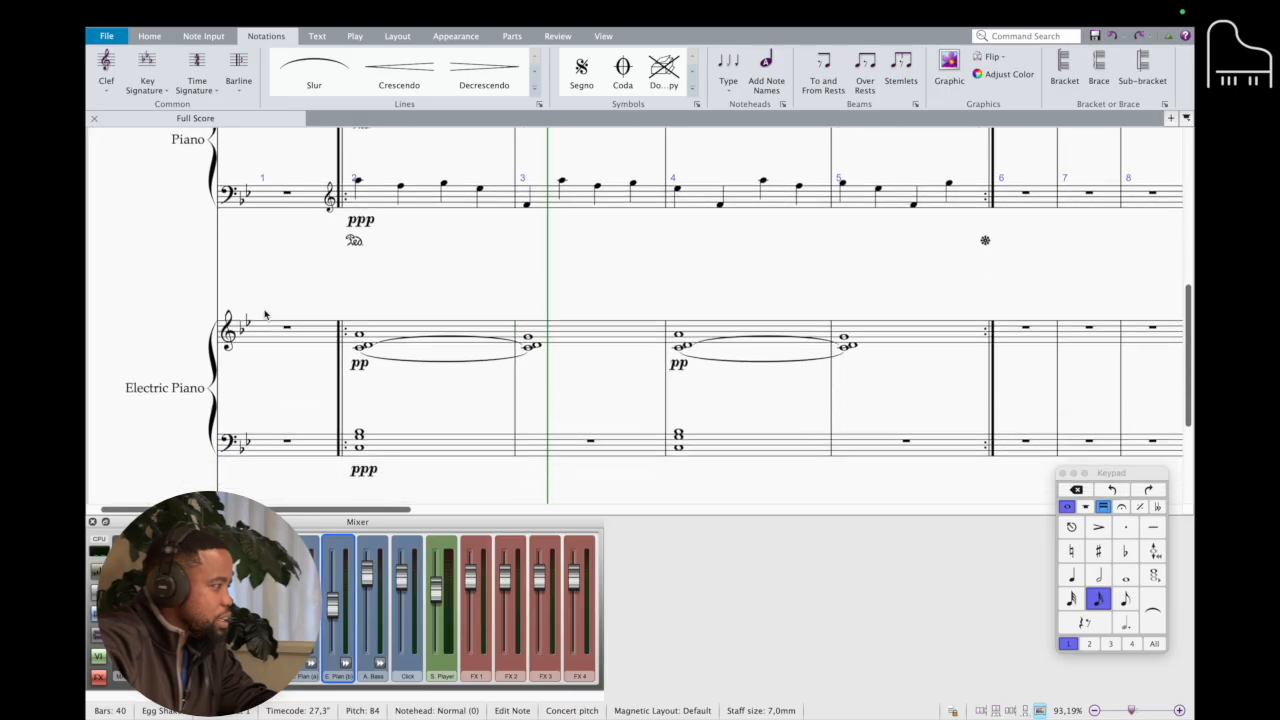
- Remove the dotted barline before bar 17 and the double barline before bar 25
{"action": "scroll", "coordinate": [343, 292], "scroll_direction": "up", "scroll_amount": 8}
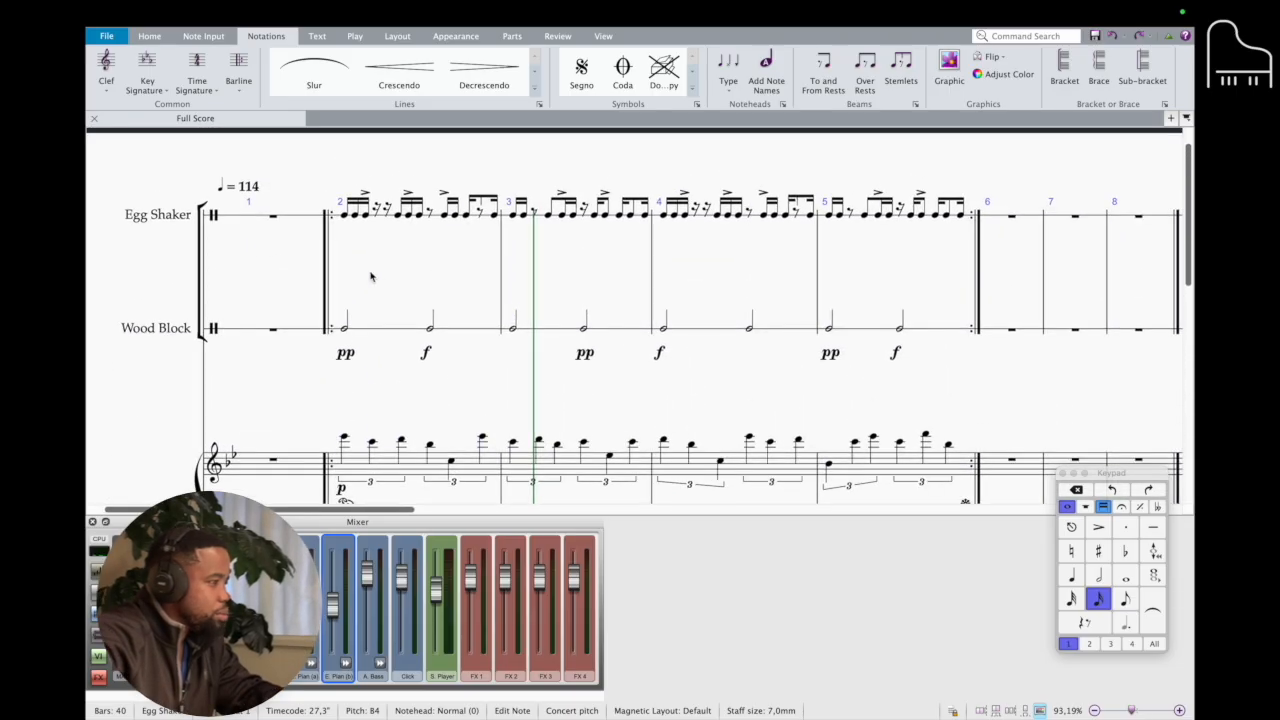
{"action": "scroll", "coordinate": [370, 276], "scroll_direction": "right", "scroll_amount": 4}
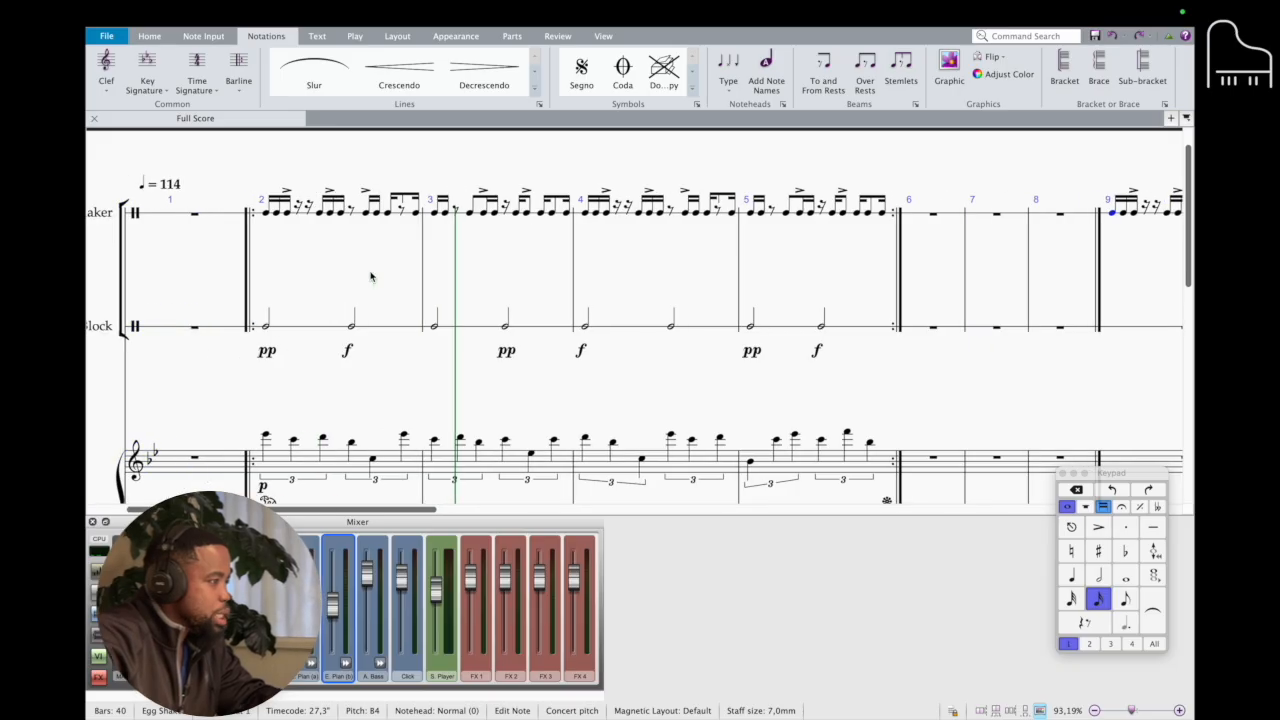
{"action": "scroll", "coordinate": [370, 276], "scroll_direction": "right", "scroll_amount": 10}
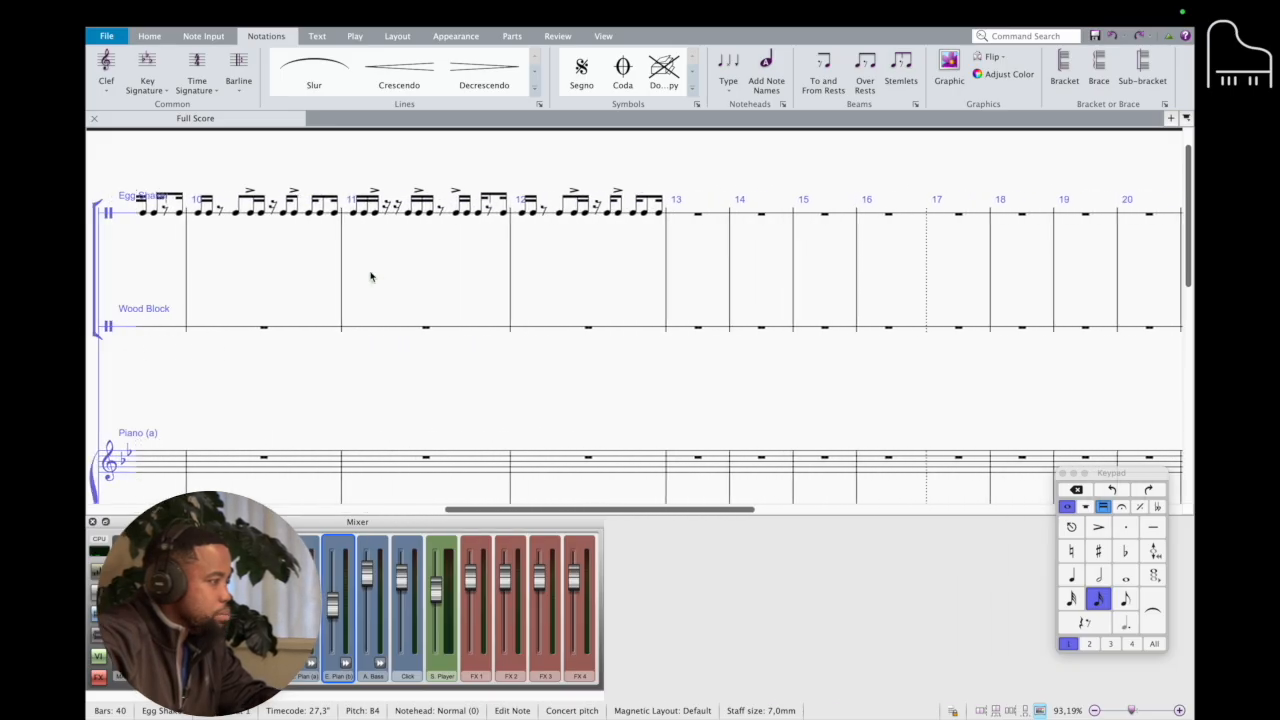
{"action": "scroll", "coordinate": [370, 276], "scroll_direction": "right", "scroll_amount": 4}
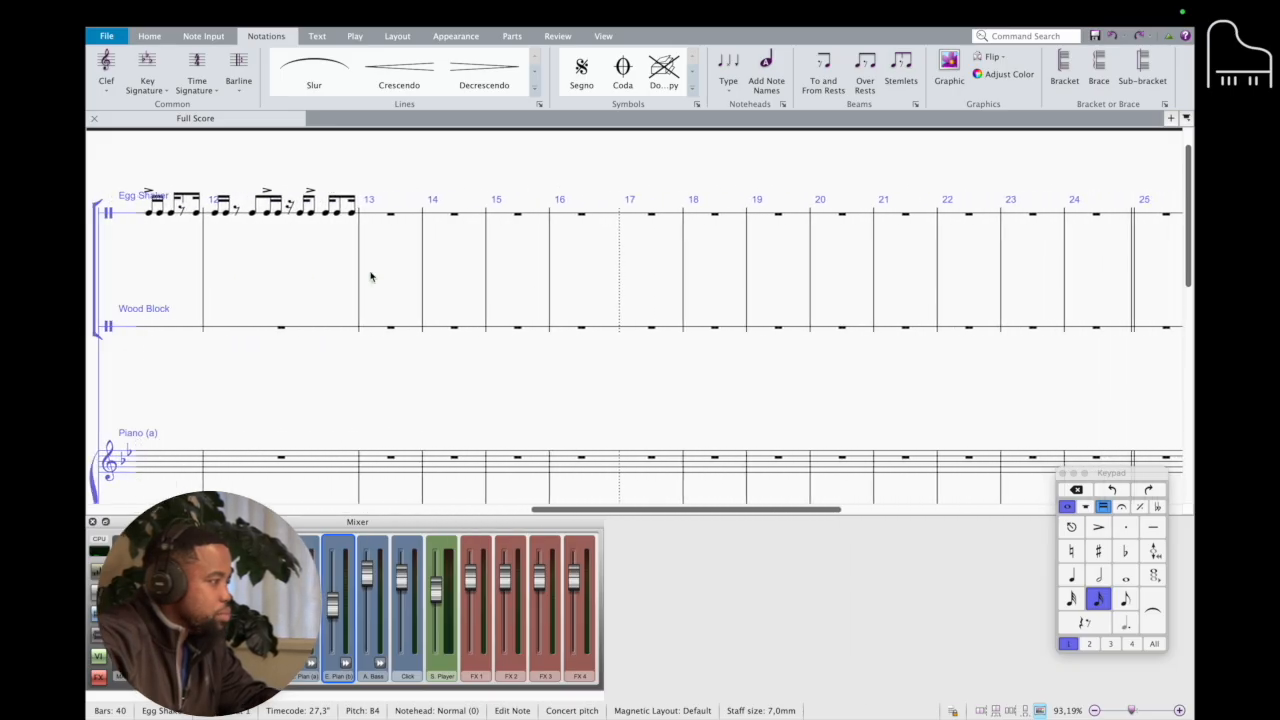
{"action": "key", "text": "Escape"}
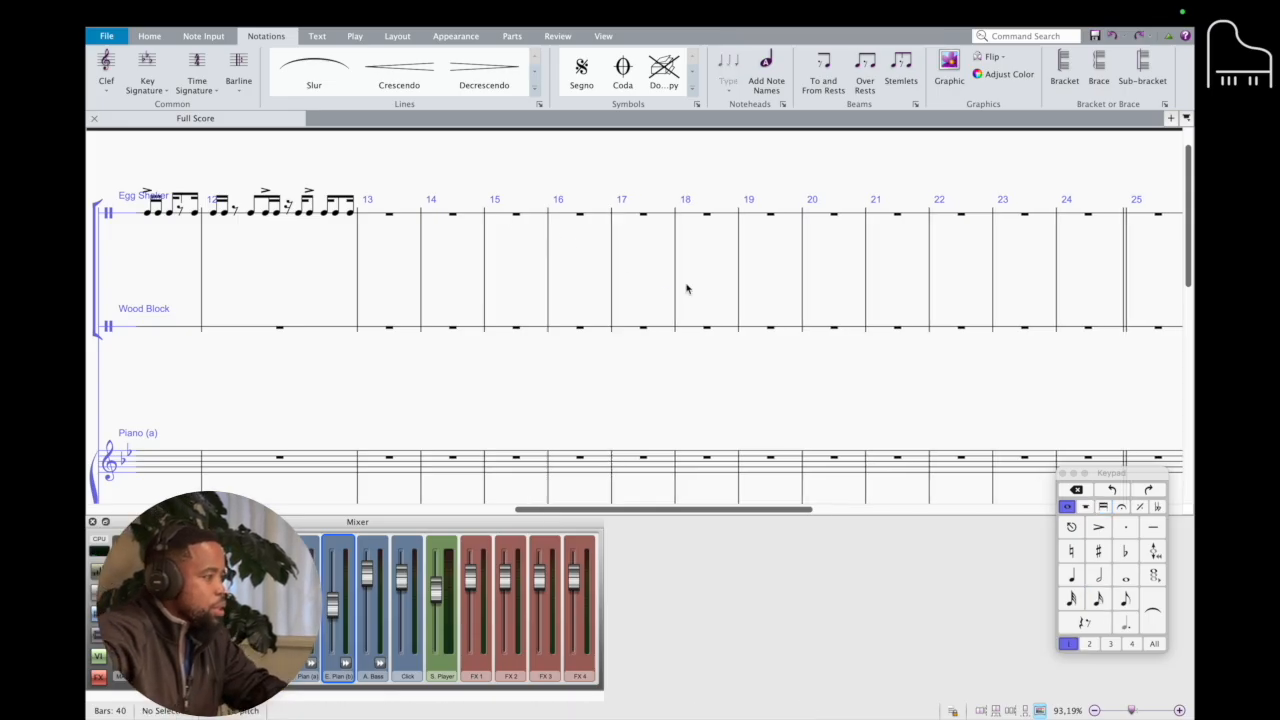
{"action": "scroll", "coordinate": [800, 290], "scroll_direction": "right", "scroll_amount": 3}
{"action": "left_click", "coordinate": [929, 295]}
{"action": "key", "text": "Escape"}
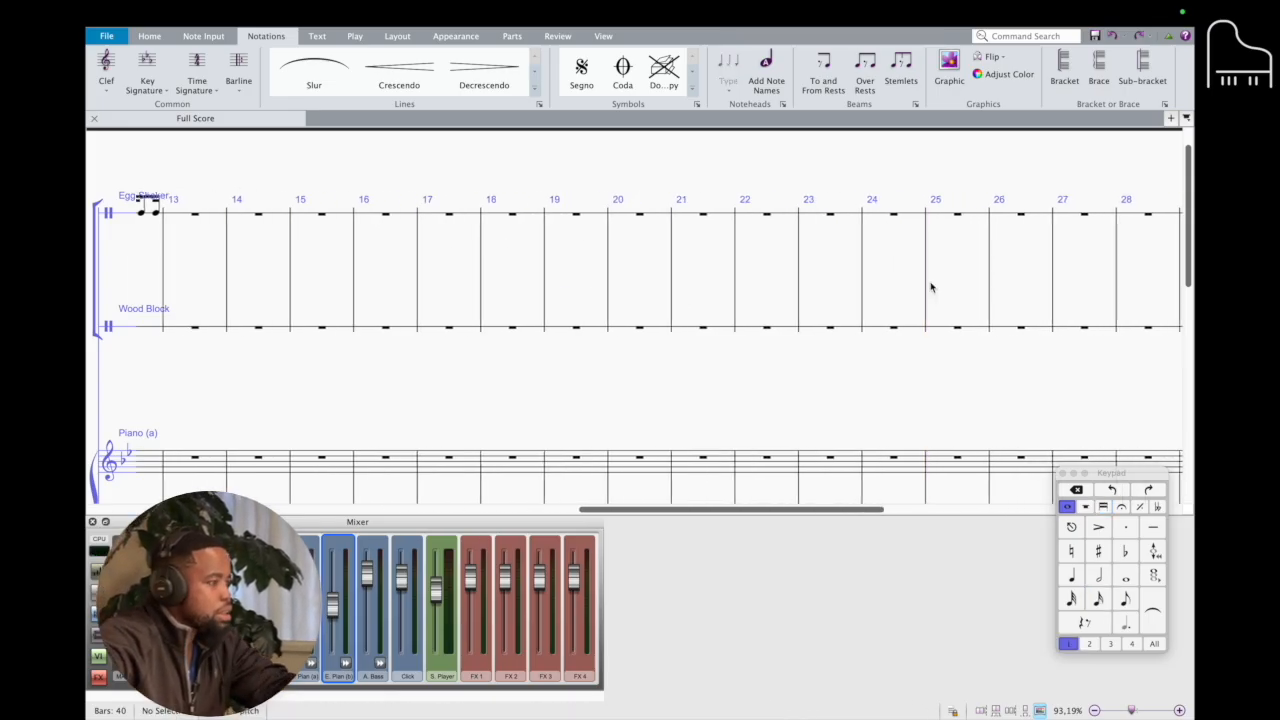
- Put a double barline between bars 12 and 13
{"action": "scroll", "coordinate": [706, 290], "scroll_direction": "left", "scroll_amount": 5}
{"action": "scroll", "coordinate": [740, 284], "scroll_direction": "right", "scroll_amount": 2}
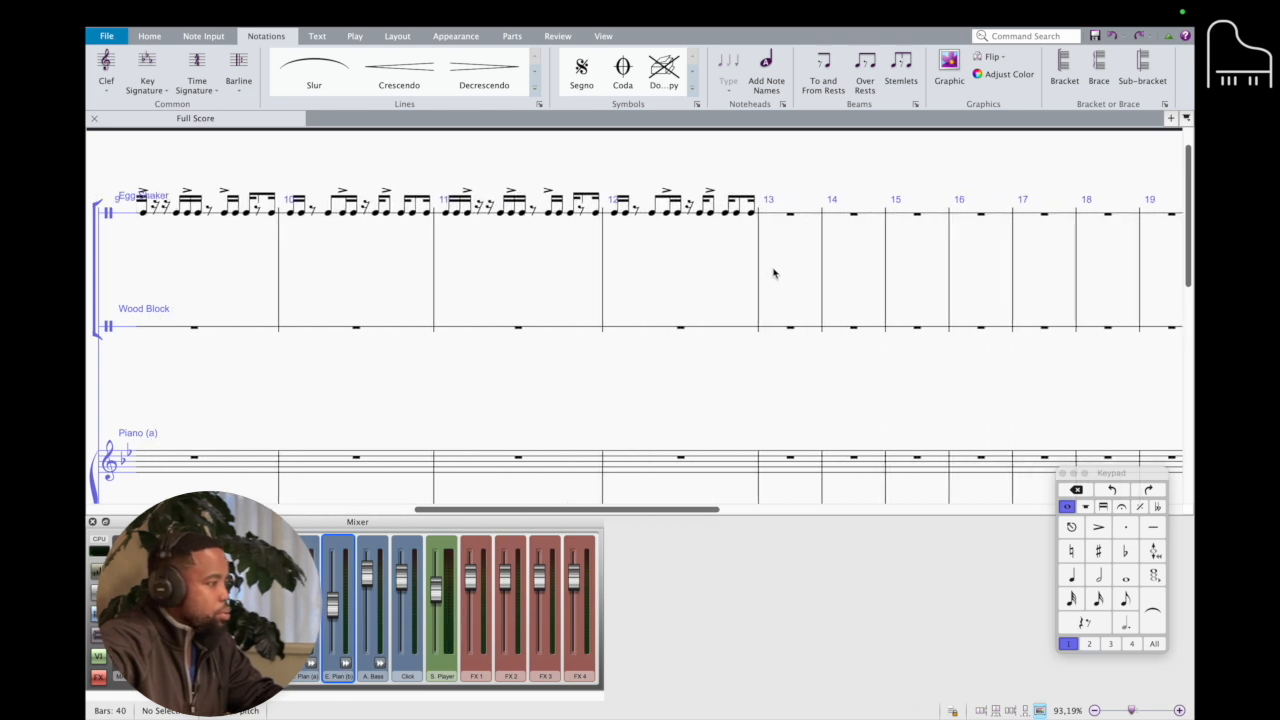
{"action": "left_click", "coordinate": [759, 268]}
{"action": "left_click", "coordinate": [238, 72]}
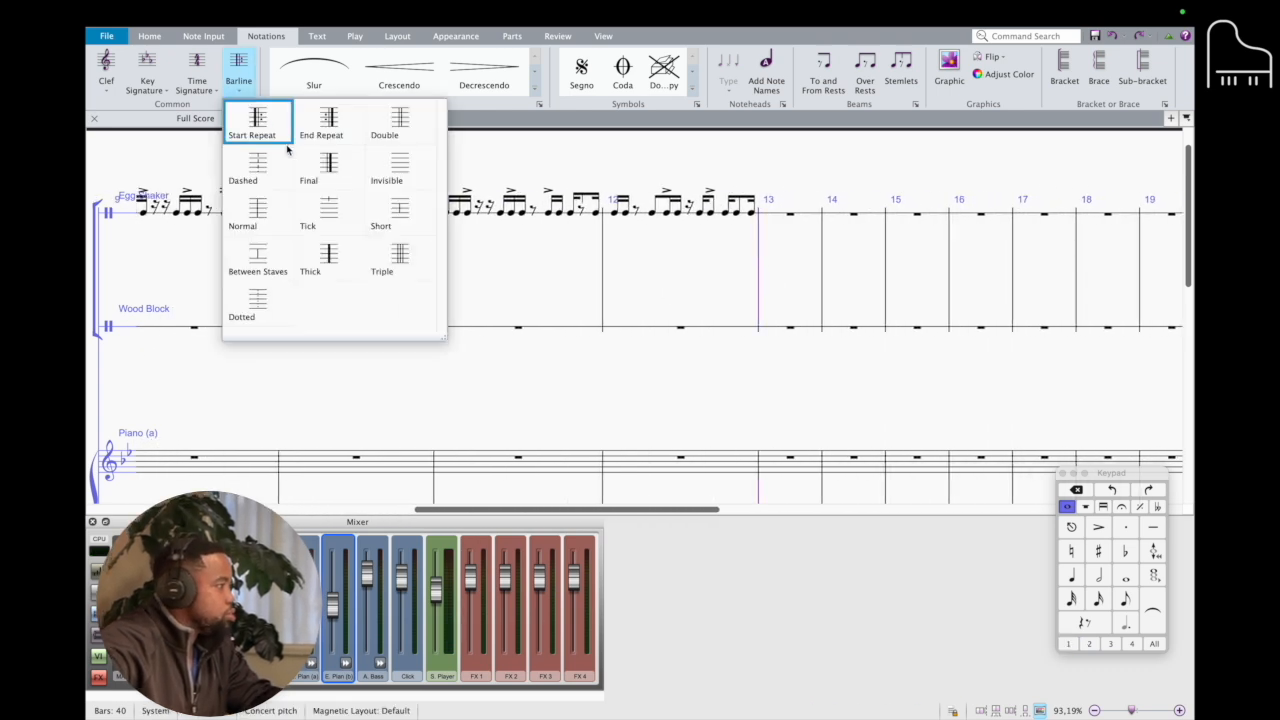
{"action": "left_click", "coordinate": [397, 140]}
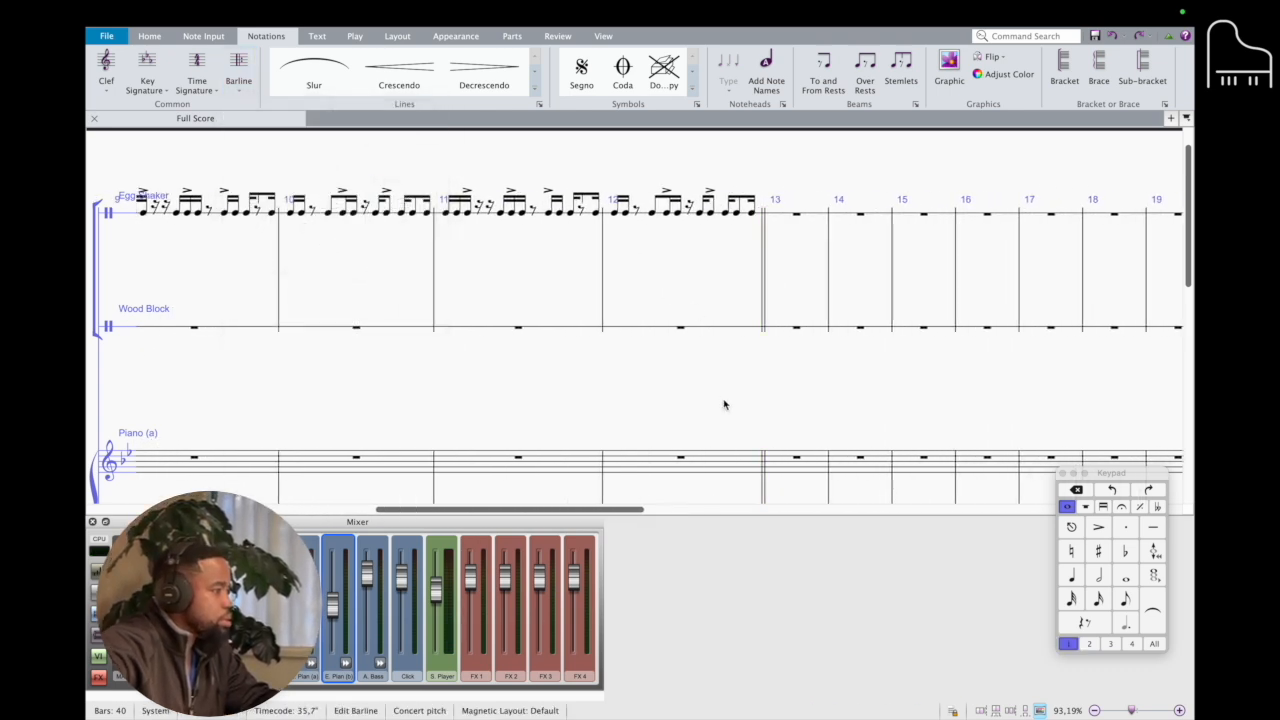
- Change the barline between bars 12 and 13 to a dotted barline
{"action": "scroll", "coordinate": [724, 404], "scroll_direction": "left", "scroll_amount": 3}
{"action": "left_click", "coordinate": [959, 288]}
{"action": "left_click", "coordinate": [240, 78]}
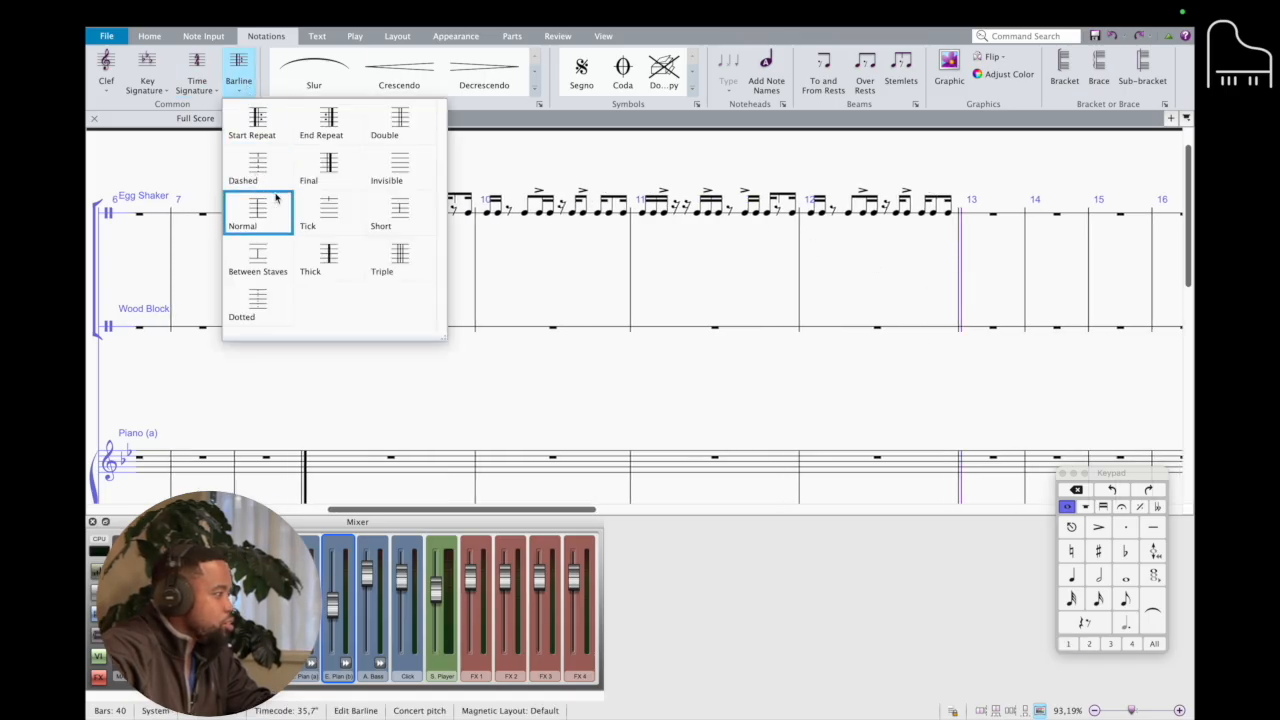
{"action": "left_click", "coordinate": [262, 305]}
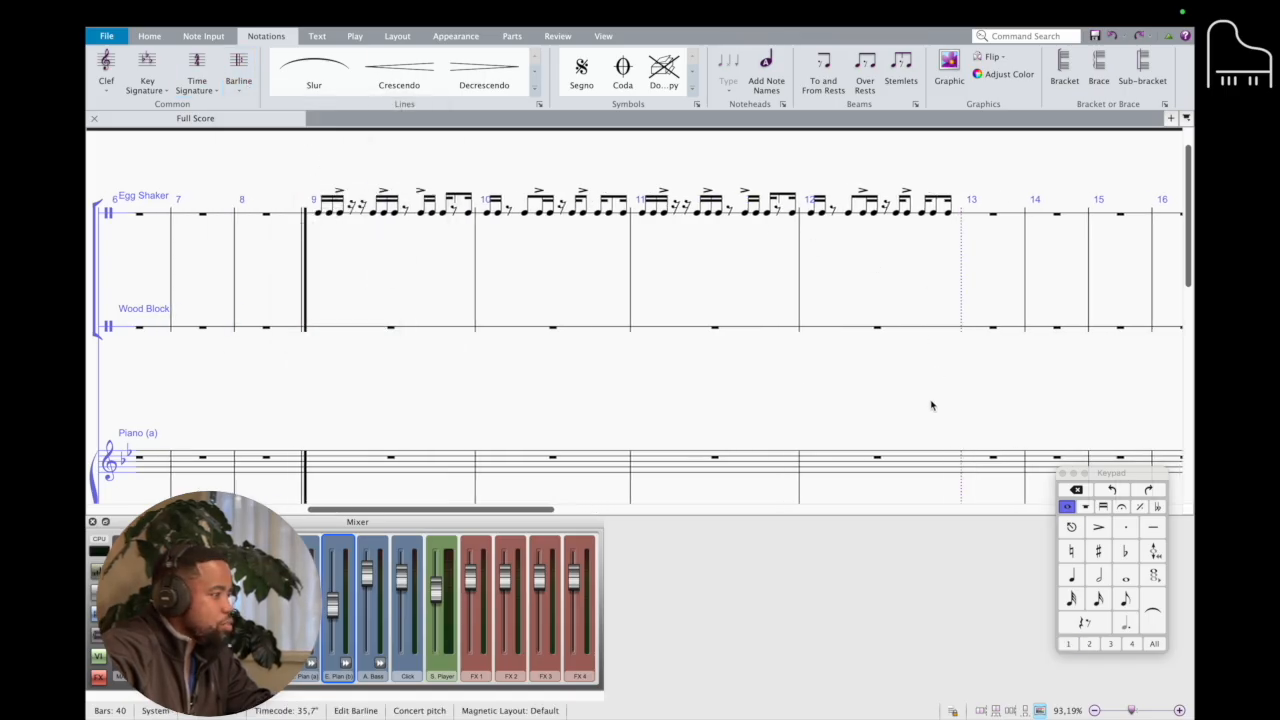
{"action": "key", "text": "Escape"}
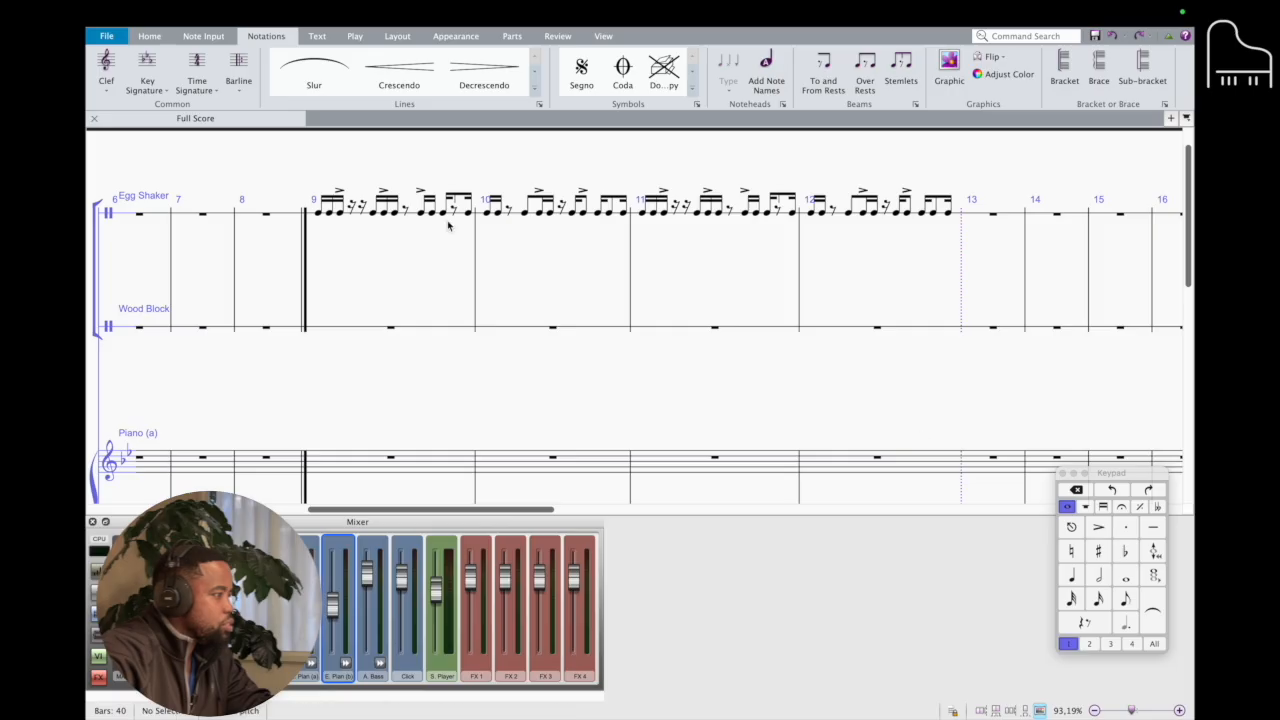
- Play back the egg shaker passage from the first note of bar 9 through bar 12
{"action": "left_click", "coordinate": [319, 214]}
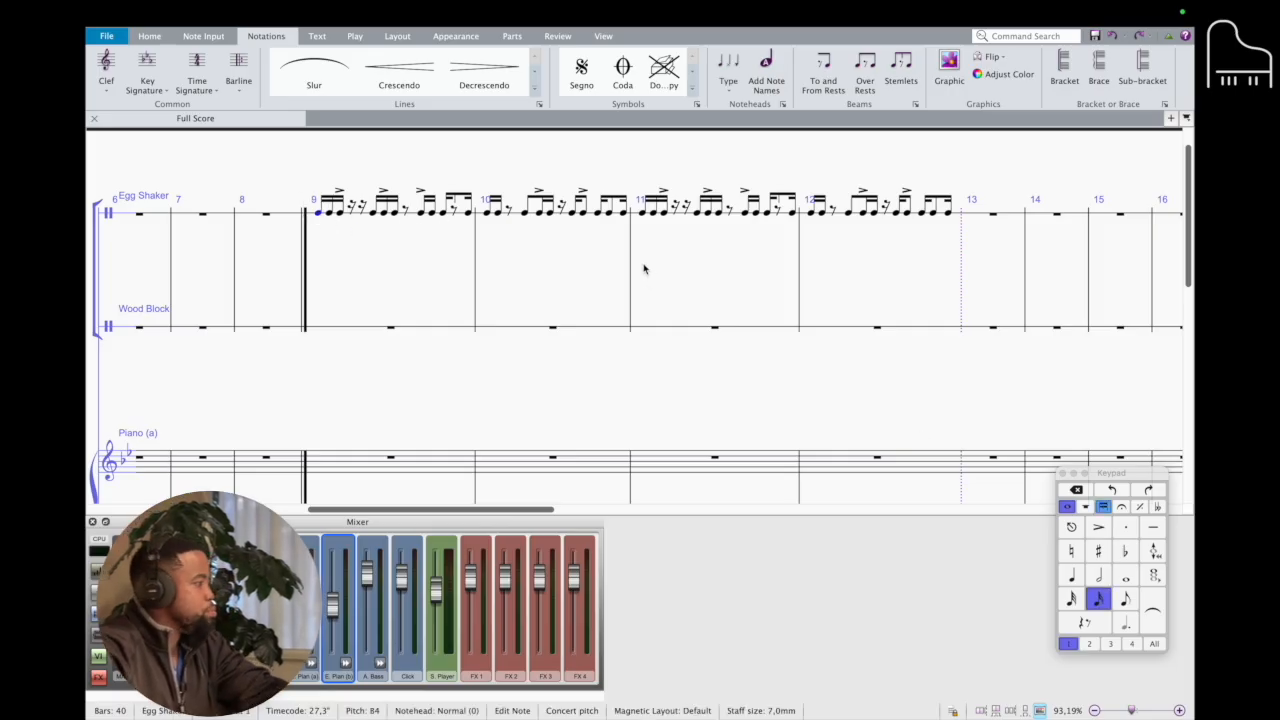
{"action": "key", "text": "space"}
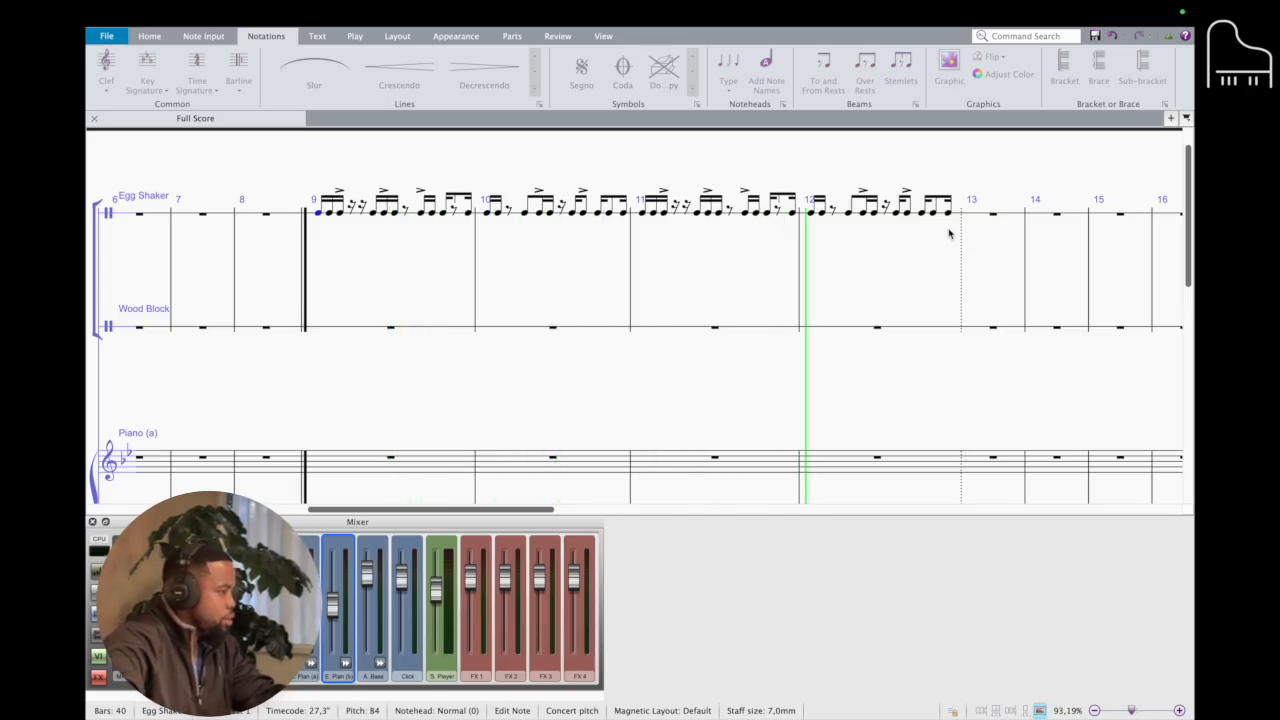
{"action": "key", "text": "space"}
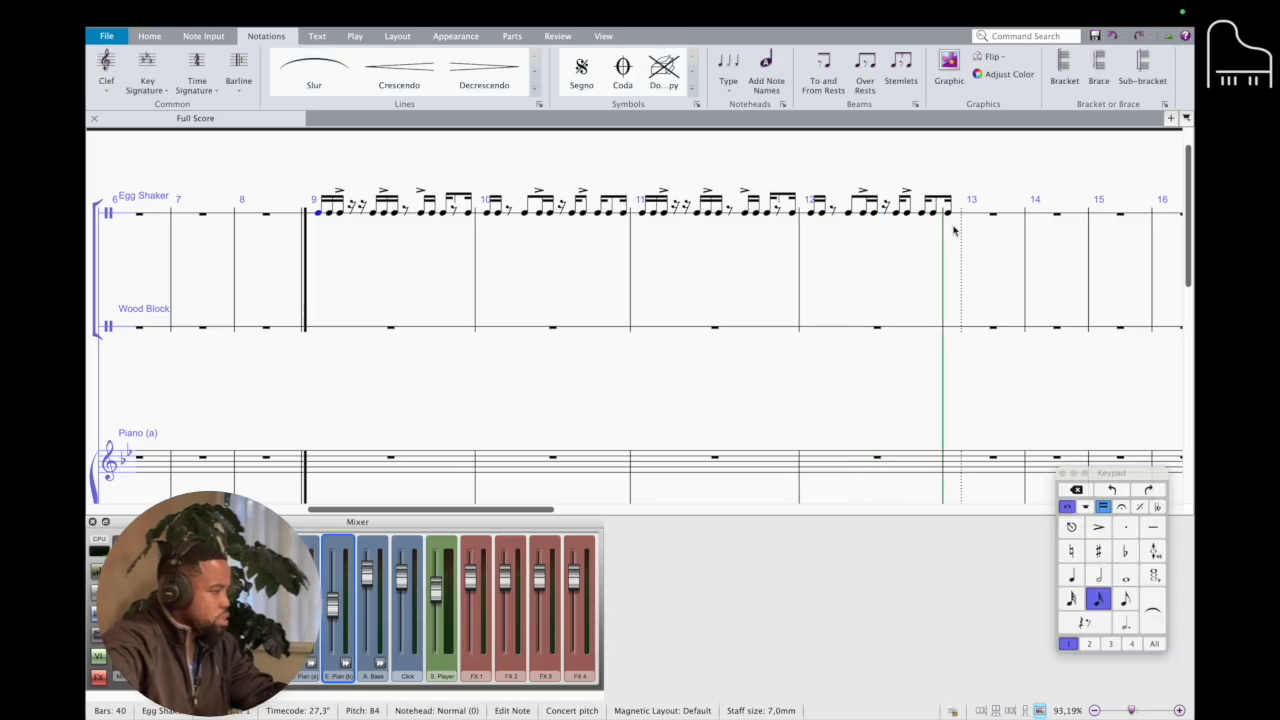
- Repeat the egg shaker passage of bars 9 to 12 into bars 13 to 16
{"action": "left_click", "coordinate": [950, 219]}
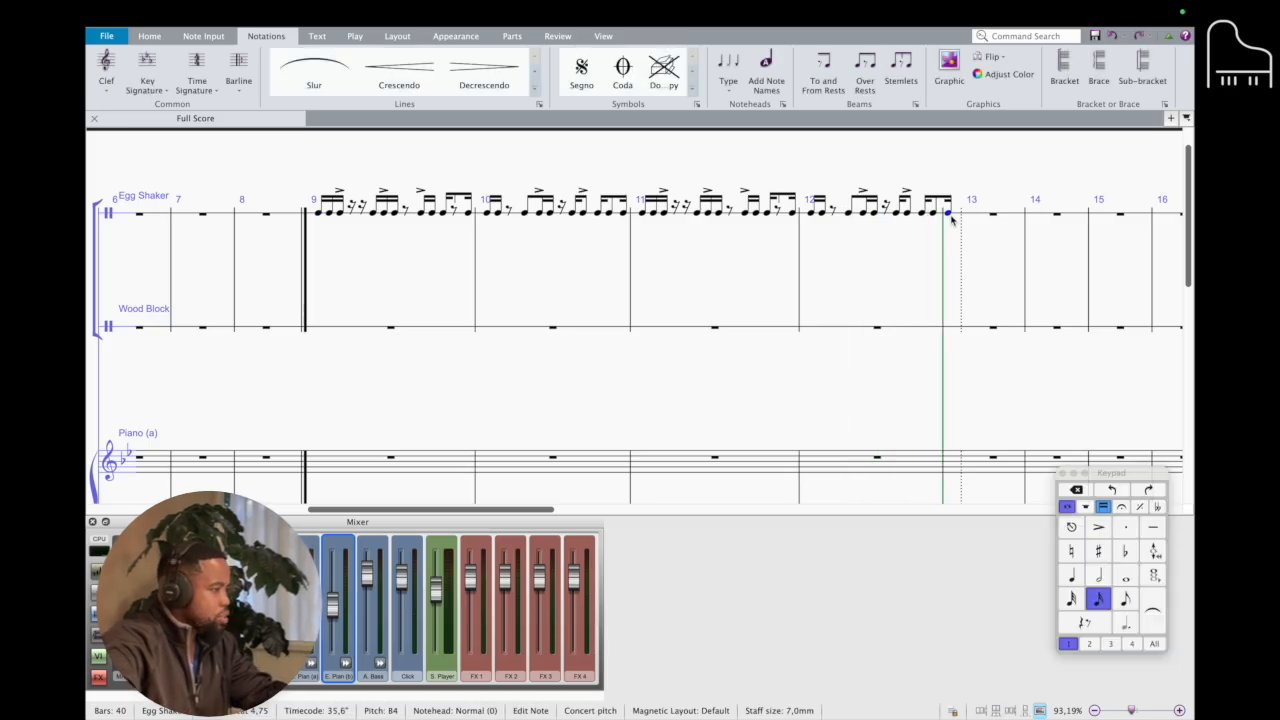
{"action": "left_click", "coordinate": [318, 214], "text": "shift"}
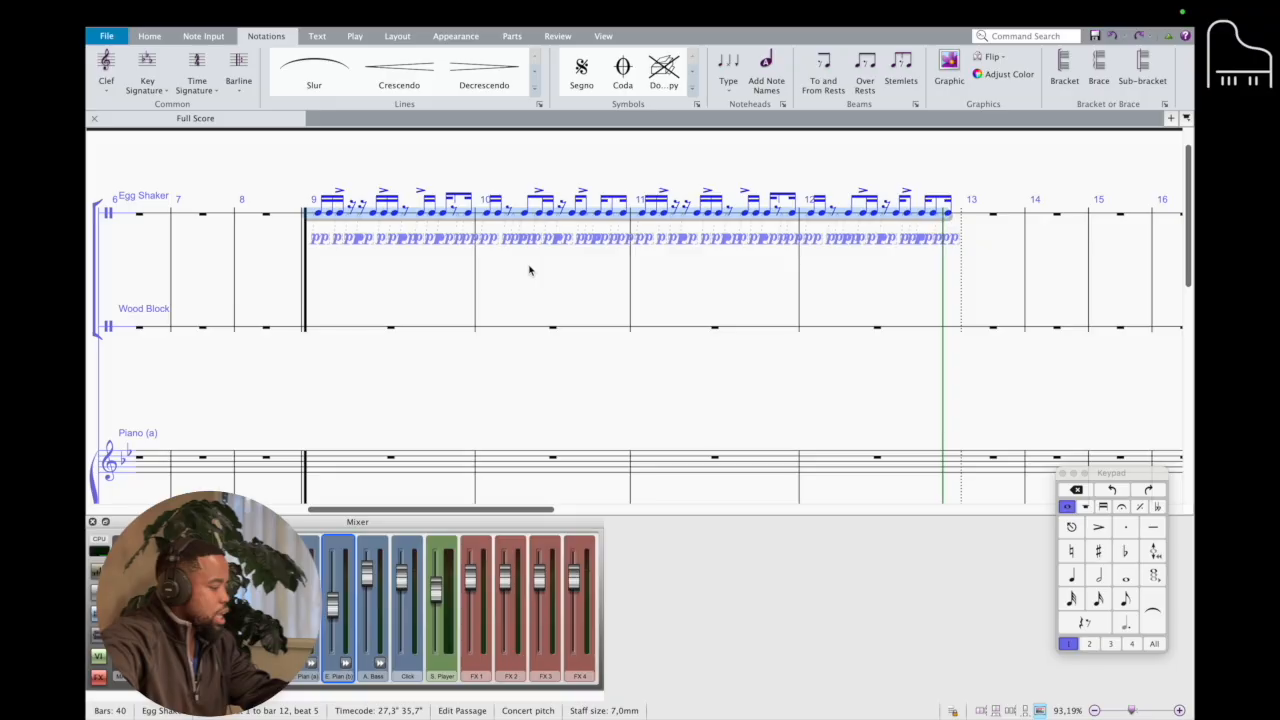
{"action": "key", "text": "r"}
{"action": "key", "text": "Escape"}
{"action": "scroll", "coordinate": [645, 280], "scroll_direction": "left", "scroll_amount": 3}
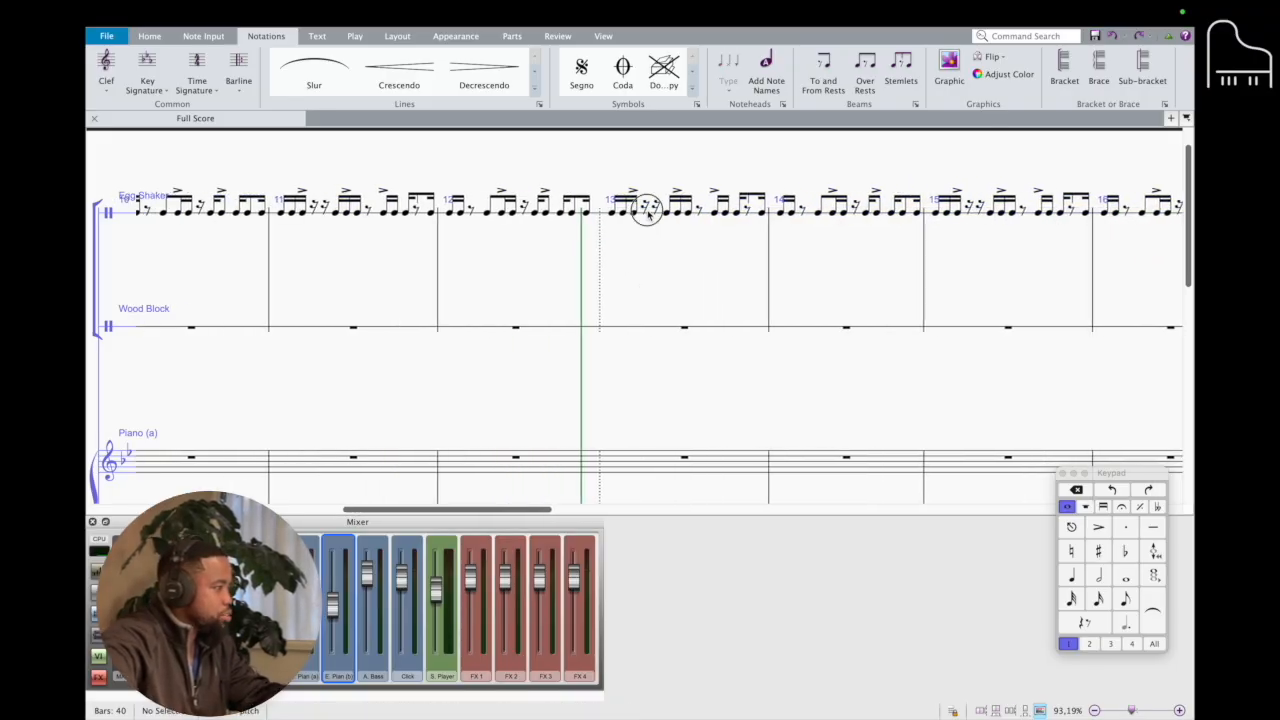
- Examine the egg shaker rests in bars 12 and 13 around the dotted barline
{"action": "left_click", "coordinate": [648, 213]}
{"action": "left_click", "coordinate": [664, 216]}
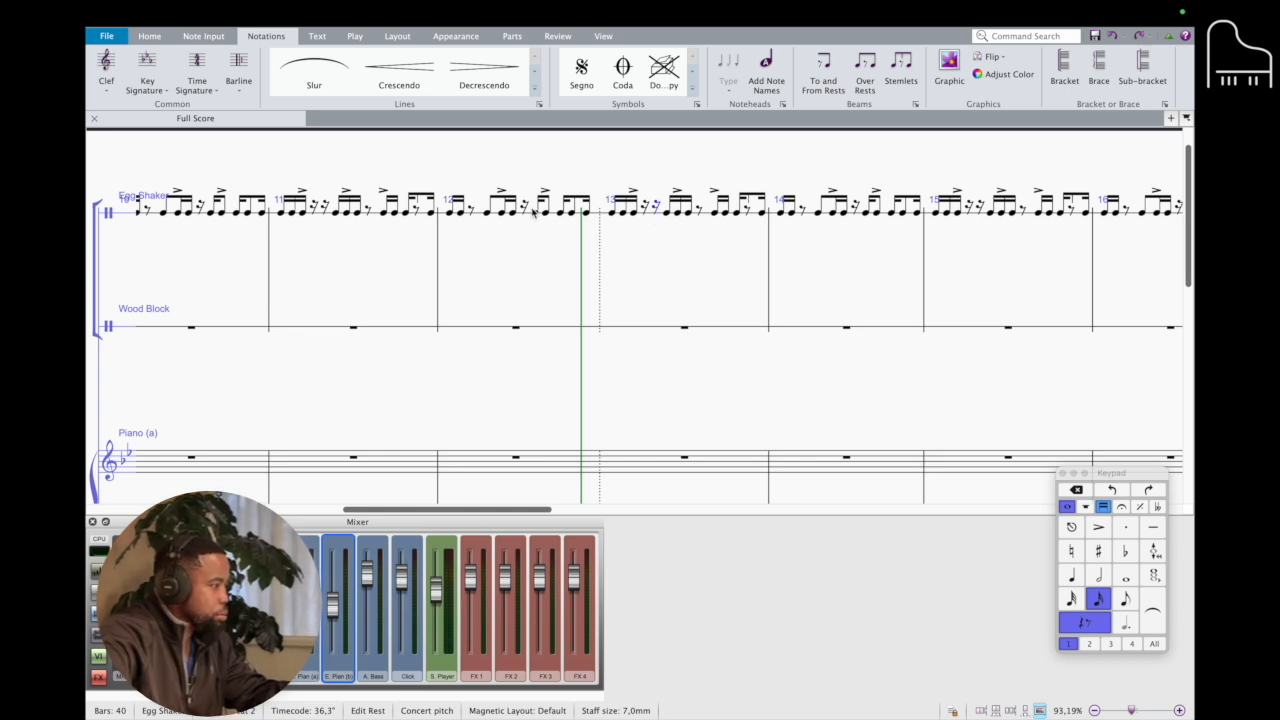
{"action": "left_click", "coordinate": [530, 210]}
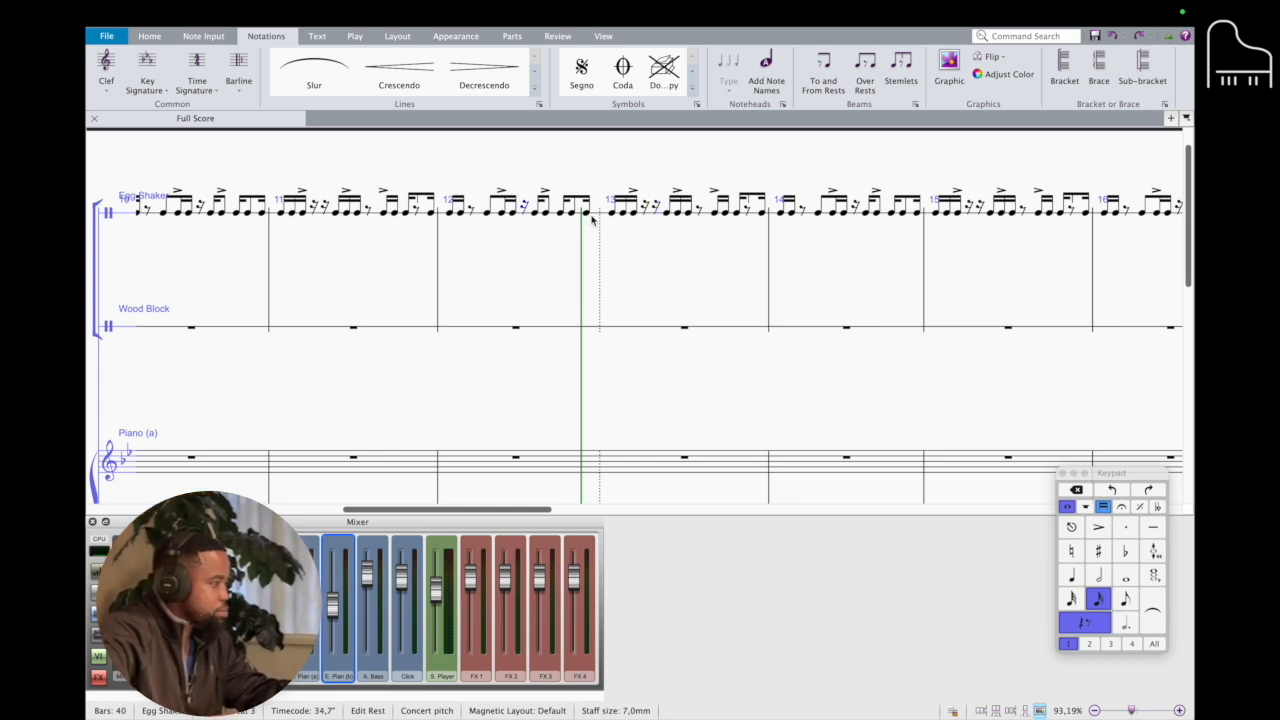
{"action": "left_click", "coordinate": [472, 212]}
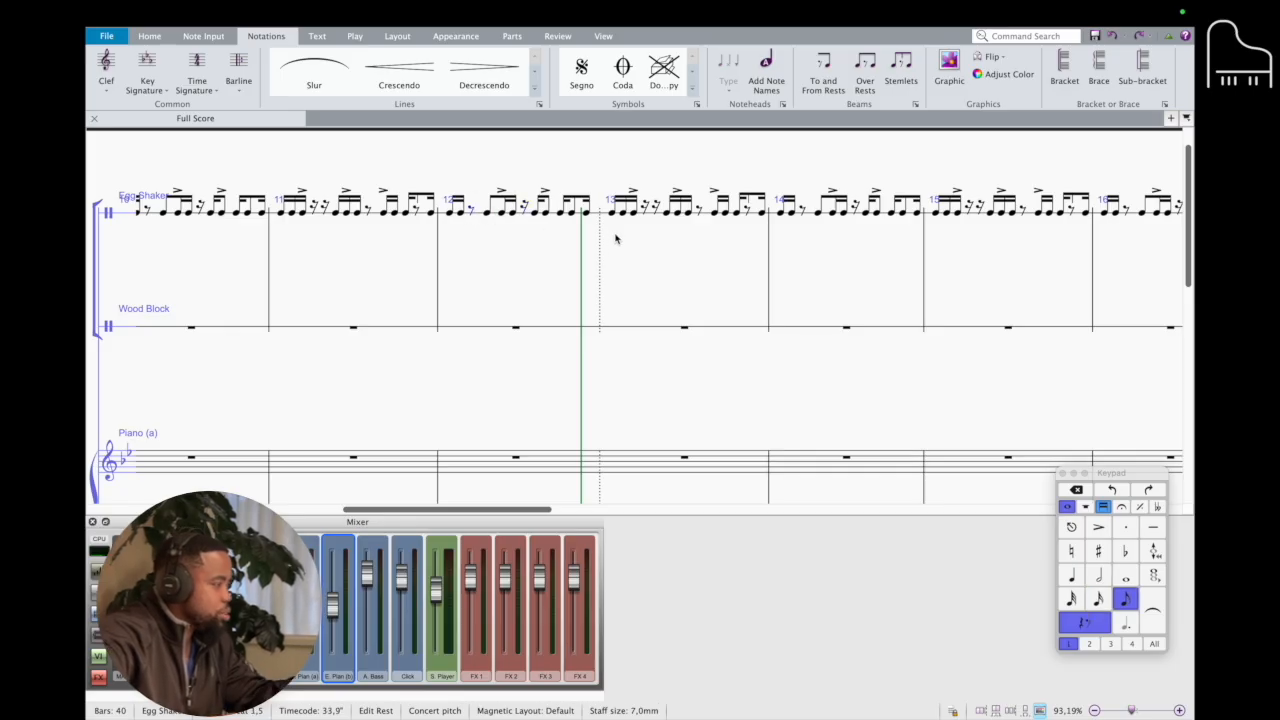
{"action": "scroll", "coordinate": [615, 238], "scroll_direction": "right", "scroll_amount": 3}
{"action": "scroll", "coordinate": [615, 238], "scroll_direction": "down", "scroll_amount": 1}
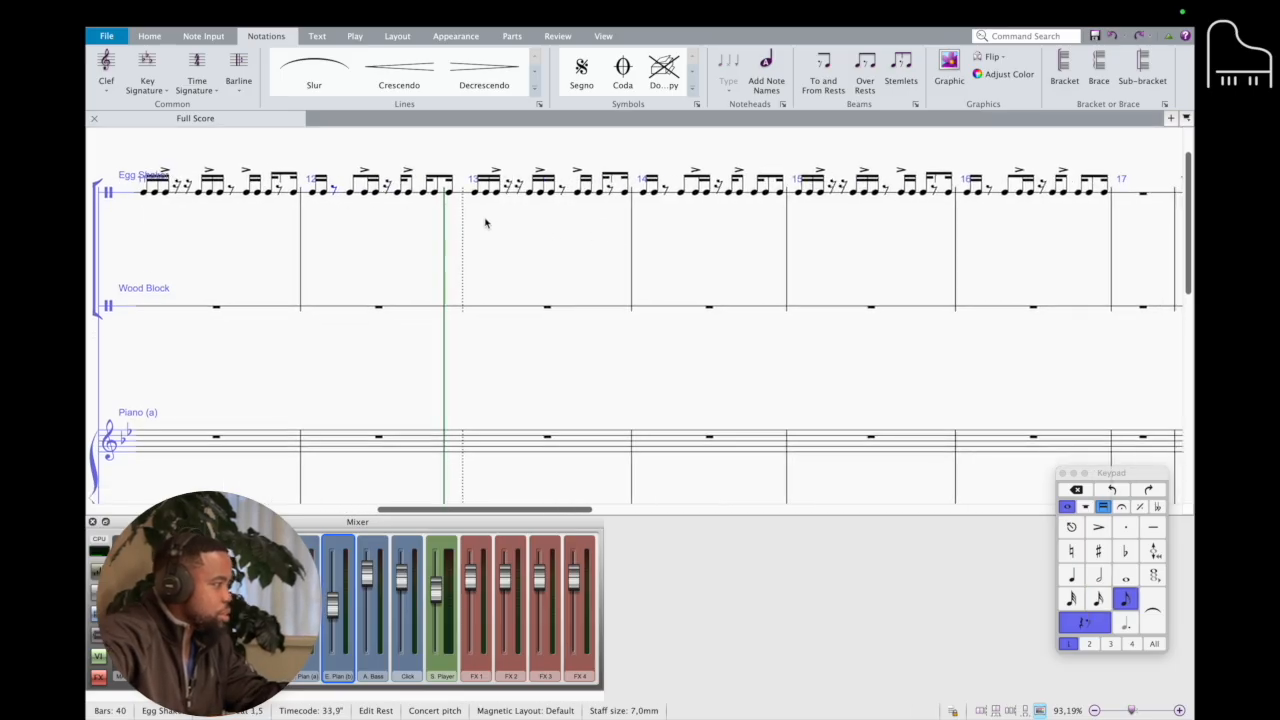
- Copy the egg shaker passage of bars 12 to 15 and paste it starting at bar 13
{"action": "left_click", "coordinate": [312, 193]}
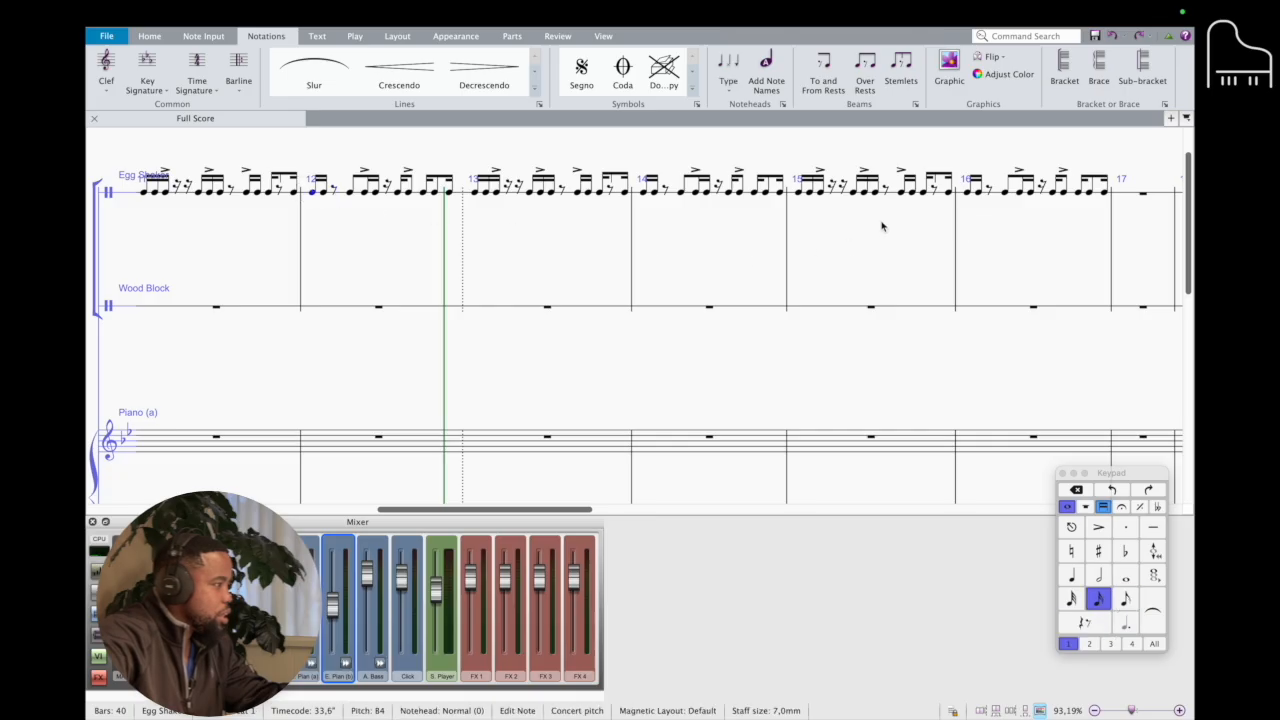
{"action": "left_click", "coordinate": [948, 192], "text": "shift"}
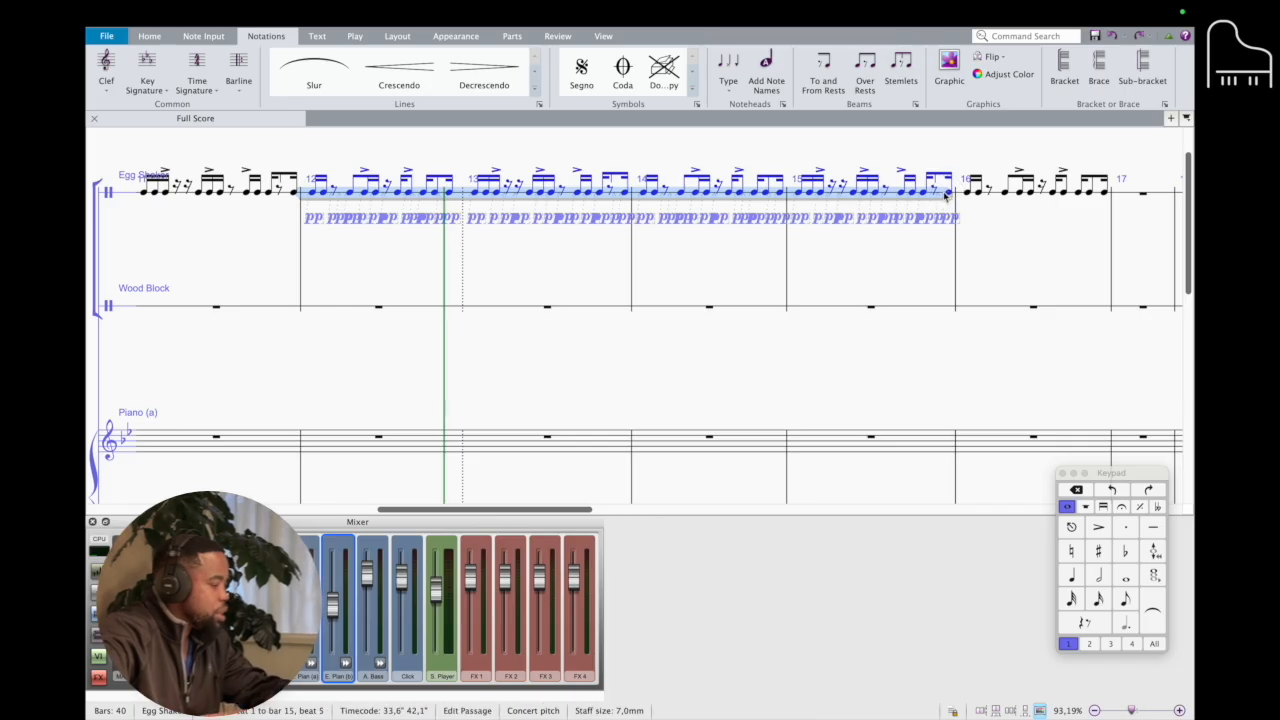
{"action": "left_click", "coordinate": [474, 191]}
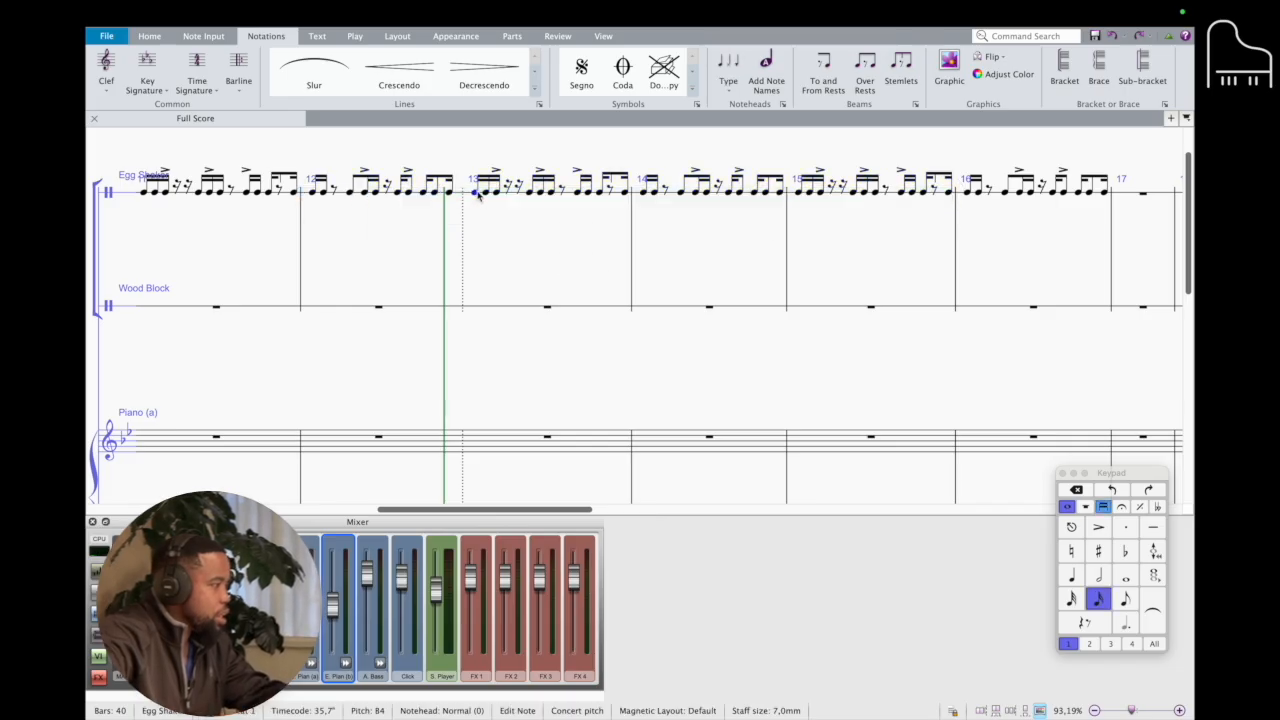
{"action": "key", "text": "super+v"}
{"action": "left_click", "coordinate": [556, 258]}
{"action": "scroll", "coordinate": [556, 258], "scroll_direction": "right", "scroll_amount": 3}
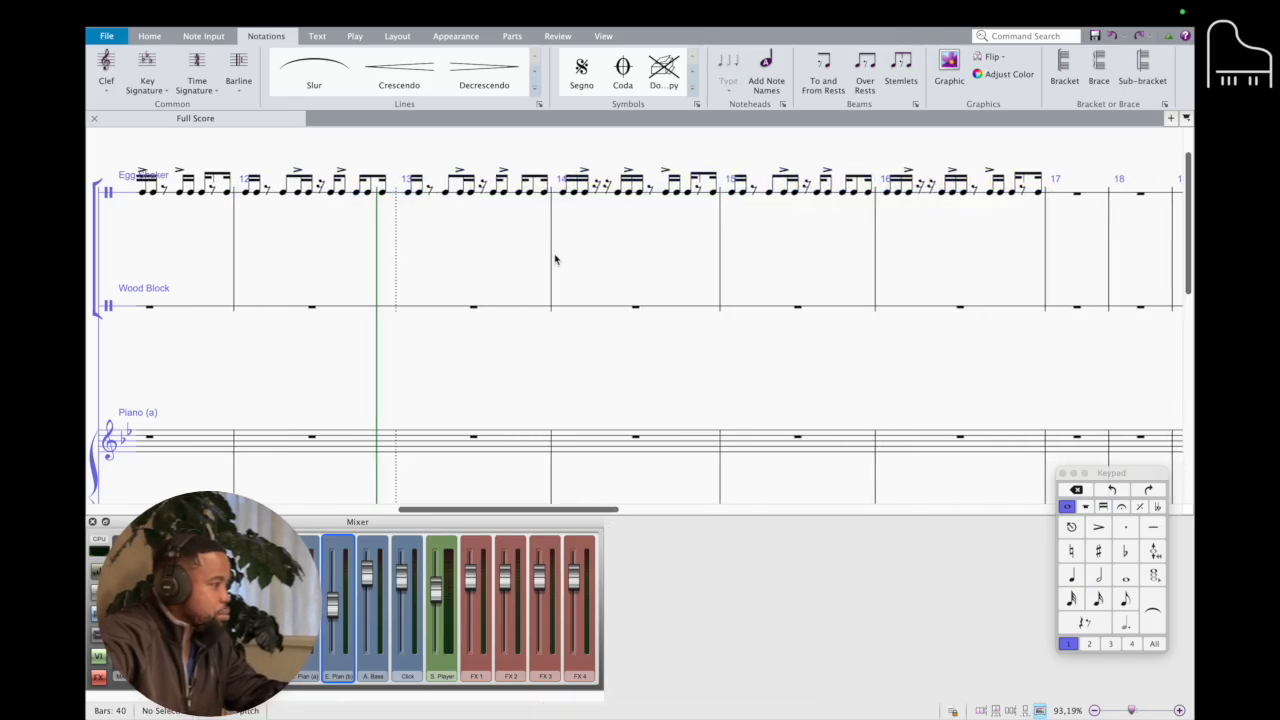
- Put a double barline between bars 16 and 17
{"action": "left_click", "coordinate": [963, 268]}
{"action": "scroll", "coordinate": [586, 149], "scroll_direction": "left", "scroll_amount": 2}
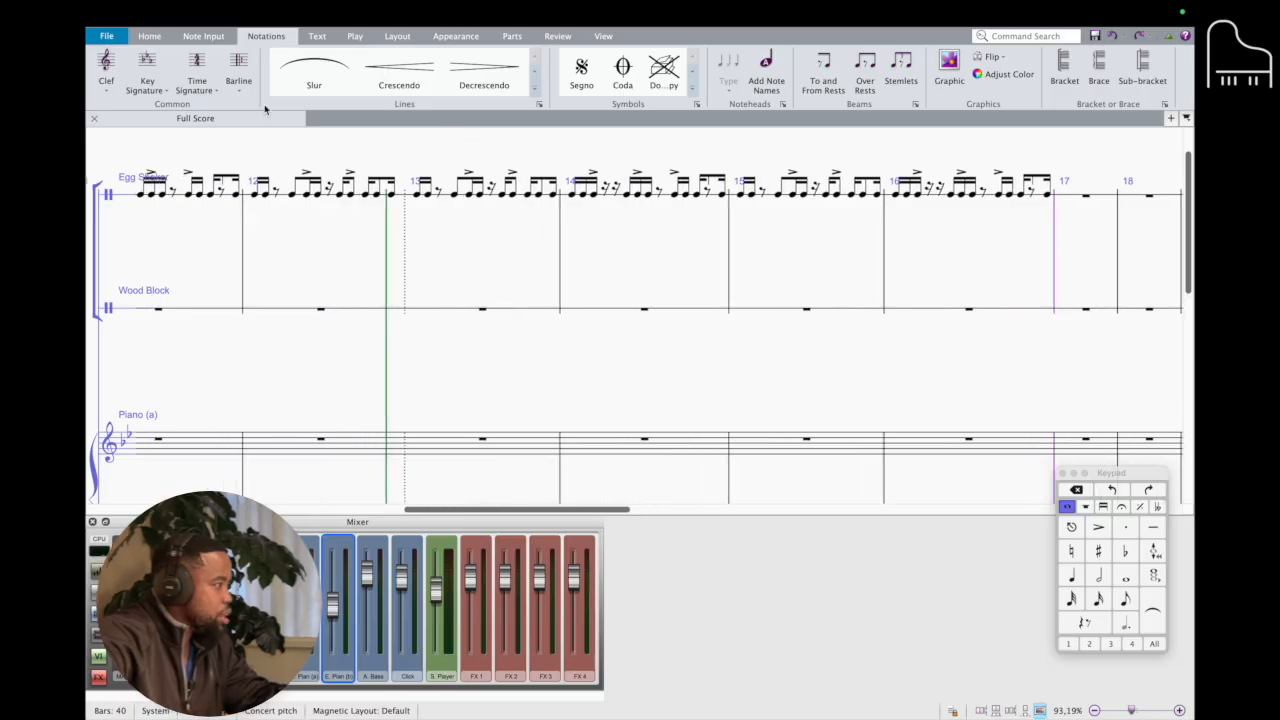
{"action": "left_click", "coordinate": [238, 68]}
{"action": "left_click", "coordinate": [408, 133]}
- Play back the egg shaker part from bar 9 through bar 16
{"action": "scroll", "coordinate": [714, 243], "scroll_direction": "left", "scroll_amount": 10}
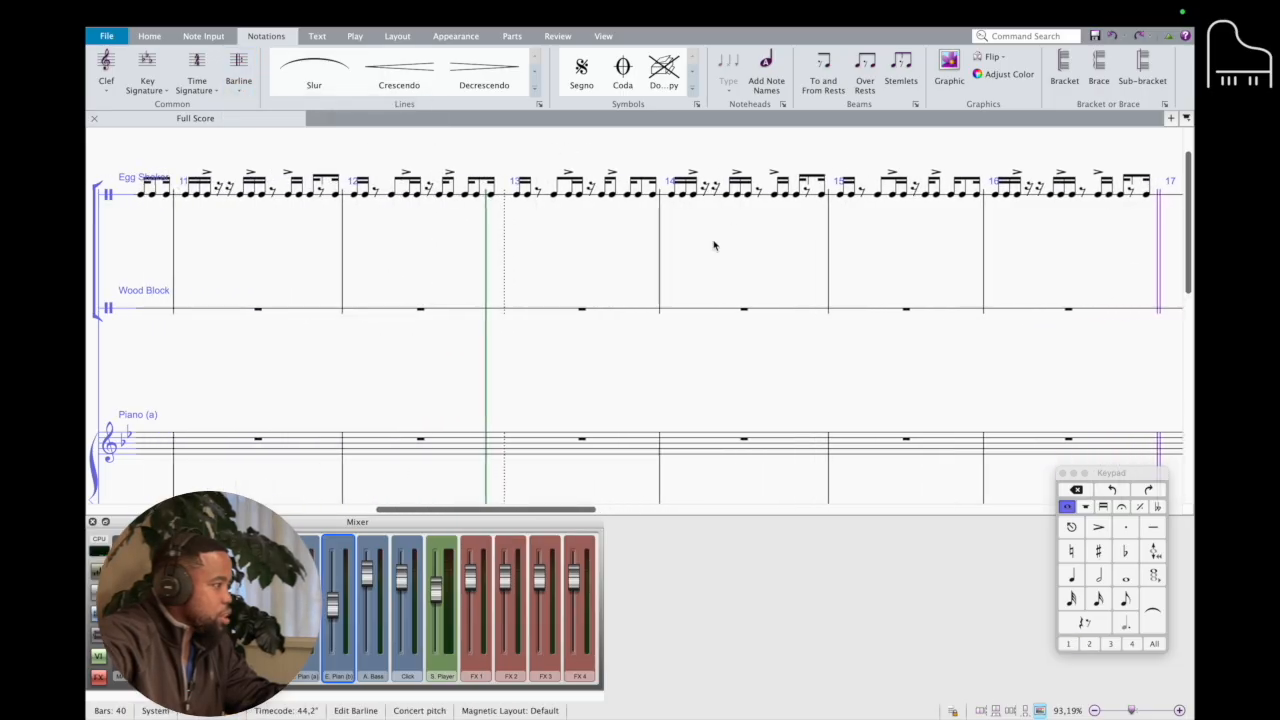
{"action": "left_click", "coordinate": [253, 193]}
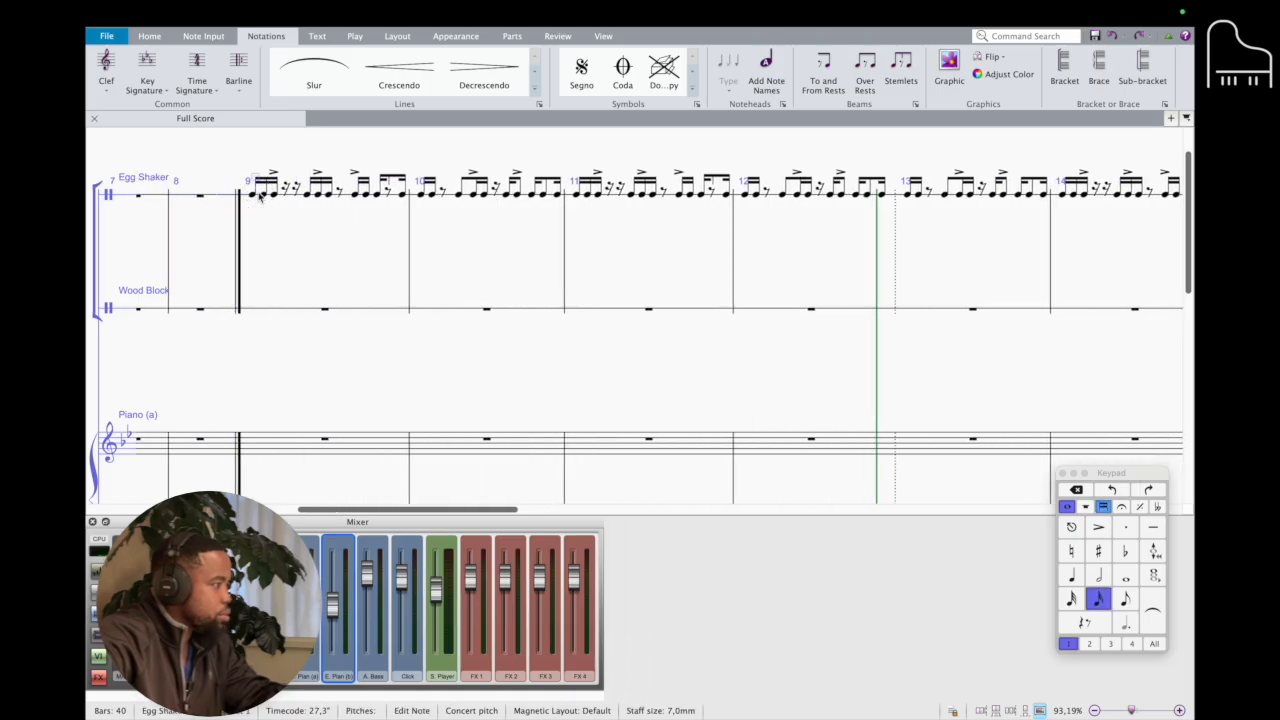
{"action": "key", "text": "p"}
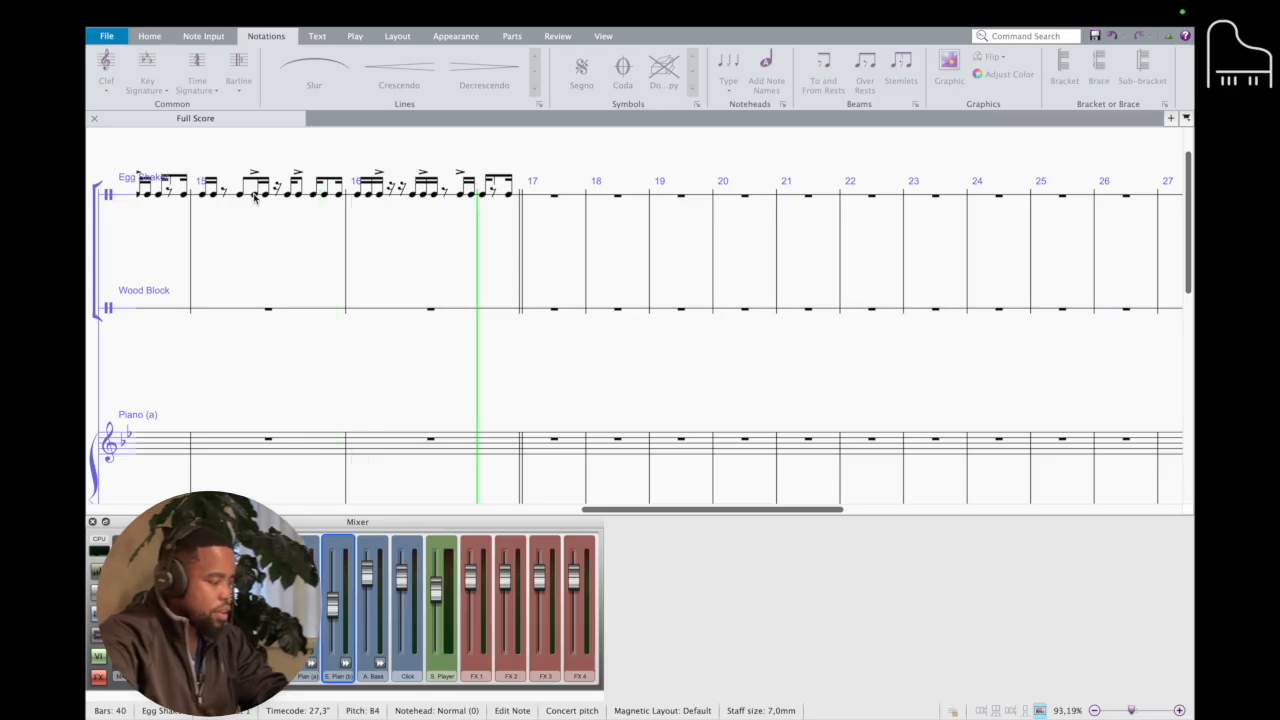
{"action": "scroll", "coordinate": [400, 360], "scroll_direction": "left", "scroll_amount": 10}
{"action": "scroll", "coordinate": [400, 360], "scroll_direction": "left", "scroll_amount": 5}
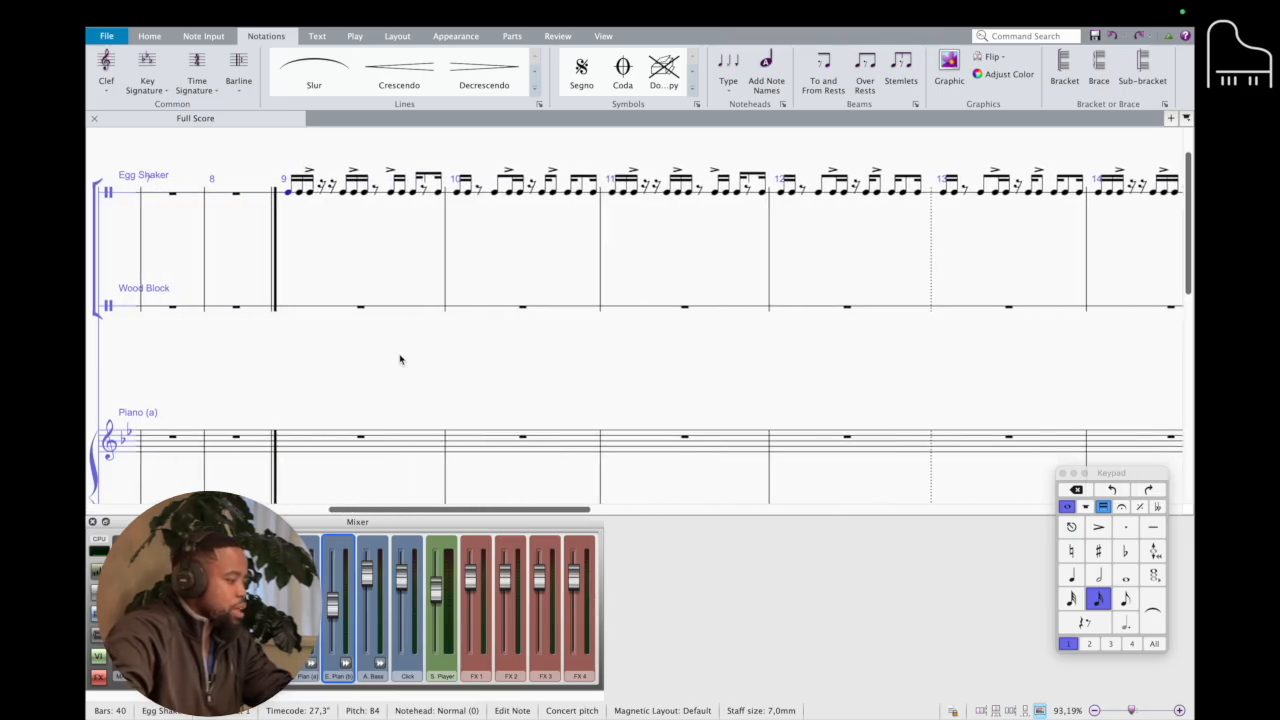
{"action": "key", "text": "i"}
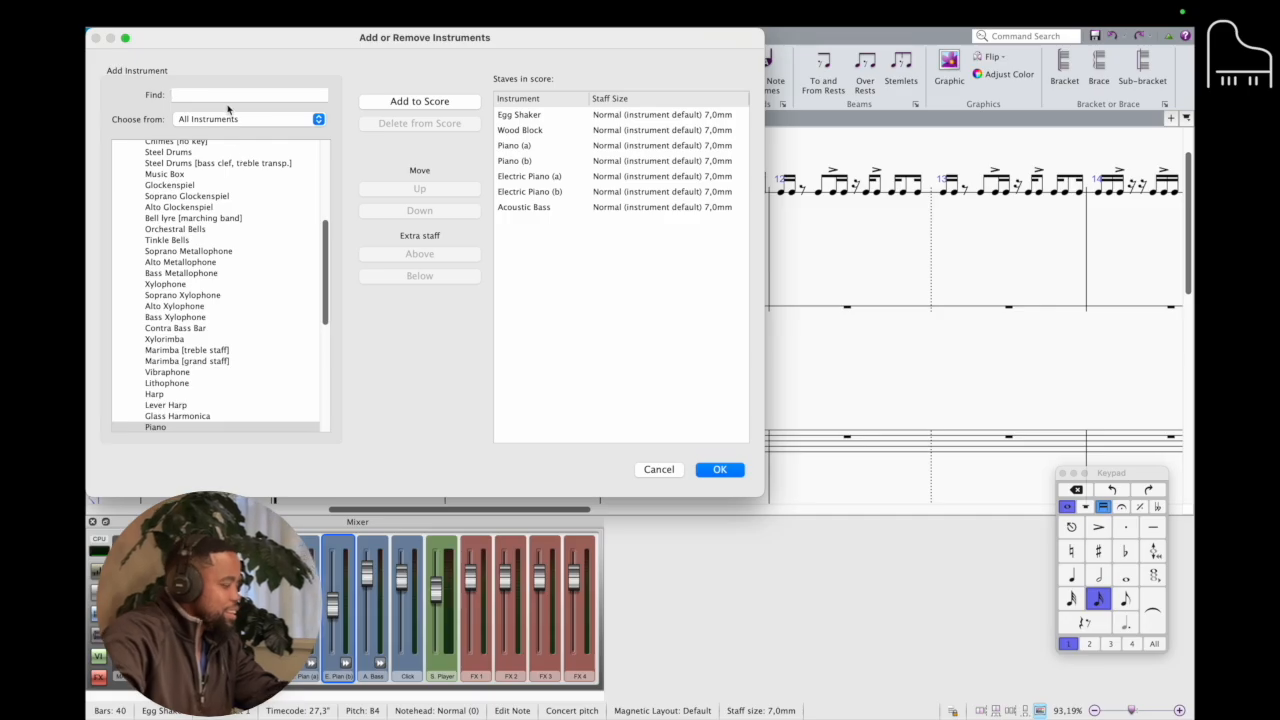
{"action": "type", "text": "drum"}
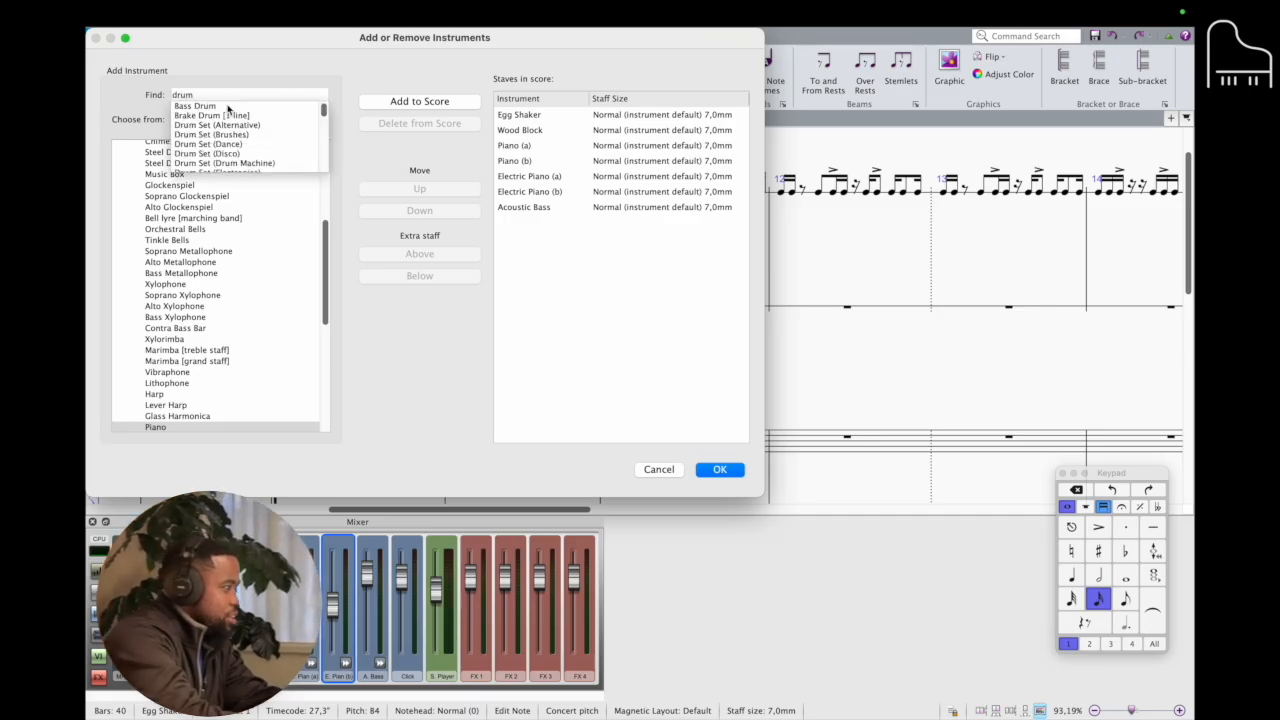
{"action": "left_click", "coordinate": [213, 107]}
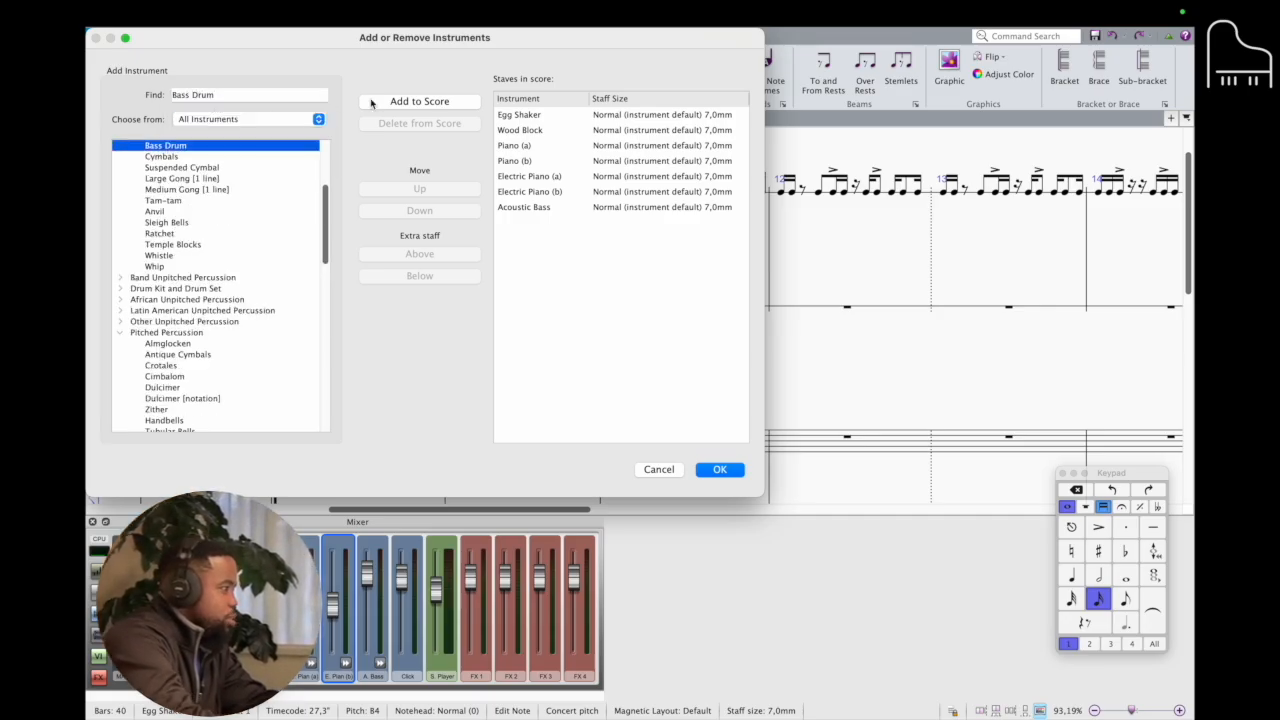
{"action": "left_click", "coordinate": [431, 102]}
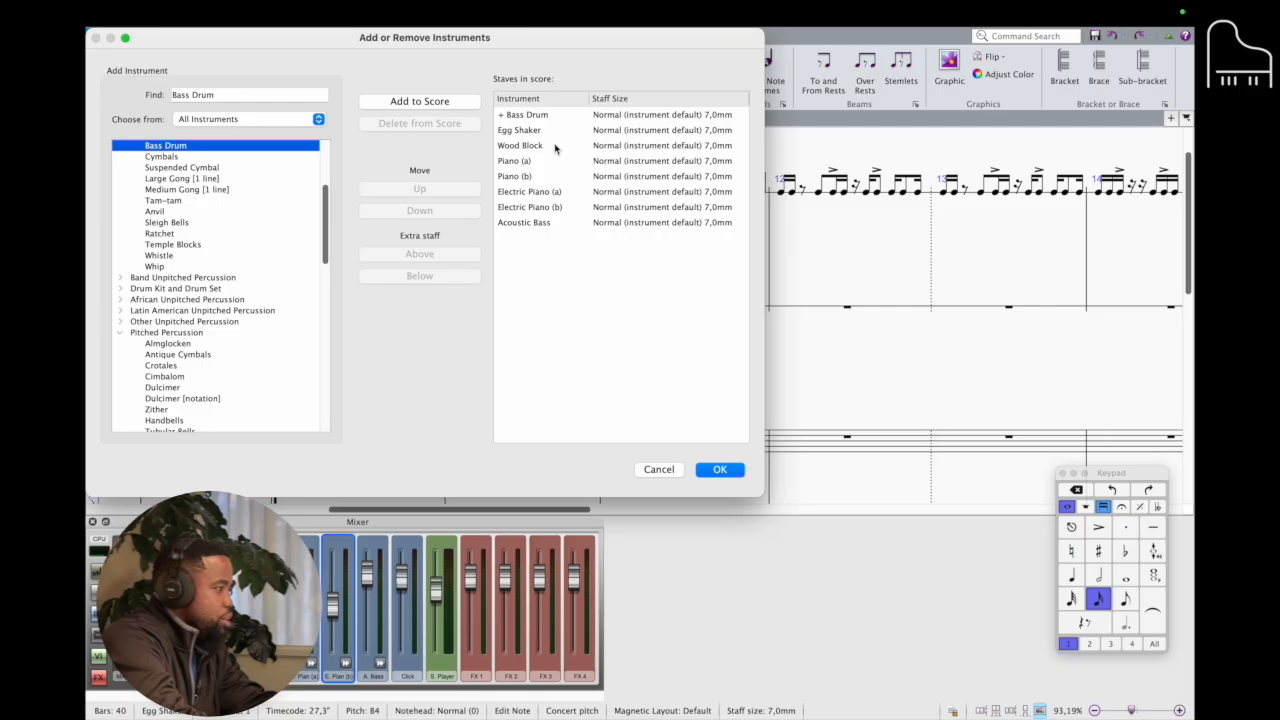
{"action": "left_click", "coordinate": [512, 116]}
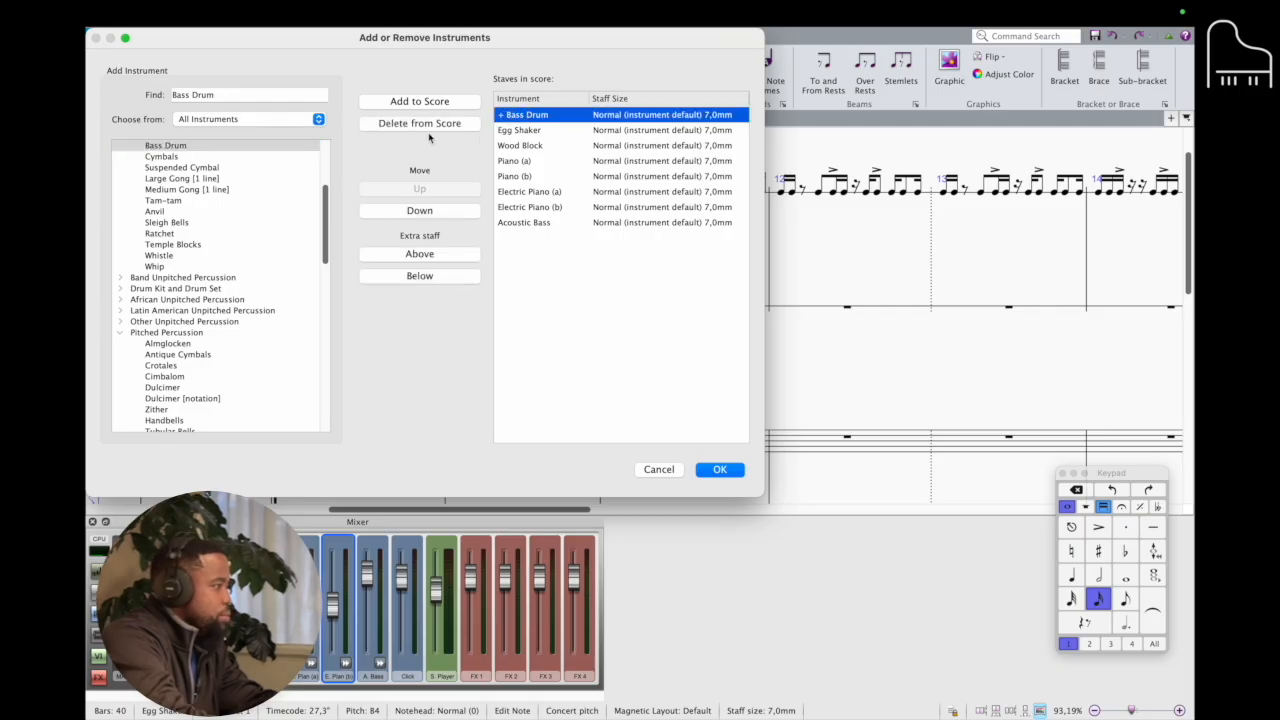
{"action": "left_click", "coordinate": [432, 125]}
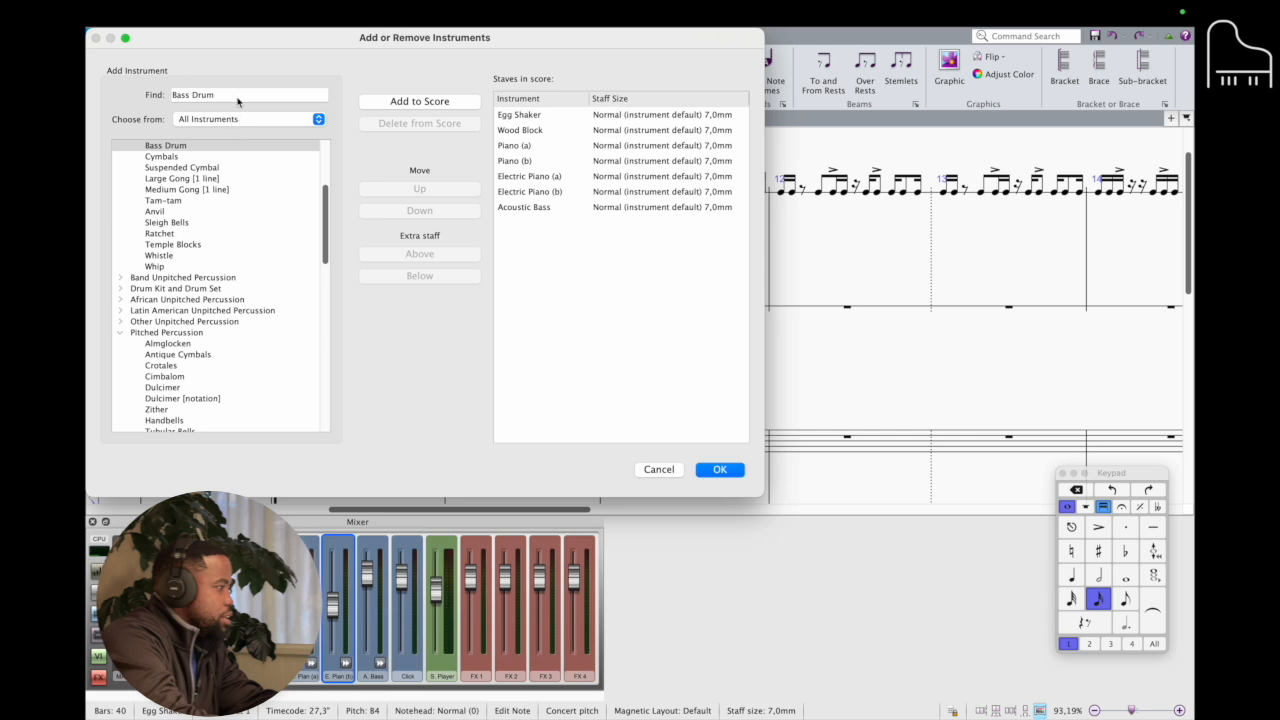
- Find Drum Set (Dance) among the drum sets and add it to the score as a new staff
{"action": "left_click_drag", "start_coordinate": [243, 95], "coordinate": [166, 95]}
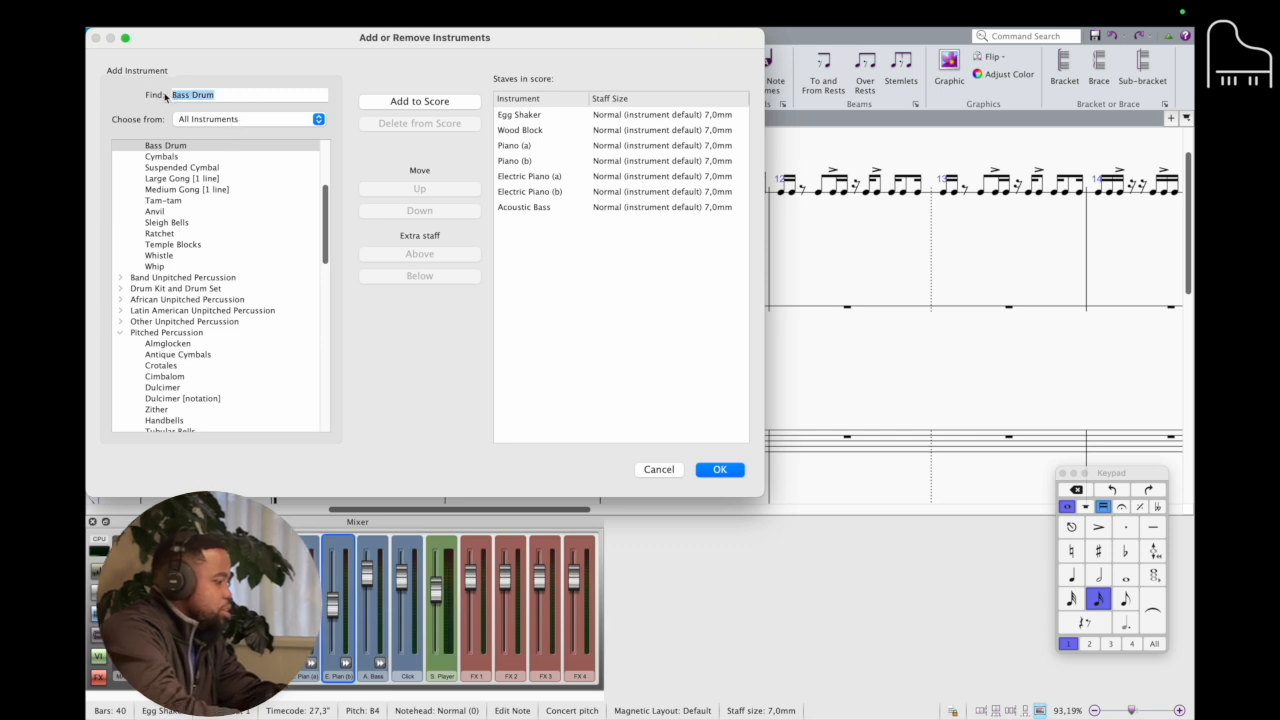
{"action": "type", "text": "drum set"}
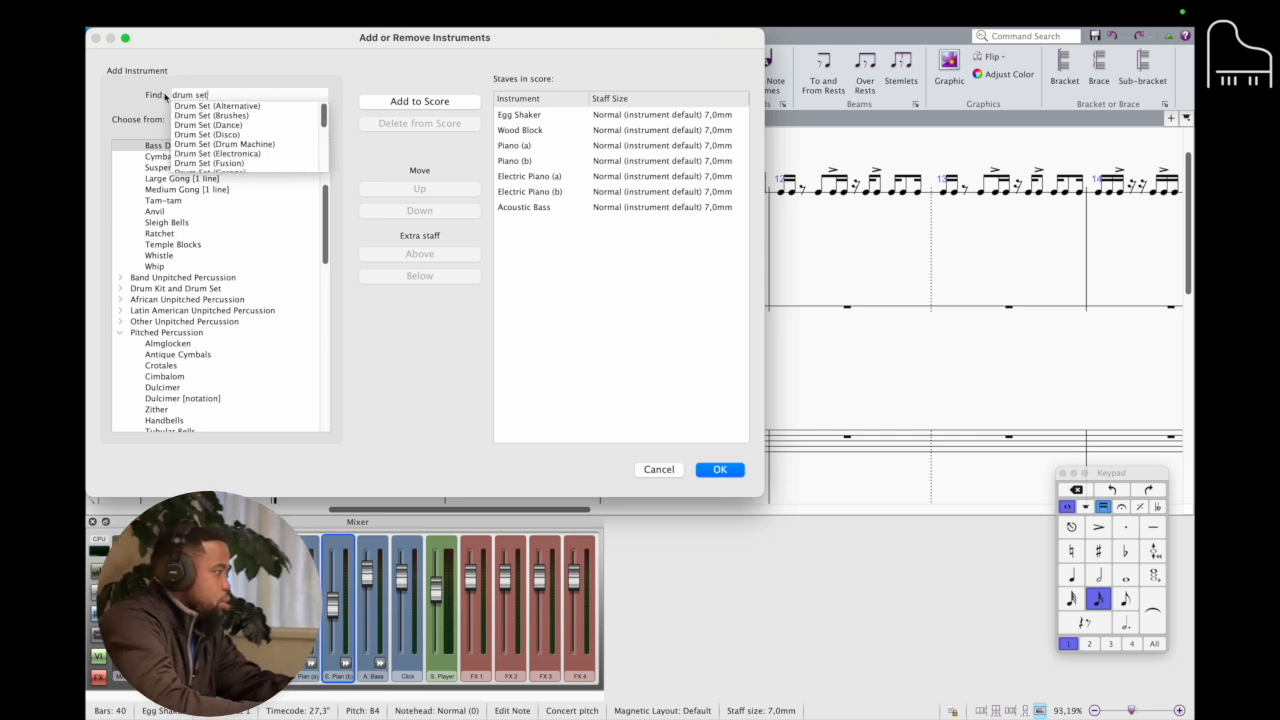
{"action": "left_click", "coordinate": [222, 126]}
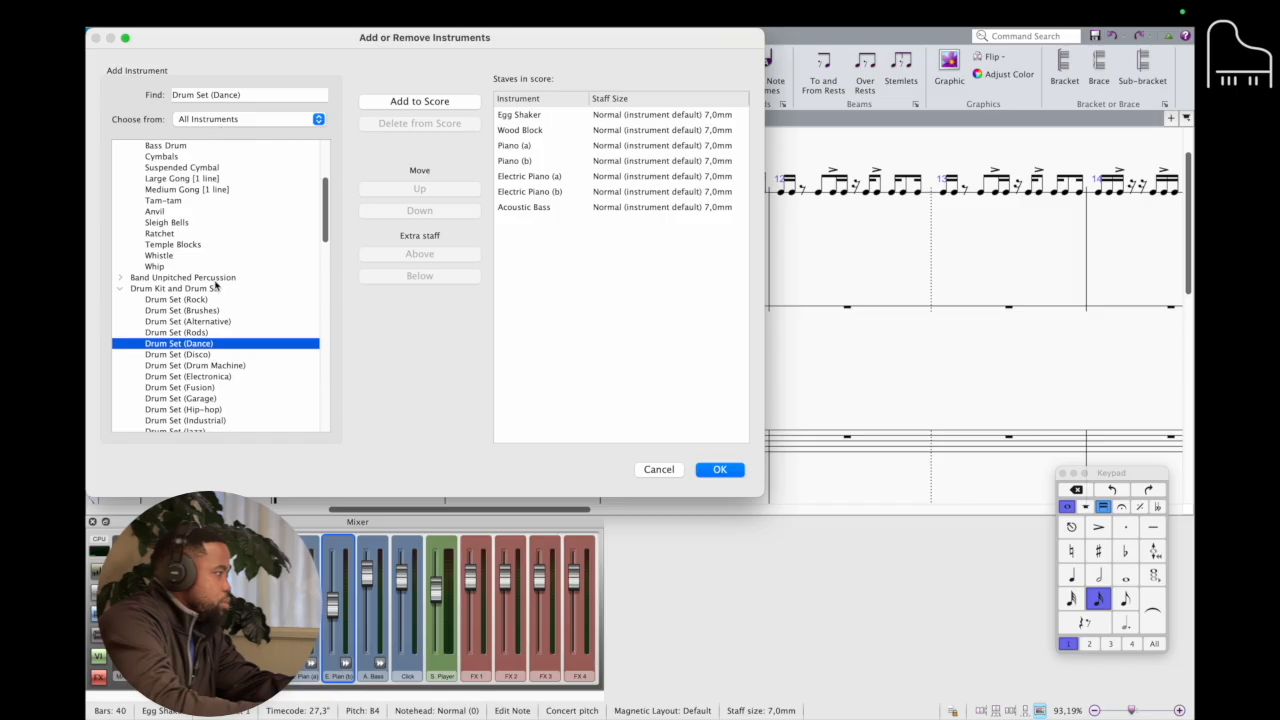
{"action": "scroll", "coordinate": [208, 383], "scroll_direction": "down", "scroll_amount": 4}
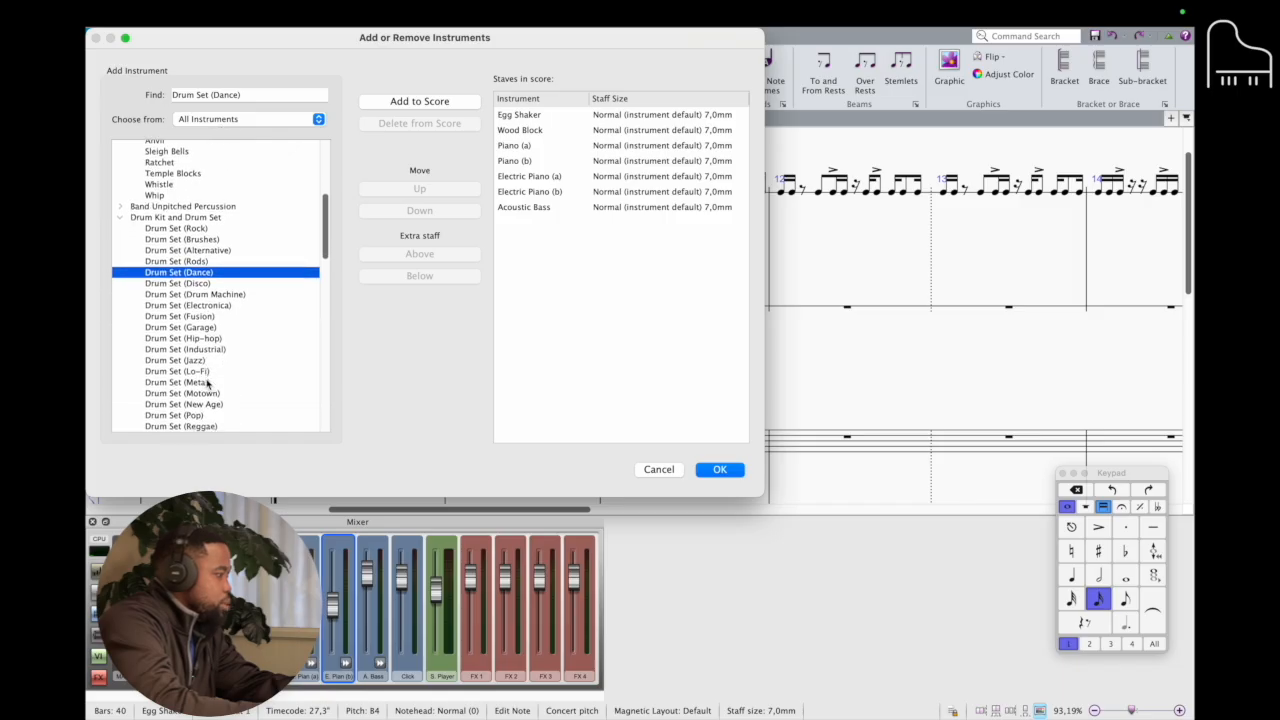
{"action": "scroll", "coordinate": [208, 383], "scroll_direction": "down", "scroll_amount": 1}
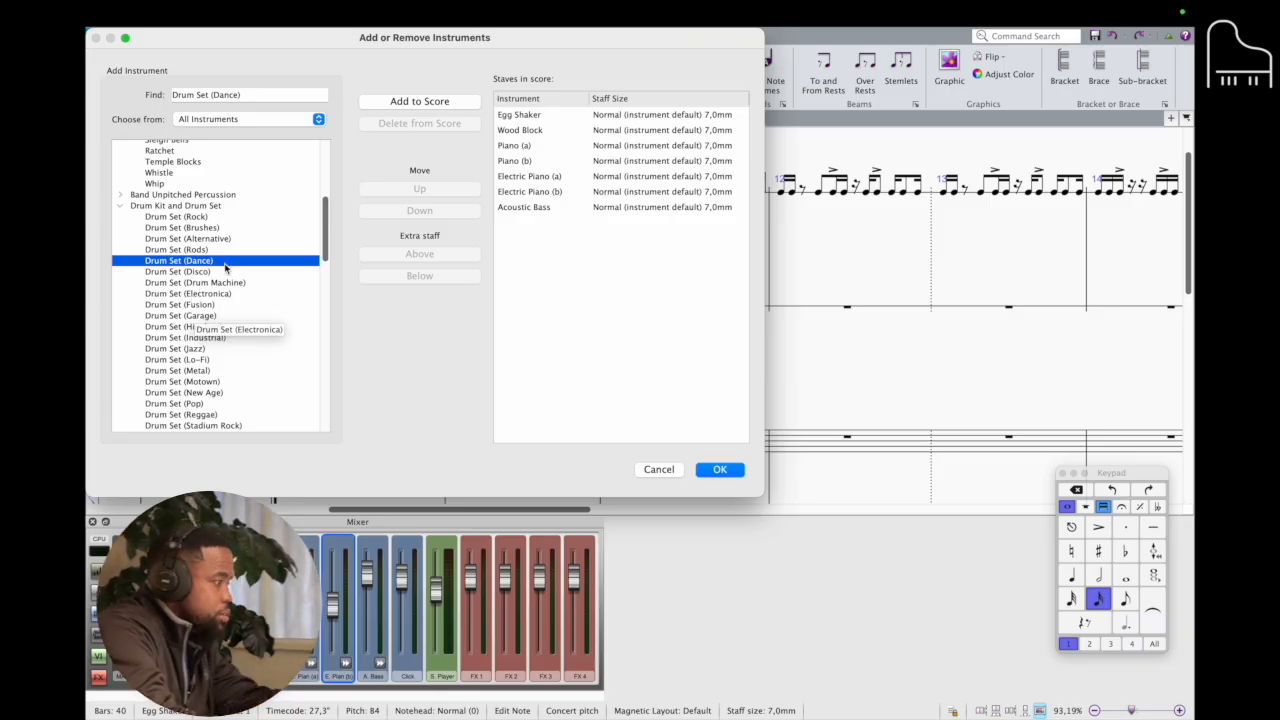
{"action": "left_click", "coordinate": [410, 101]}
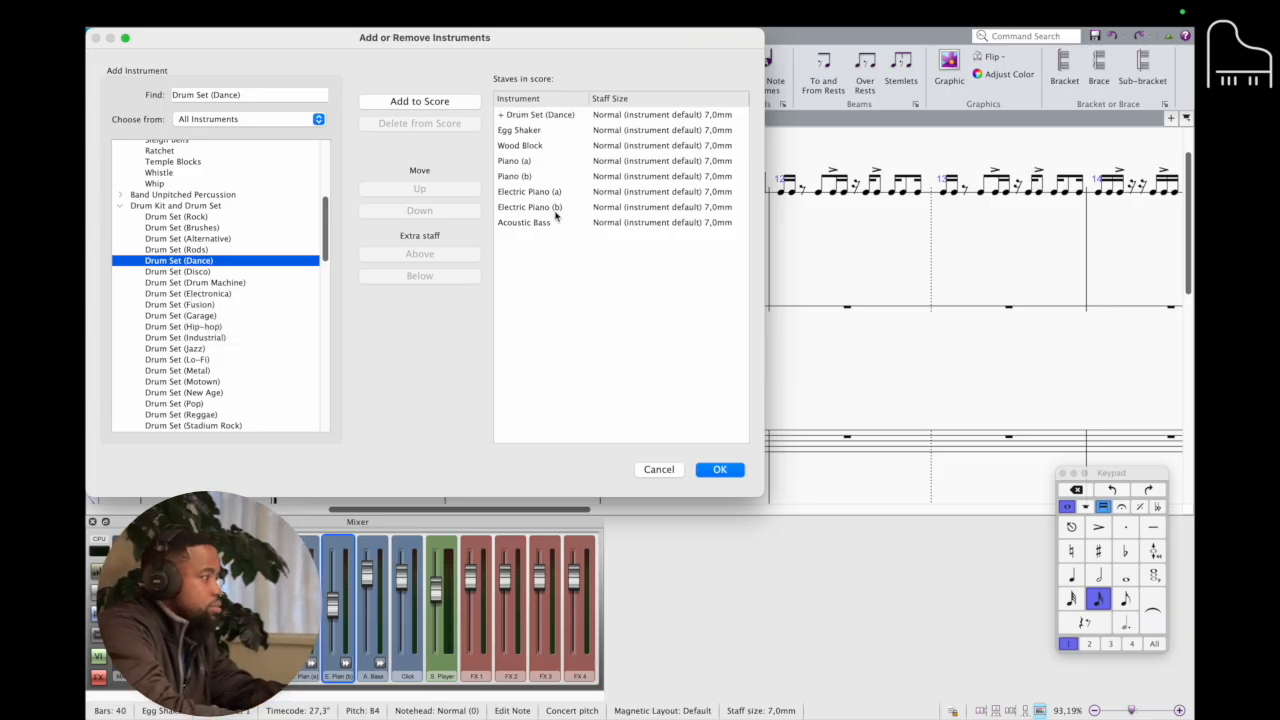
{"action": "left_click", "coordinate": [720, 469]}
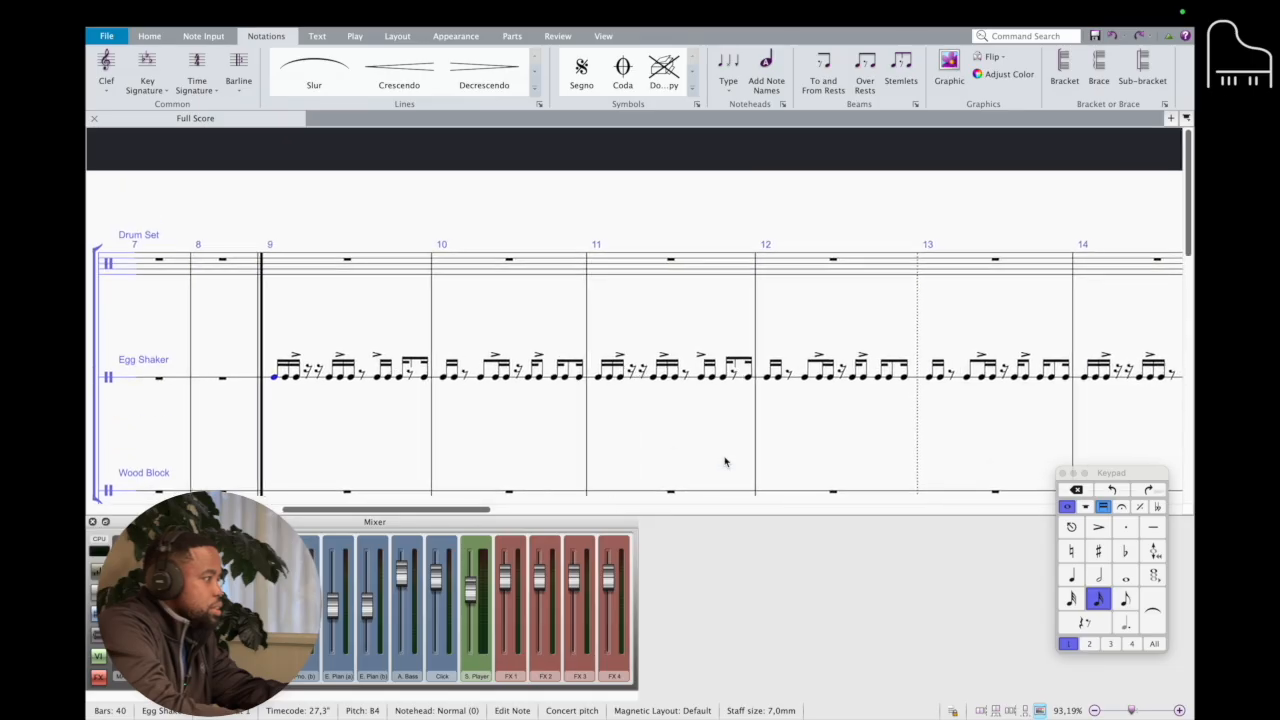
- Enter an F4 quarter note on beat 1 of bar 9 in the Drum Set staff and play it back
{"action": "scroll", "coordinate": [725, 462], "scroll_direction": "left", "scroll_amount": 4}
{"action": "left_click", "coordinate": [614, 262]}
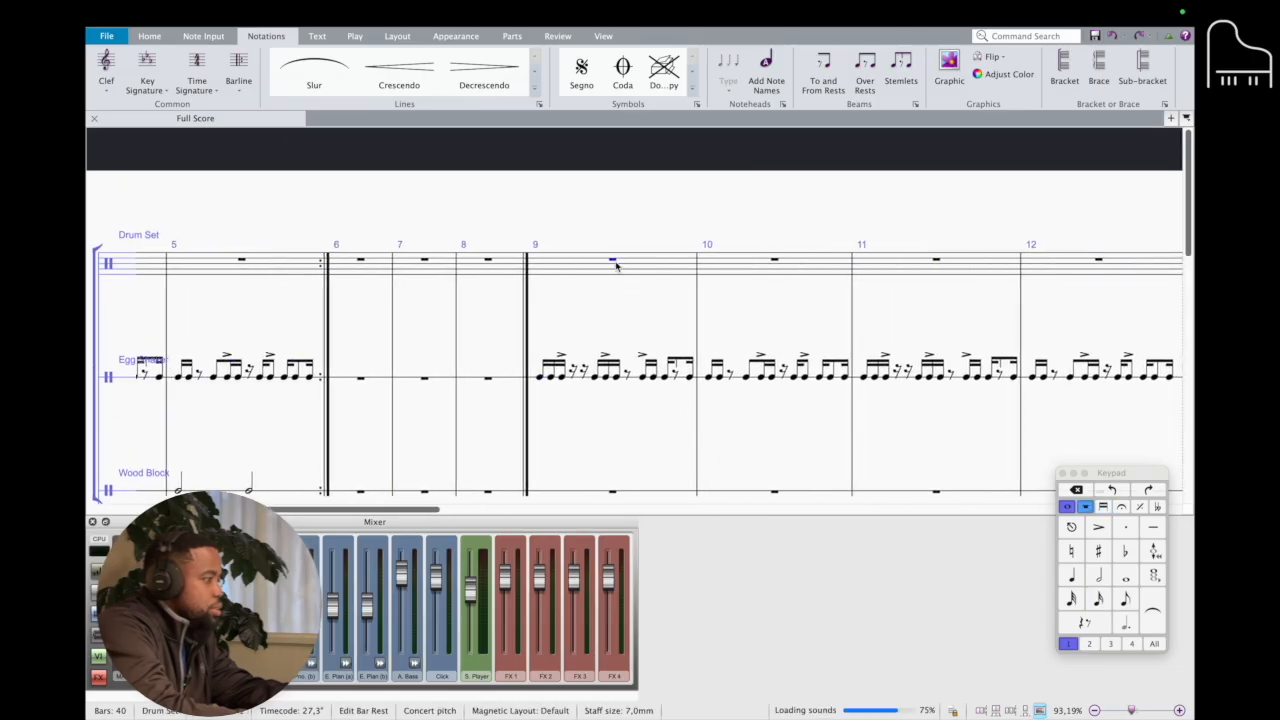
{"action": "key", "text": "f"}
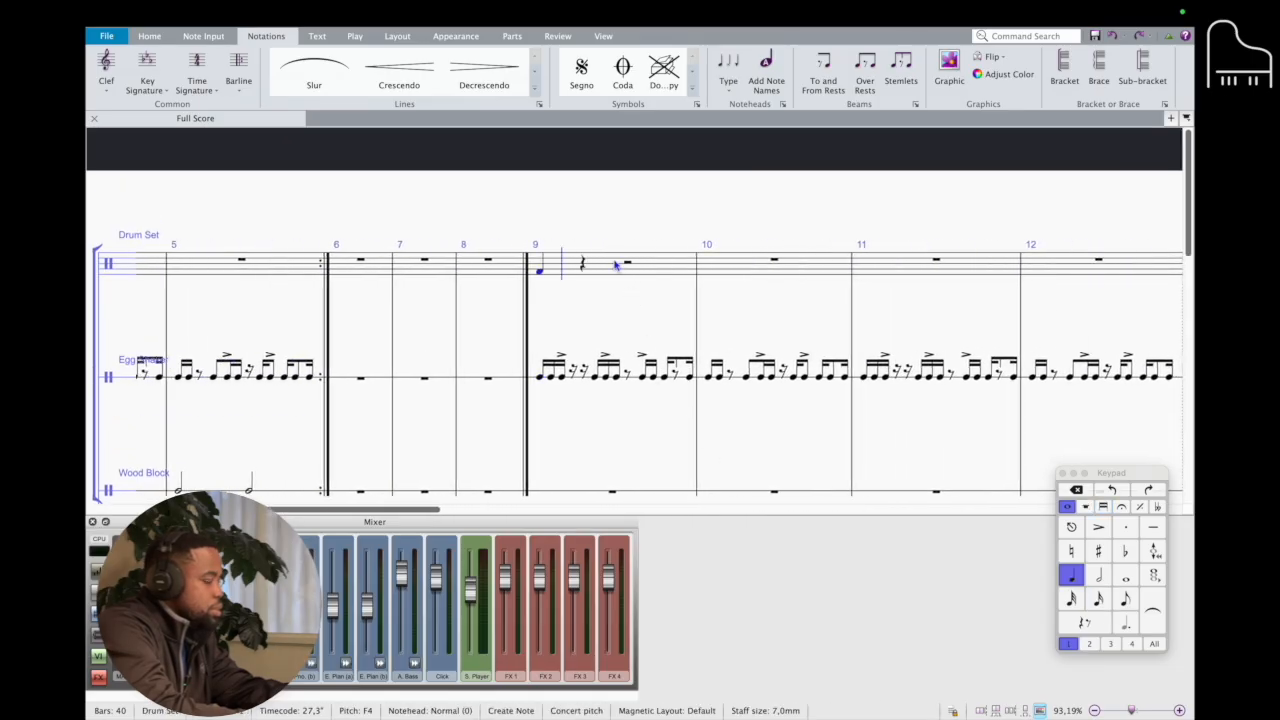
{"action": "key", "text": "super+z"}
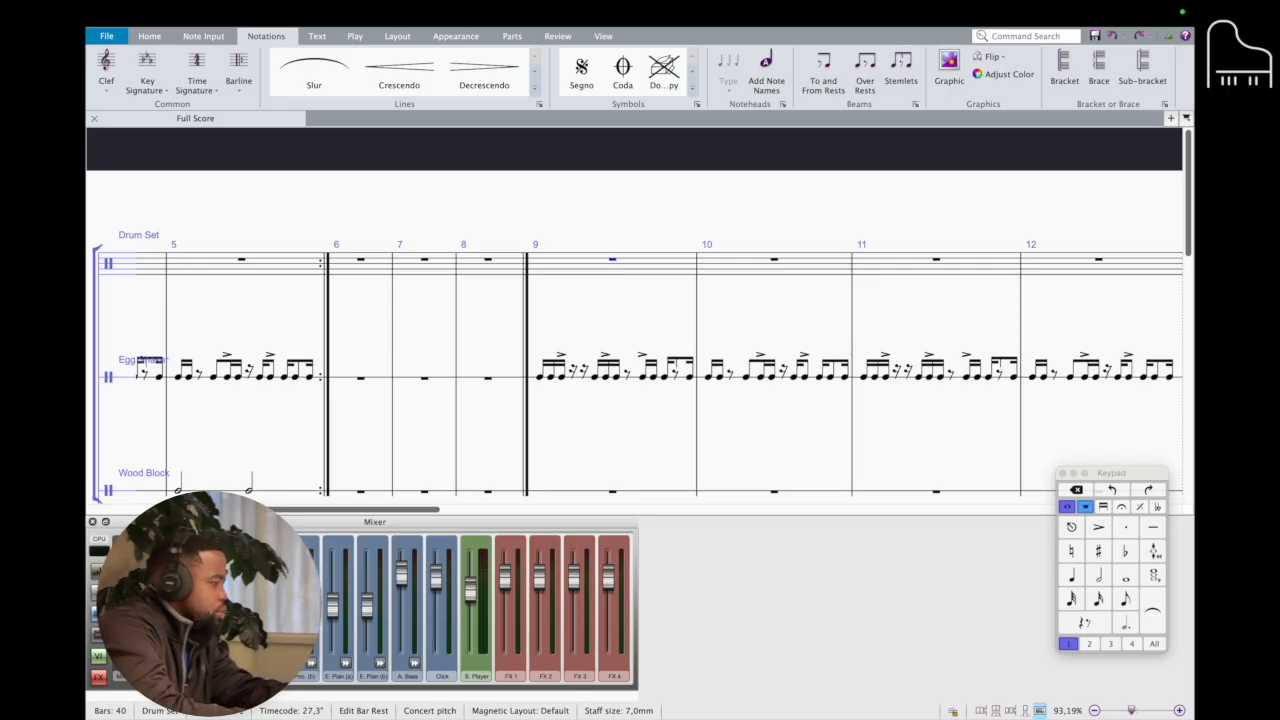
{"action": "key", "text": "f"}
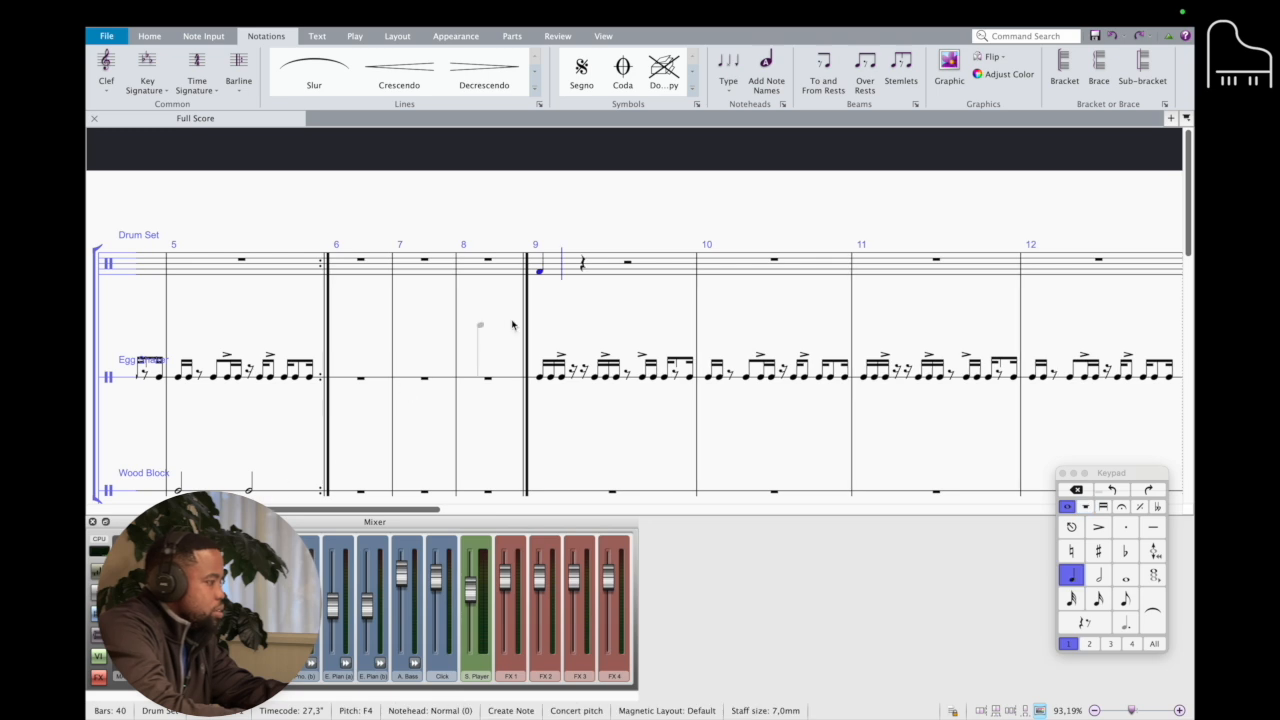
{"action": "key", "text": "Escape"}
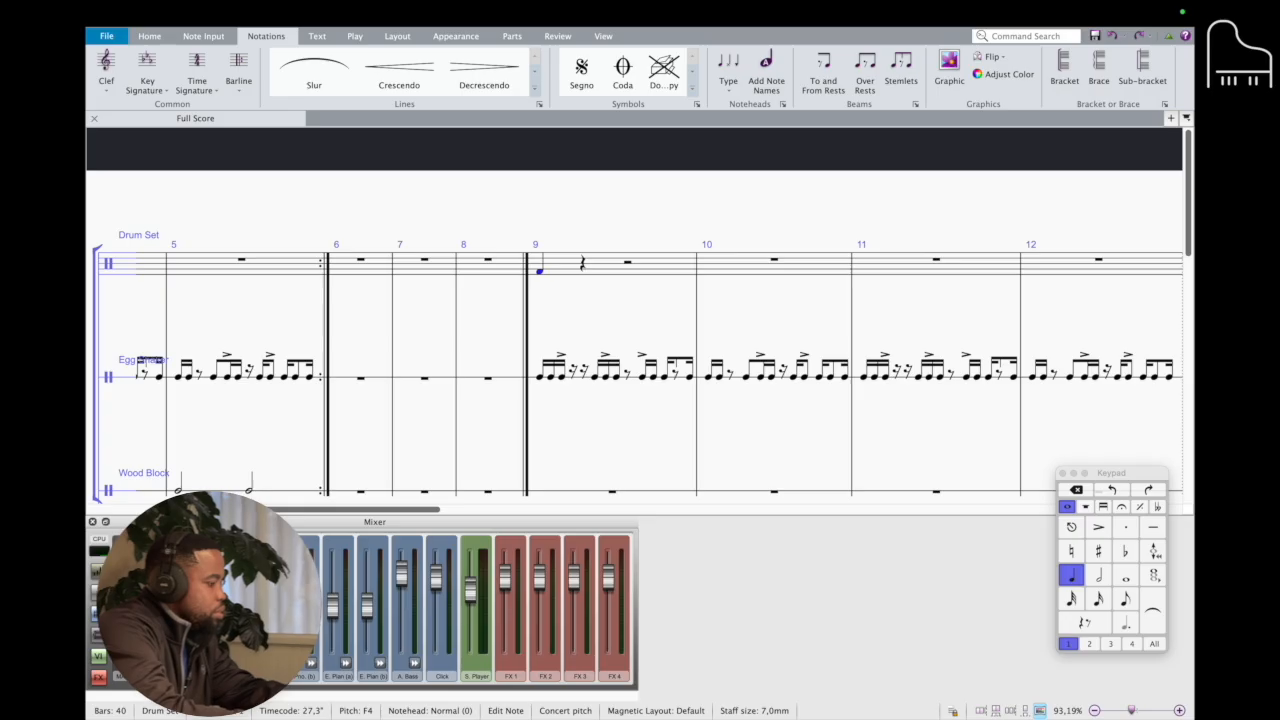
{"action": "key", "text": "space"}
{"action": "key", "text": "space"}
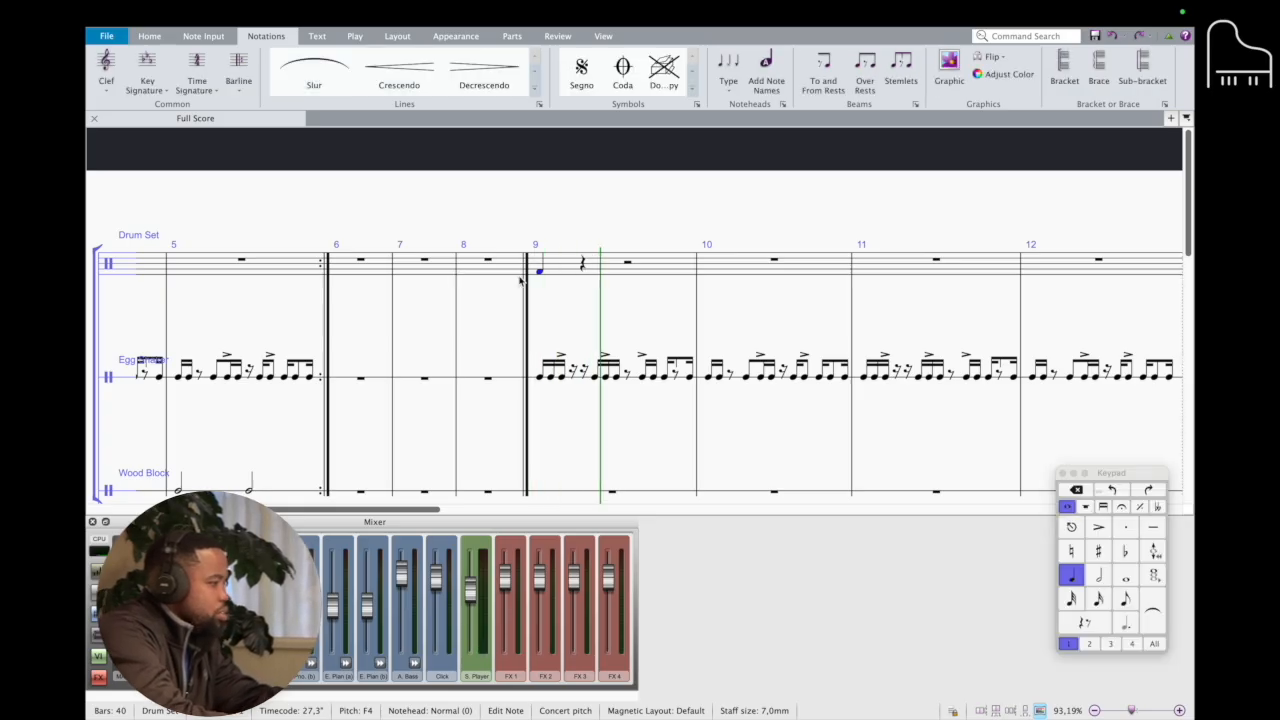
- Move the drum set note in bar 9 through higher staff positions, settling on C5
{"action": "key", "text": "Up"}
{"action": "key", "text": "Up"}
{"action": "key", "text": "Up"}
{"action": "key", "text": "Up"}
{"action": "key", "text": "Up"}
{"action": "key", "text": "Up"}
{"action": "key", "text": "Down"}
{"action": "key", "text": "Down"}
{"action": "key", "text": "Down"}
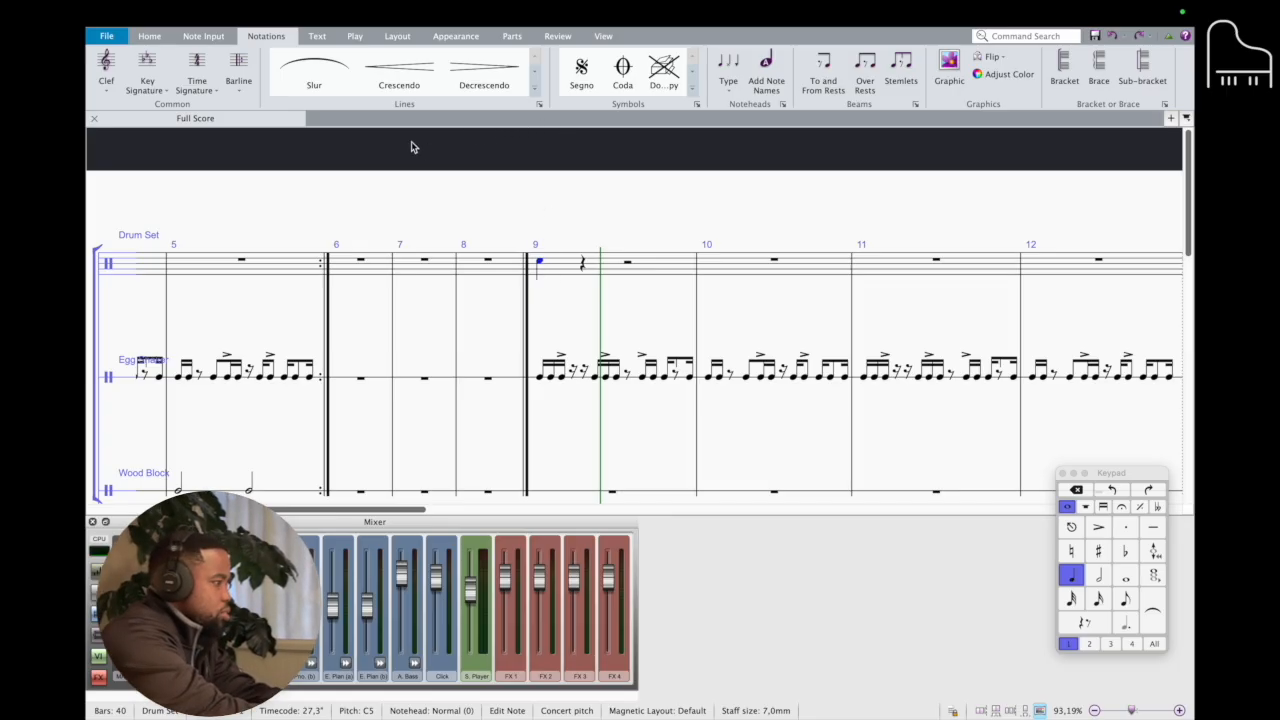
{"action": "key", "text": "Escape"}
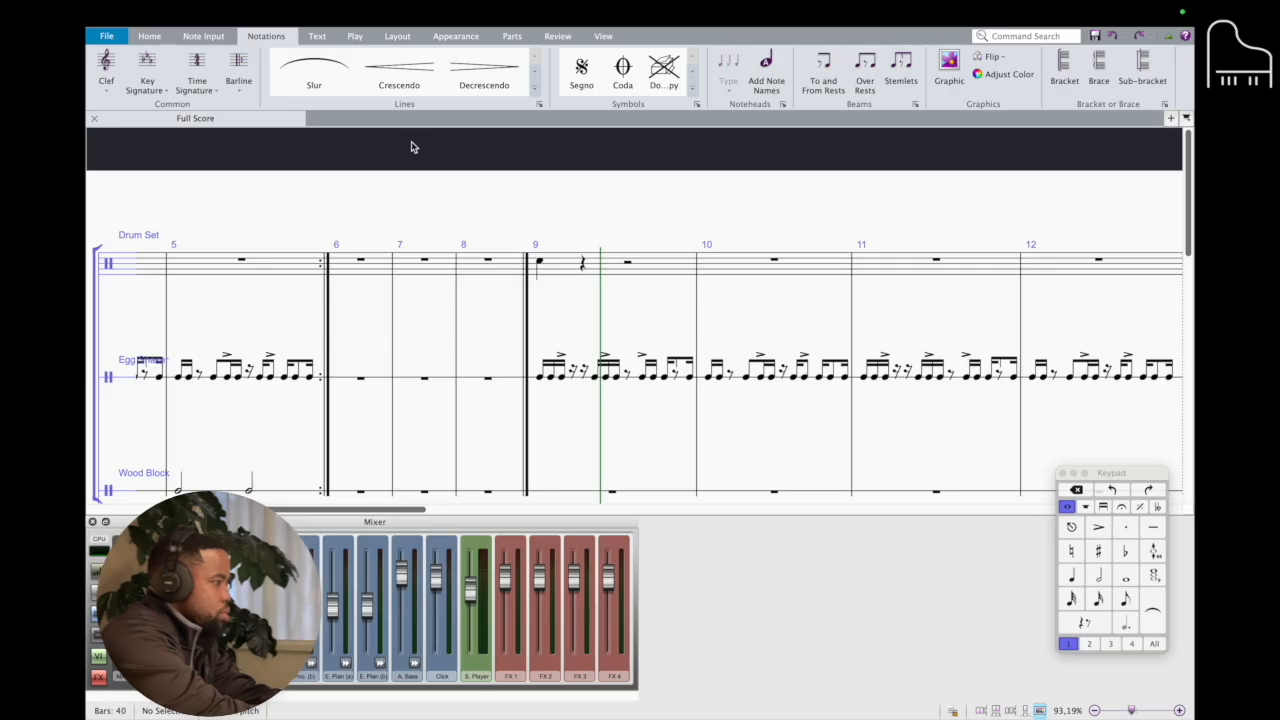
- Change the notehead of the C5 drum set note in bar 9 to Cross (1)
{"action": "left_click", "coordinate": [540, 263]}
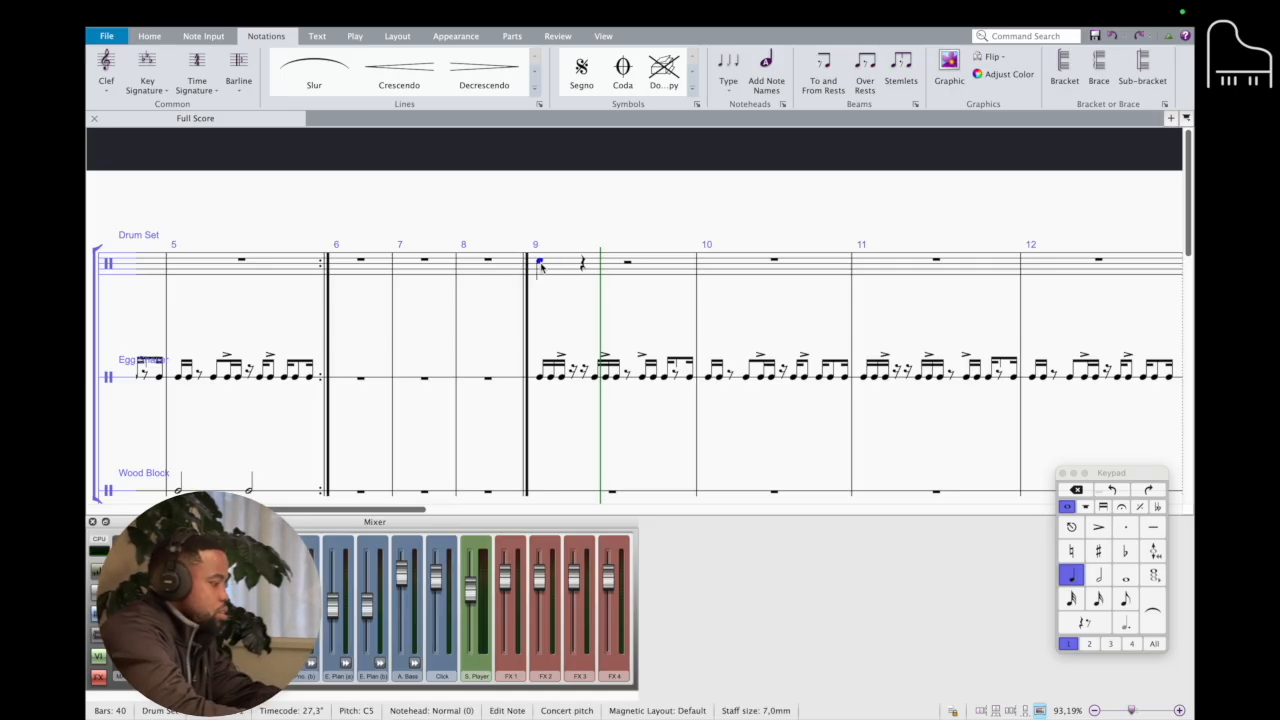
{"action": "key", "text": "shift+alt+2"}
{"action": "key", "text": "shift+alt+1"}
{"action": "left_click", "coordinate": [540, 260]}
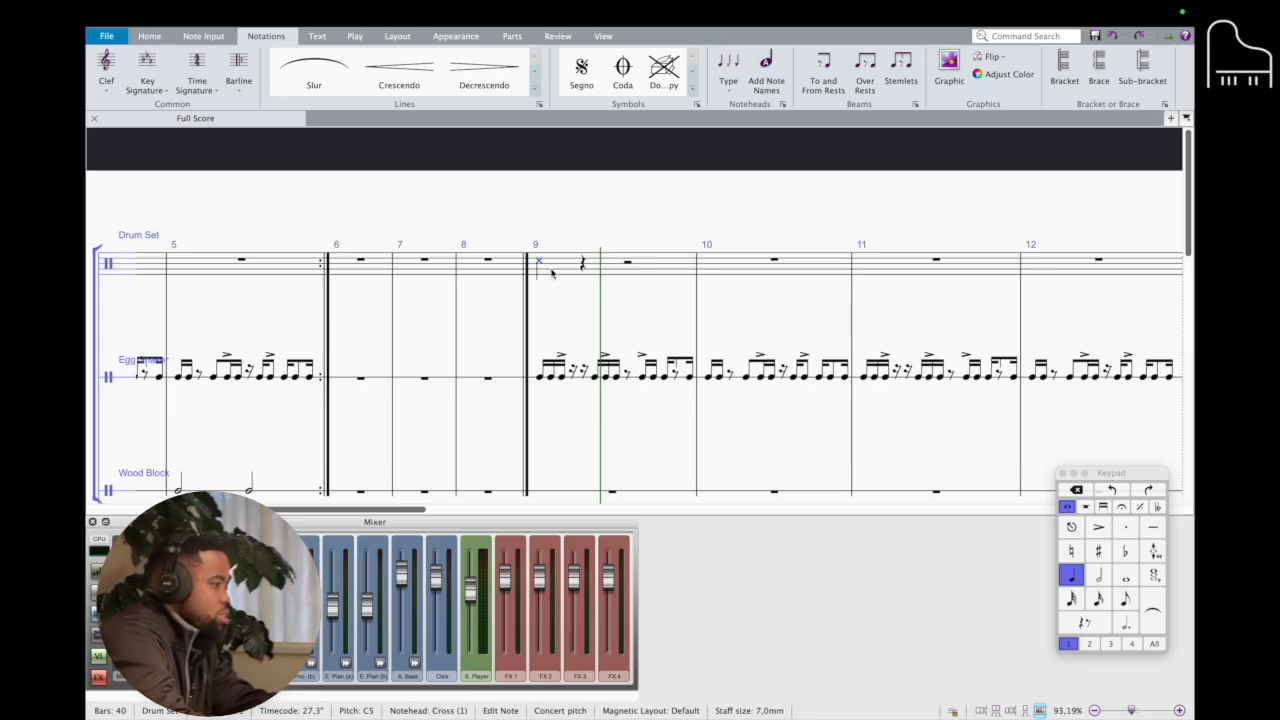
- Replace the existing Drum Set staff with a new Drum Set (Pop) staff
{"action": "key", "text": "i"}
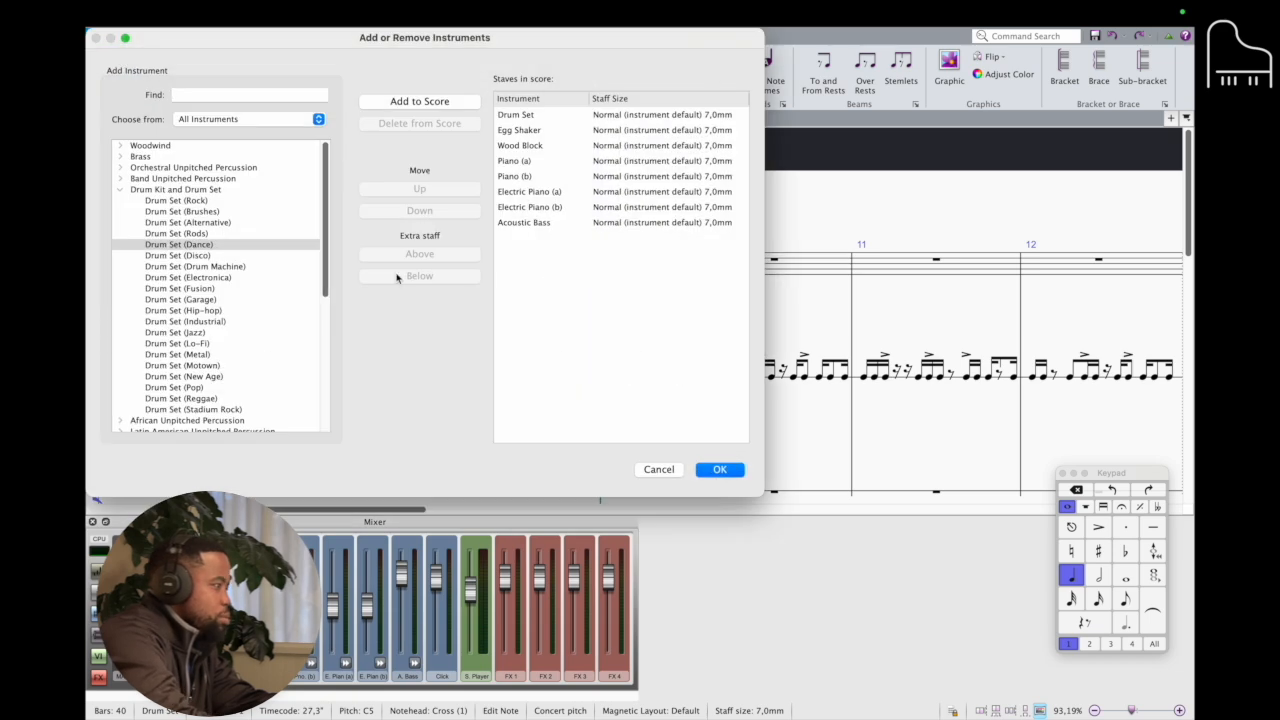
{"action": "left_click", "coordinate": [190, 387]}
{"action": "left_click", "coordinate": [722, 469]}
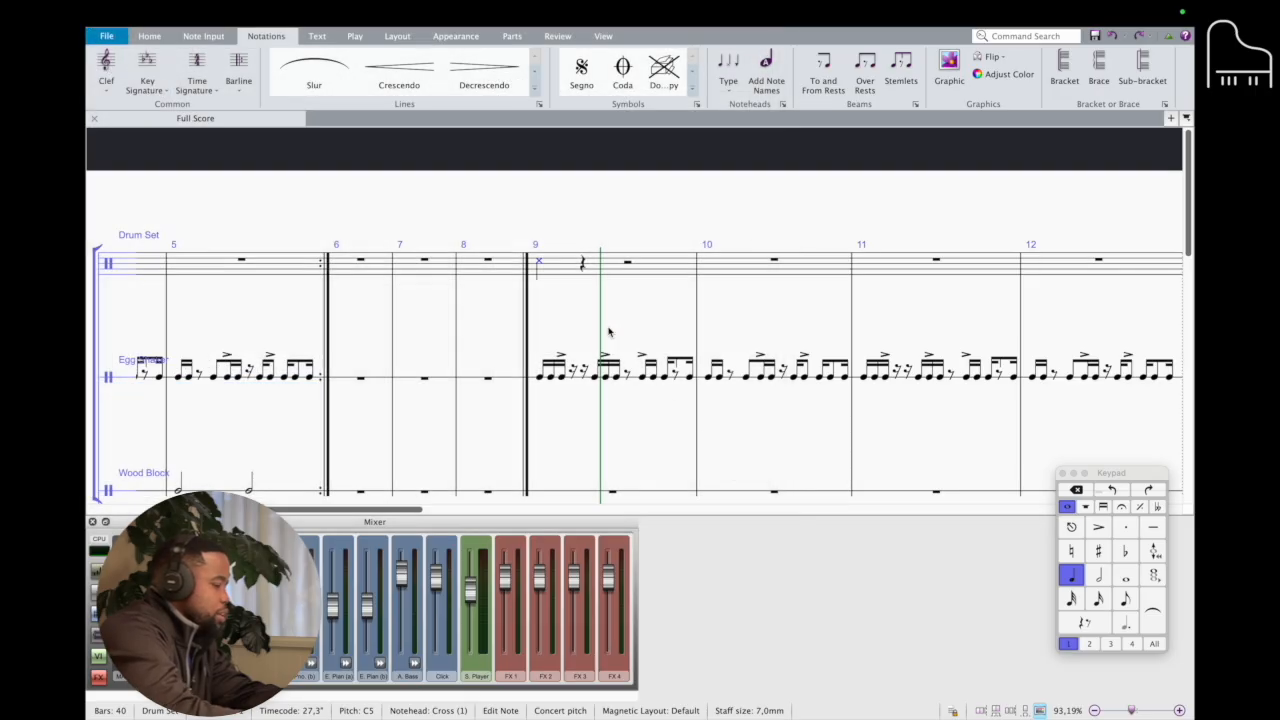
{"action": "key", "text": "i"}
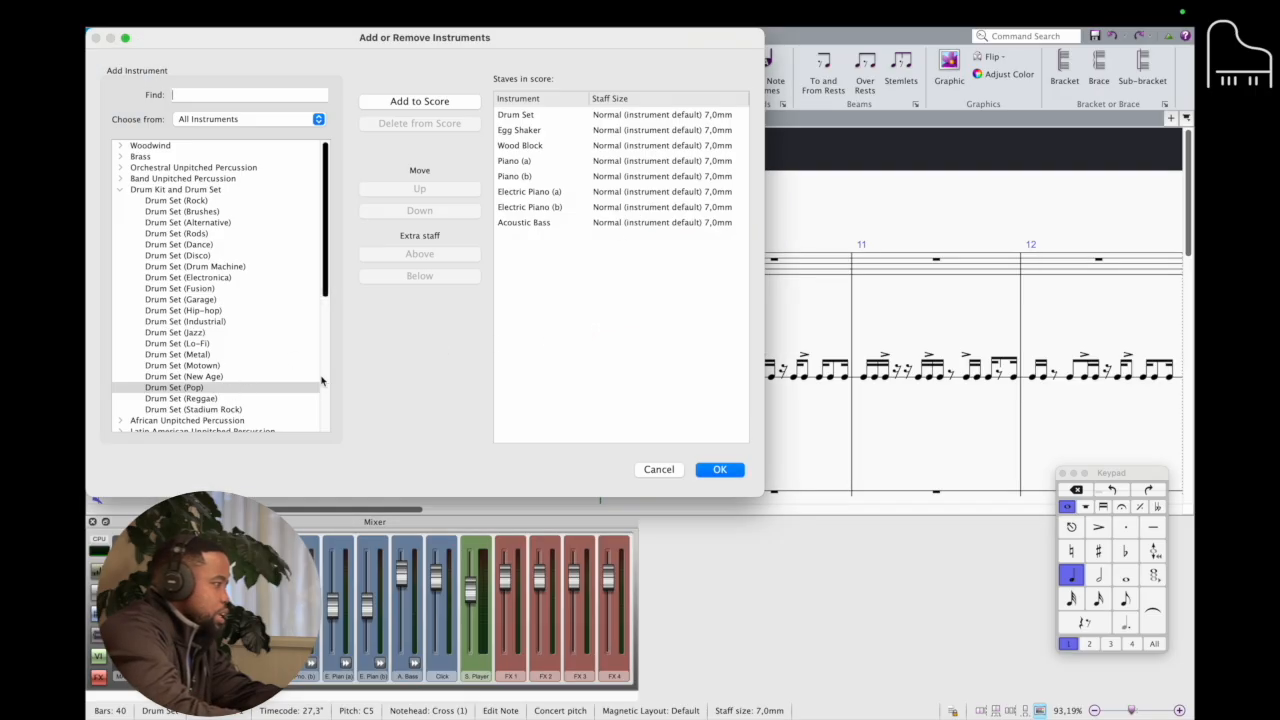
{"action": "left_click", "coordinate": [410, 103]}
{"action": "left_click", "coordinate": [526, 117]}
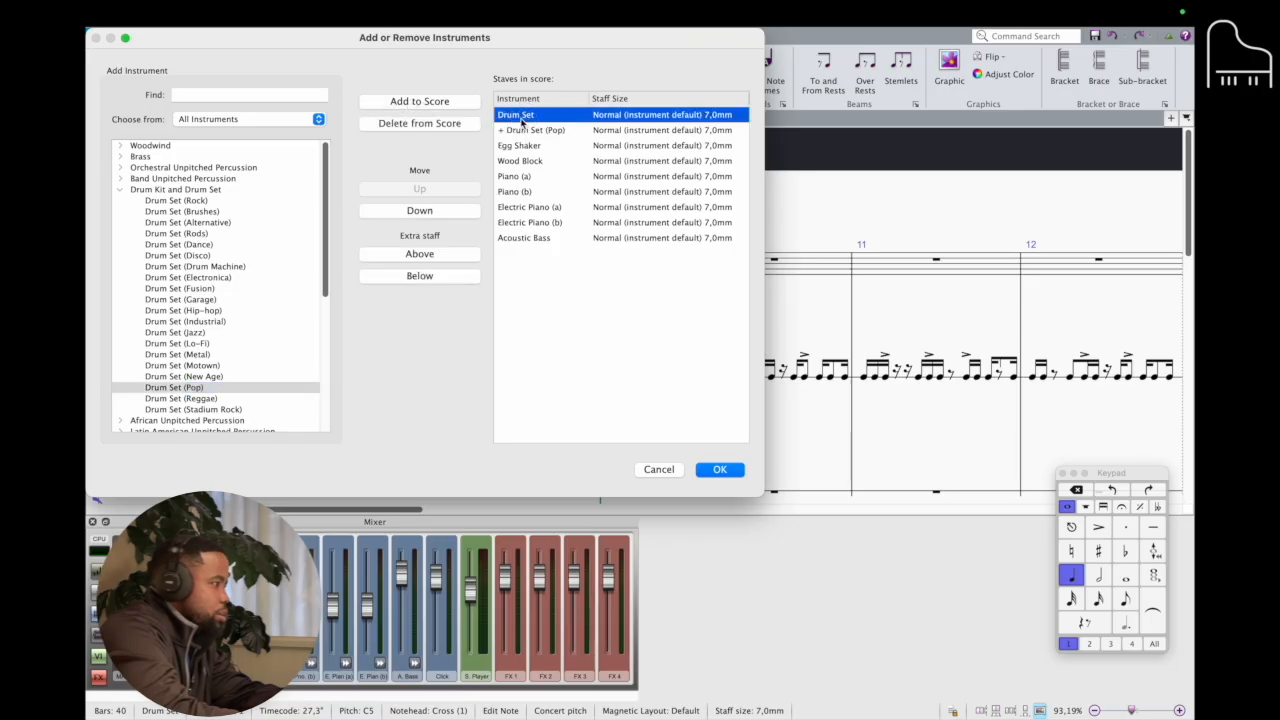
{"action": "left_click", "coordinate": [417, 123]}
{"action": "left_click", "coordinate": [545, 293]}
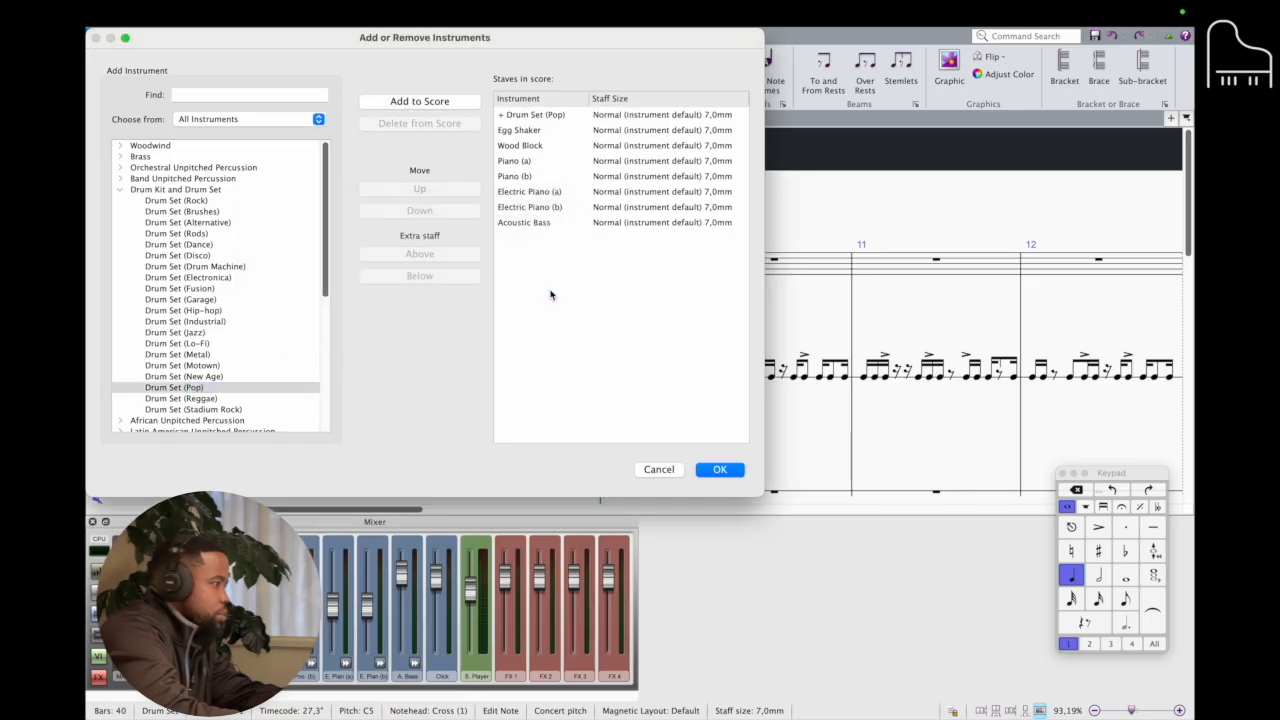
{"action": "left_click", "coordinate": [720, 469]}
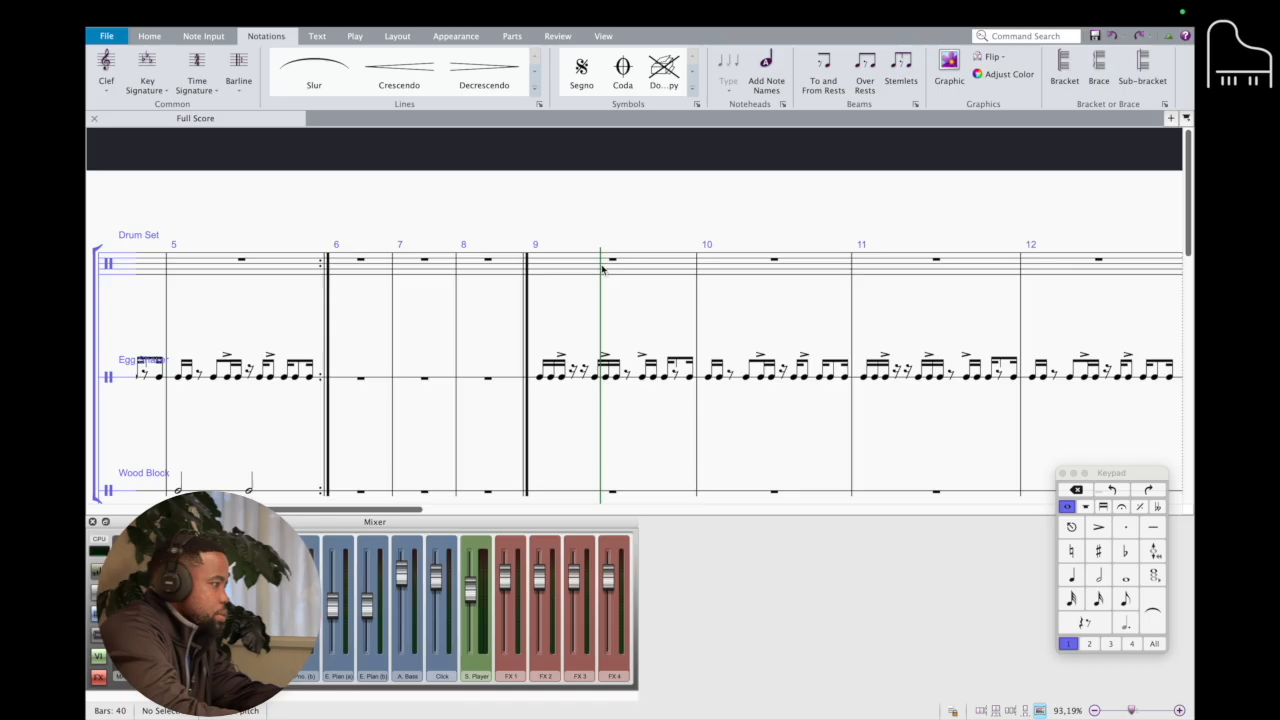
- Enter F4 quarter notes on beats 1, 3 and 4 of bar 9 in the Drum Set staff and play the bar back
{"action": "key", "text": "s"}
{"action": "left_click", "coordinate": [711, 400]}
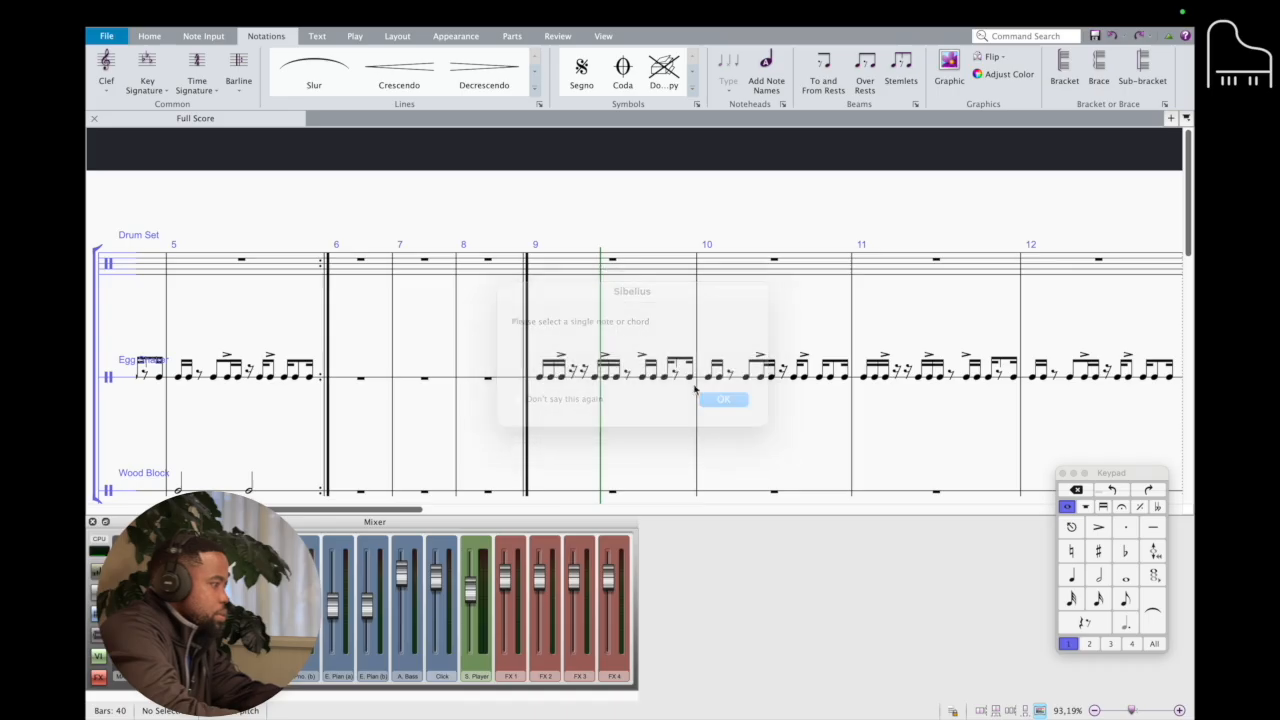
{"action": "left_click", "coordinate": [613, 262]}
{"action": "key", "text": "f"}
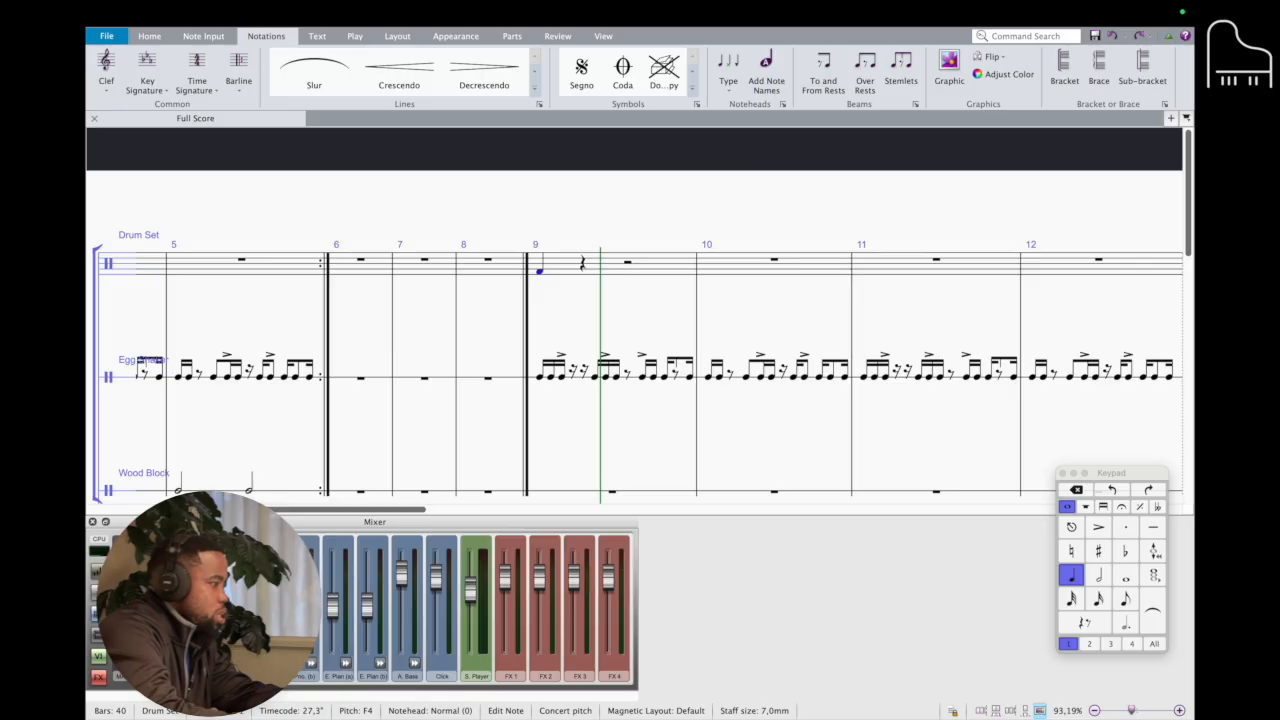
{"action": "left_click", "coordinate": [583, 272], "text": "shift"}
{"action": "key", "text": "r"}
{"action": "left_click", "coordinate": [655, 297]}
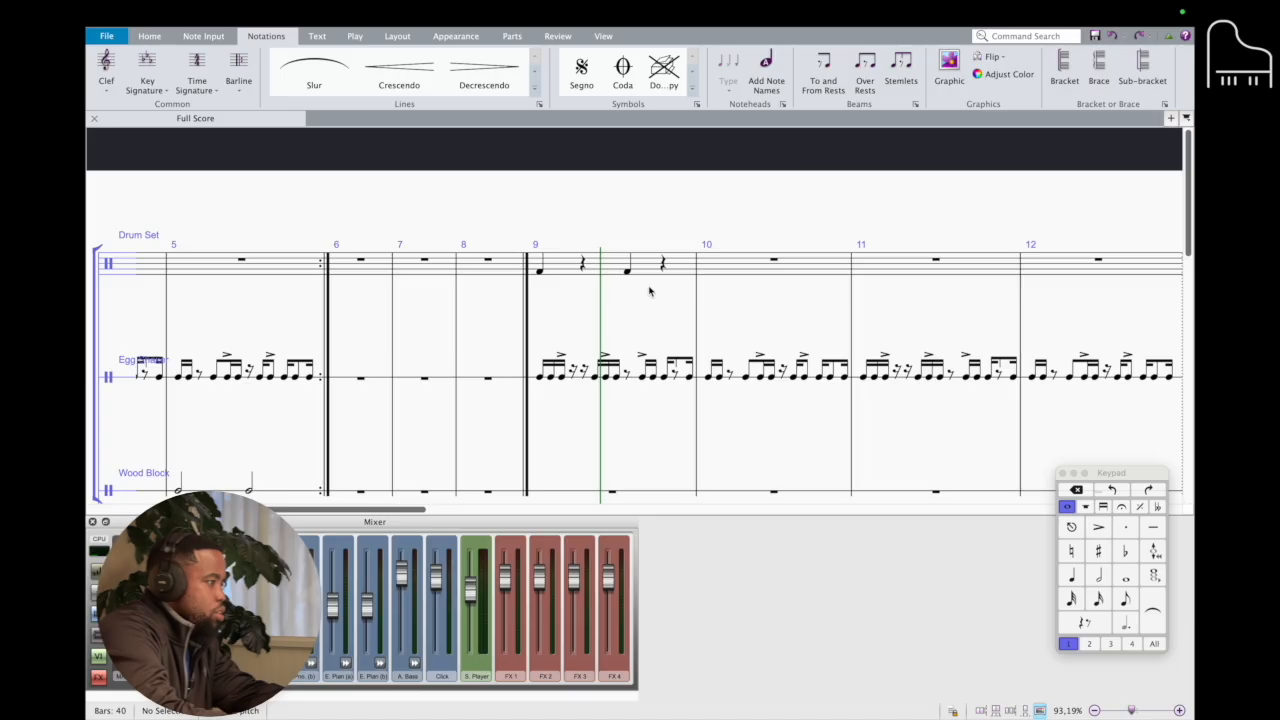
{"action": "left_click", "coordinate": [630, 273]}
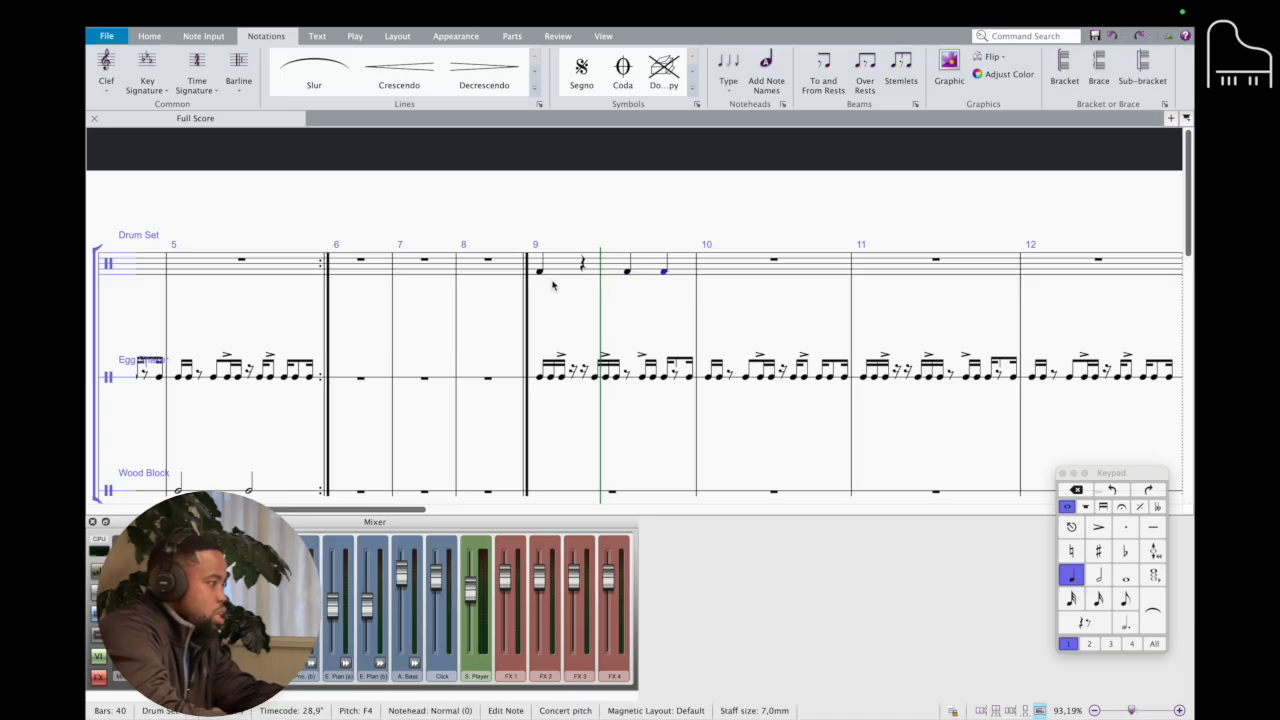
{"action": "key", "text": "space"}
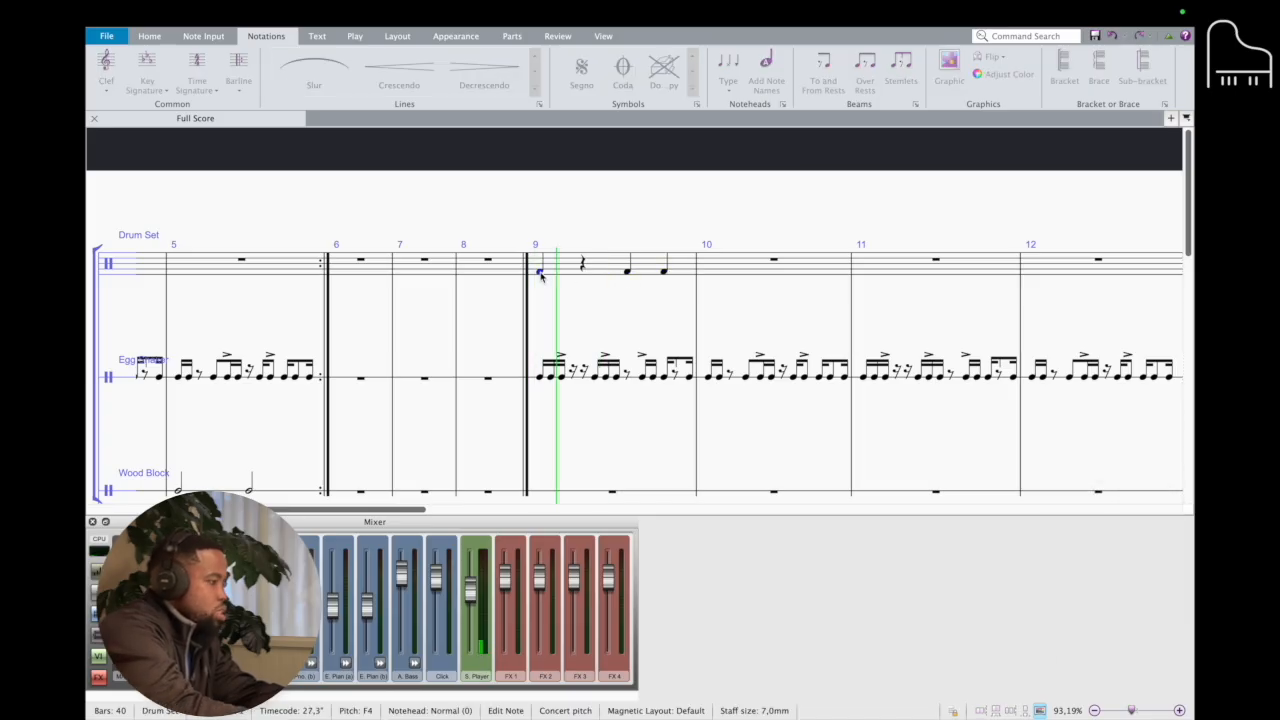
{"action": "key", "text": "space"}
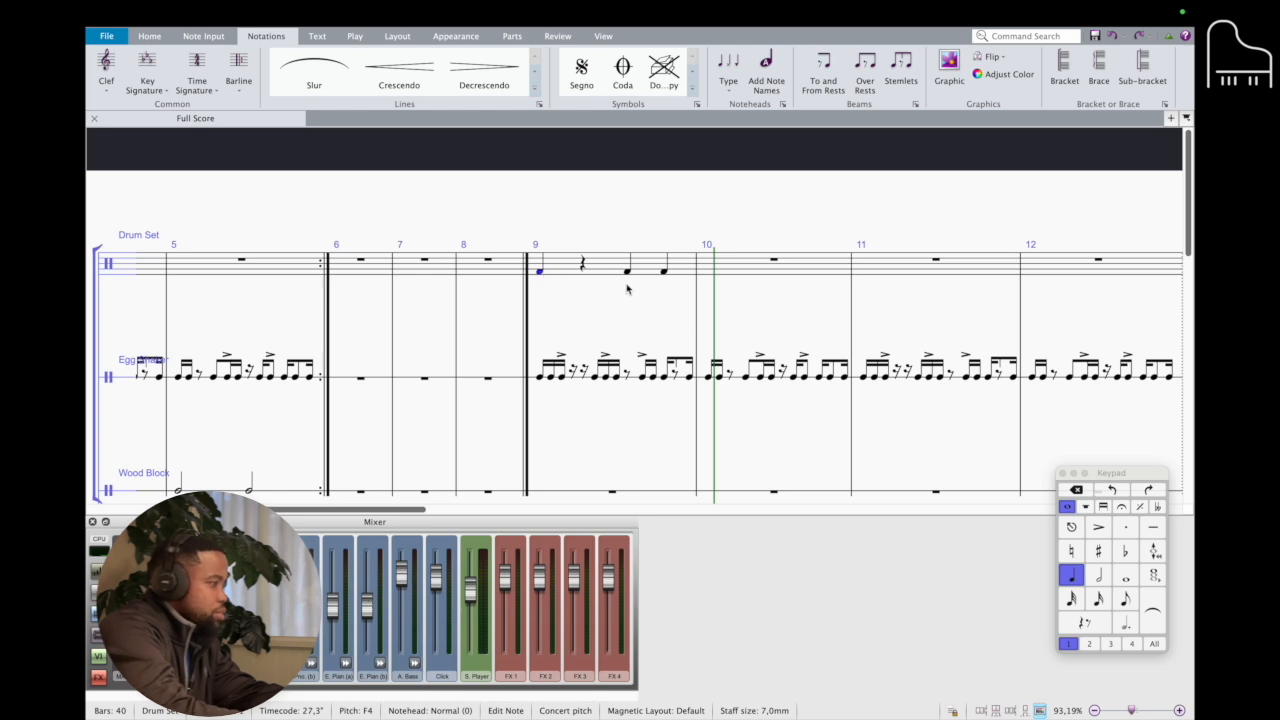
- Repeat the Drum Set figure from beats 2 to 4 of bar 9 twice into bars 10 and 11, and play it back
{"action": "left_click", "coordinate": [583, 264]}
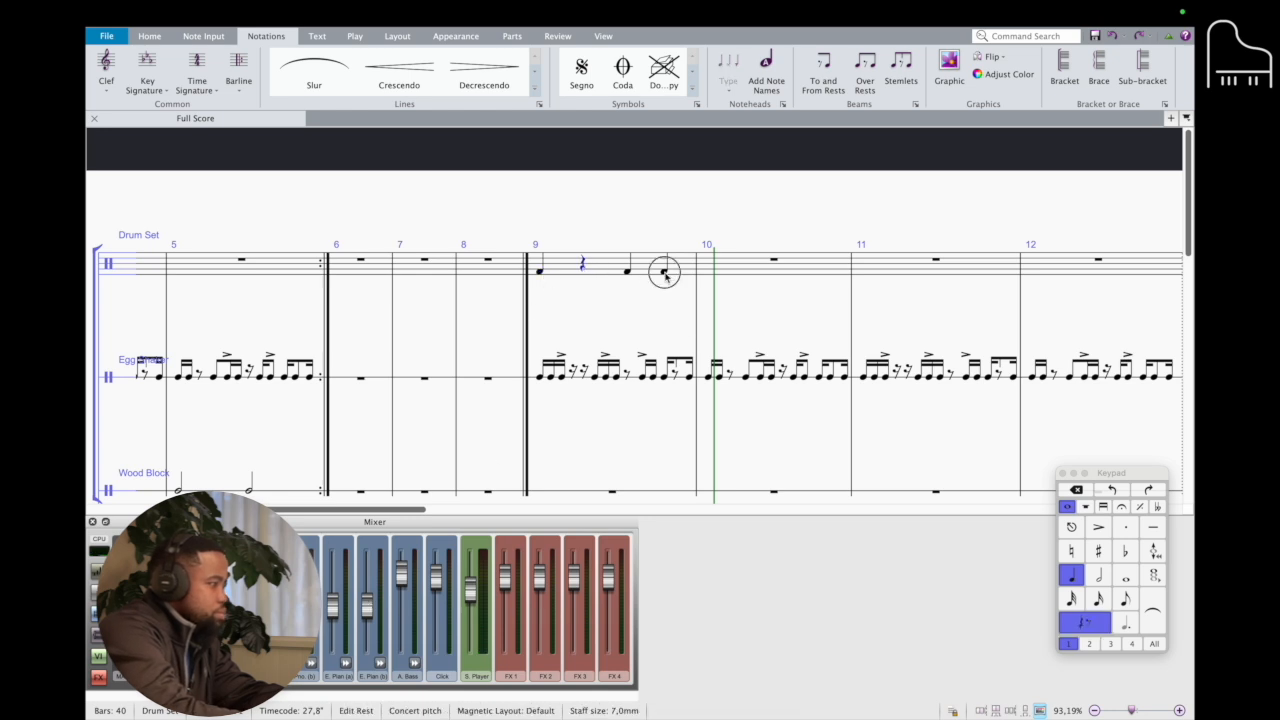
{"action": "left_click", "coordinate": [664, 272], "text": "shift"}
{"action": "key", "text": "r"}
{"action": "key", "text": "r"}
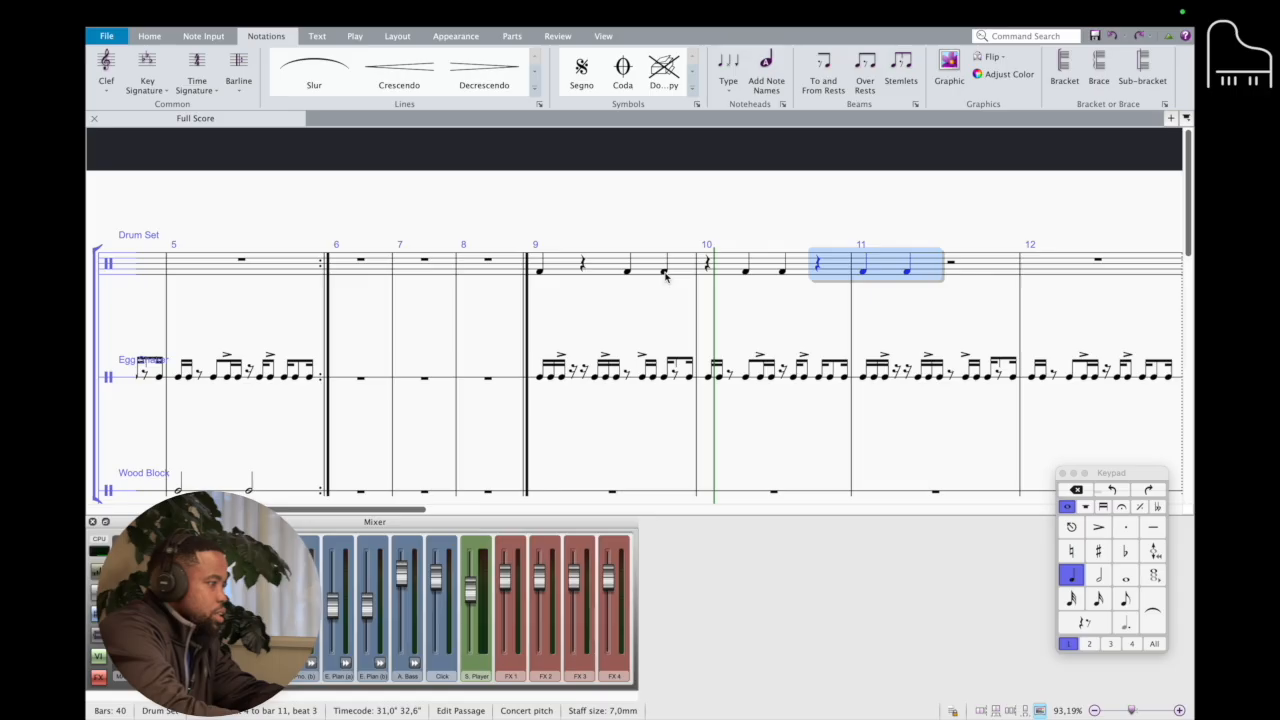
{"action": "left_click", "coordinate": [540, 271]}
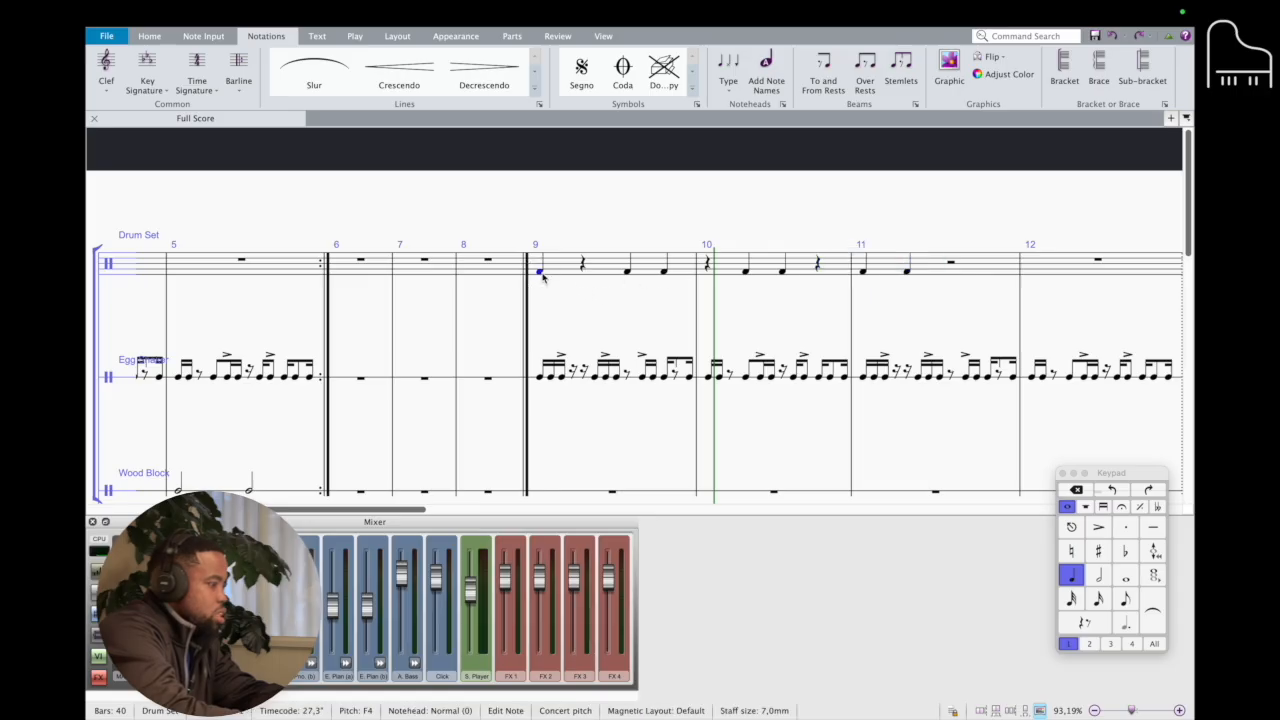
{"action": "key", "text": "p"}
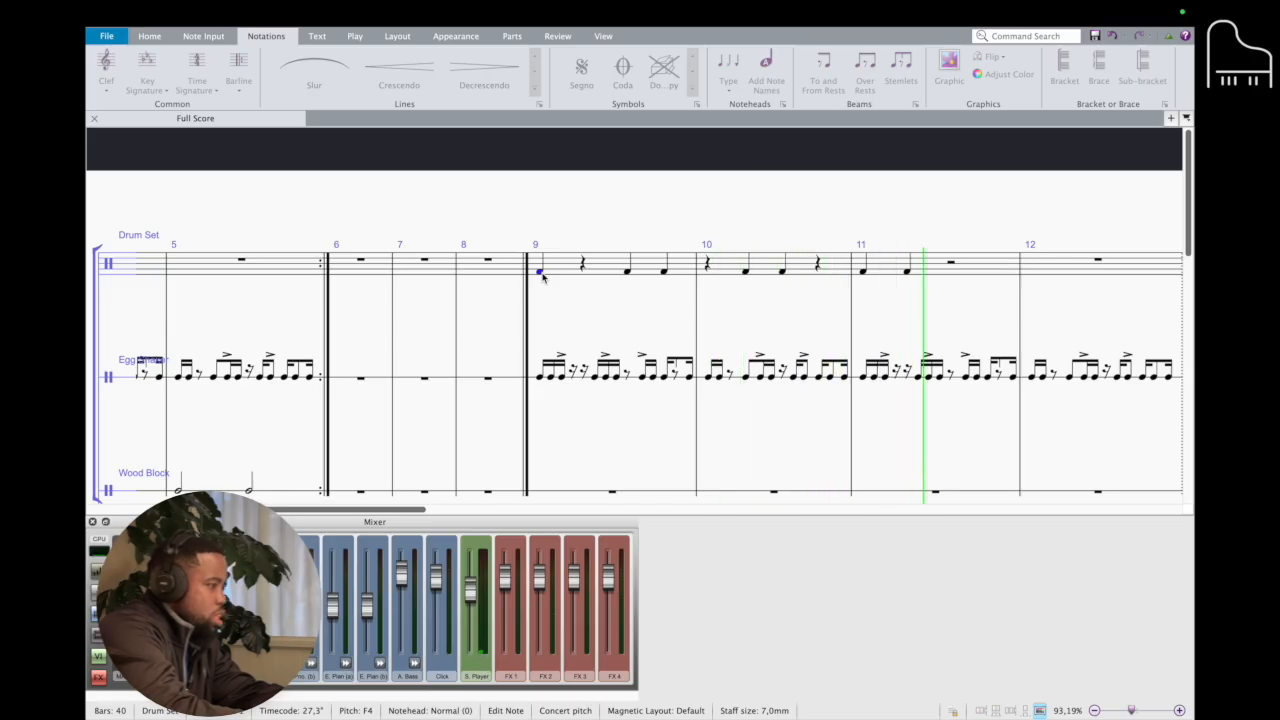
{"action": "key", "text": "space"}
- Add an F4 quarter note on beat 3 of bar 11, and repeat the figure from beats 2 to 4 of that bar twice into bars 12 and 13
{"action": "left_click", "coordinate": [909, 274]}
{"action": "key", "text": "f"}
{"action": "left_click", "coordinate": [907, 271]}
{"action": "left_click", "coordinate": [985, 265], "text": "shift"}
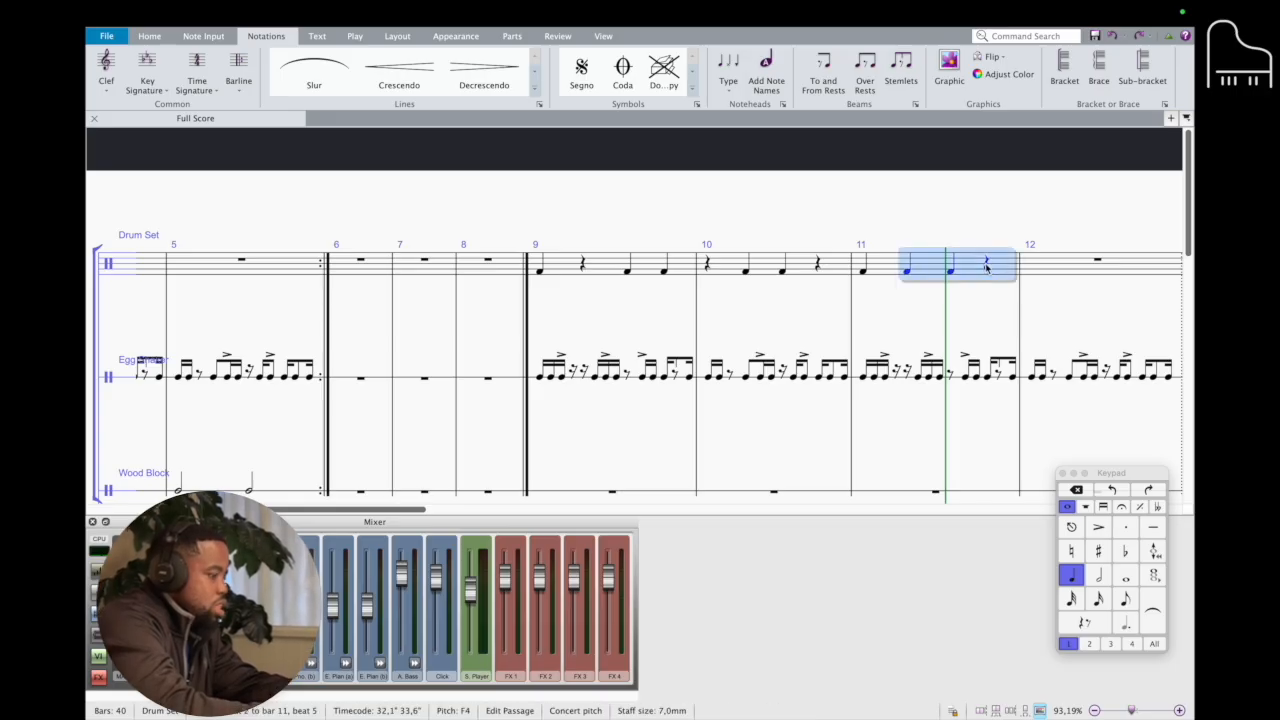
{"action": "key", "text": "r"}
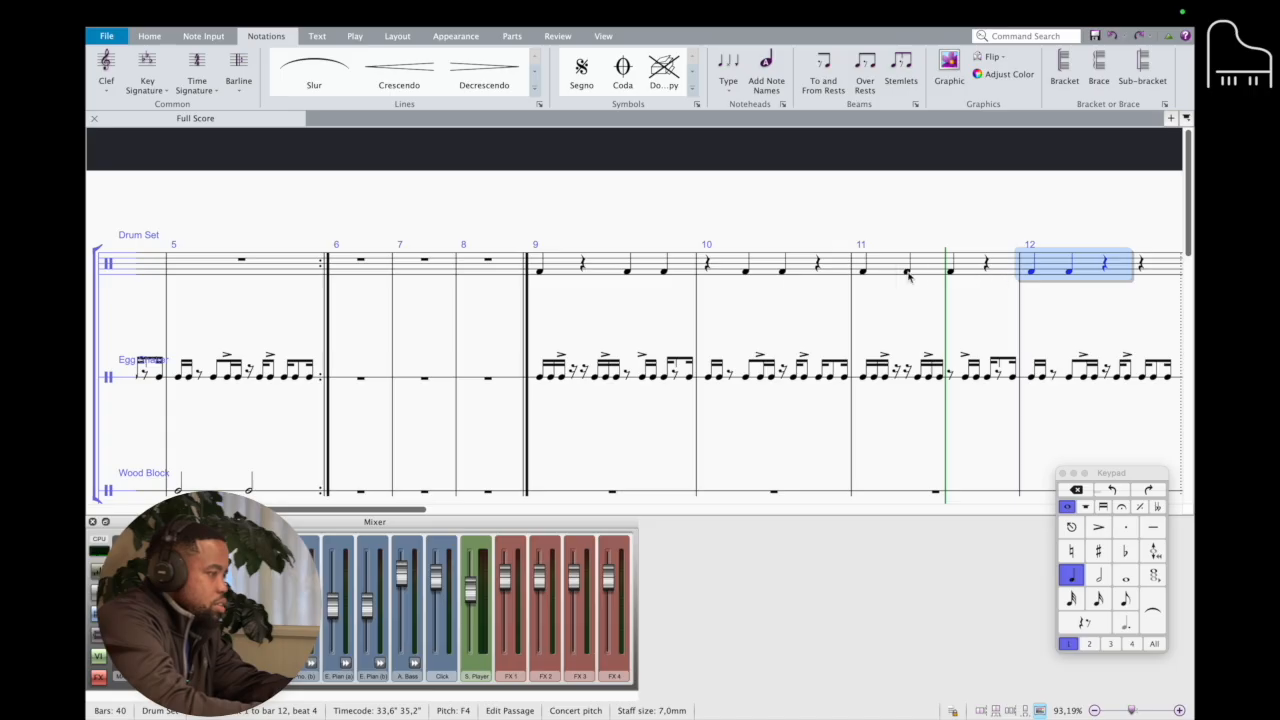
{"action": "scroll", "coordinate": [781, 285], "scroll_direction": "right", "scroll_amount": 5}
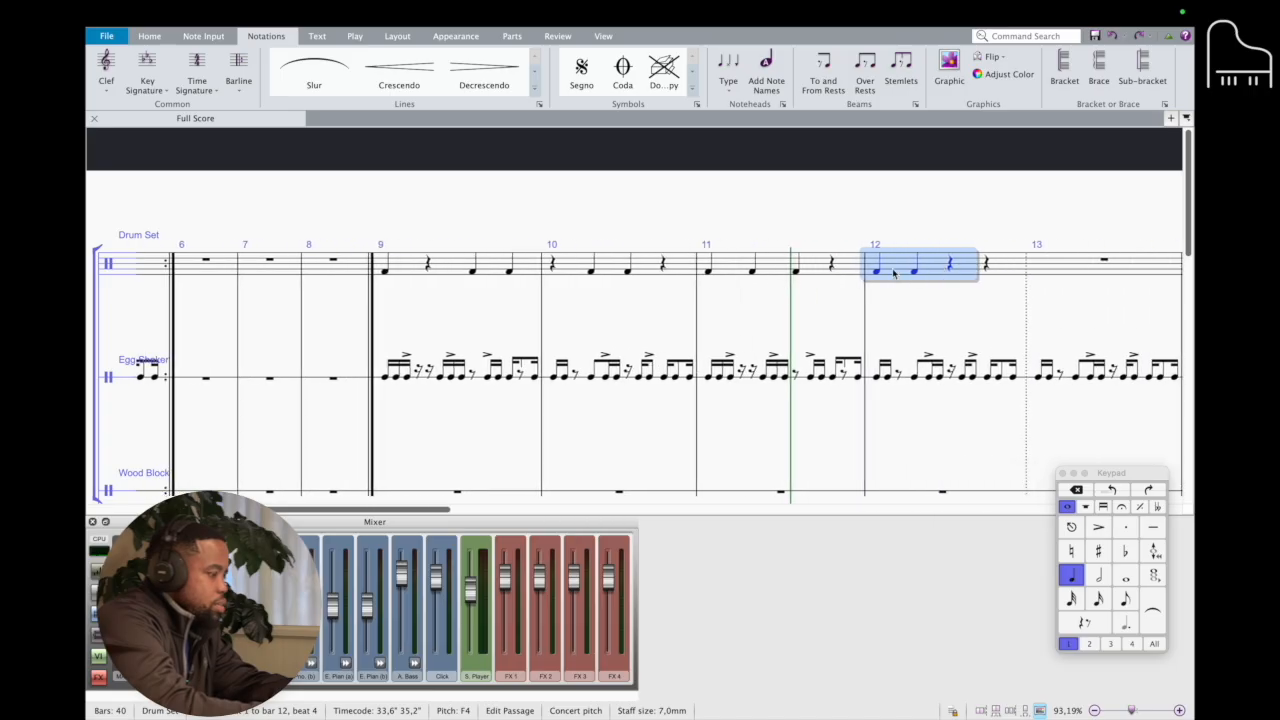
{"action": "key", "text": "r"}
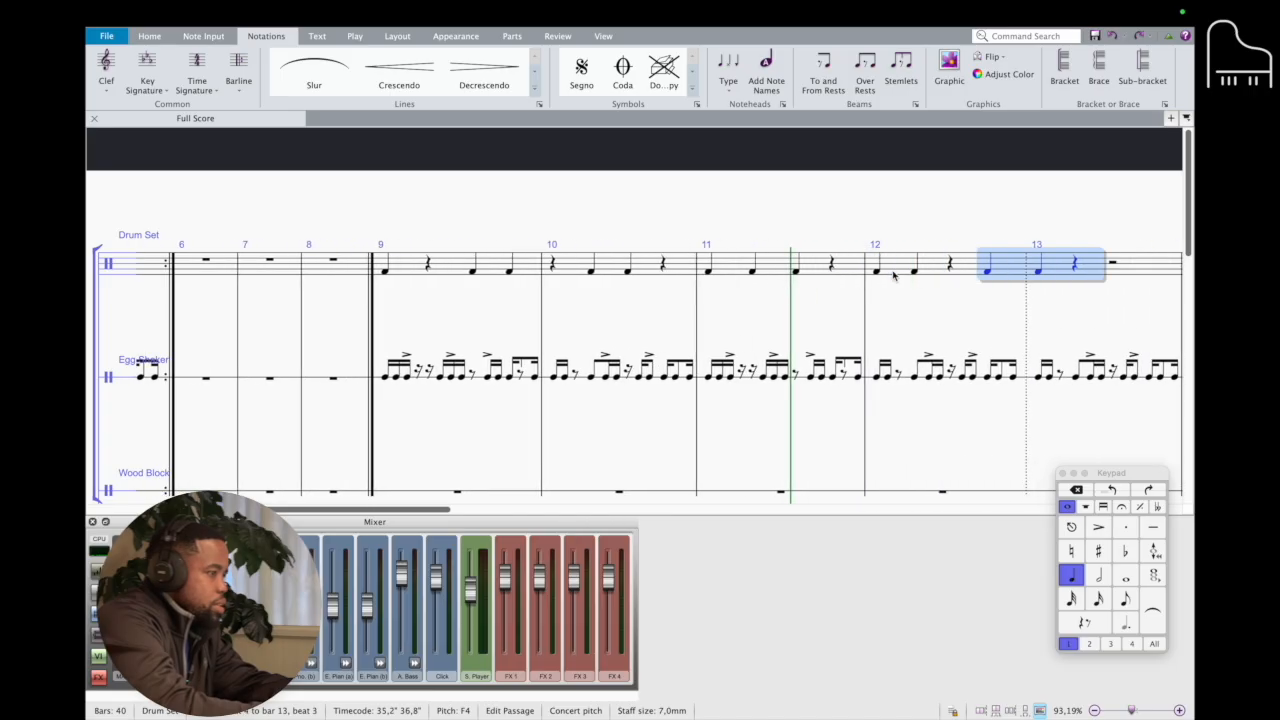
- Play back the drum set and egg shaker rhythm from the start of bar 9 into bar 13
{"action": "left_click", "coordinate": [385, 272]}
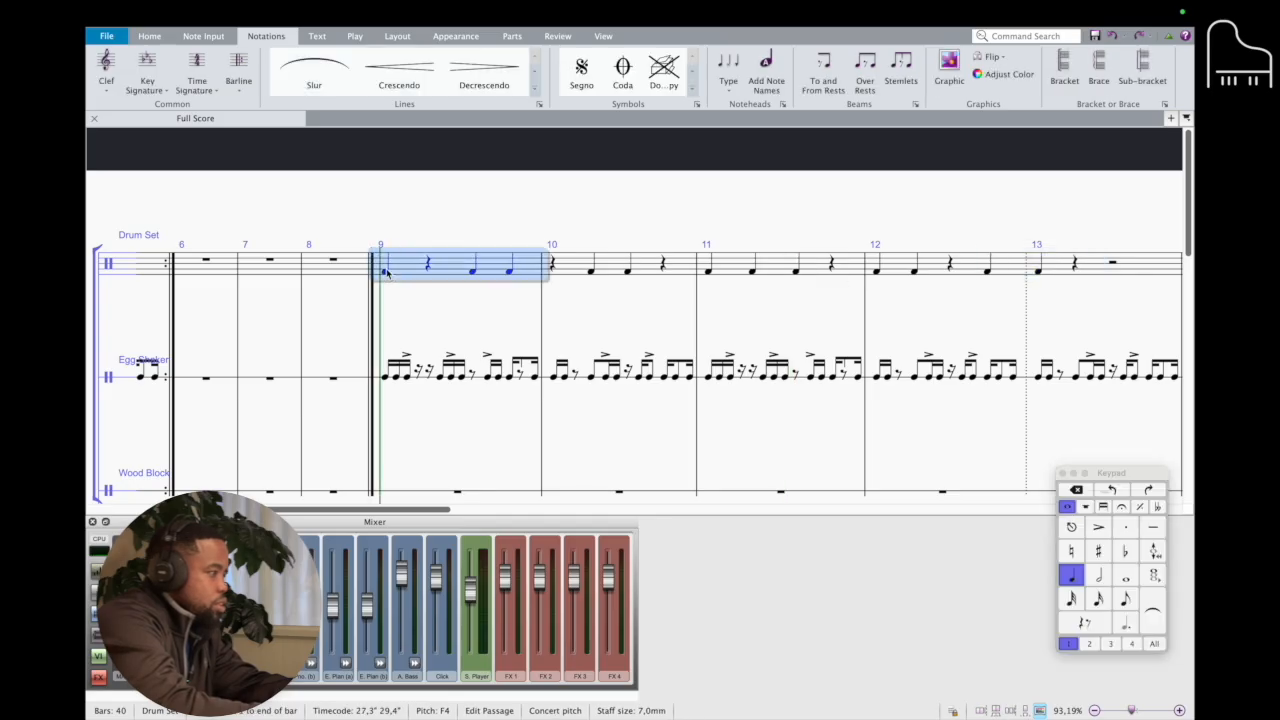
{"action": "left_click", "coordinate": [385, 272]}
{"action": "key", "text": "space"}
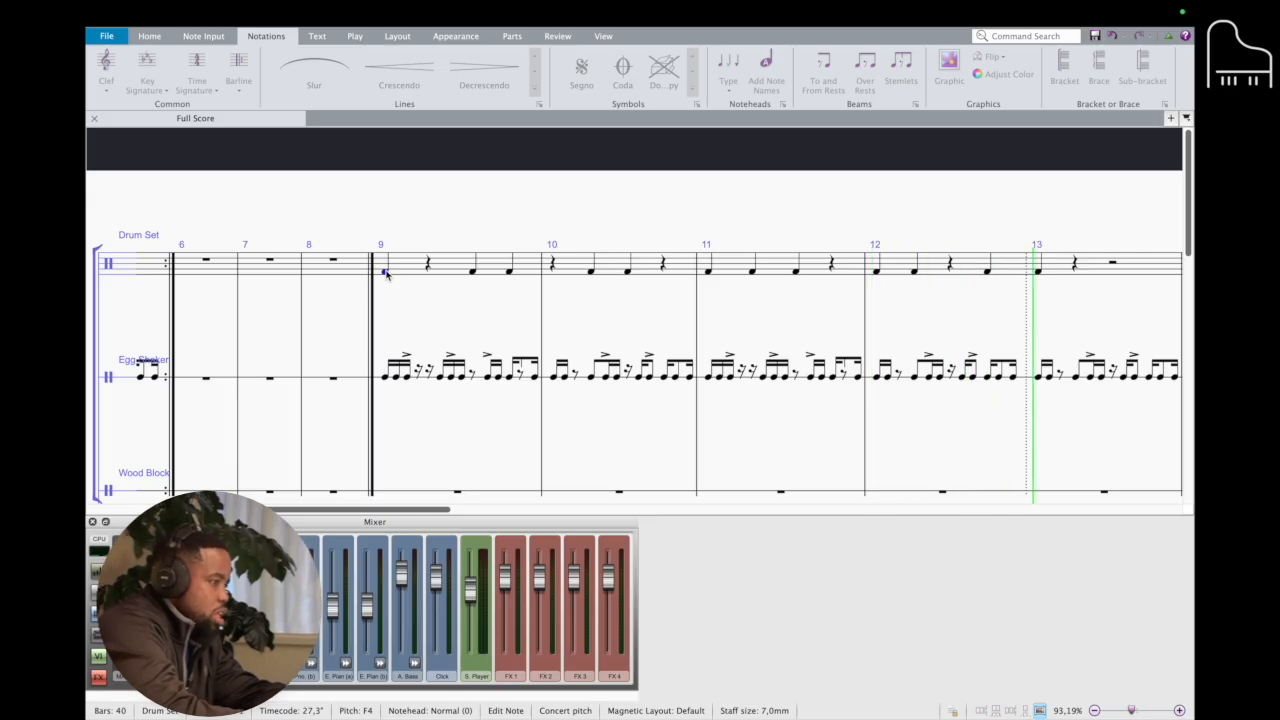
{"action": "key", "text": "space"}
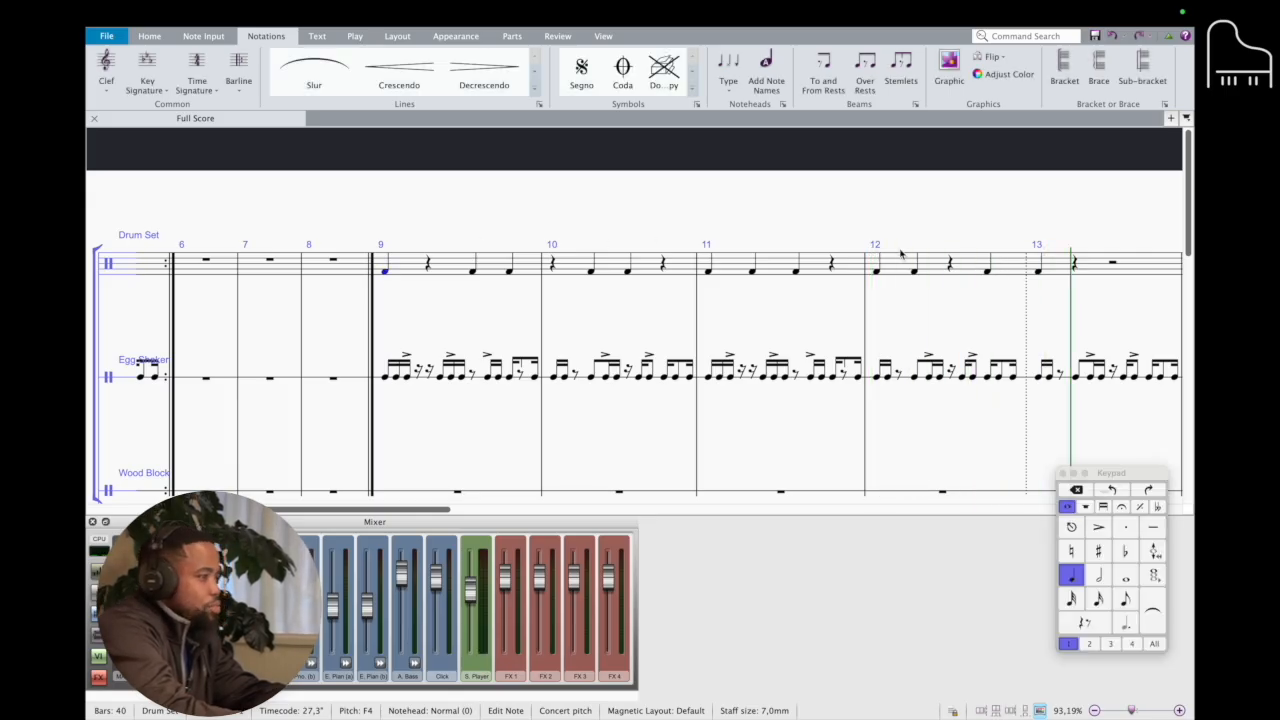
- Repeat bars 9 to 12 of the Drum Set staff into bars 13 to 16
{"action": "left_click", "coordinate": [1016, 268]}
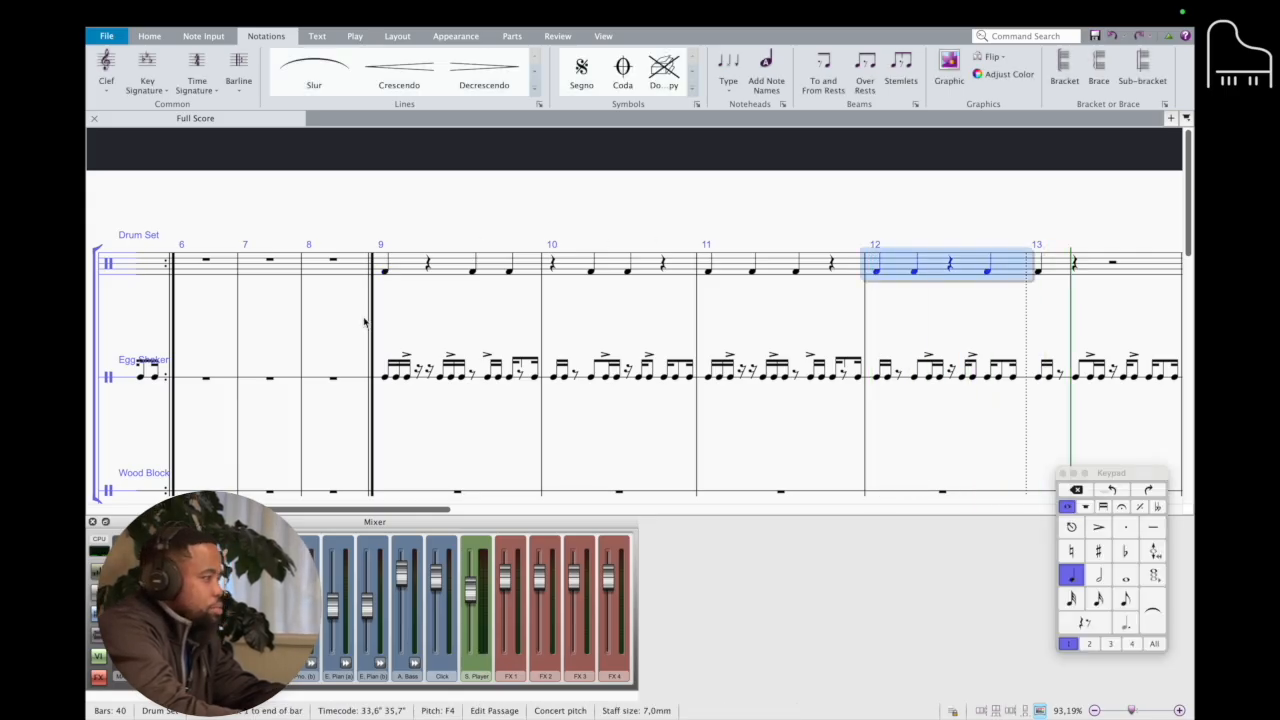
{"action": "left_click", "coordinate": [418, 266], "text": "shift"}
{"action": "key", "text": "r"}
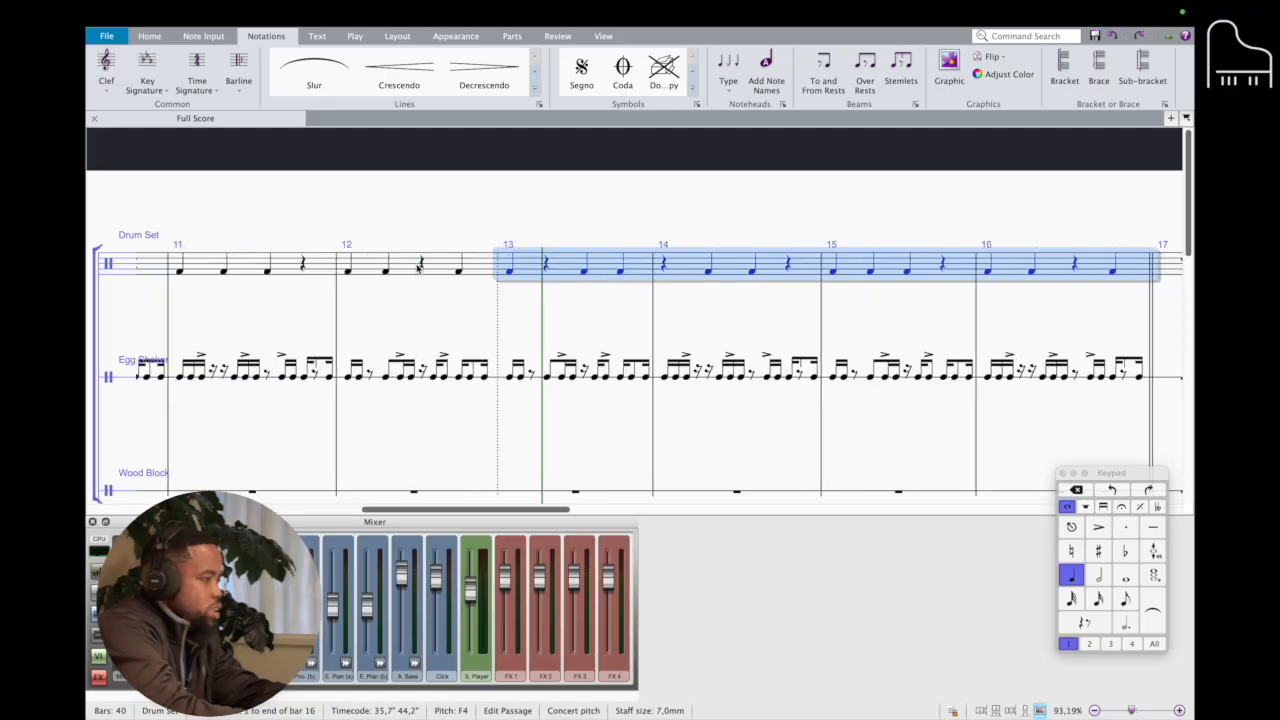
- Add dynamics below the bar 9 Drum Set notes: mf on beat 1, p on beat 3 and mf on beat 4
{"action": "scroll", "coordinate": [294, 302], "scroll_direction": "left", "scroll_amount": 5}
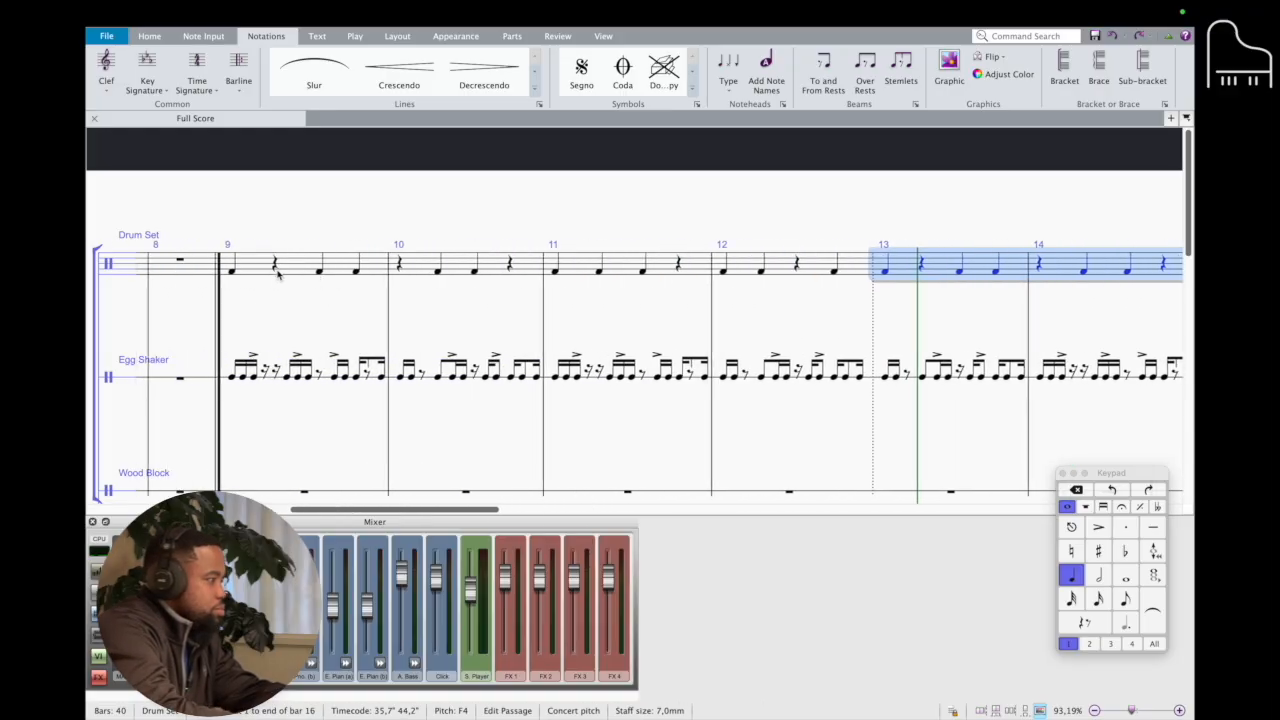
{"action": "left_click", "coordinate": [319, 272]}
{"action": "key", "text": "ctrl+e"}
{"action": "type", "text": "p"}
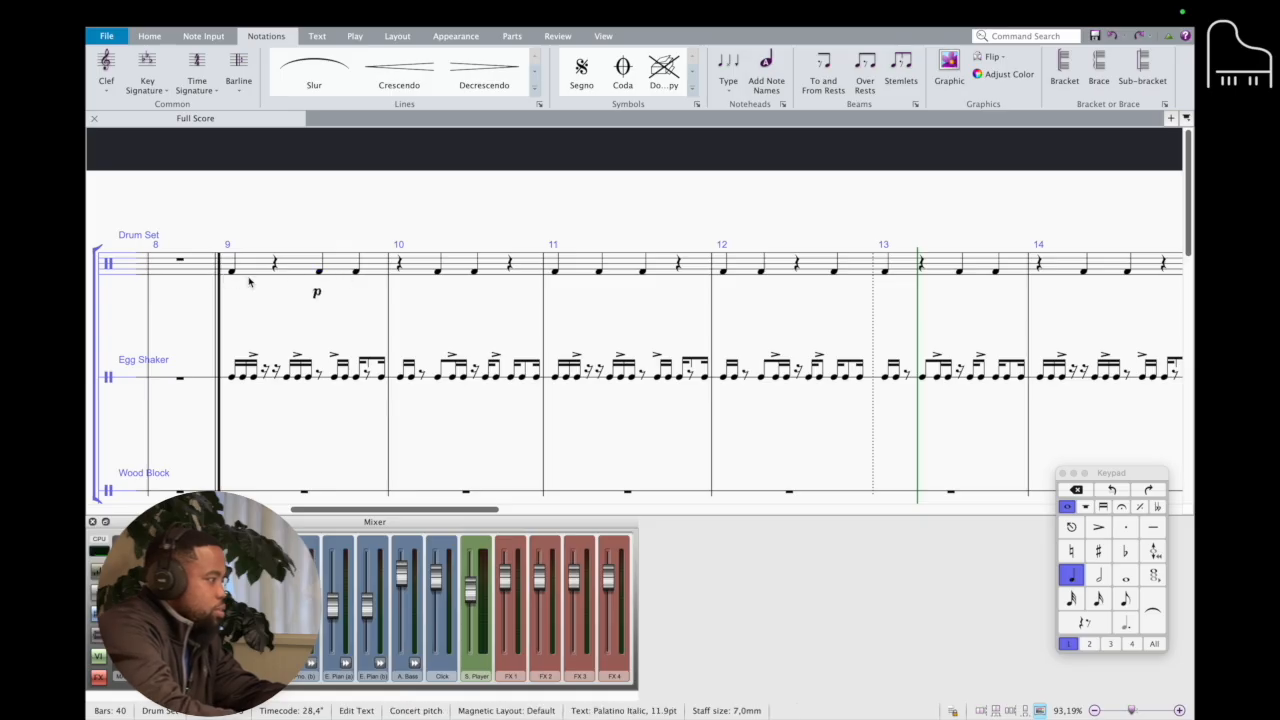
{"action": "left_click", "coordinate": [357, 272]}
{"action": "key", "text": "ctrl+e"}
{"action": "type", "text": "mf"}
{"action": "left_click", "coordinate": [438, 291]}
{"action": "left_click", "coordinate": [233, 275]}
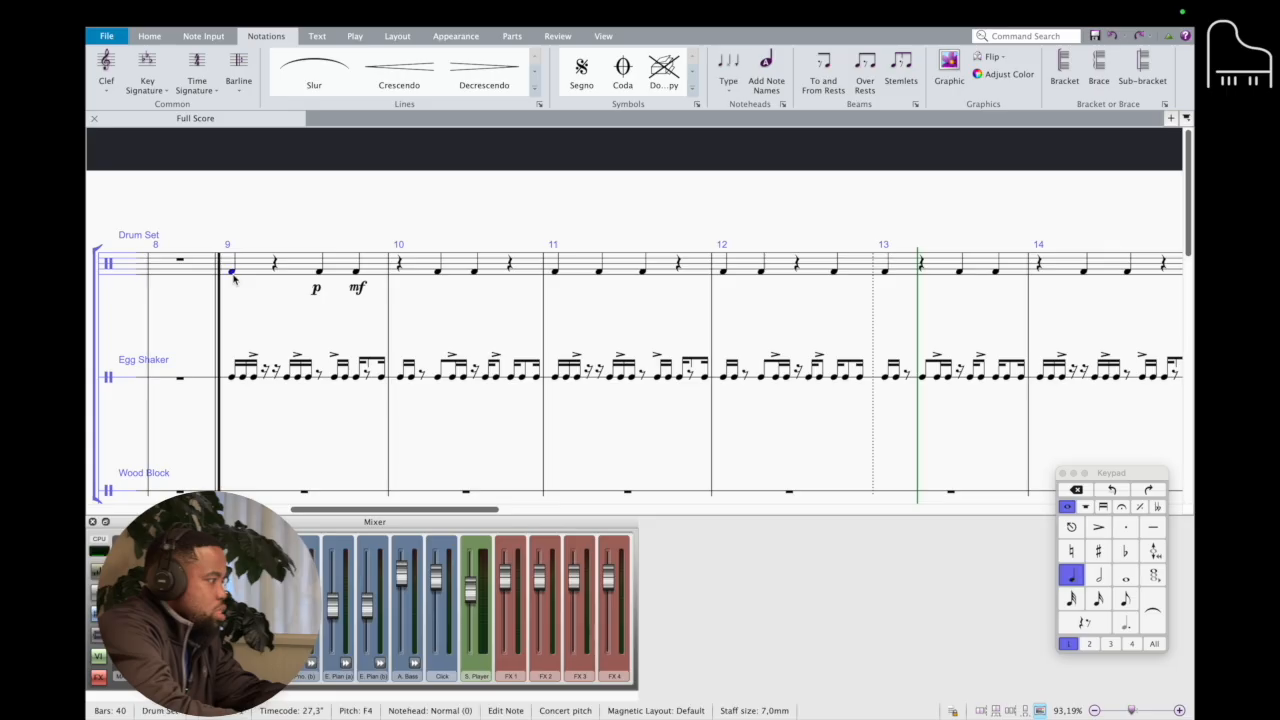
{"action": "key", "text": "ctrl+e"}
{"action": "type", "text": "mf"}
{"action": "left_click", "coordinate": [405, 316]}
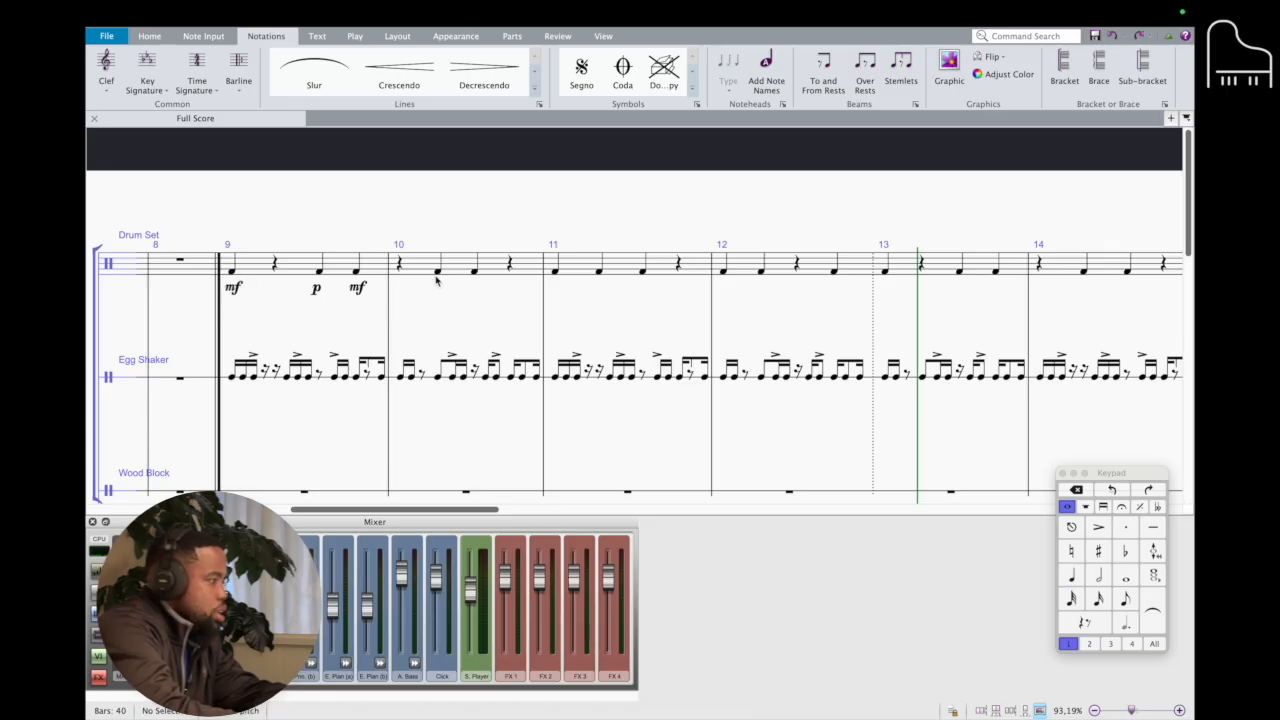
- Copy the p and mf pair from bar 9 to the notes in bars 10 and 11, moving bar 11's mf to beat 3
{"action": "double_click", "coordinate": [316, 290]}
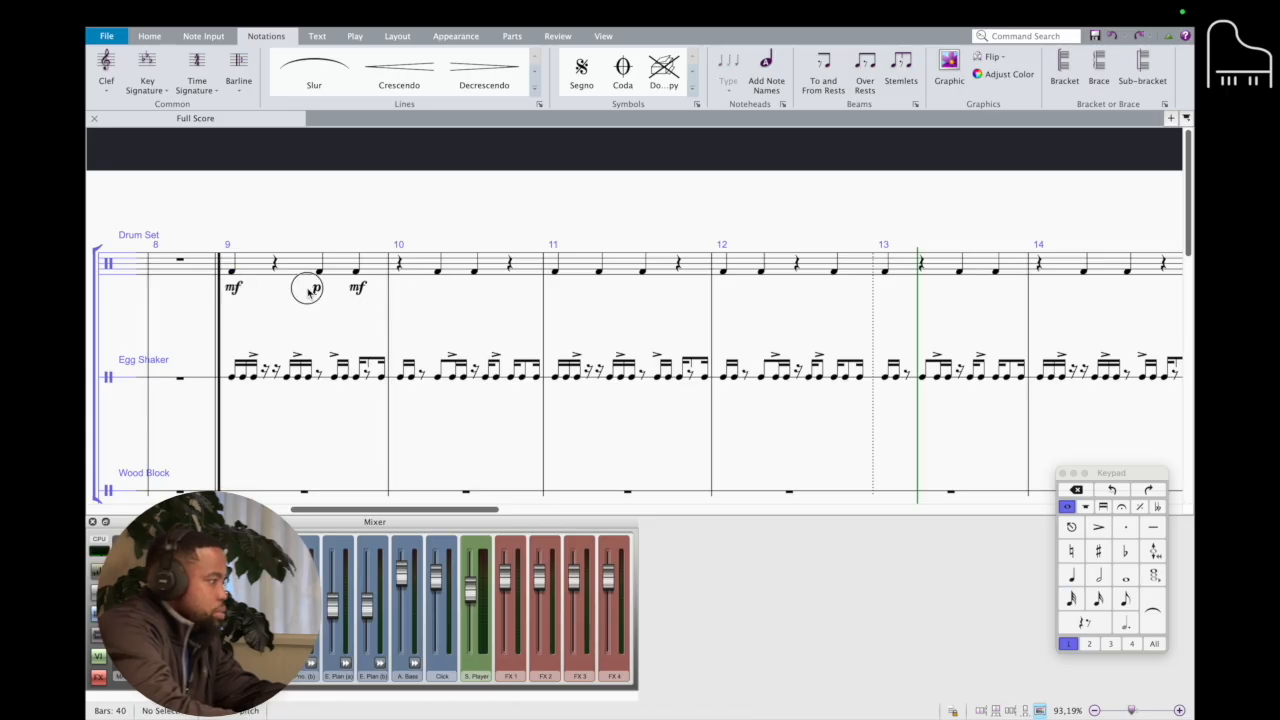
{"action": "left_click", "coordinate": [360, 289], "text": "shift"}
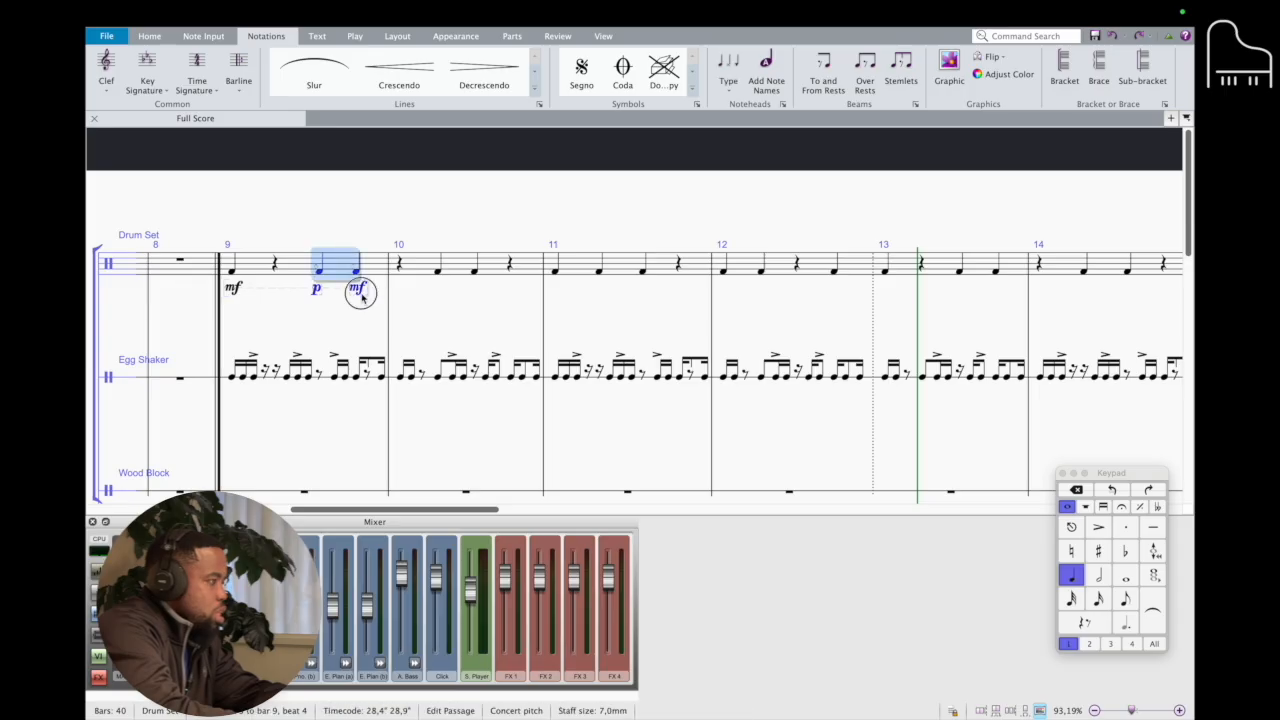
{"action": "double_click", "coordinate": [361, 290]}
{"action": "left_click", "coordinate": [316, 290], "text": "super"}
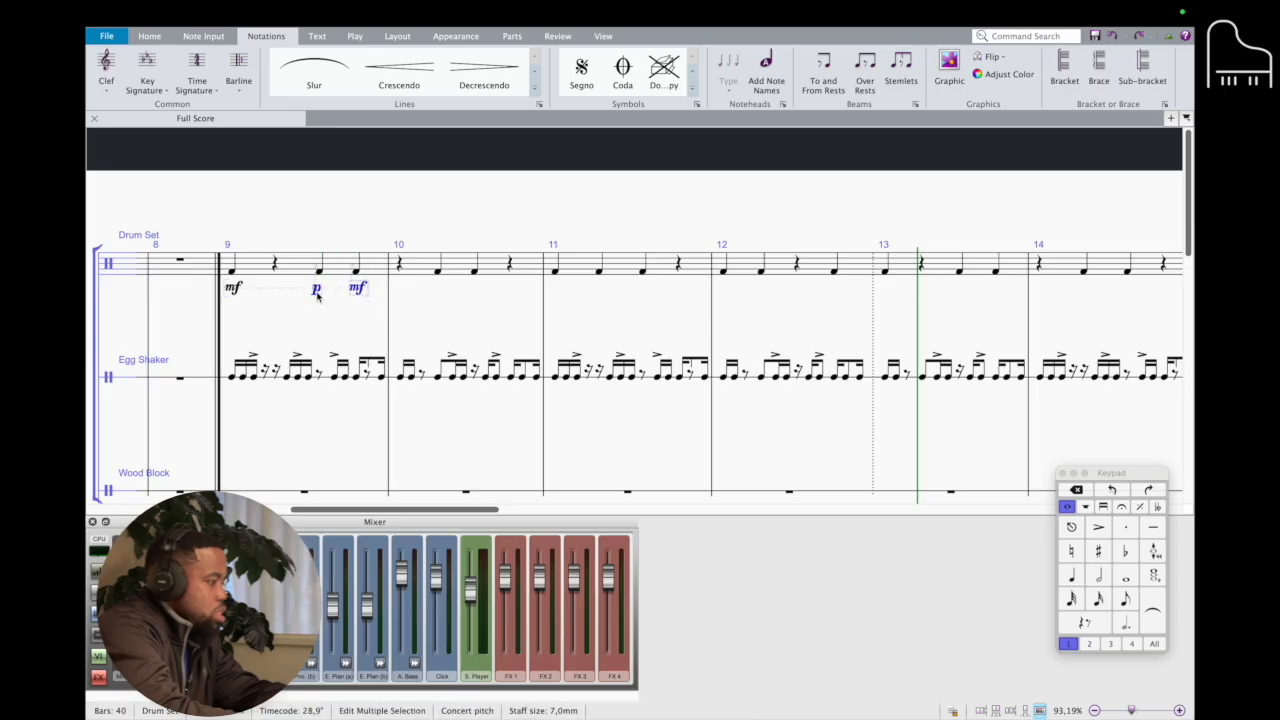
{"action": "left_click", "coordinate": [445, 276], "text": "alt"}
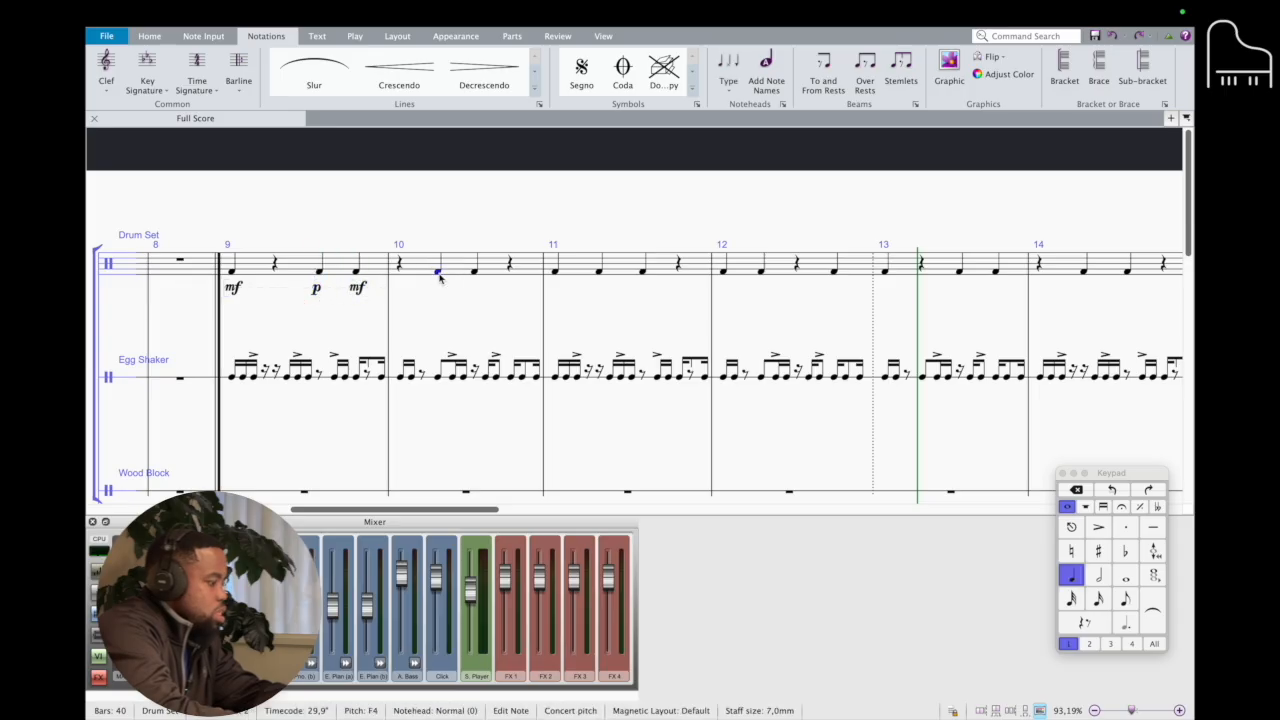
{"action": "left_click", "coordinate": [556, 271]}
{"action": "key", "text": "super+v"}
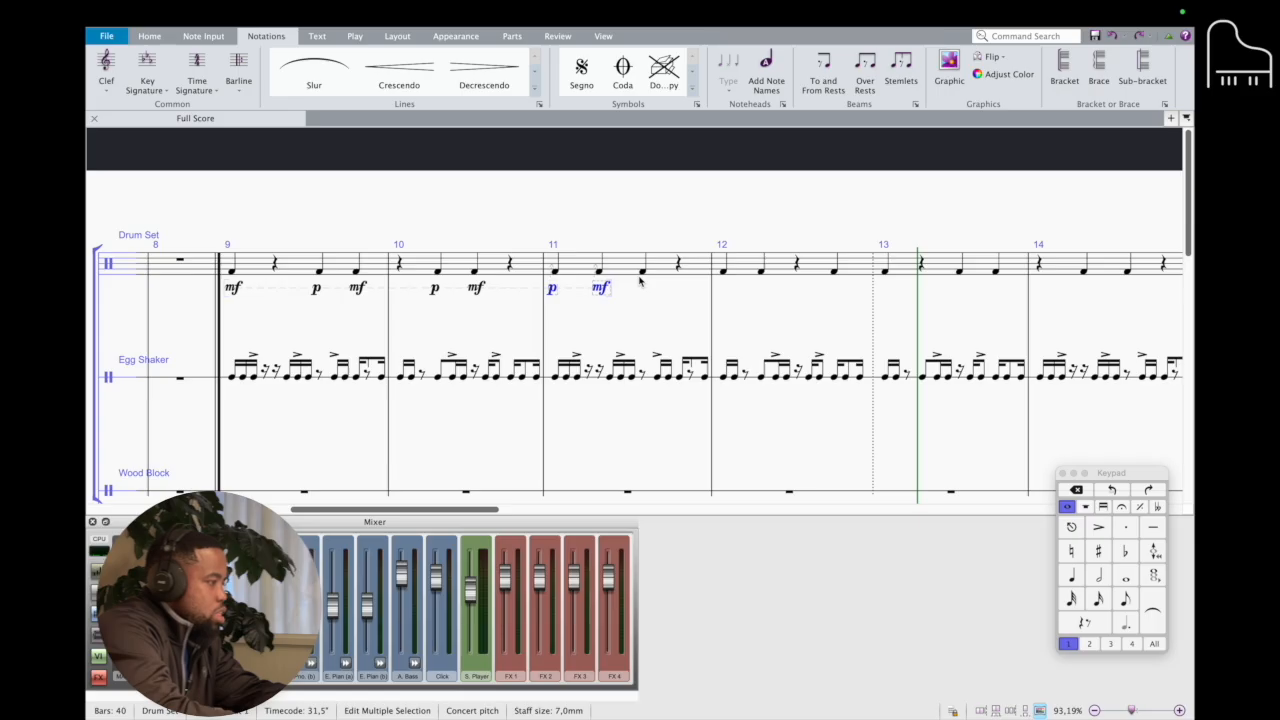
{"action": "left_click_drag", "start_coordinate": [600, 287], "coordinate": [646, 287]}
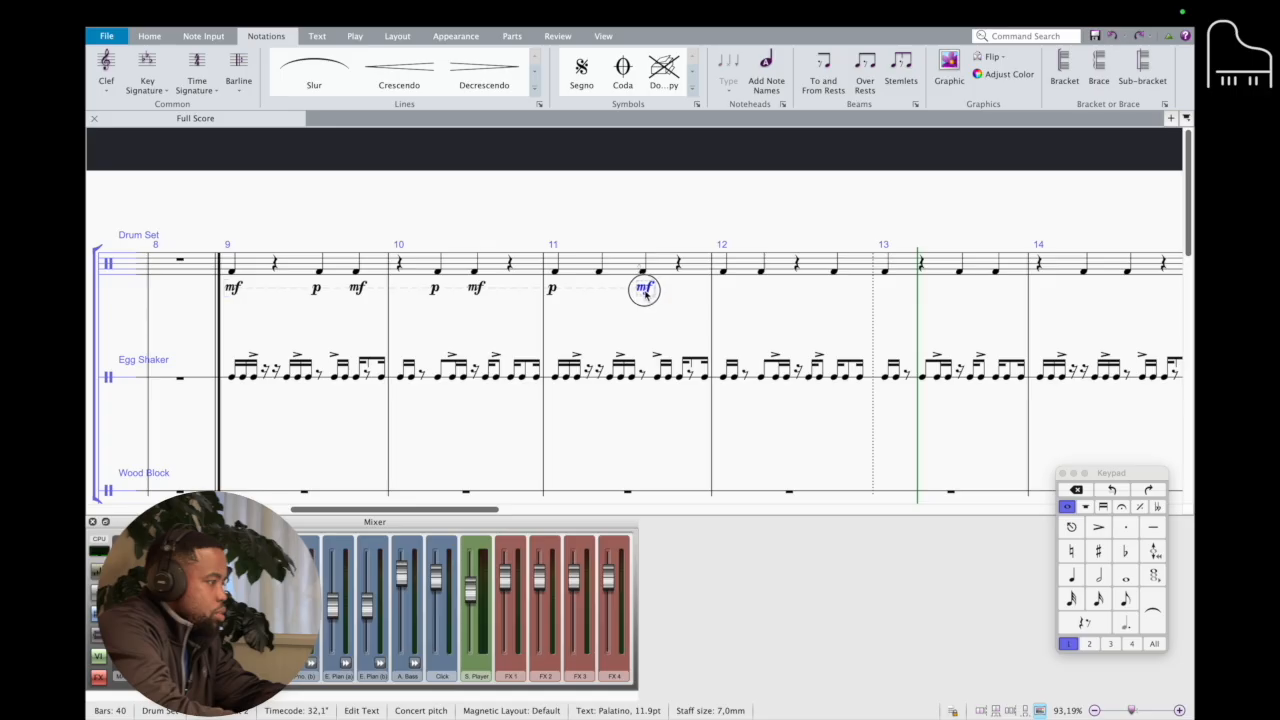
- Copy the p and mf dynamics pair to beat 1 and beat 4 of bar 12, with the second mf on bar 13's first note
{"action": "left_click", "coordinate": [723, 271], "text": "alt"}
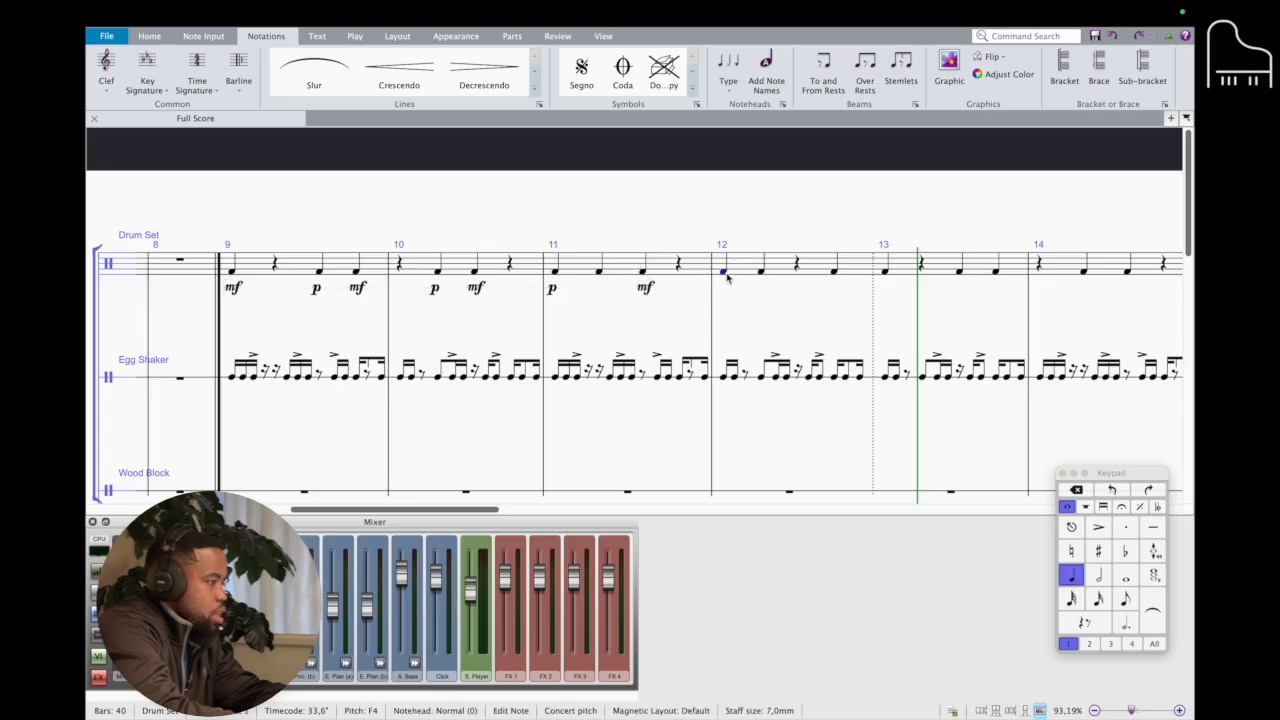
{"action": "left_click", "coordinate": [835, 271], "text": "alt"}
{"action": "left_click", "coordinate": [845, 318]}
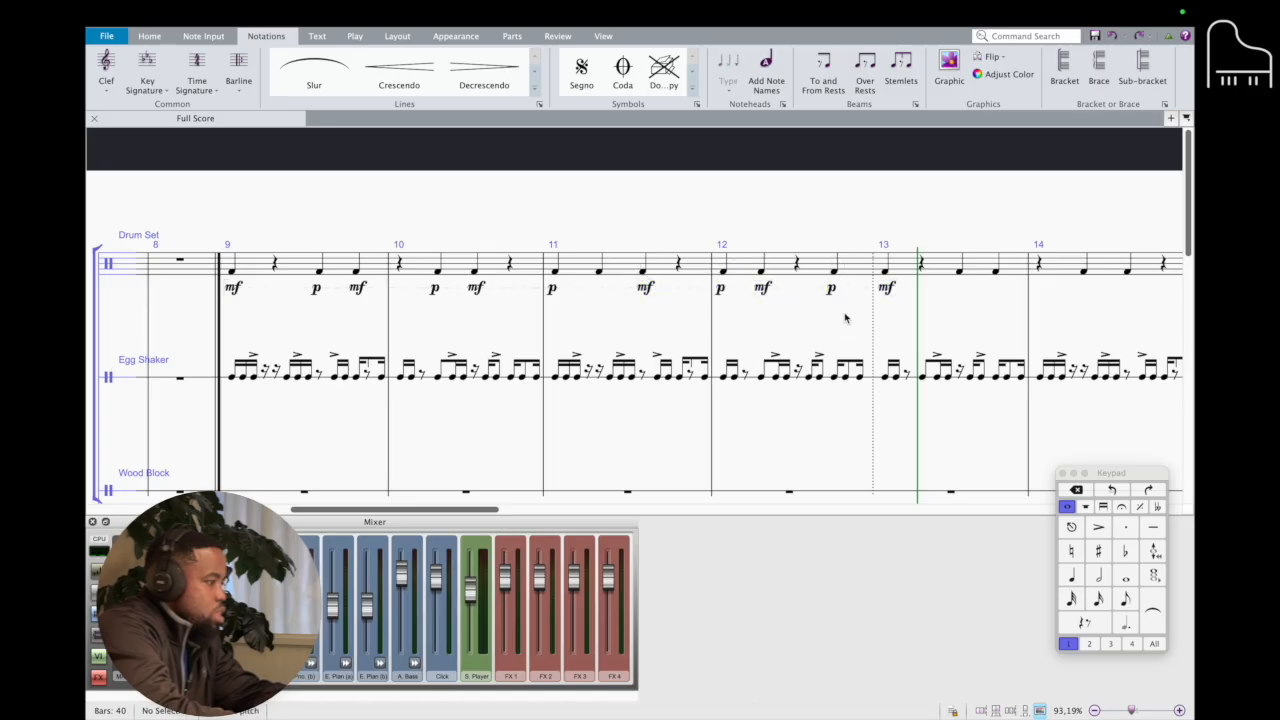
- Repeat bars 9 to 12 of the Drum Set staff, including their dynamics, over bars 13 to 16
{"action": "left_click", "coordinate": [906, 265]}
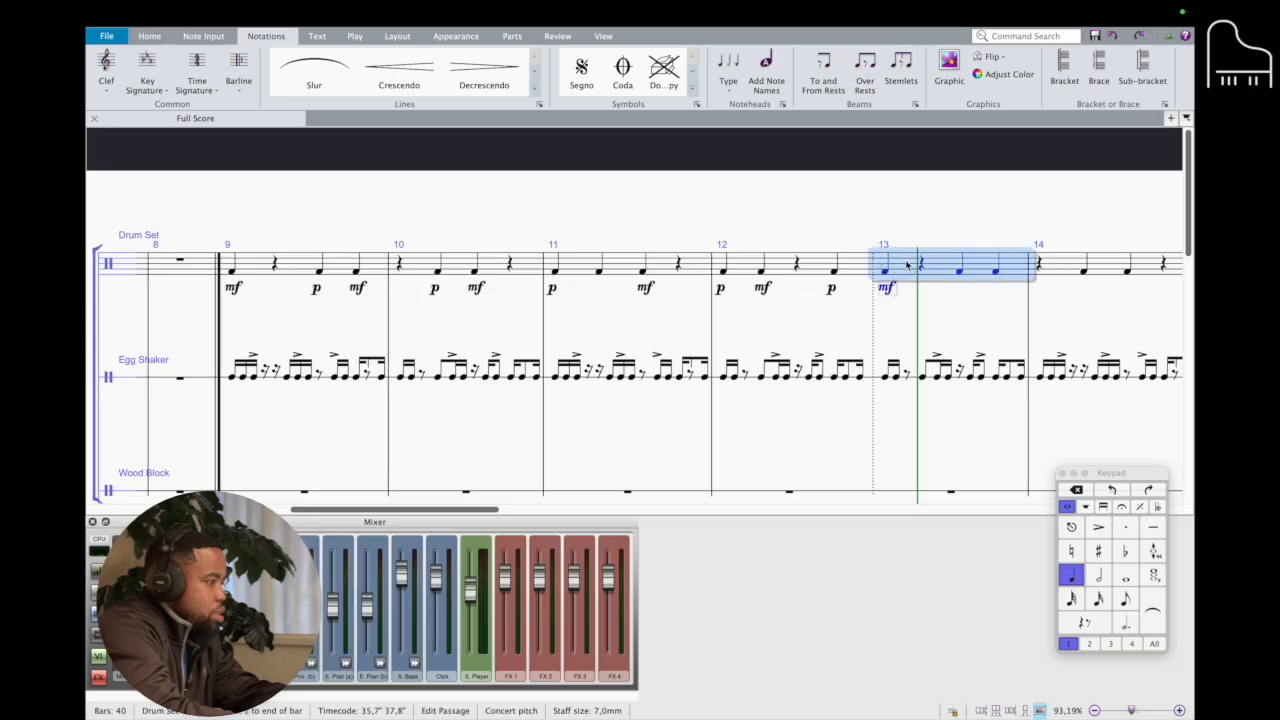
{"action": "scroll", "coordinate": [906, 265], "scroll_direction": "right", "scroll_amount": 5}
{"action": "scroll", "coordinate": [906, 265], "scroll_direction": "left", "scroll_amount": 4}
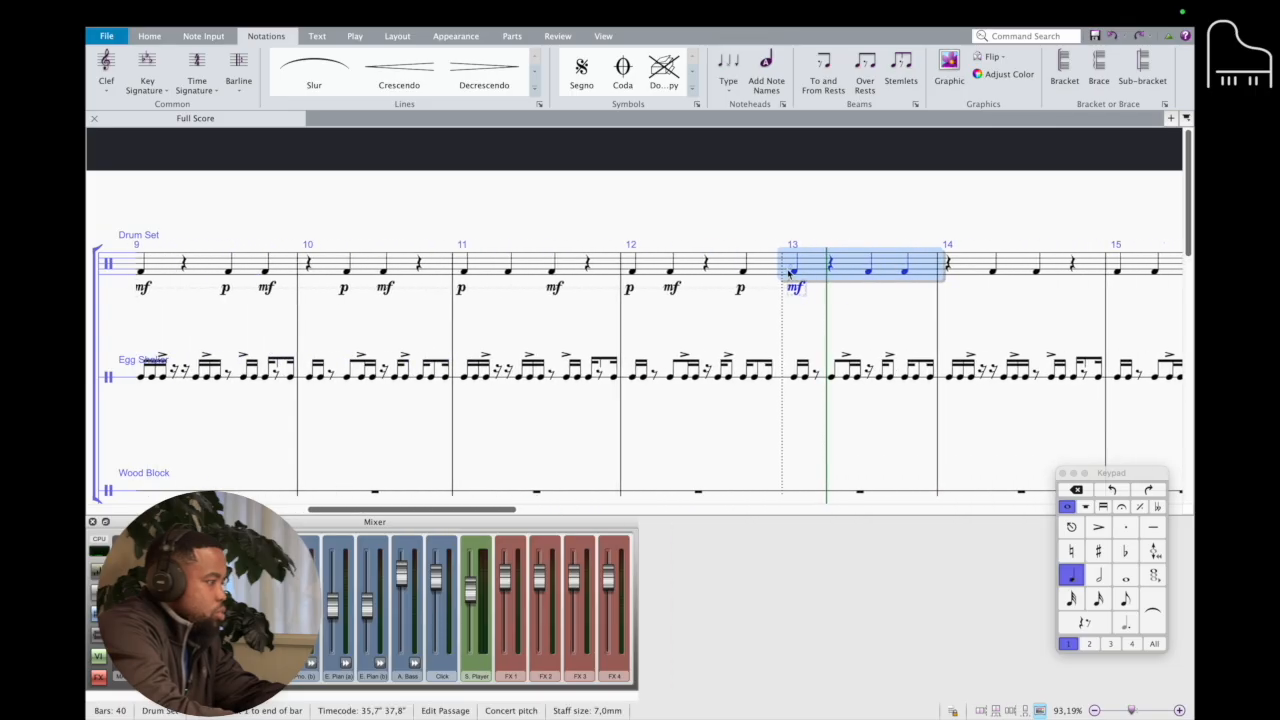
{"action": "left_click", "coordinate": [764, 272]}
{"action": "scroll", "coordinate": [764, 272], "scroll_direction": "left", "scroll_amount": 2}
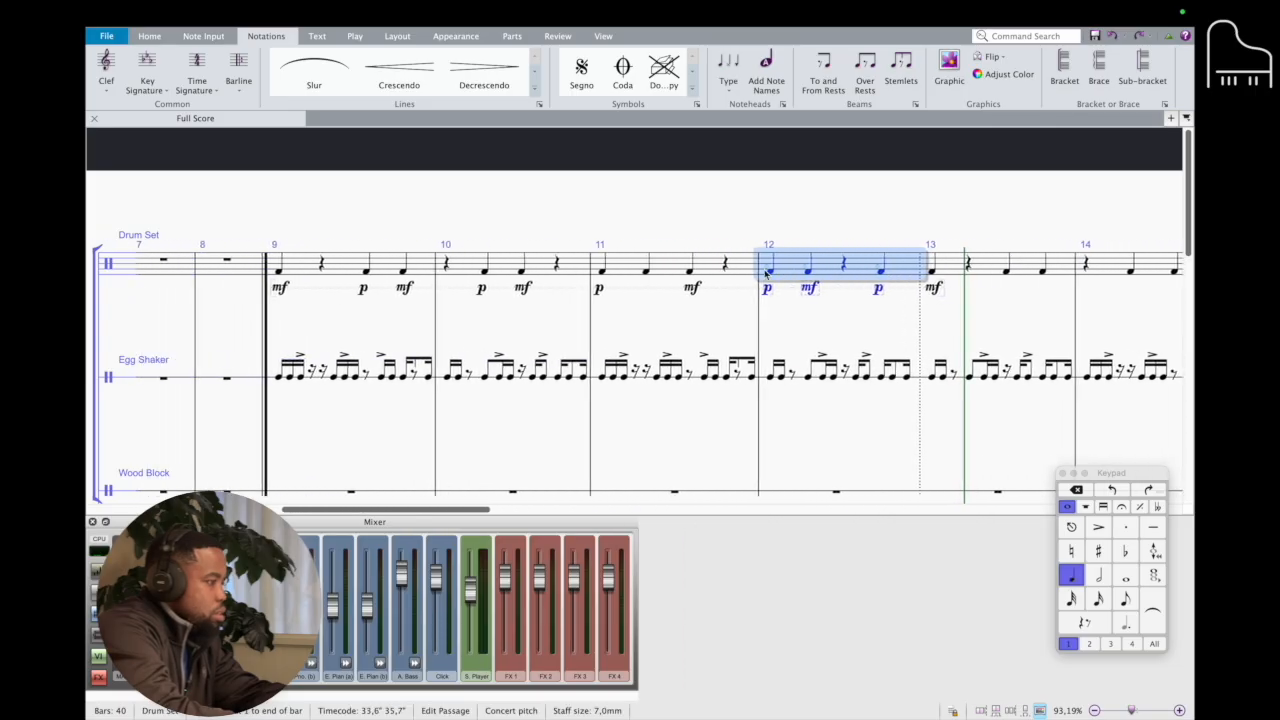
{"action": "left_click", "coordinate": [369, 266]}
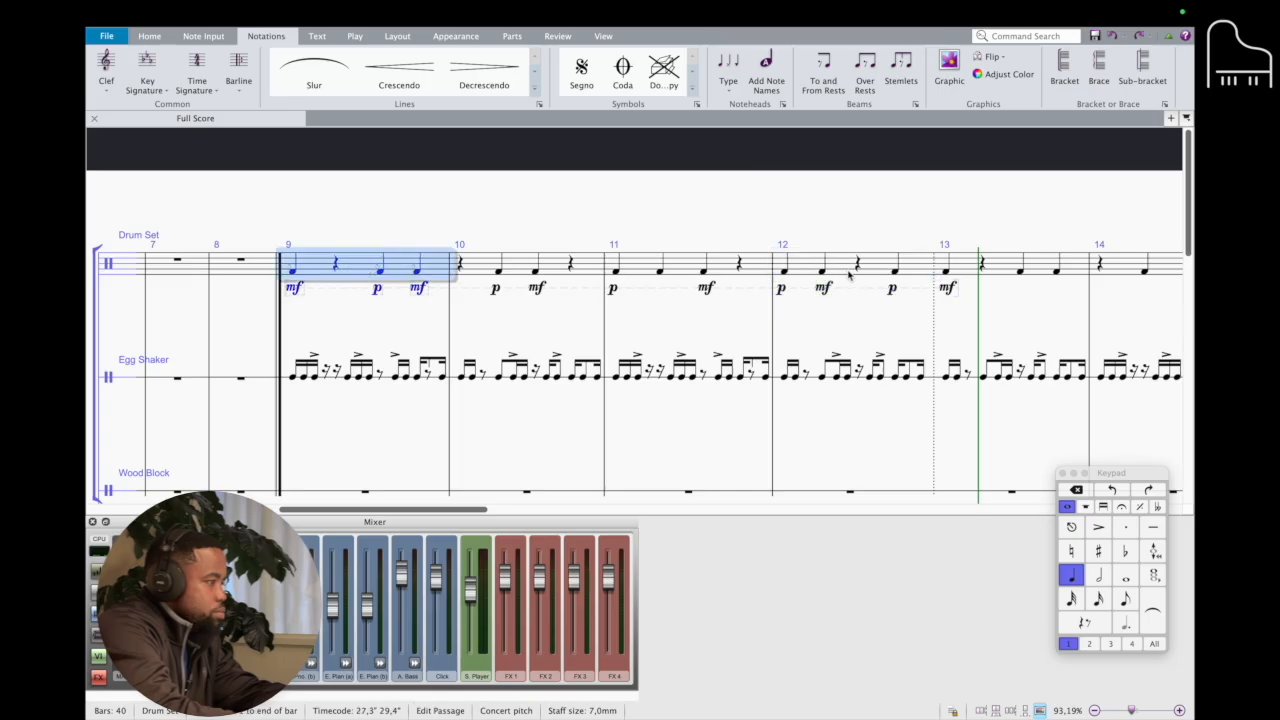
{"action": "left_click", "coordinate": [881, 268], "text": "shift"}
{"action": "key", "text": "r"}
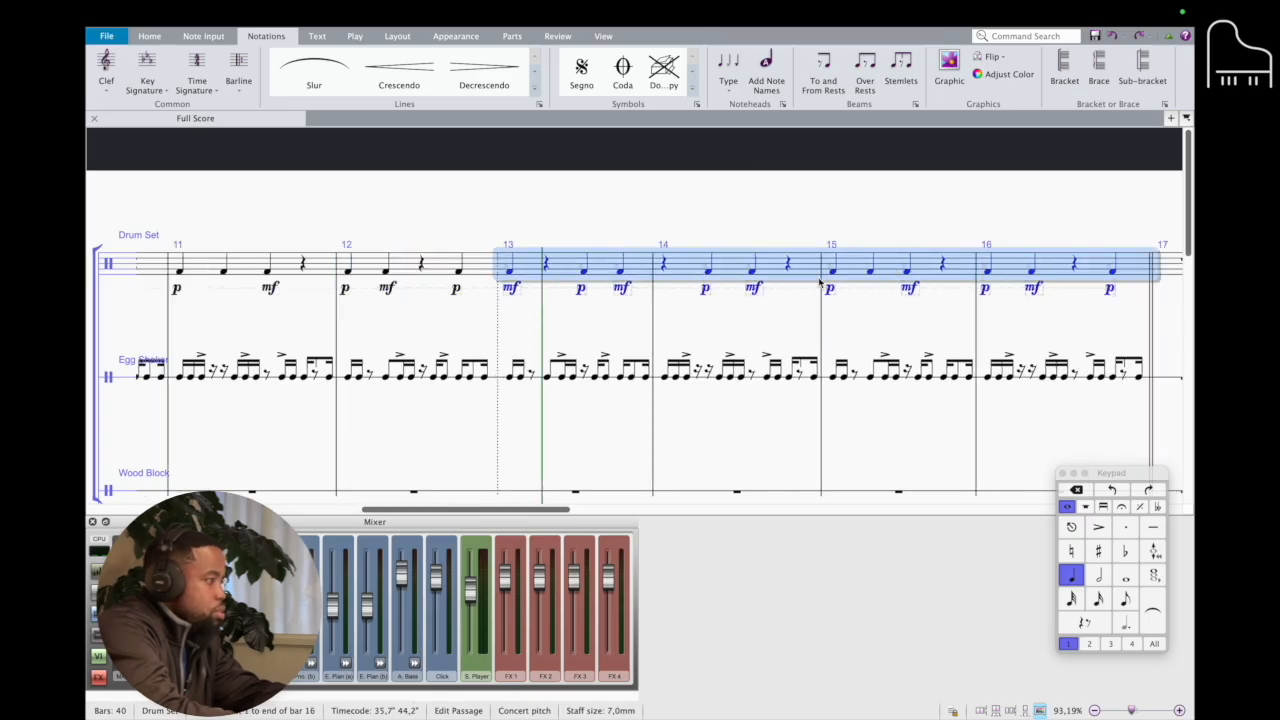
- Play the drum set pattern back twice from bar 9 to check the dynamics, and select the p dynamic in bar 10
{"action": "scroll", "coordinate": [764, 312], "scroll_direction": "left", "scroll_amount": 10}
{"action": "left_click", "coordinate": [860, 270]}
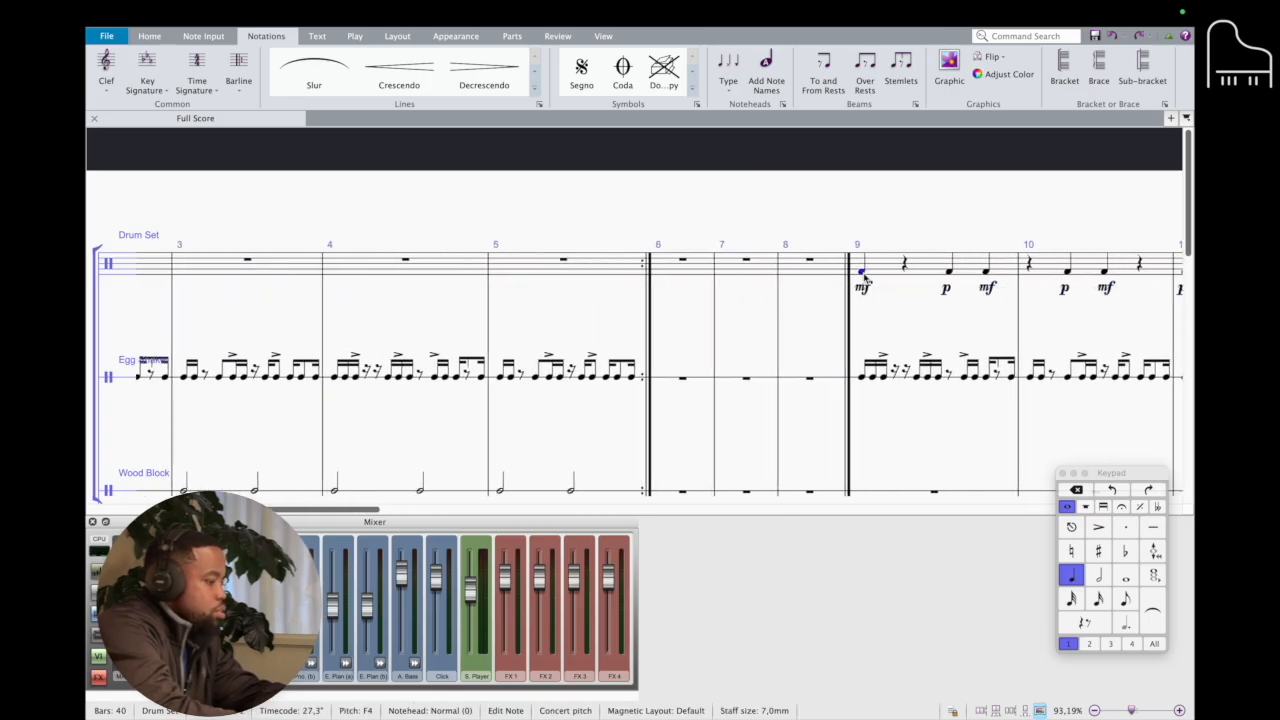
{"action": "key", "text": "p"}
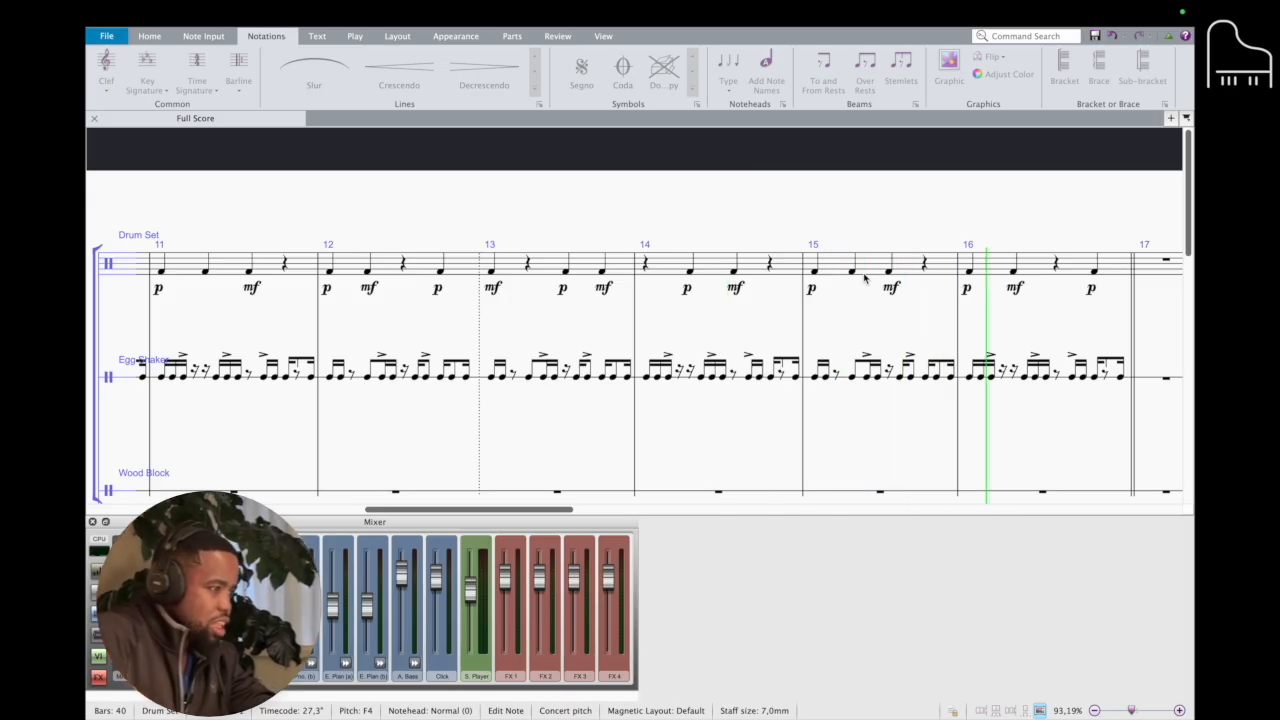
{"action": "key", "text": "space"}
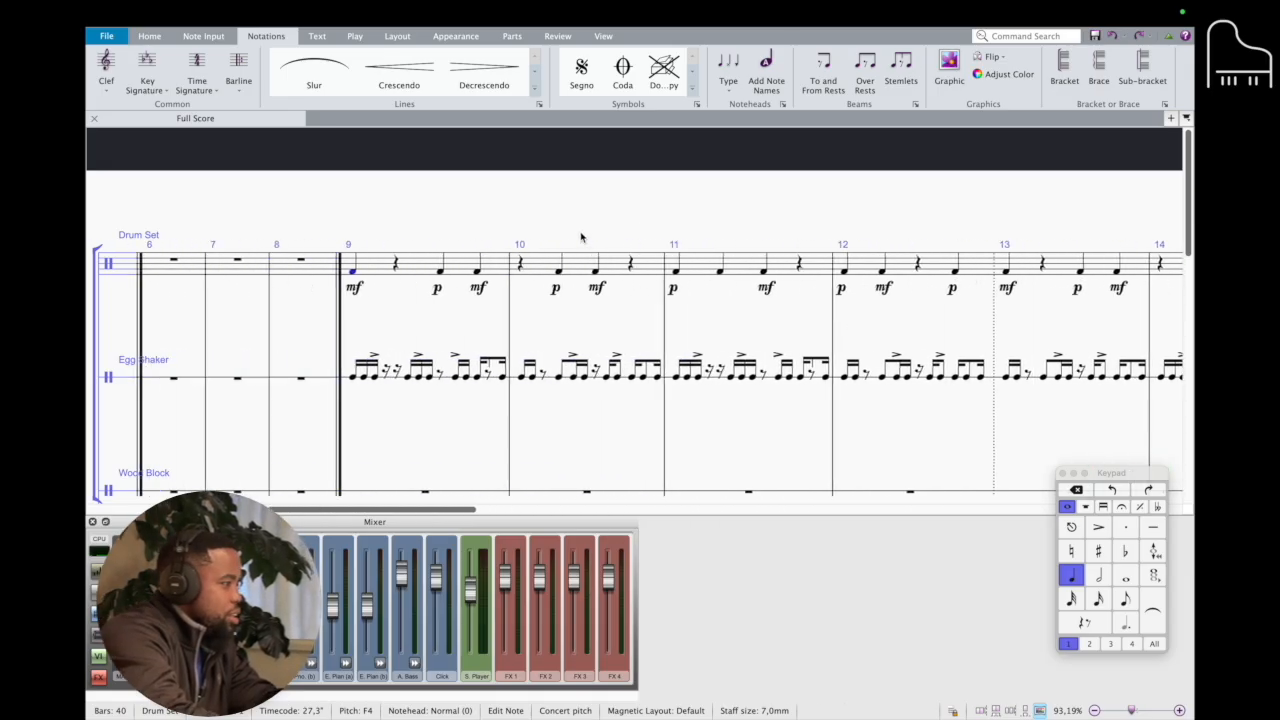
{"action": "key", "text": "space"}
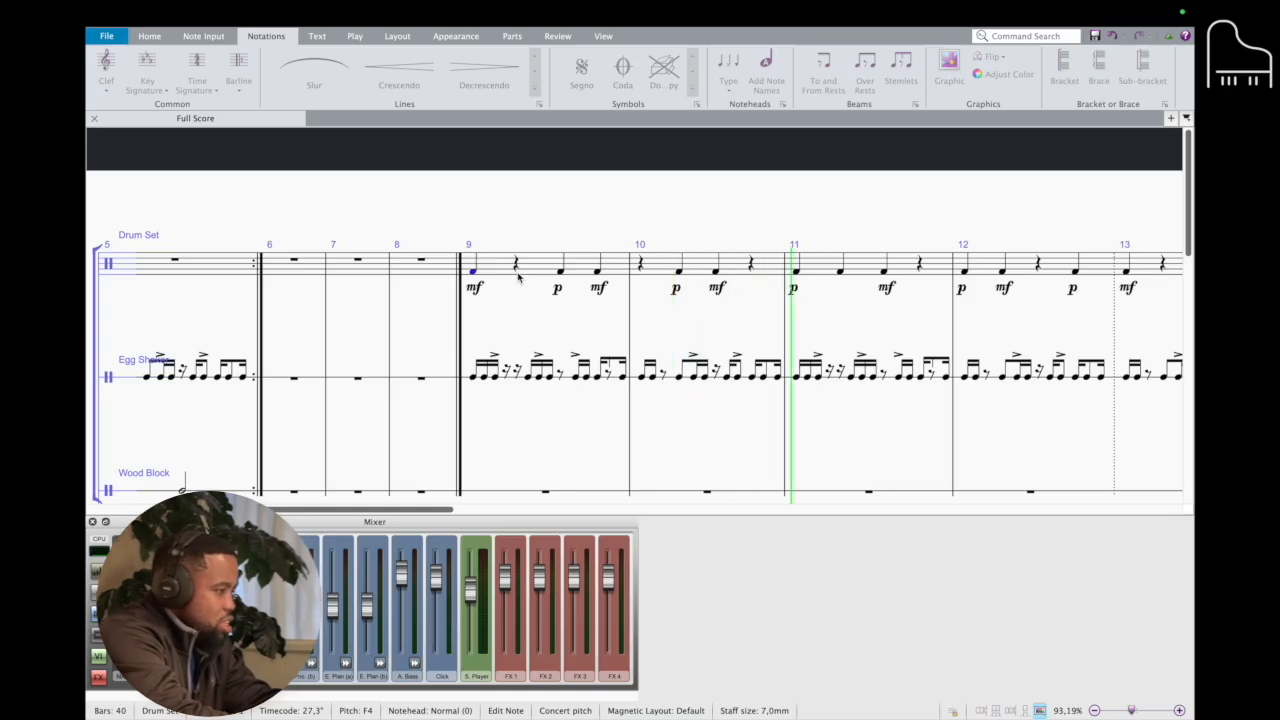
{"action": "key", "text": "space"}
{"action": "left_click", "coordinate": [676, 289]}
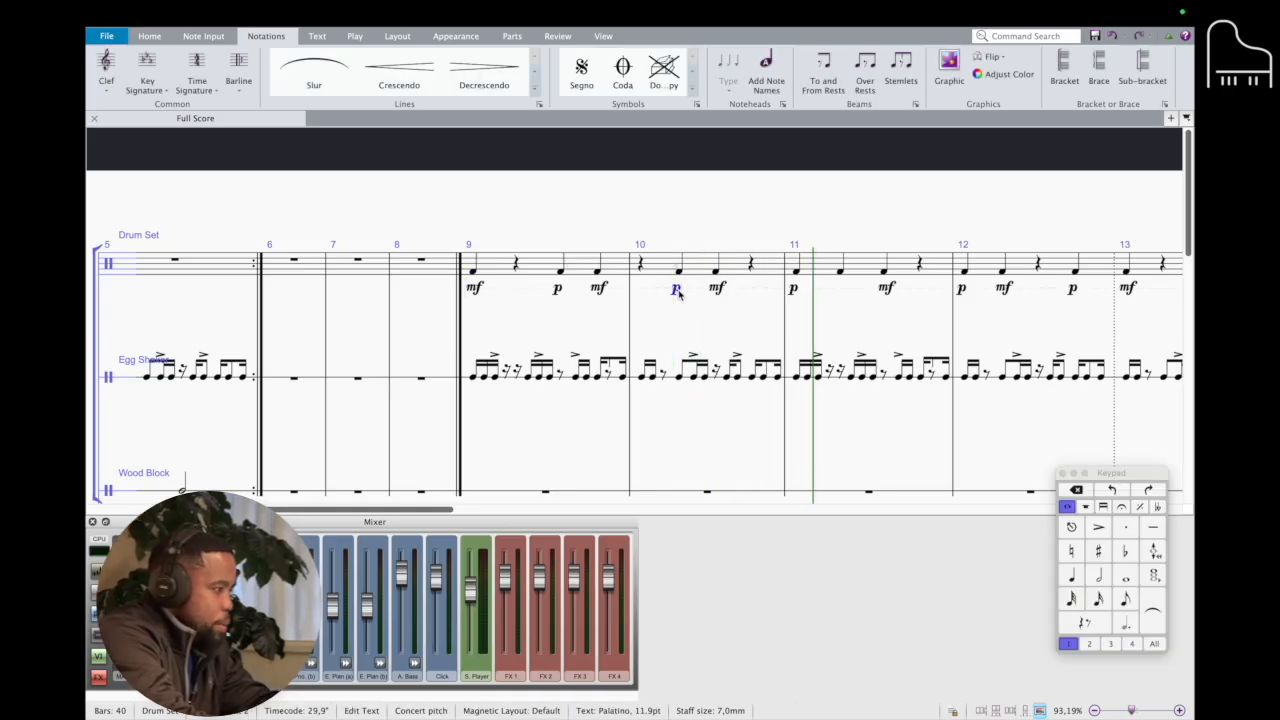
- Remove the p under bar 10's first drum note and change the following mf to p
{"action": "key", "text": "Delete"}
{"action": "left_click", "coordinate": [717, 289]}
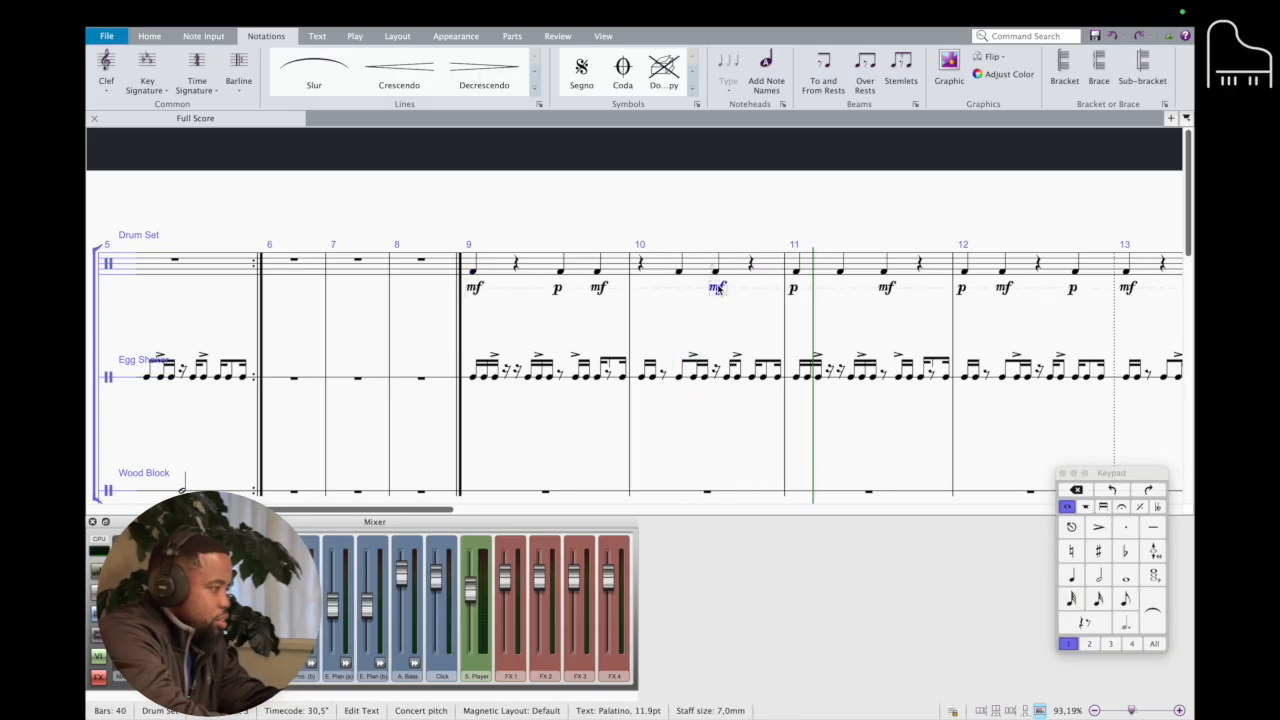
{"action": "double_click", "coordinate": [718, 288]}
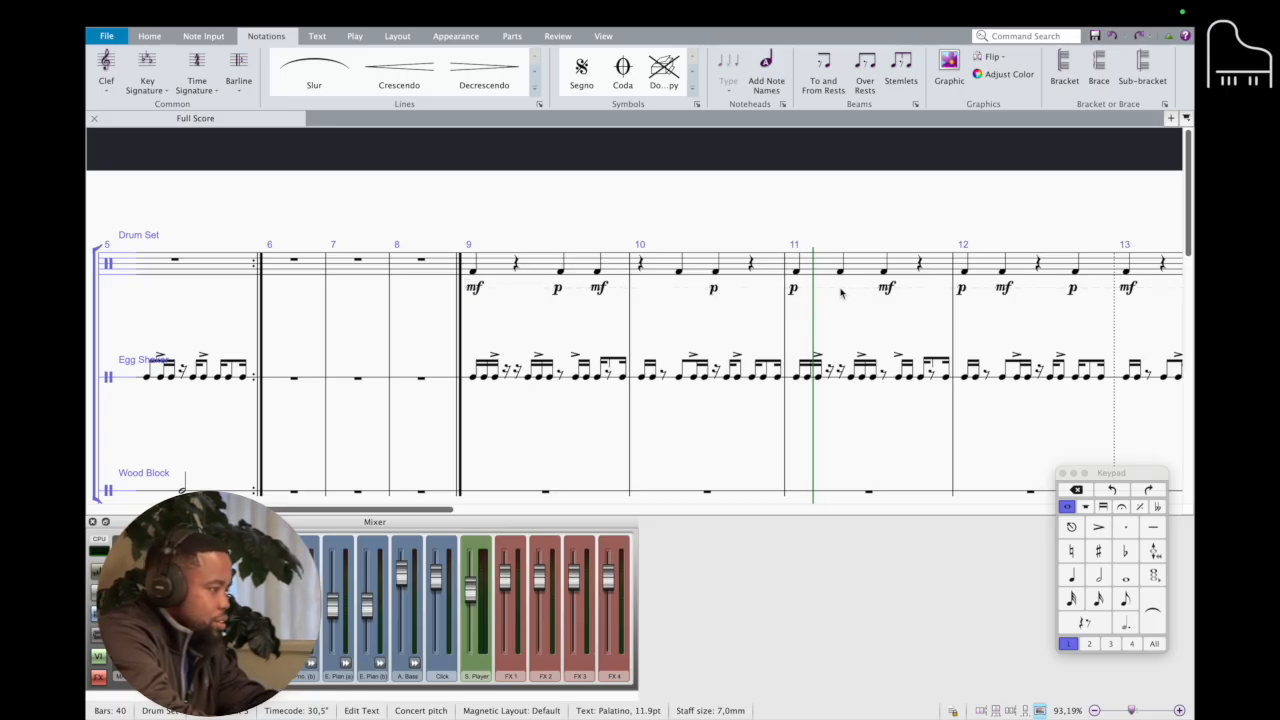
- Play the drum pattern from bar 9, then delete the p dynamic under bar 11's first note
{"action": "left_click", "coordinate": [474, 272]}
{"action": "key", "text": "space"}
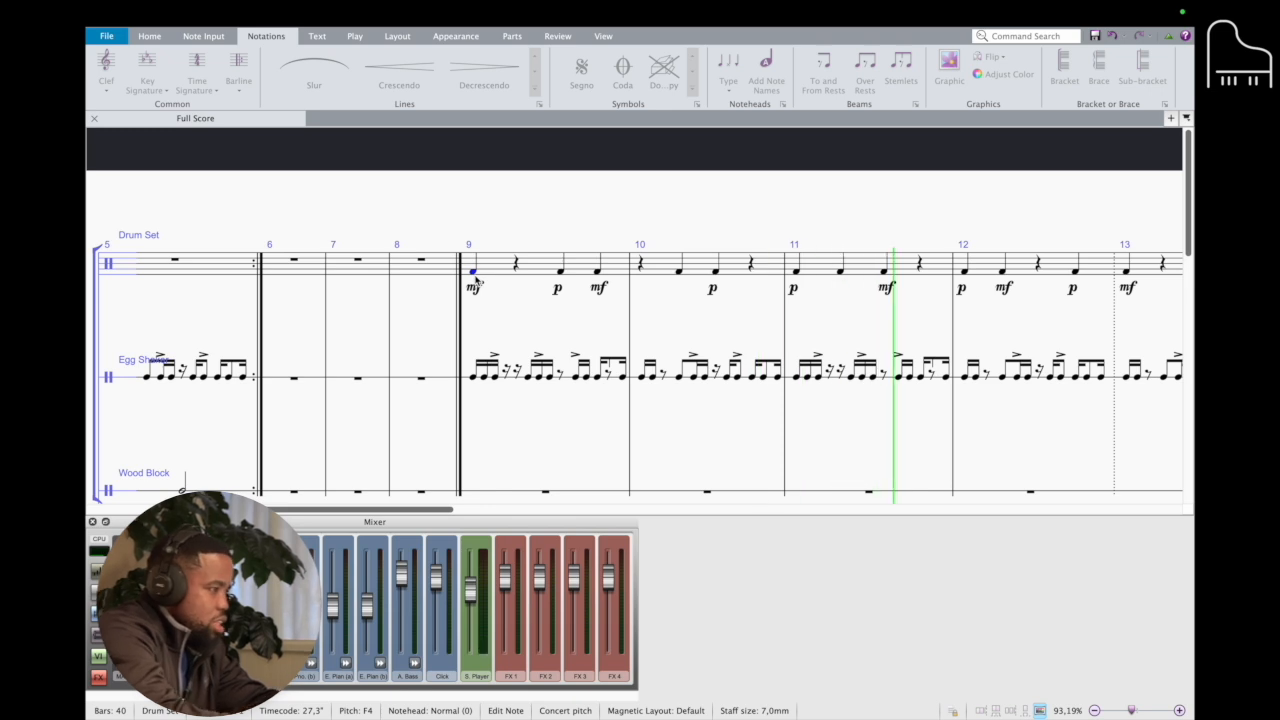
{"action": "key", "text": "space"}
{"action": "left_click", "coordinate": [792, 291]}
{"action": "key", "text": "Delete"}
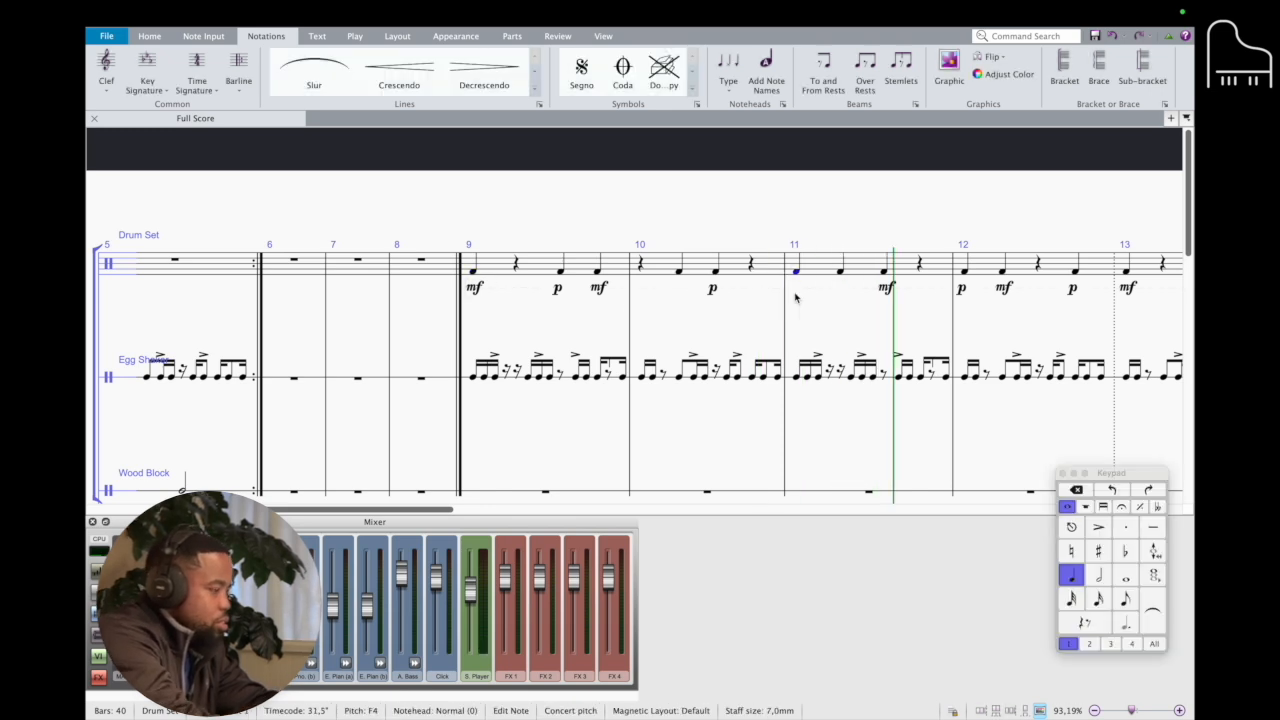
- Resume playback from bar 11 into bar 13 to check the revised drum dynamics
{"action": "scroll", "coordinate": [851, 291], "scroll_direction": "right", "scroll_amount": 3}
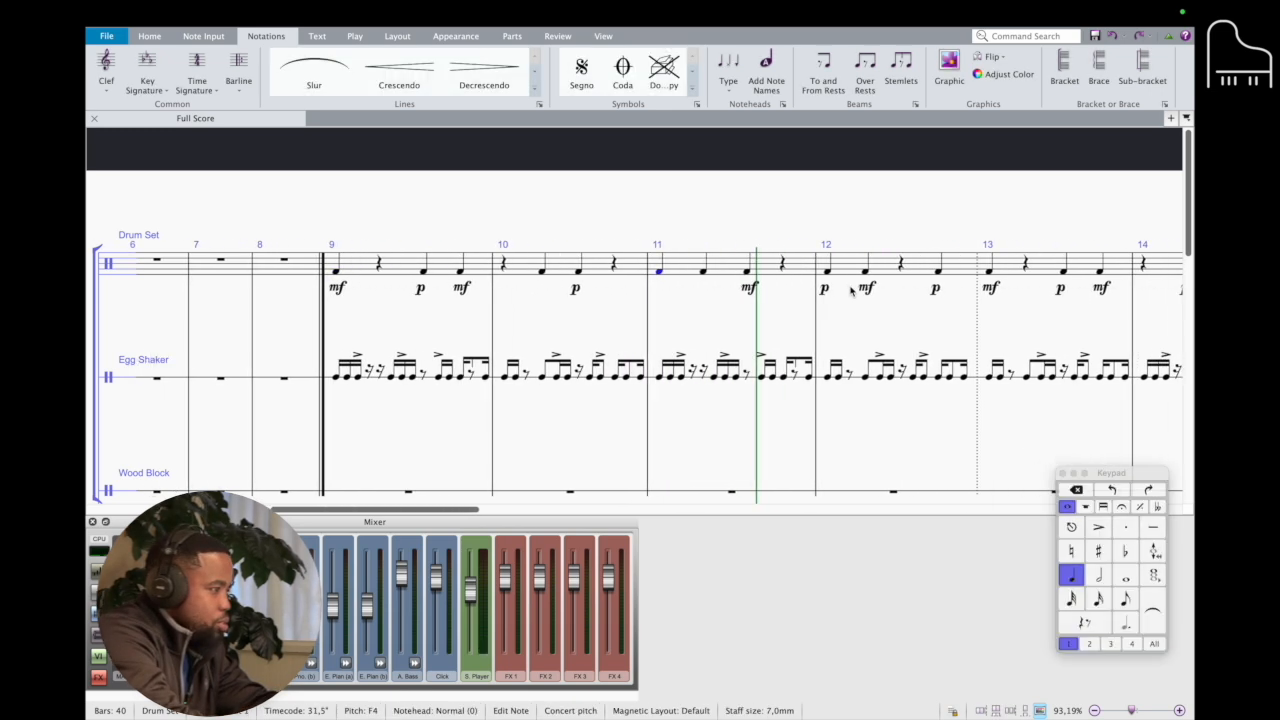
{"action": "scroll", "coordinate": [668, 317], "scroll_direction": "left", "scroll_amount": 1}
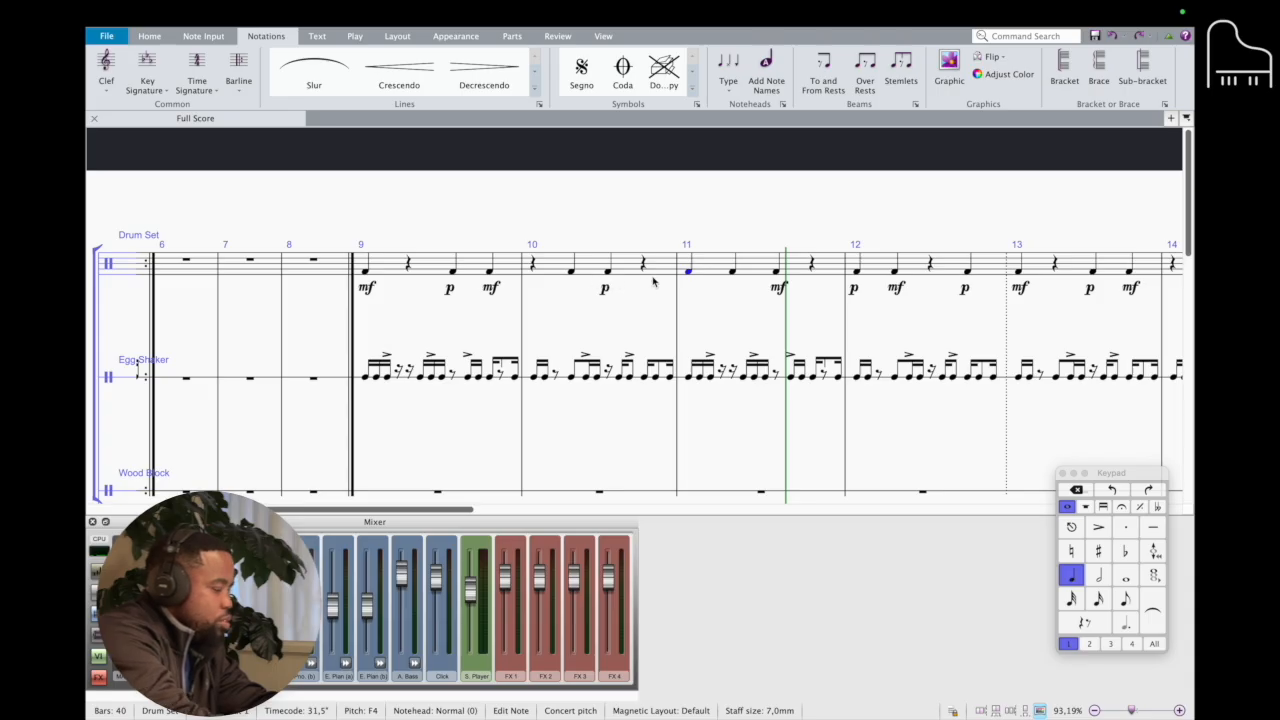
{"action": "key", "text": "space"}
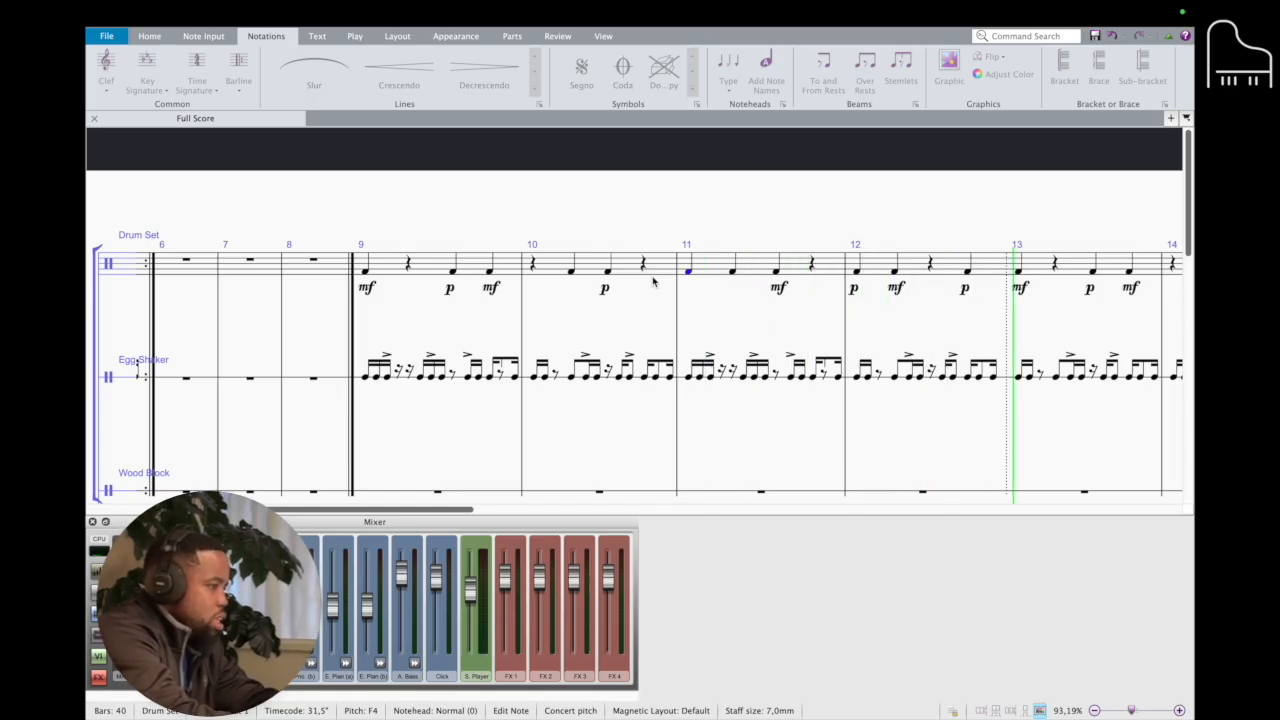
{"action": "key", "text": "space"}
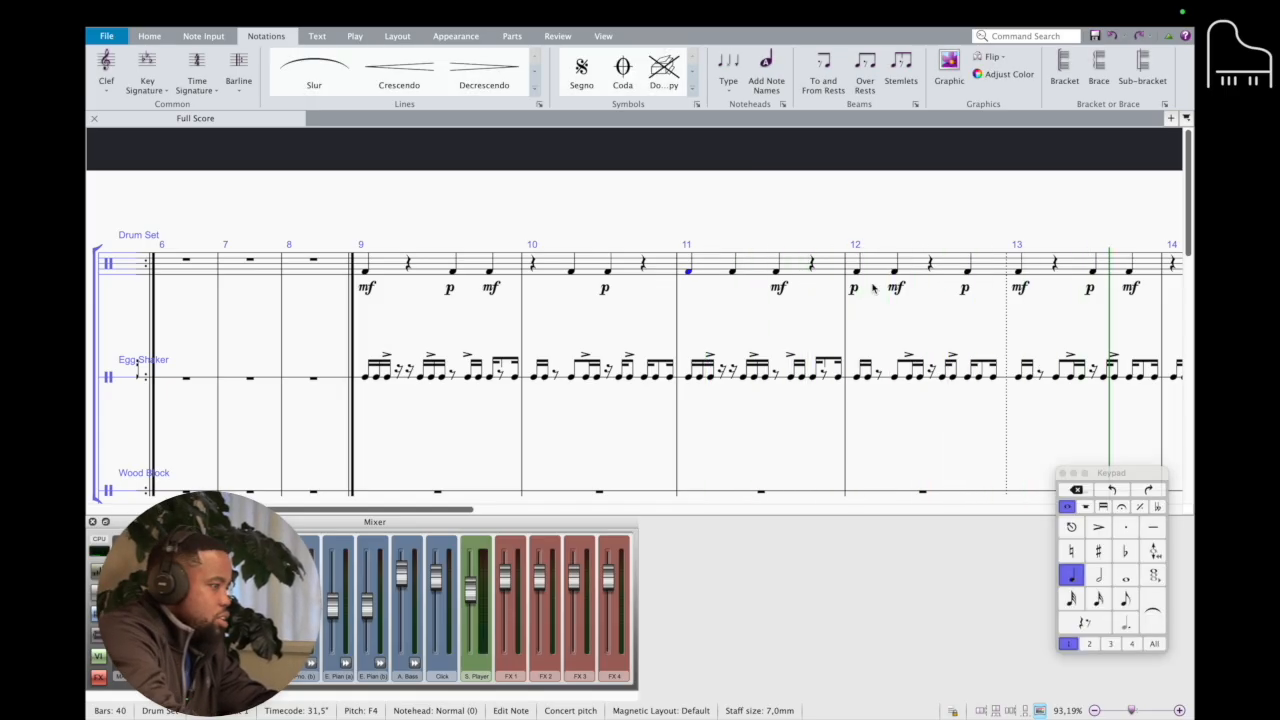
- Repeat bars 9 to 12 of the Drum Set staff over bars 13 to 16 with their revised dynamics
{"action": "left_click", "coordinate": [988, 279]}
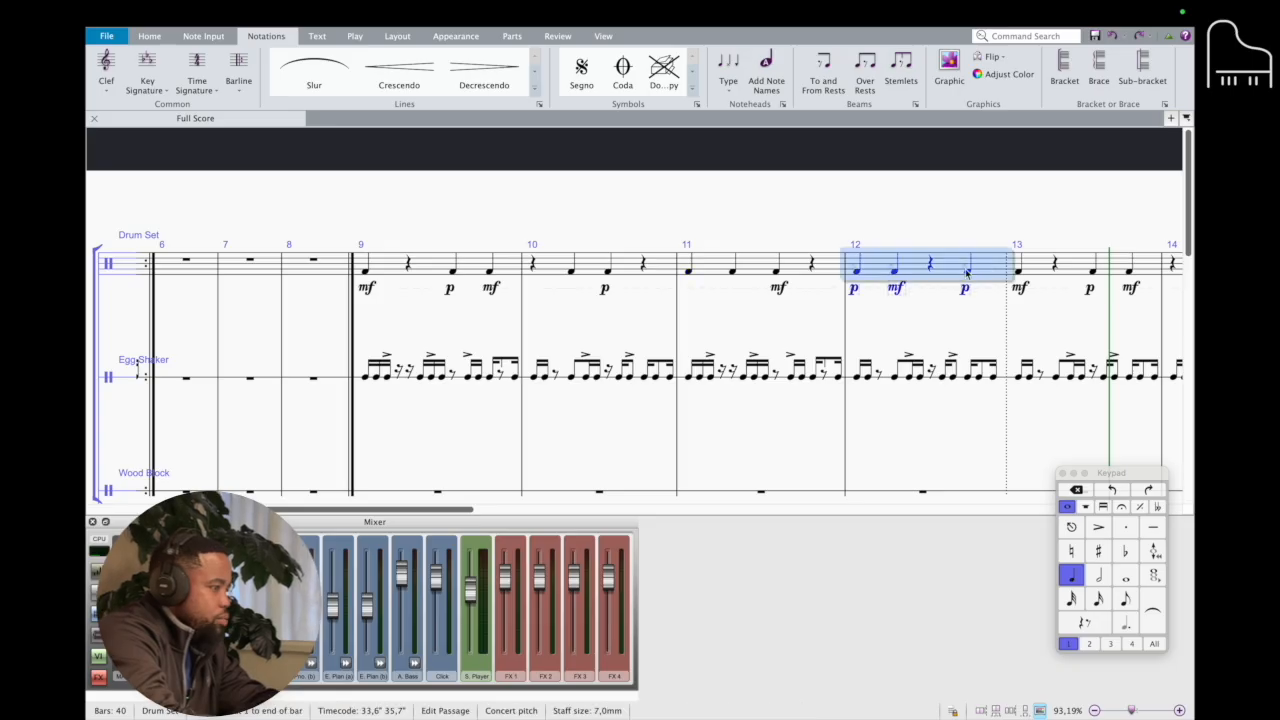
{"action": "left_click", "coordinate": [396, 267], "text": "shift"}
{"action": "key", "text": "r"}
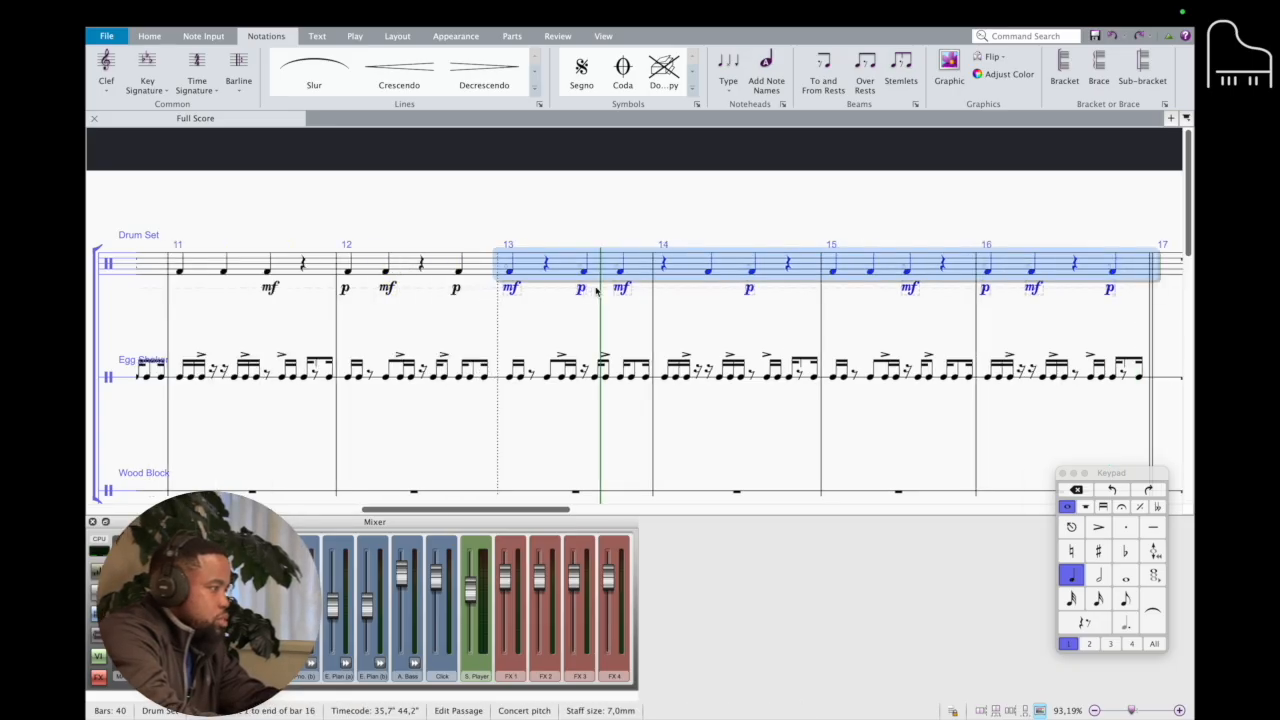
{"action": "key", "text": "Escape"}
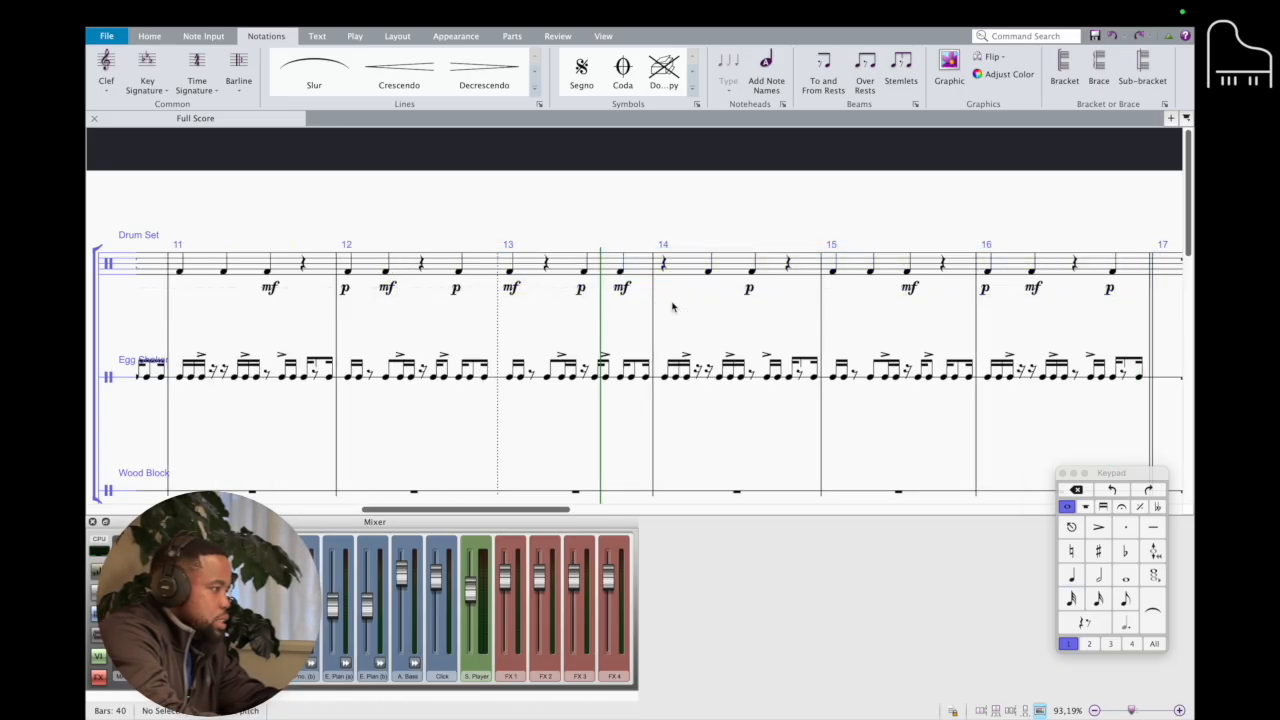
{"action": "scroll", "coordinate": [490, 275], "scroll_direction": "left", "scroll_amount": 2}
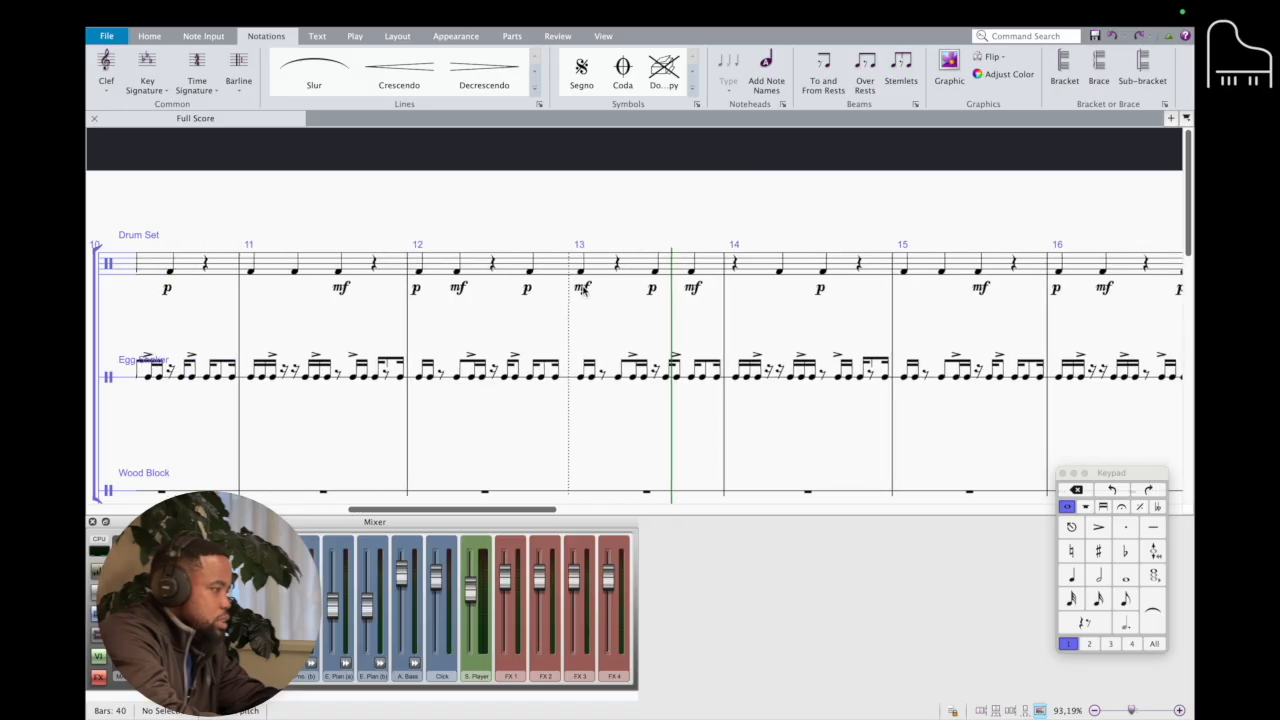
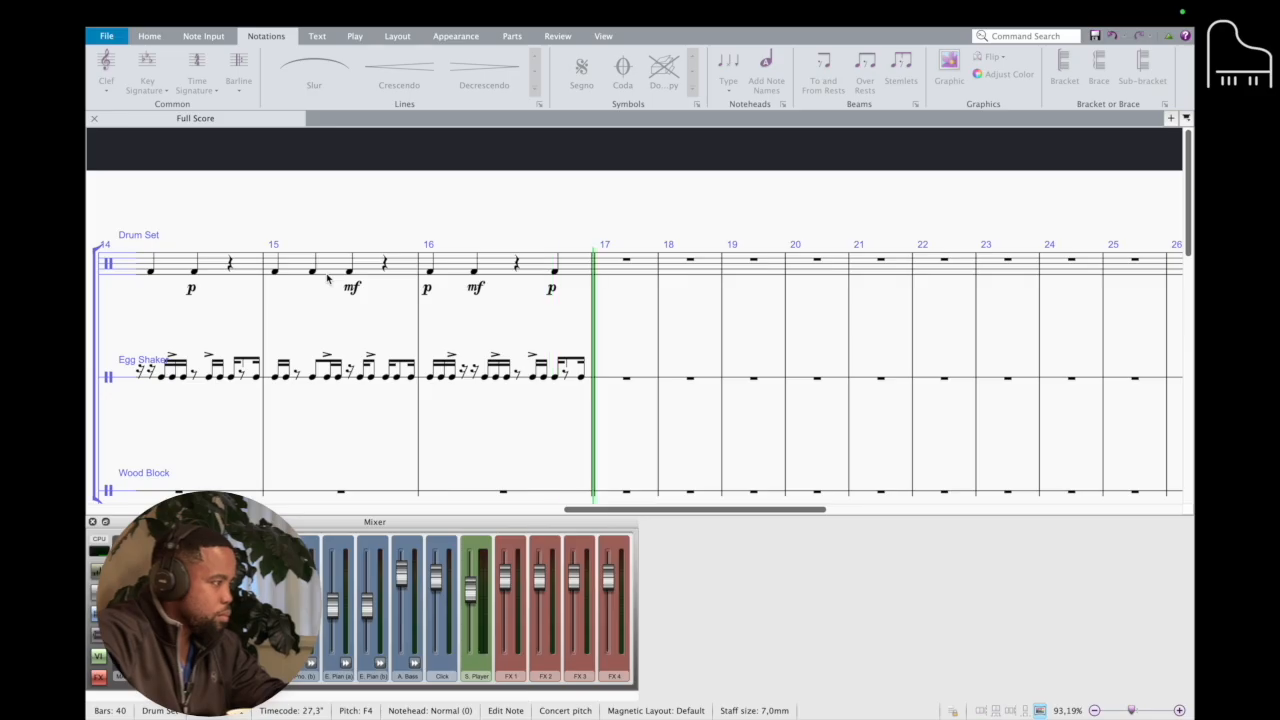
- Stop the playback and repeat bars 9 to 16 of the Drum Set and Egg Shaker staves over bars 17 to 24
{"action": "key", "text": "space"}
{"action": "scroll", "coordinate": [327, 279], "scroll_direction": "left", "scroll_amount": 8}
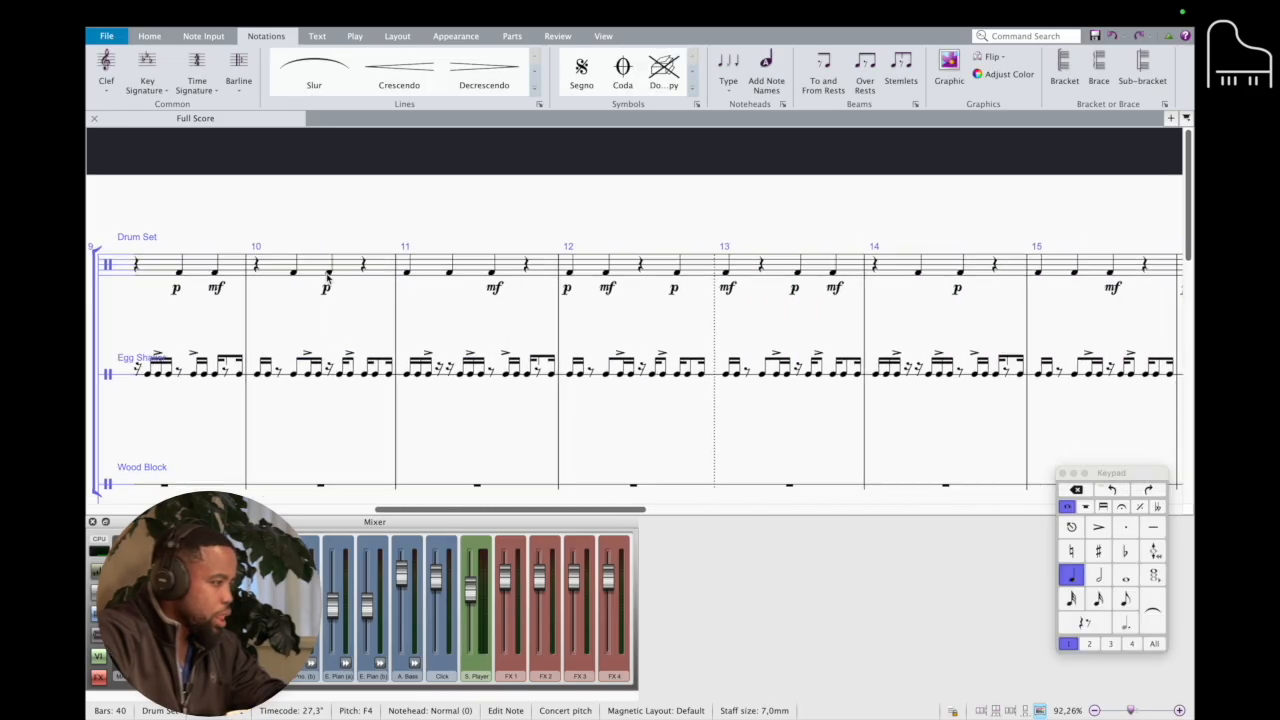
{"action": "scroll", "coordinate": [327, 279], "scroll_direction": "down", "scroll_amount": 4}
{"action": "scroll", "coordinate": [327, 279], "scroll_direction": "left", "scroll_amount": 1}
{"action": "scroll", "coordinate": [327, 279], "scroll_direction": "left", "scroll_amount": 2}
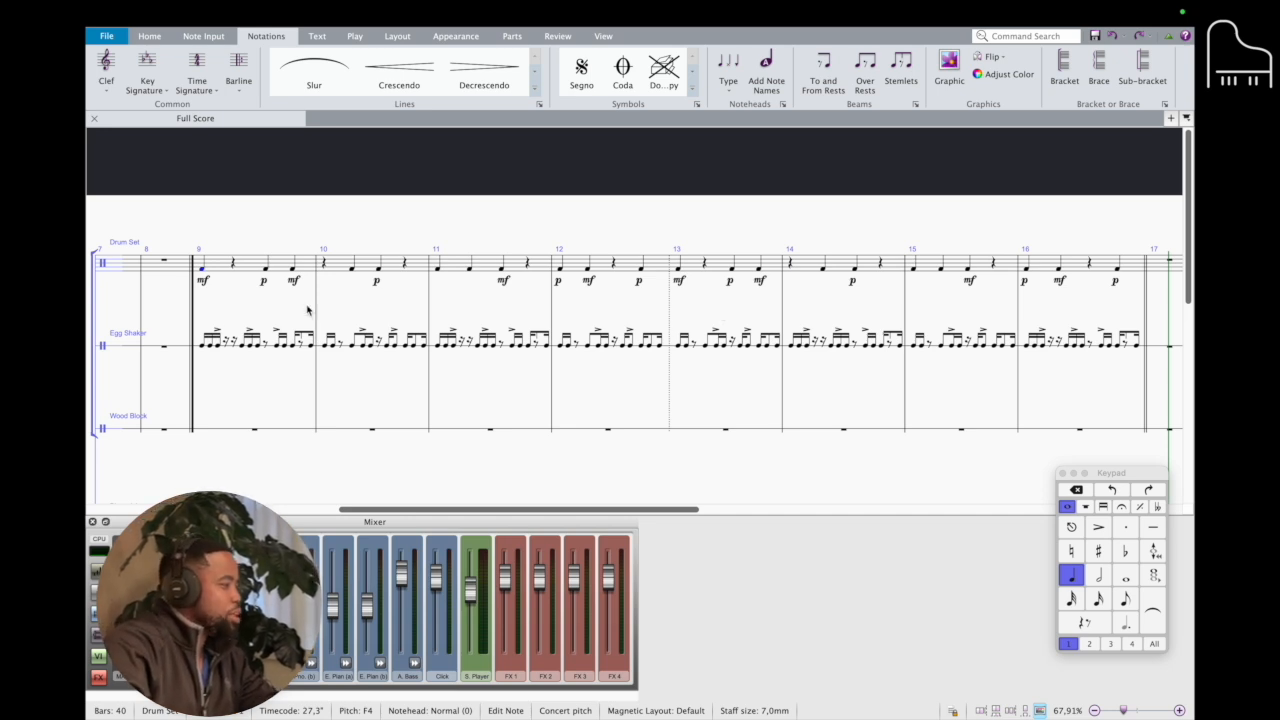
{"action": "key", "text": "Escape"}
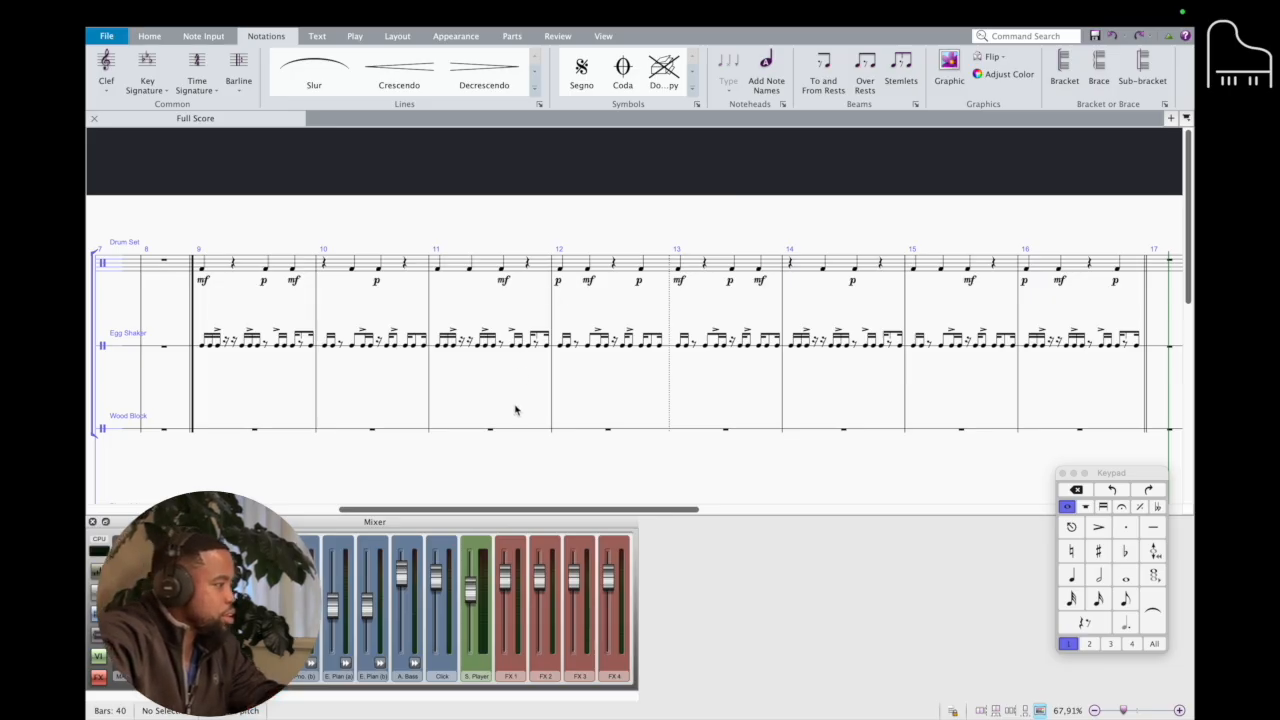
{"action": "scroll", "coordinate": [515, 410], "scroll_direction": "down", "scroll_amount": 3}
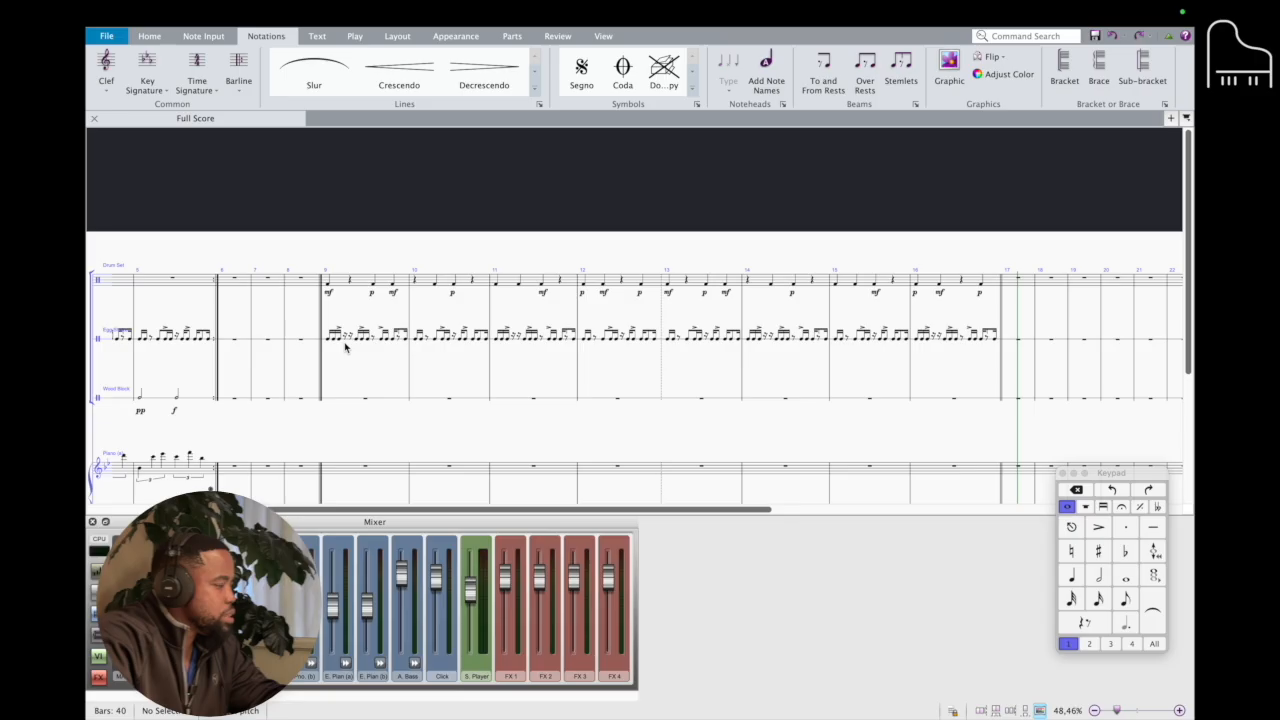
{"action": "left_click", "coordinate": [340, 287]}
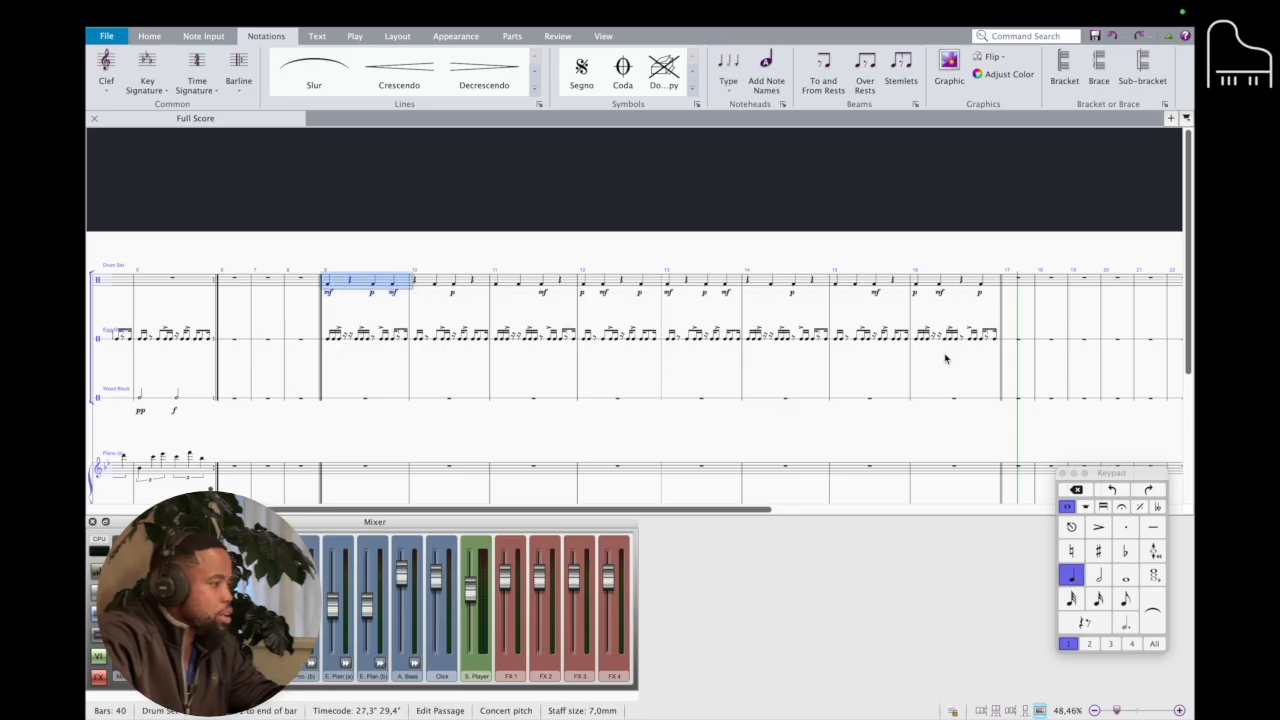
{"action": "left_click", "coordinate": [996, 343]}
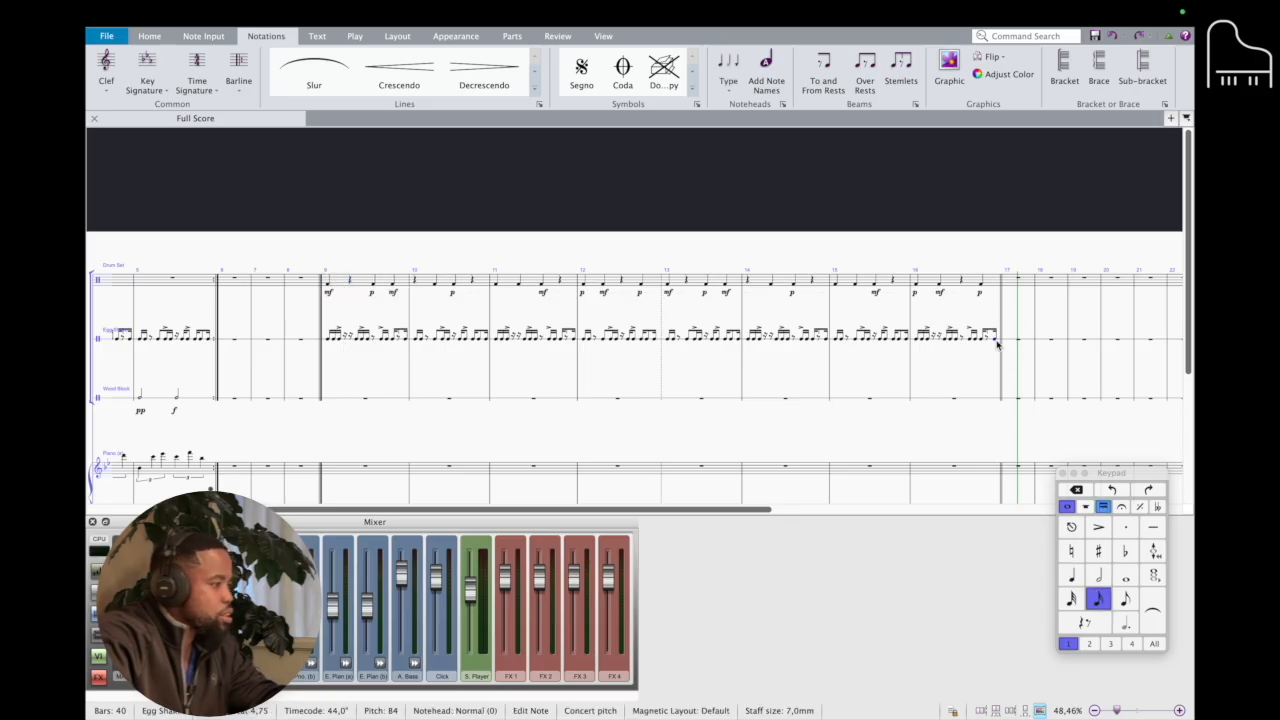
{"action": "left_click", "coordinate": [338, 285], "text": "shift"}
{"action": "key", "text": "r"}
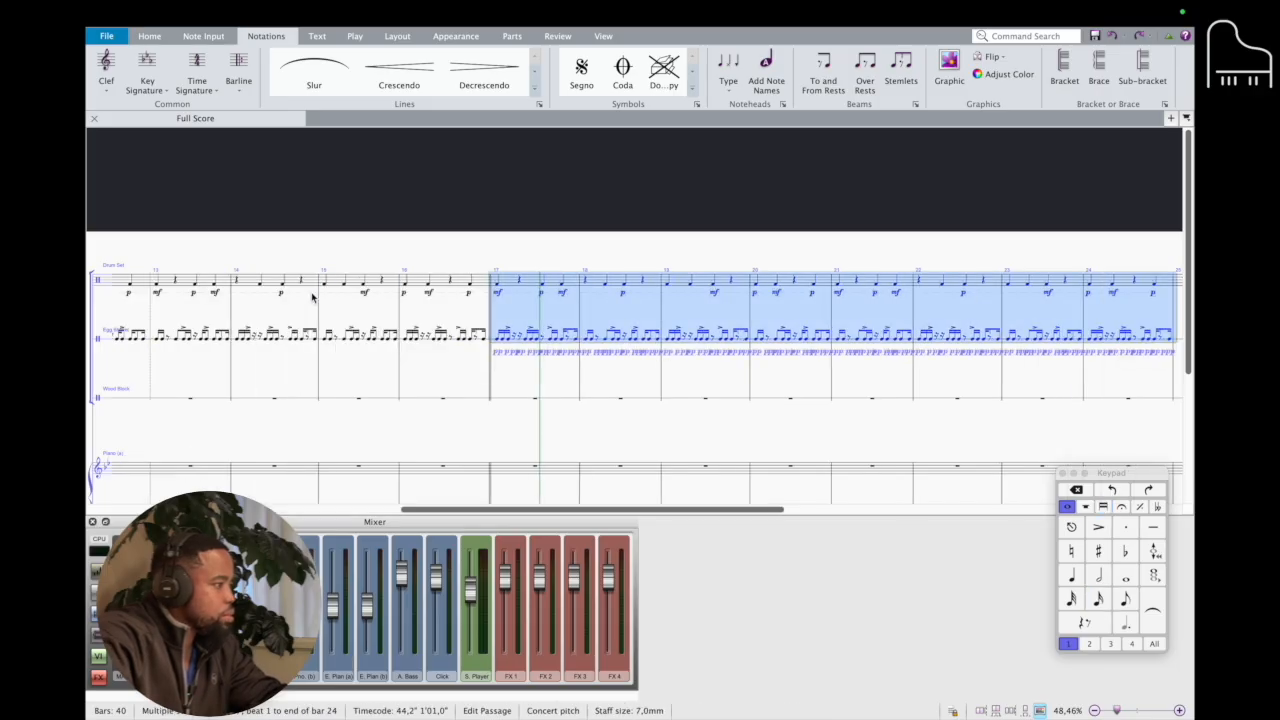
{"action": "key", "text": "Escape"}
- Clear the drum pattern and its dynamics from bars 9 to 16 of the Drum Set staff
{"action": "scroll", "coordinate": [272, 317], "scroll_direction": "left", "scroll_amount": 8}
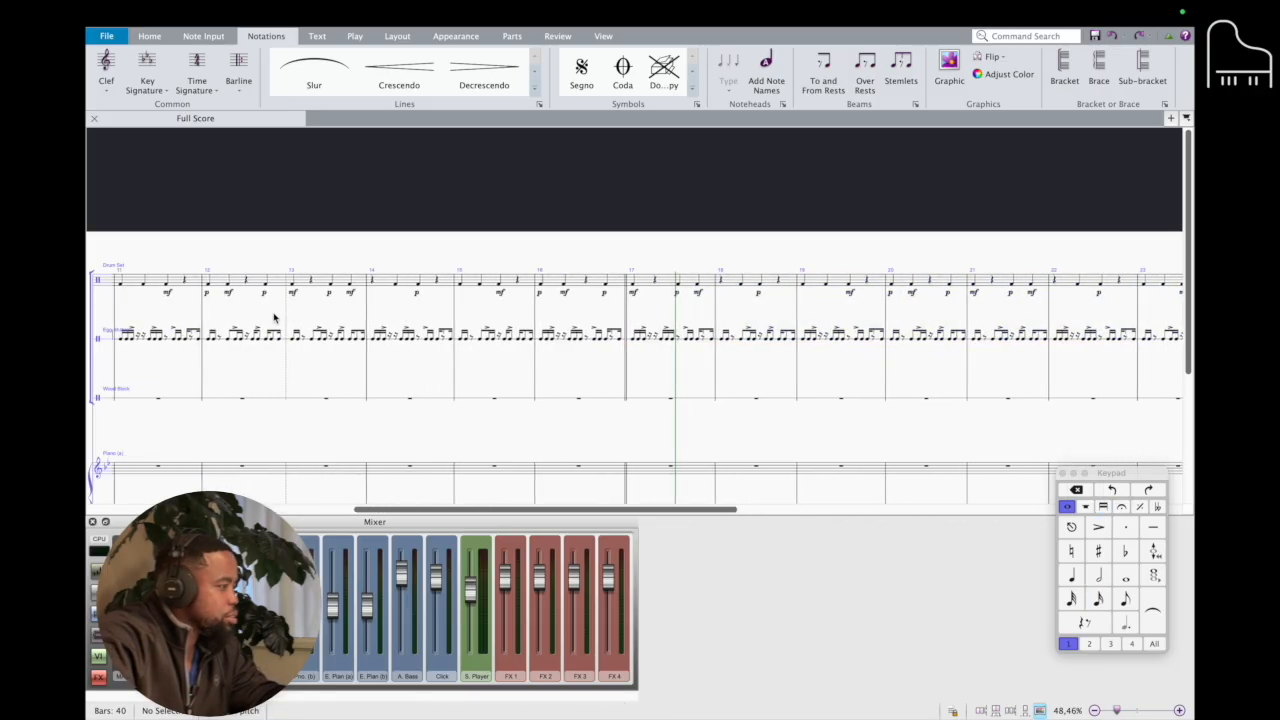
{"action": "scroll", "coordinate": [236, 288], "scroll_direction": "down", "scroll_amount": 2}
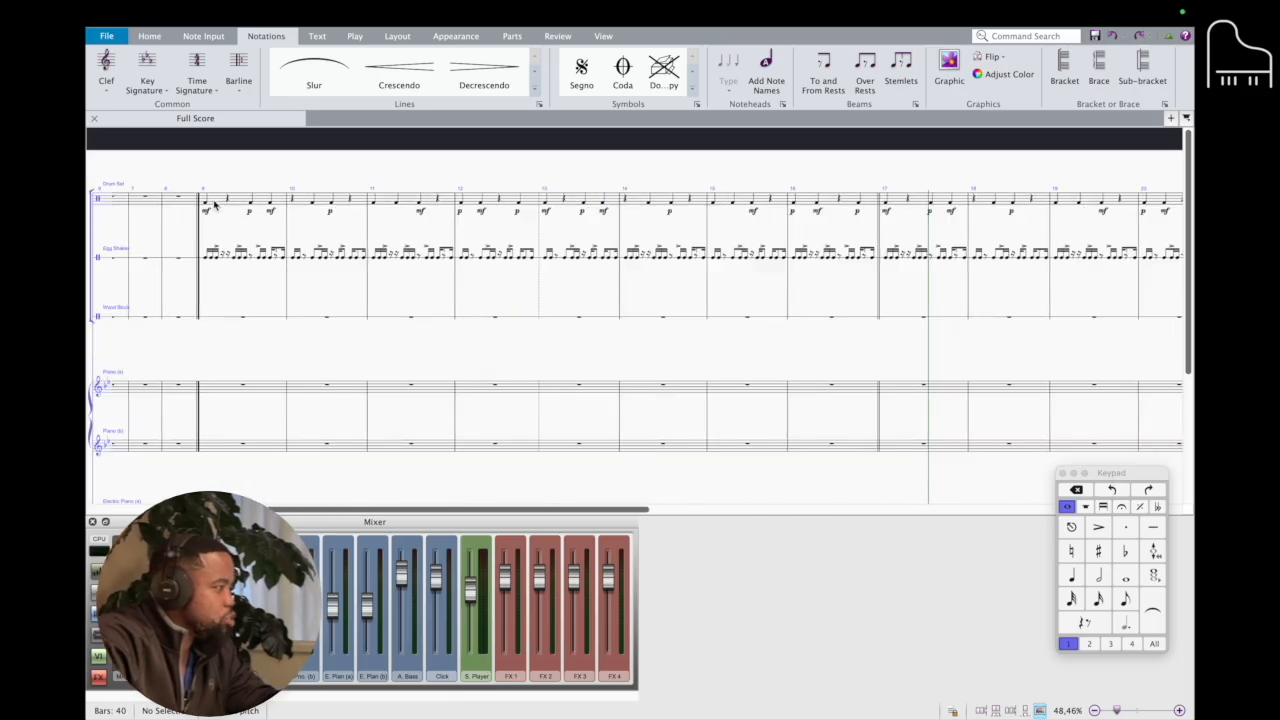
{"action": "left_click", "coordinate": [217, 205]}
{"action": "left_click", "coordinate": [870, 200]}
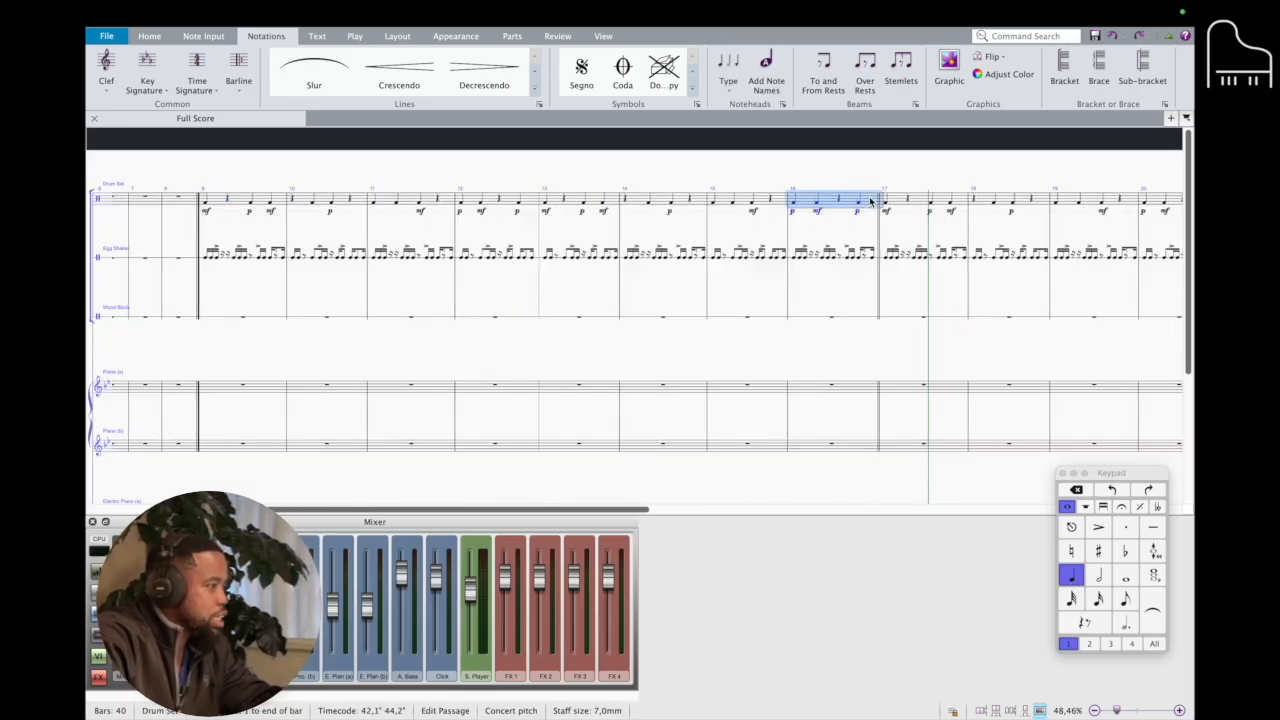
{"action": "left_click", "coordinate": [218, 202], "text": "shift"}
{"action": "key", "text": "Delete"}
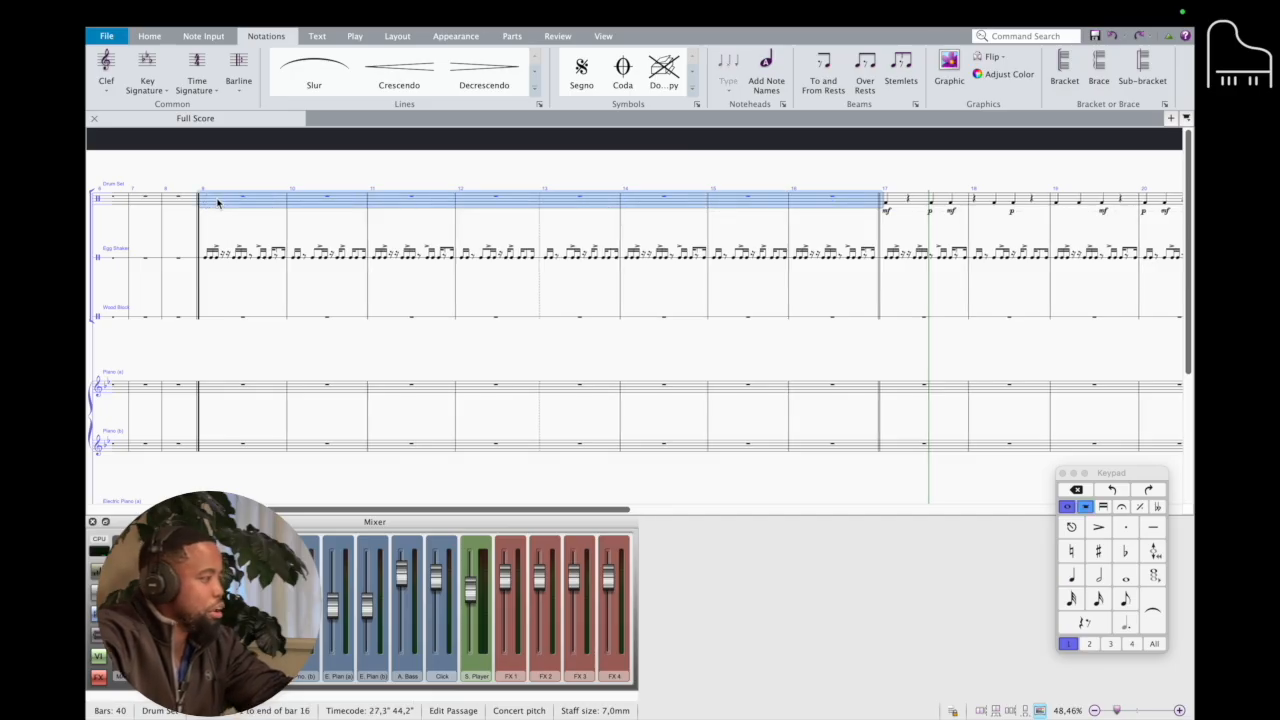
- Play the percussion back from the Egg Shaker's first note in bar 9 to check the drum entry at bar 17
{"action": "left_click", "coordinate": [208, 262]}
{"action": "key", "text": "p"}
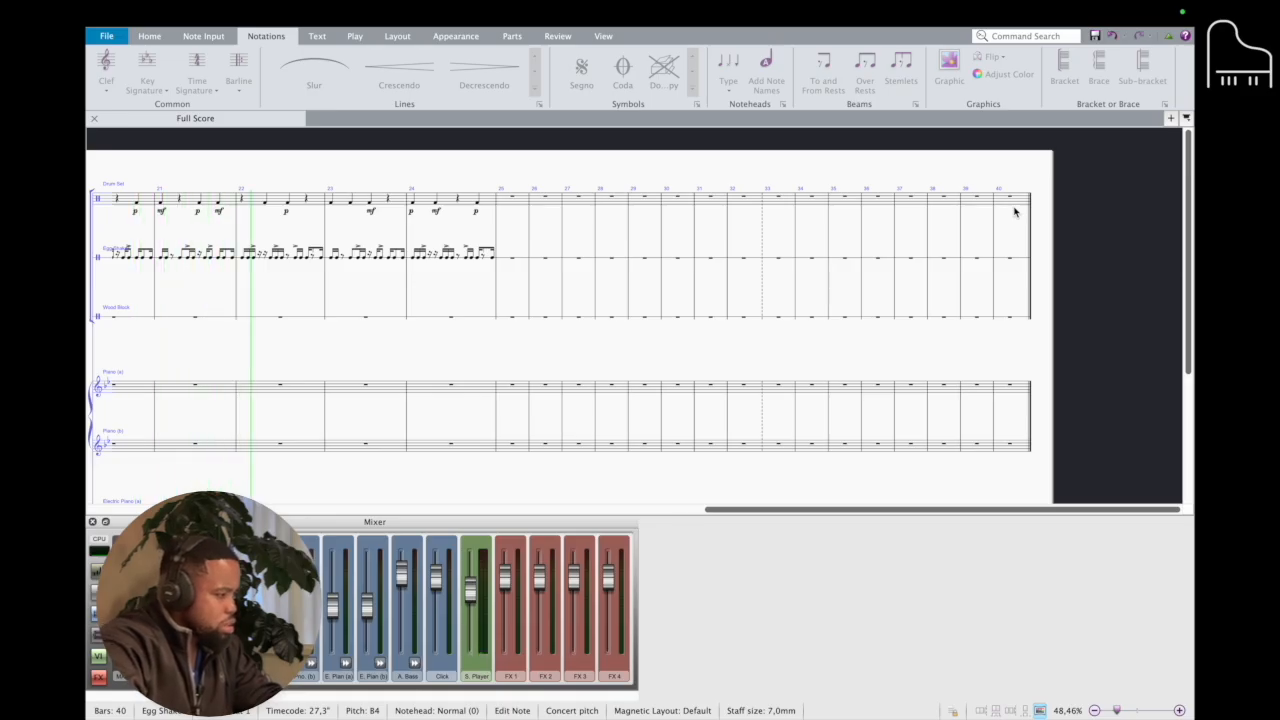
{"action": "key", "text": "space"}
{"action": "scroll", "coordinate": [1028, 212], "scroll_direction": "left", "scroll_amount": 5}
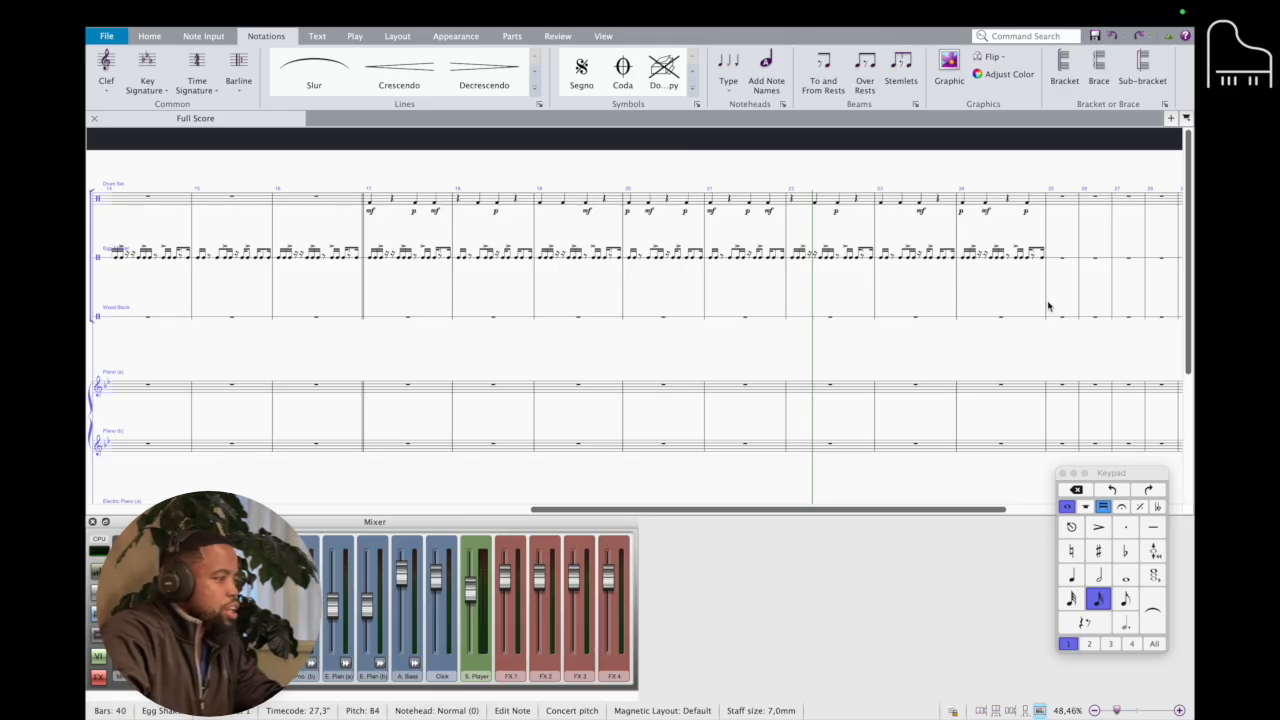
- Place a double barline at the end of bar 24 to close the section
{"action": "key", "text": "Escape"}
{"action": "left_click", "coordinate": [240, 86]}
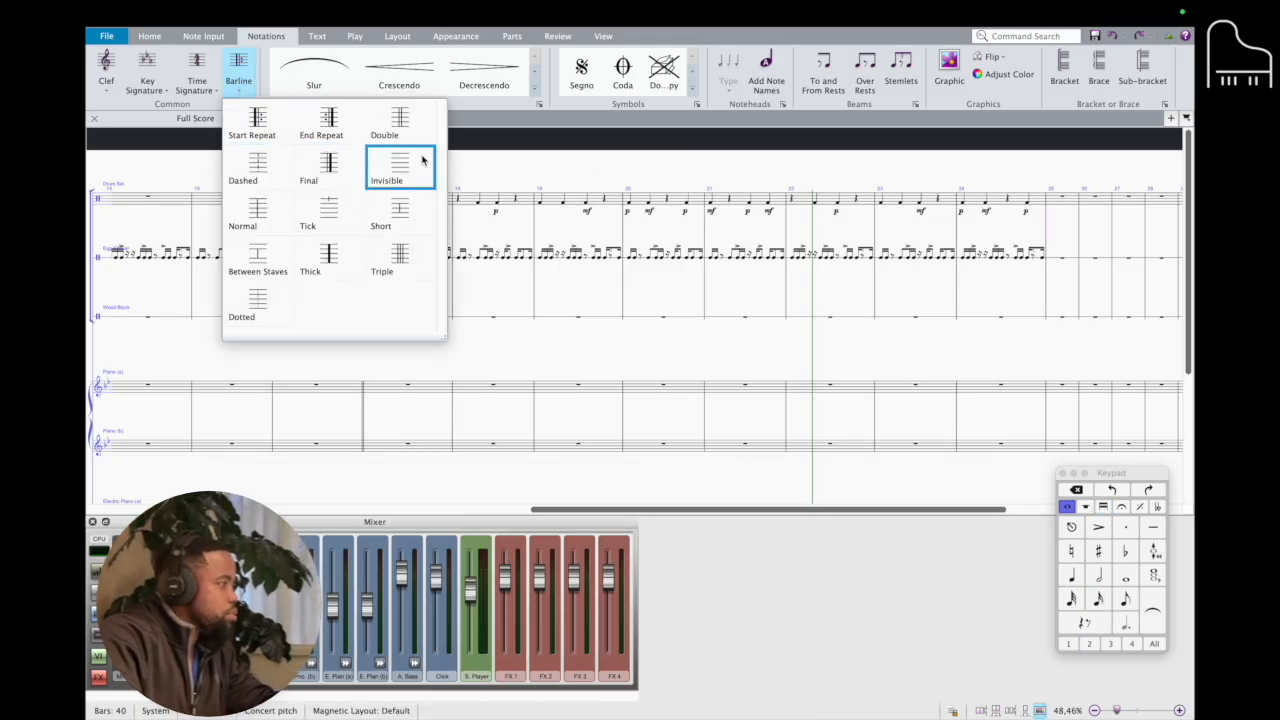
{"action": "left_click", "coordinate": [412, 124]}
- Compare the barlines before bars 13 and 17, and change the one at the start of bar 17 to dashed
{"action": "left_click", "coordinate": [364, 295]}
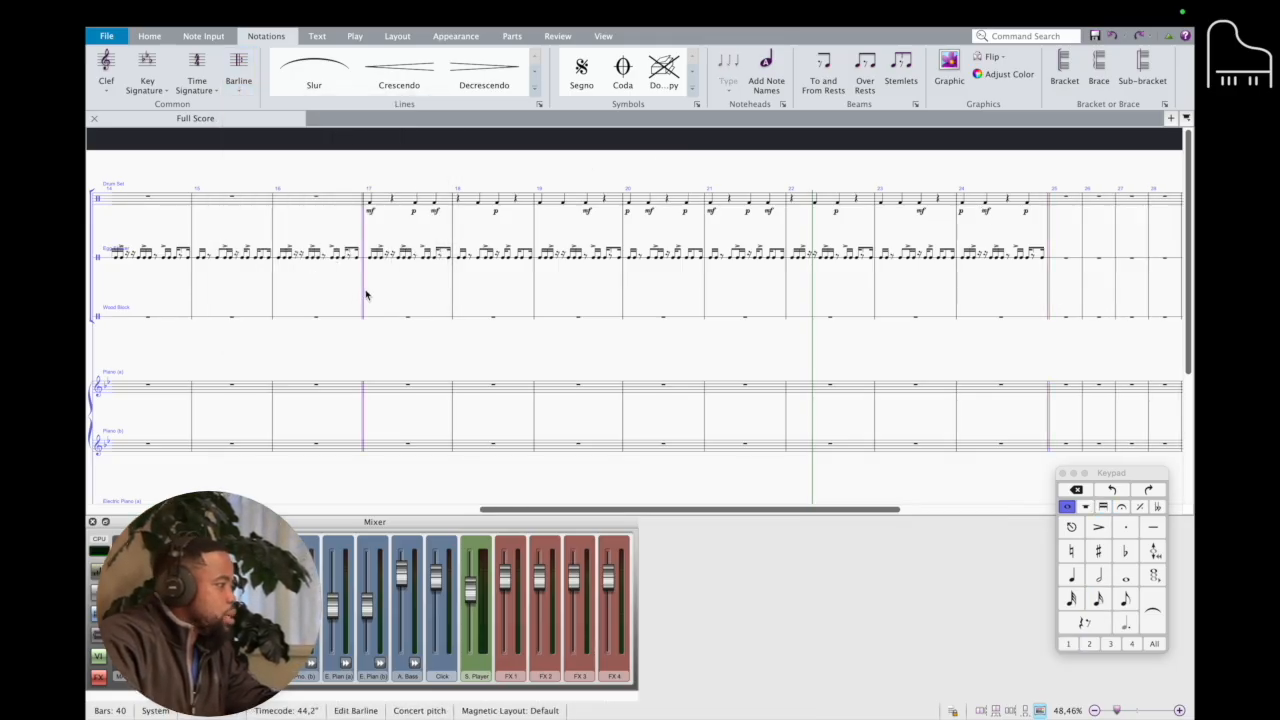
{"action": "scroll", "coordinate": [392, 295], "scroll_direction": "left", "scroll_amount": 10}
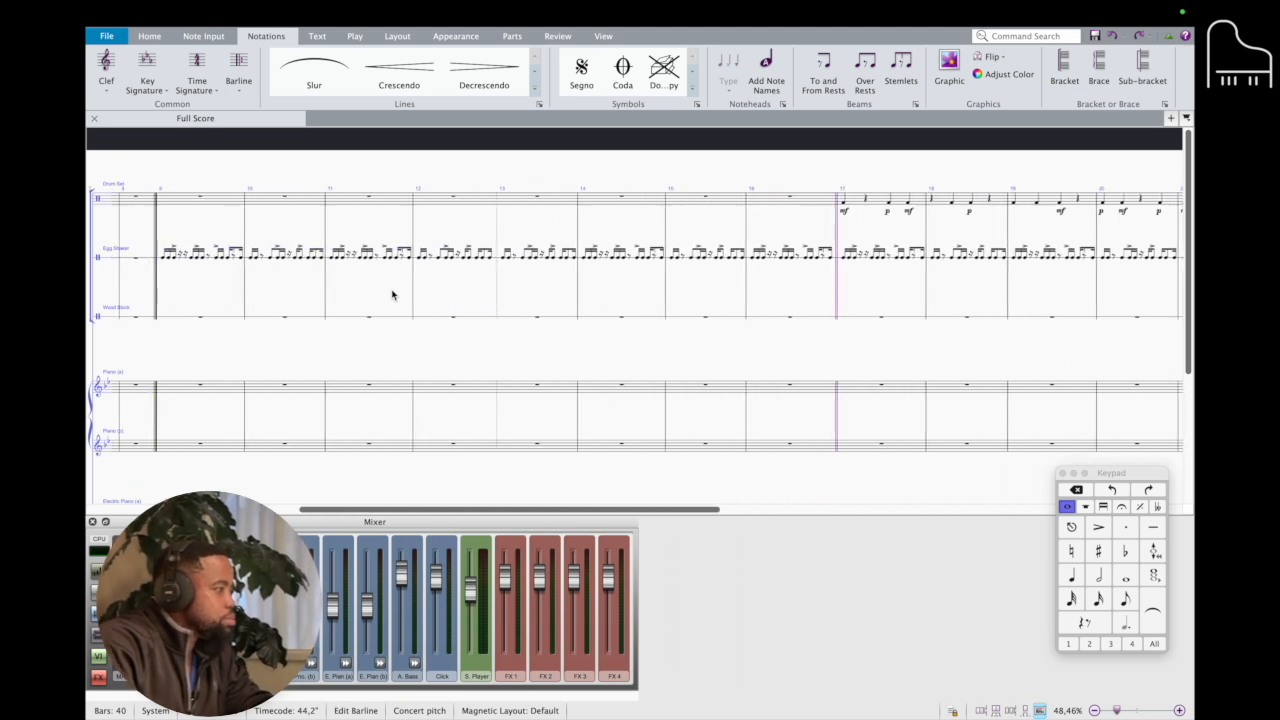
{"action": "scroll", "coordinate": [544, 295], "scroll_direction": "right", "scroll_amount": 3}
{"action": "left_click", "coordinate": [564, 281]}
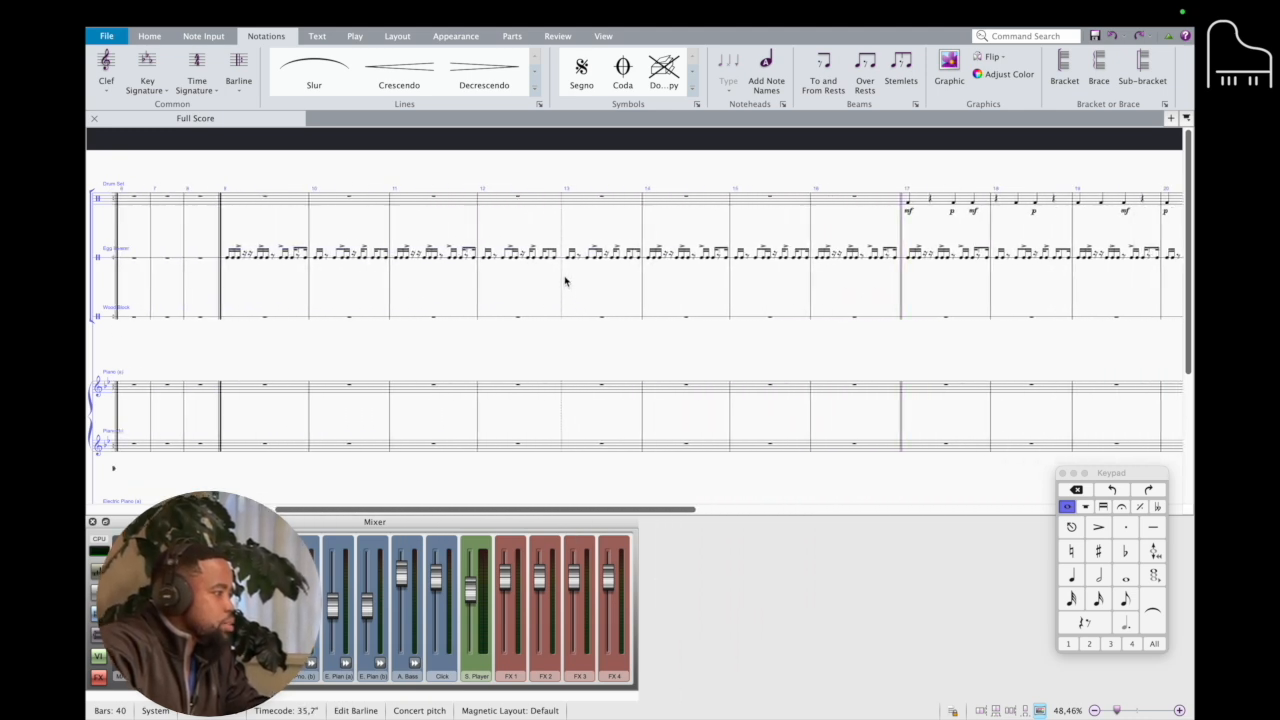
{"action": "scroll", "coordinate": [563, 277], "scroll_direction": "right", "scroll_amount": 10}
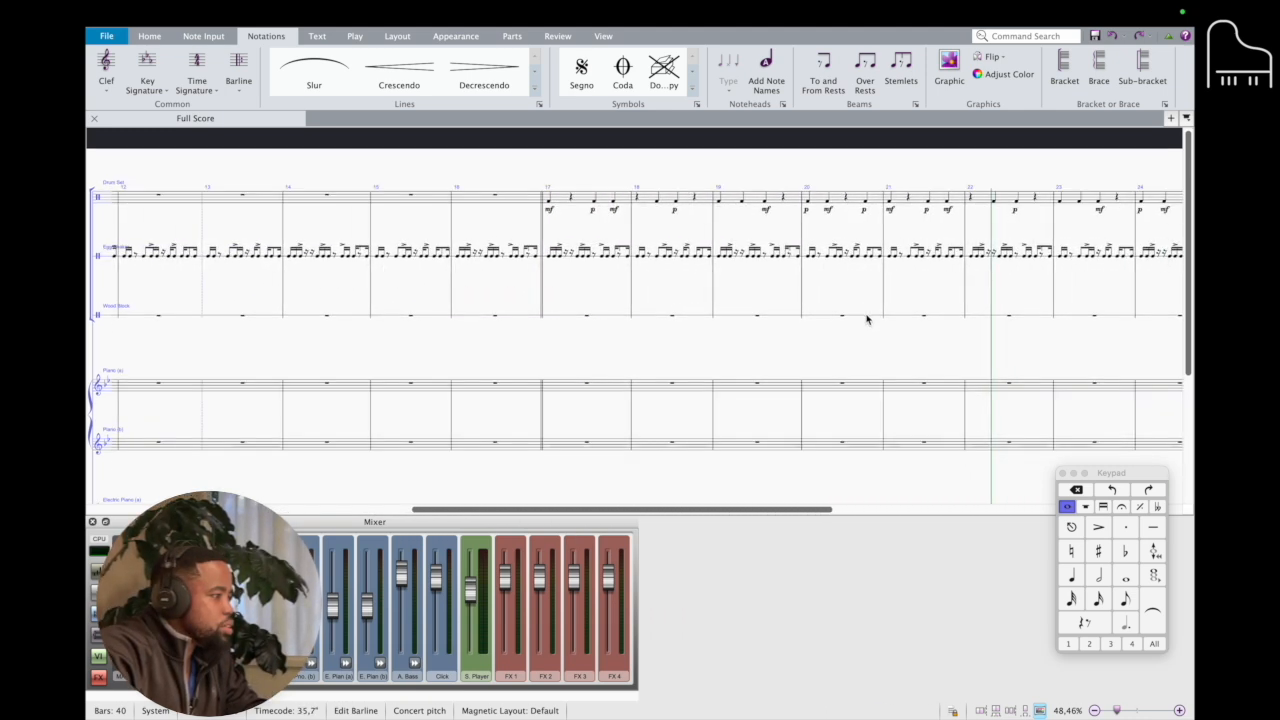
{"action": "scroll", "coordinate": [720, 305], "scroll_direction": "right", "scroll_amount": 2}
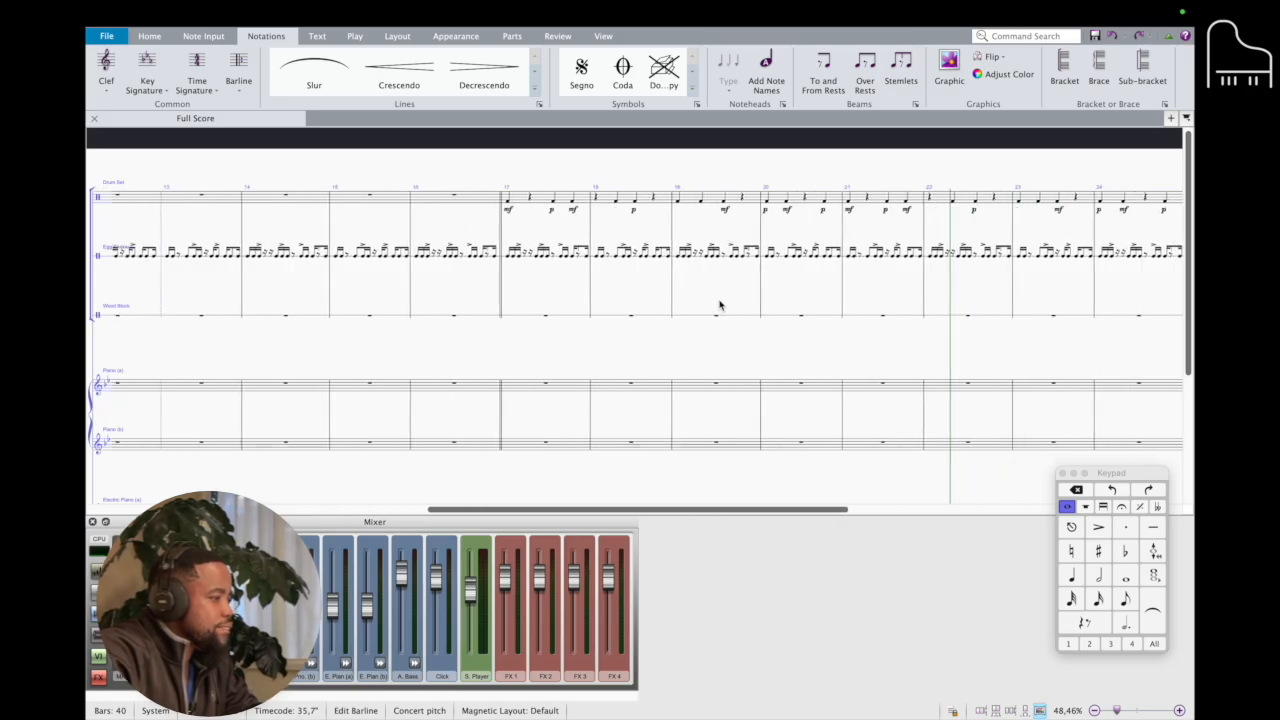
{"action": "scroll", "coordinate": [720, 305], "scroll_direction": "right", "scroll_amount": 3}
{"action": "scroll", "coordinate": [543, 286], "scroll_direction": "left", "scroll_amount": 4}
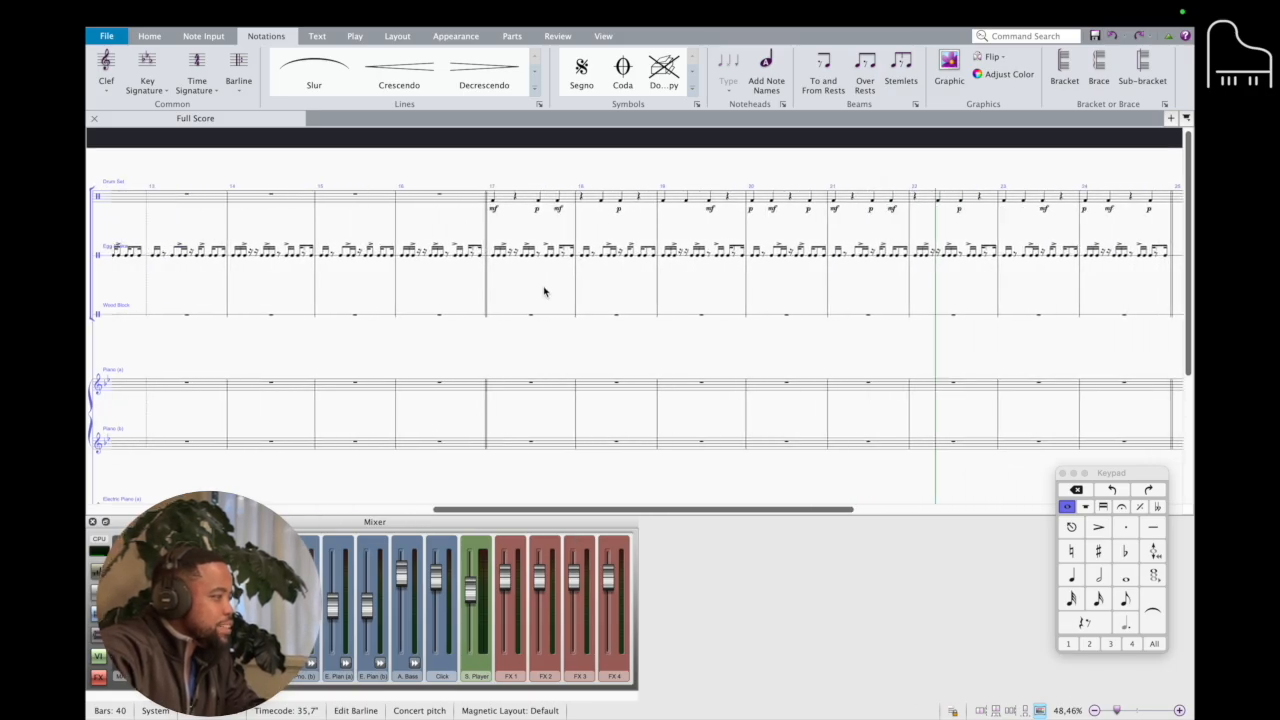
{"action": "left_click", "coordinate": [238, 65]}
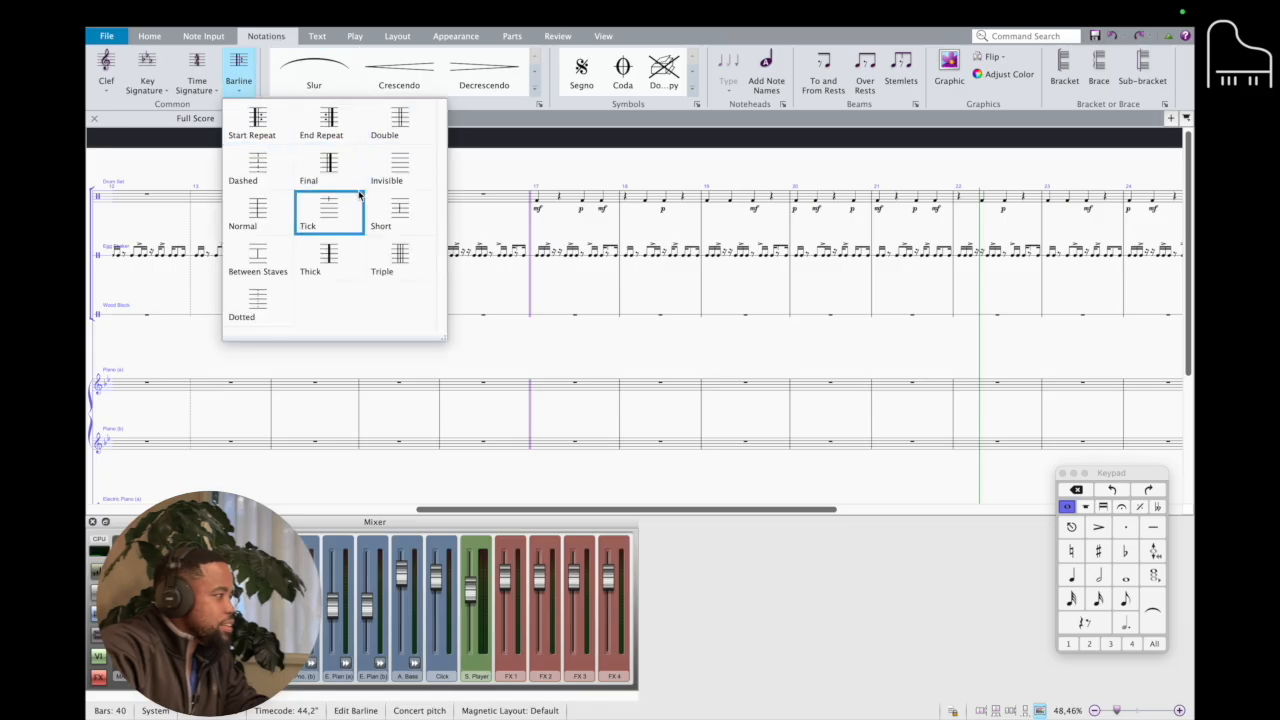
{"action": "left_click", "coordinate": [277, 180]}
{"action": "scroll", "coordinate": [497, 263], "scroll_direction": "left", "scroll_amount": 5}
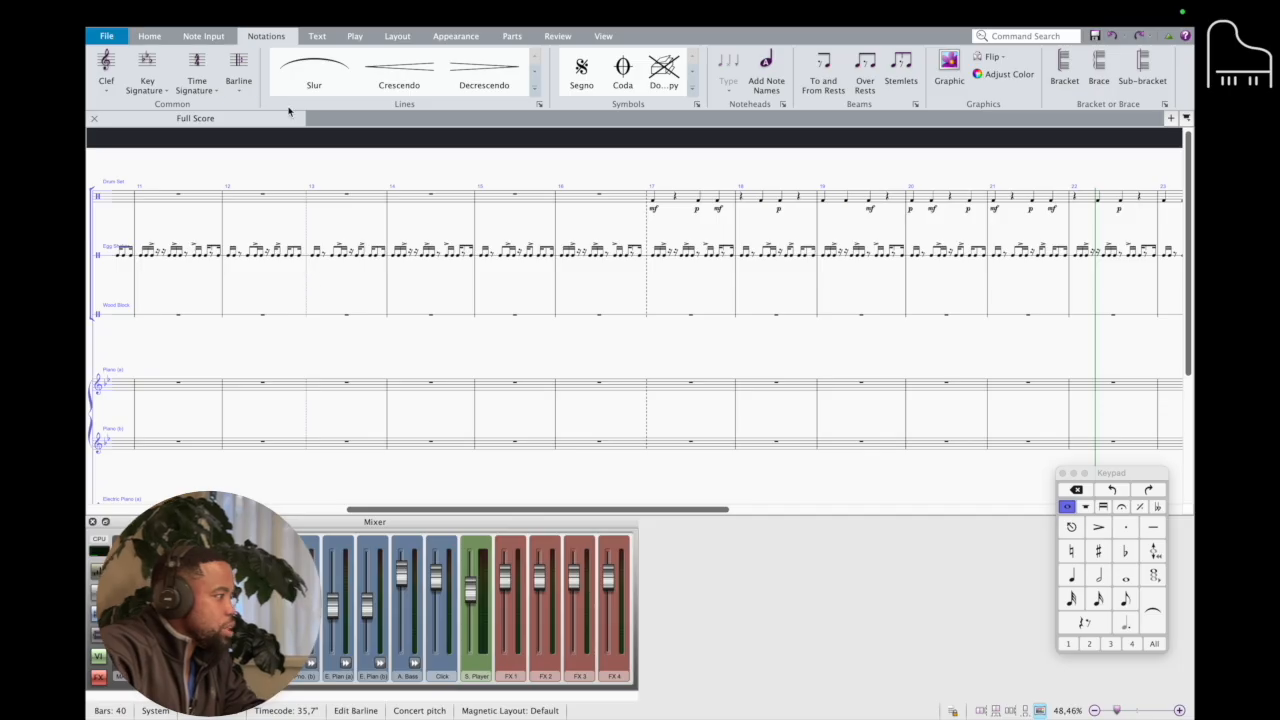
- Change the barline at the start of bar 17 to a thick barline
{"action": "left_click", "coordinate": [245, 72]}
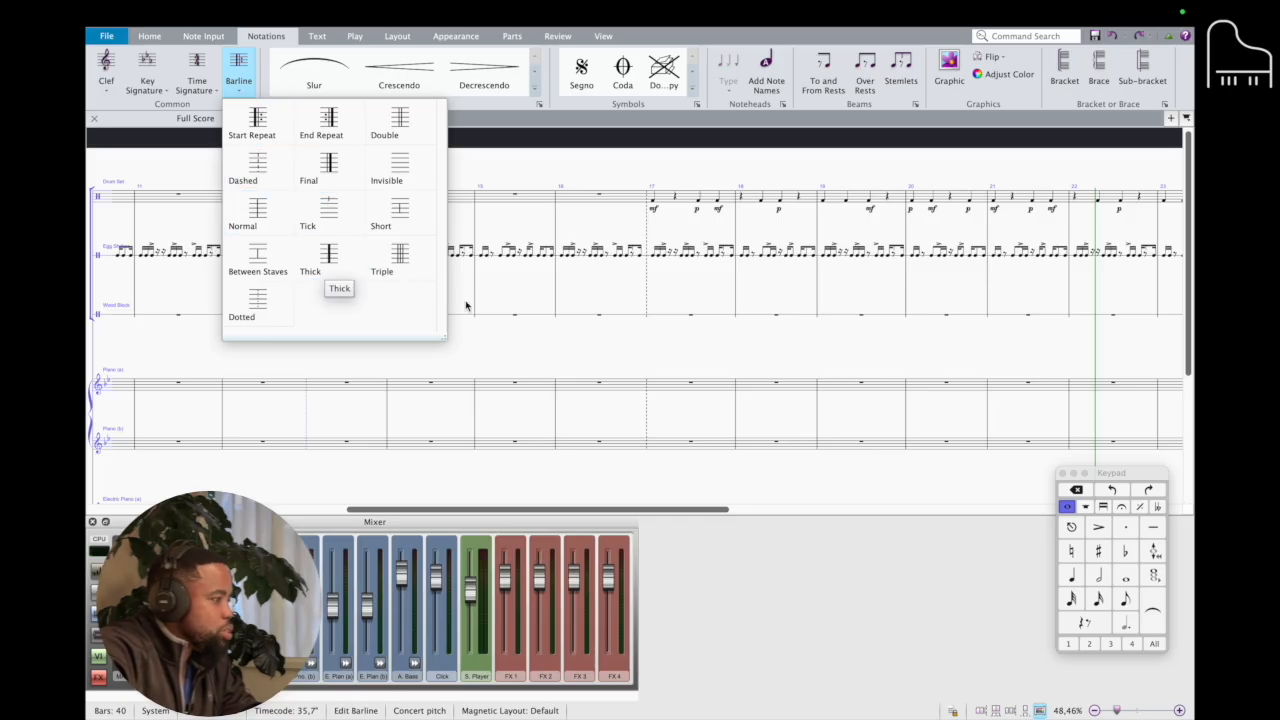
{"action": "left_click", "coordinate": [559, 361]}
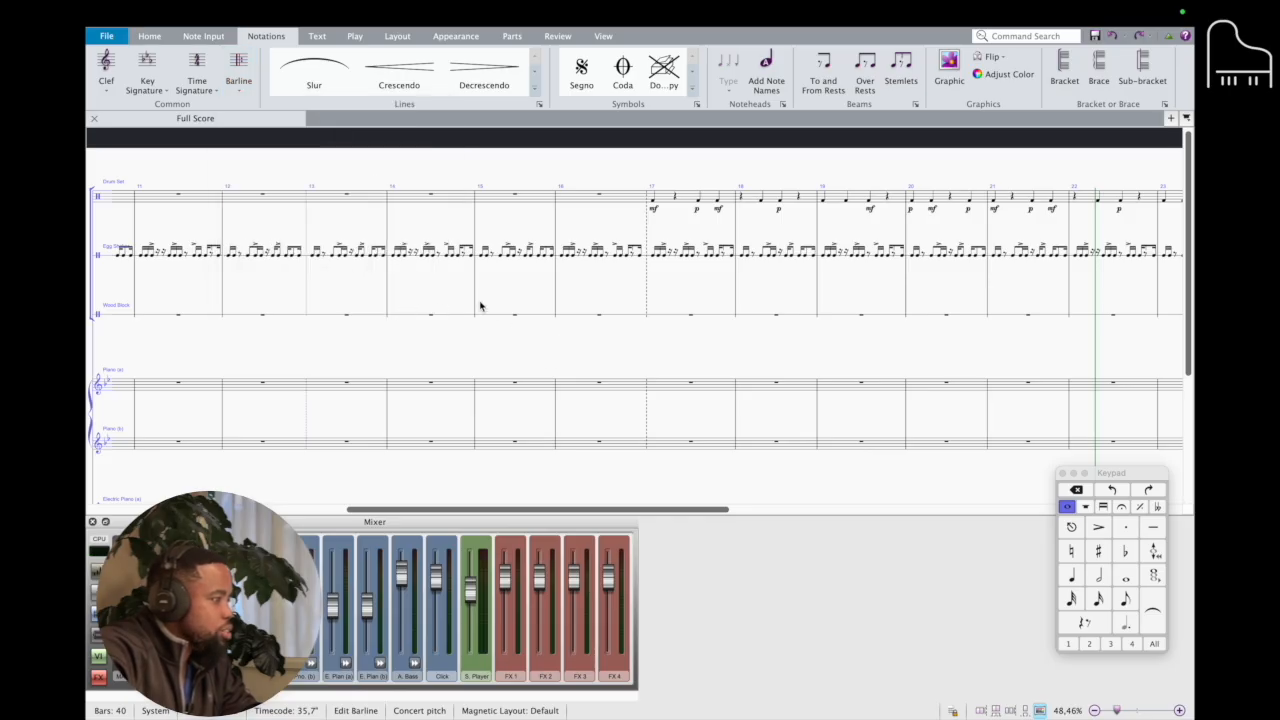
{"action": "left_click", "coordinate": [238, 72]}
{"action": "left_click", "coordinate": [343, 257]}
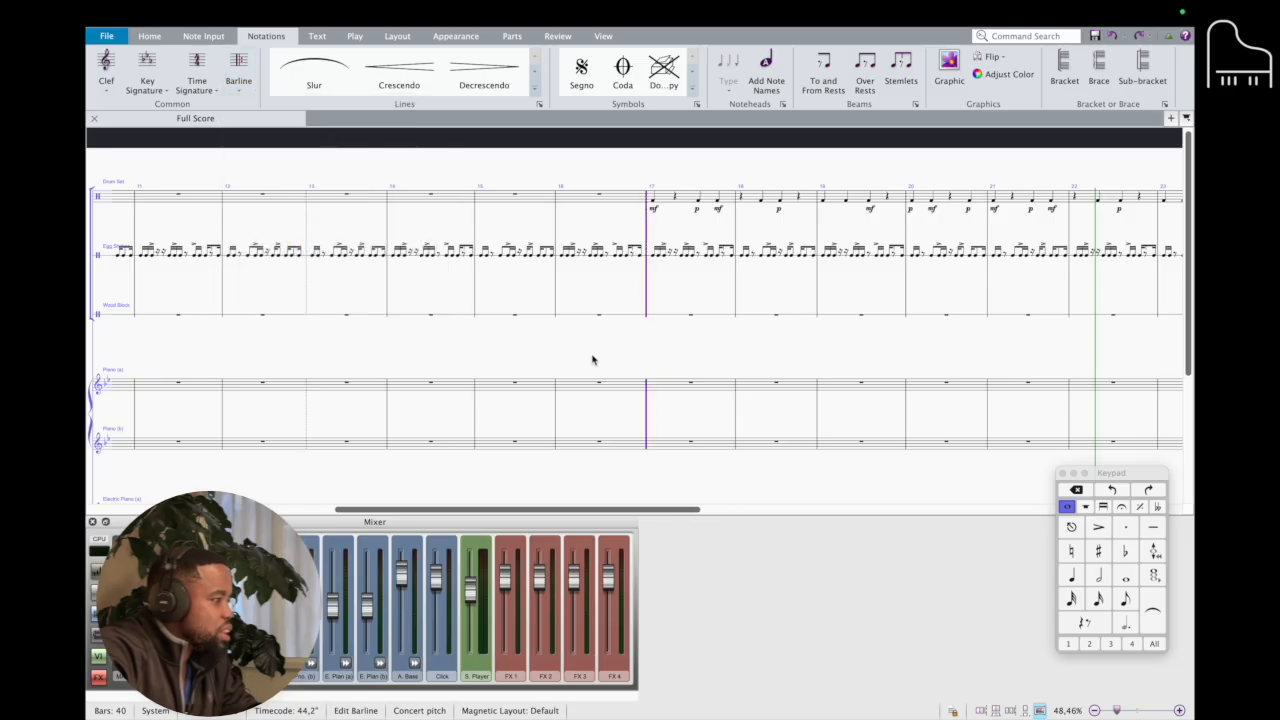
{"action": "key", "text": "Escape"}
- Look over the percussion staves and section barlines from bar 9 through the empty bars after bar 24
{"action": "scroll", "coordinate": [590, 360], "scroll_direction": "left", "scroll_amount": 5}
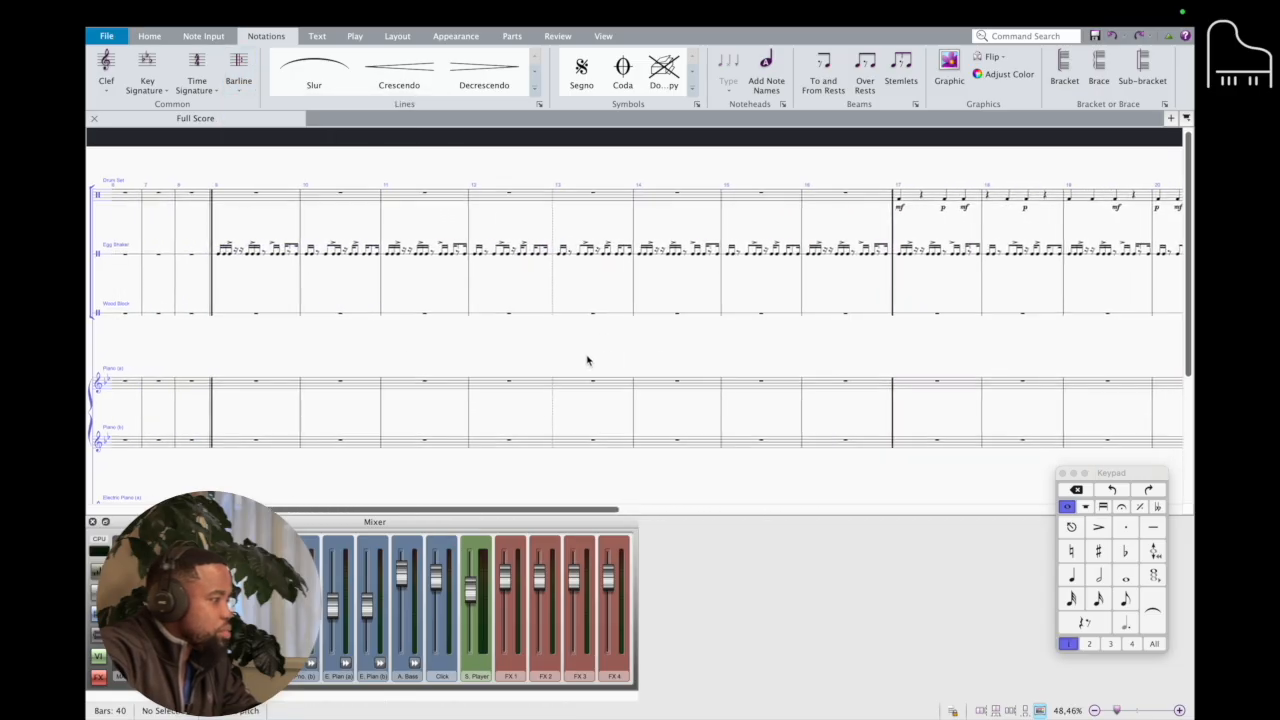
{"action": "scroll", "coordinate": [587, 361], "scroll_direction": "down", "scroll_amount": 3}
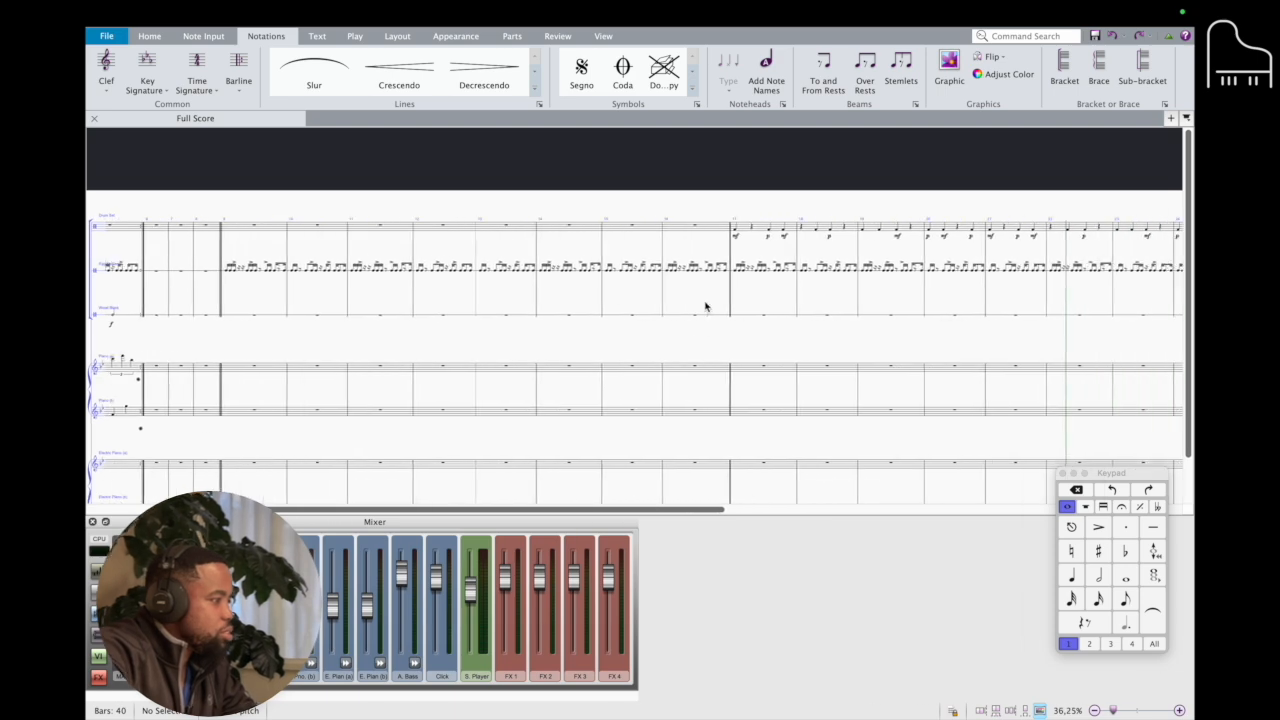
{"action": "scroll", "coordinate": [710, 307], "scroll_direction": "right", "scroll_amount": 5}
{"action": "scroll", "coordinate": [1018, 440], "scroll_direction": "down", "scroll_amount": 2}
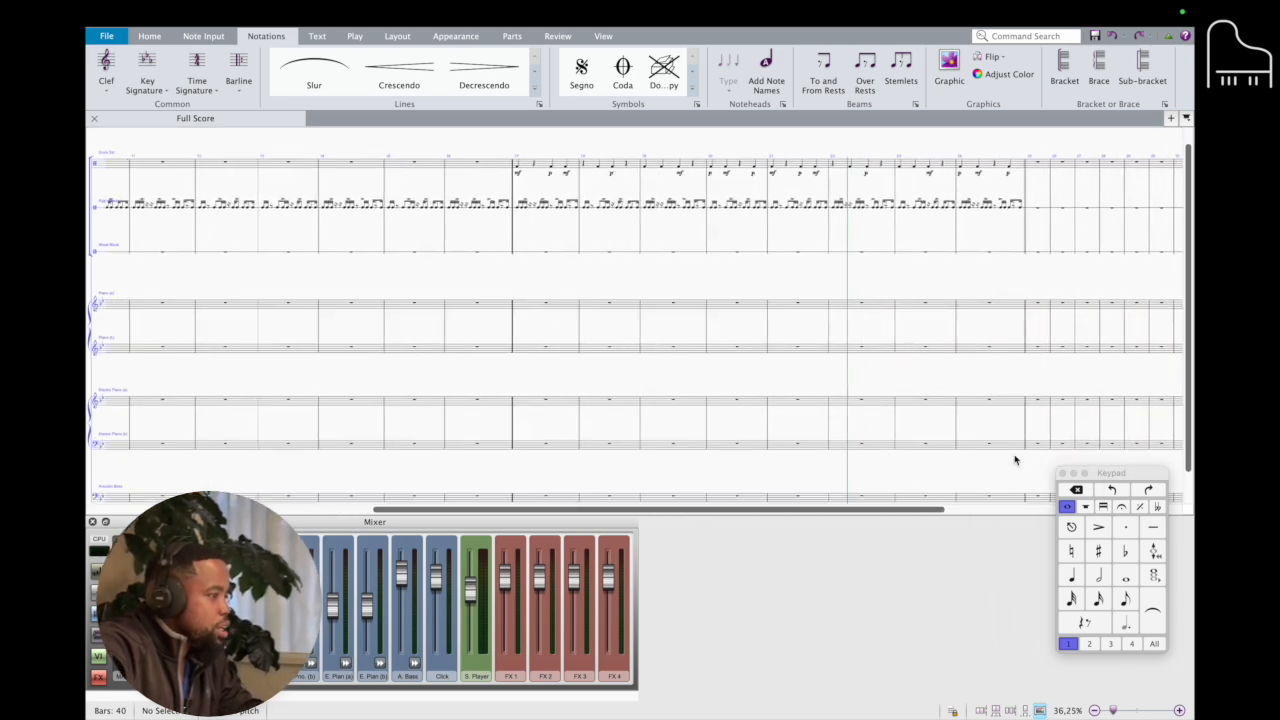
{"action": "scroll", "coordinate": [1016, 445], "scroll_direction": "right", "scroll_amount": 2}
{"action": "scroll", "coordinate": [1014, 349], "scroll_direction": "up", "scroll_amount": 2}
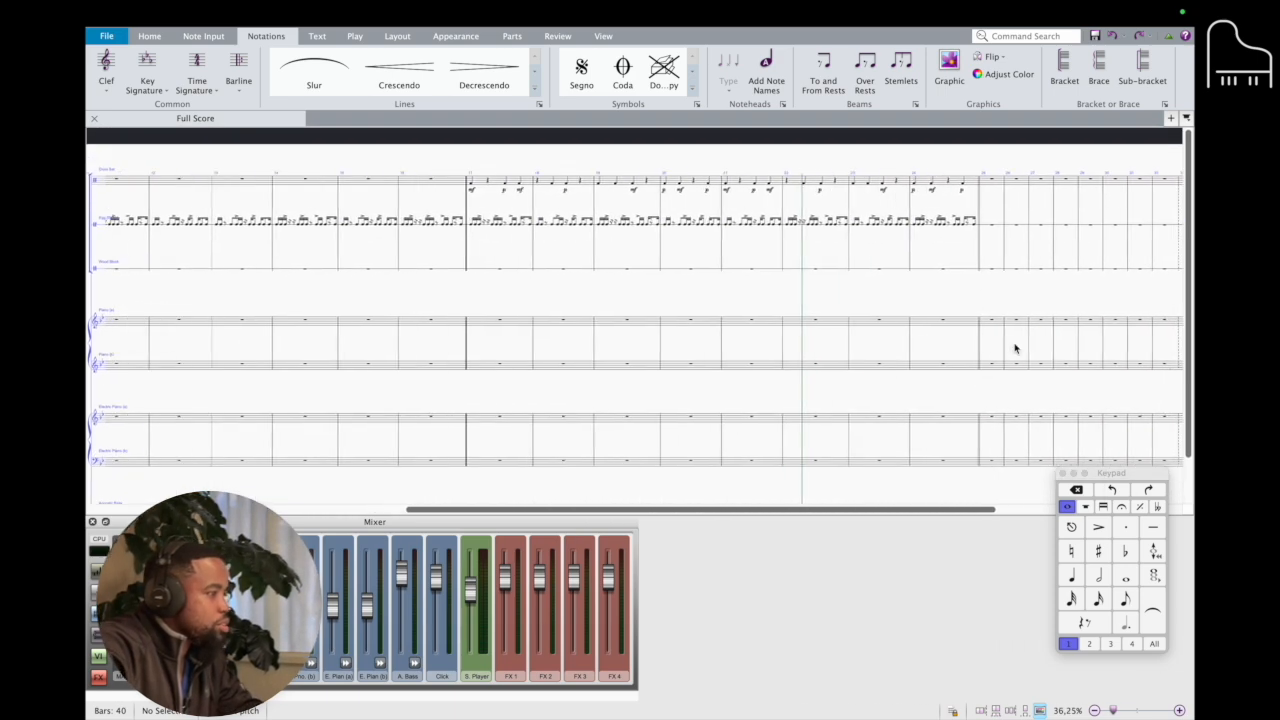
{"action": "scroll", "coordinate": [1014, 349], "scroll_direction": "right", "scroll_amount": 4}
{"action": "scroll", "coordinate": [911, 297], "scroll_direction": "left", "scroll_amount": 10}
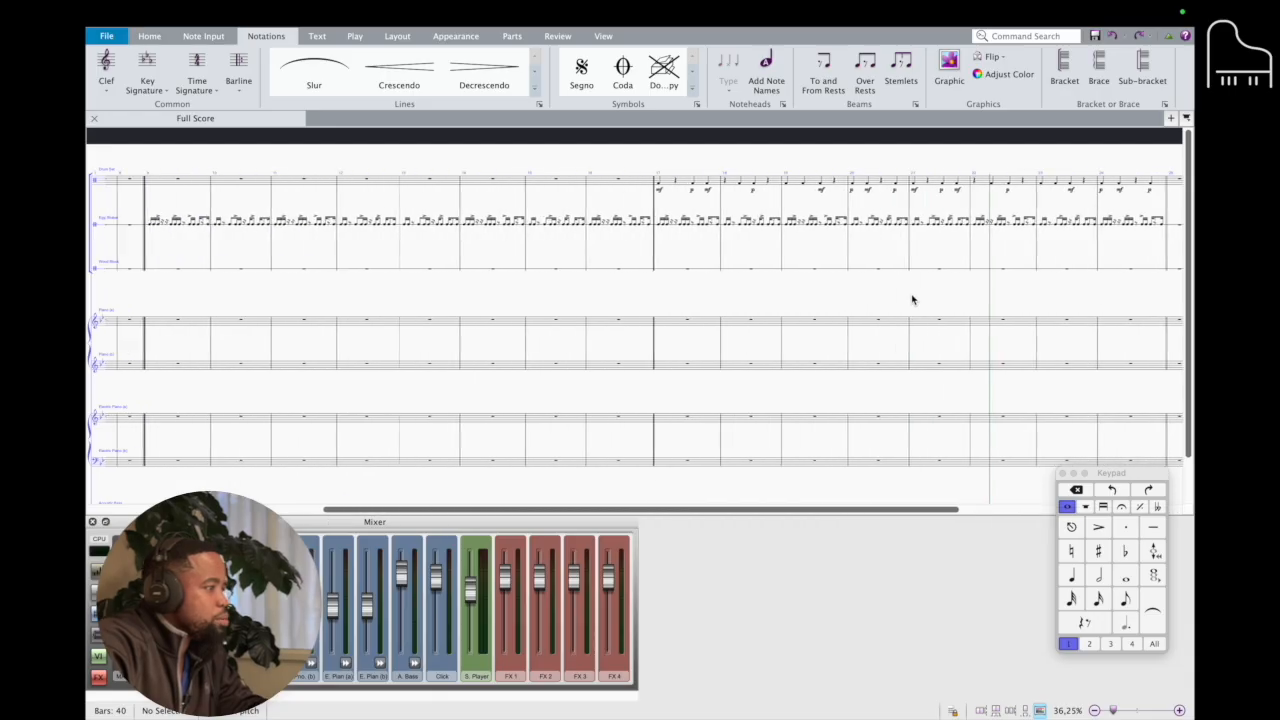
{"action": "scroll", "coordinate": [850, 272], "scroll_direction": "right", "scroll_amount": 8}
{"action": "scroll", "coordinate": [469, 204], "scroll_direction": "right", "scroll_amount": 1}
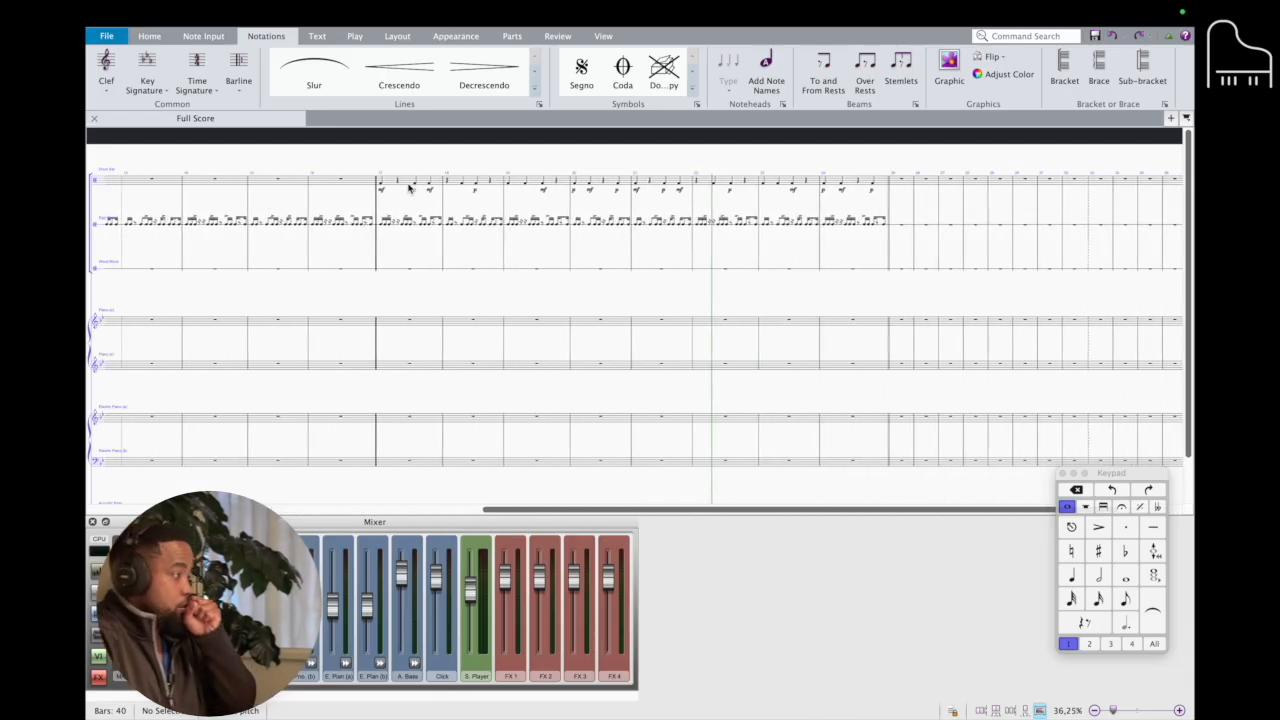
- Shift the Drum Set pattern from bars 17 to 24 into bars 25 to 32 by repeating the passage and clearing the original
{"action": "left_click", "coordinate": [393, 184]}
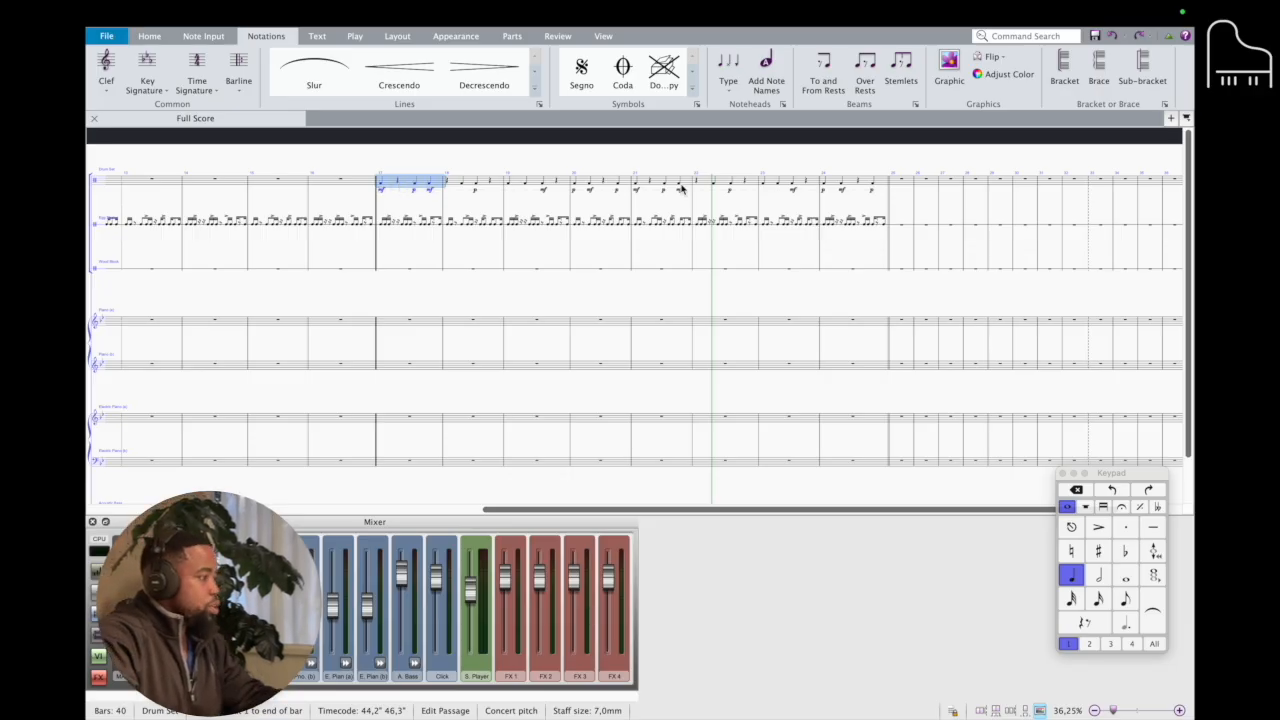
{"action": "left_click", "coordinate": [877, 188], "text": "shift"}
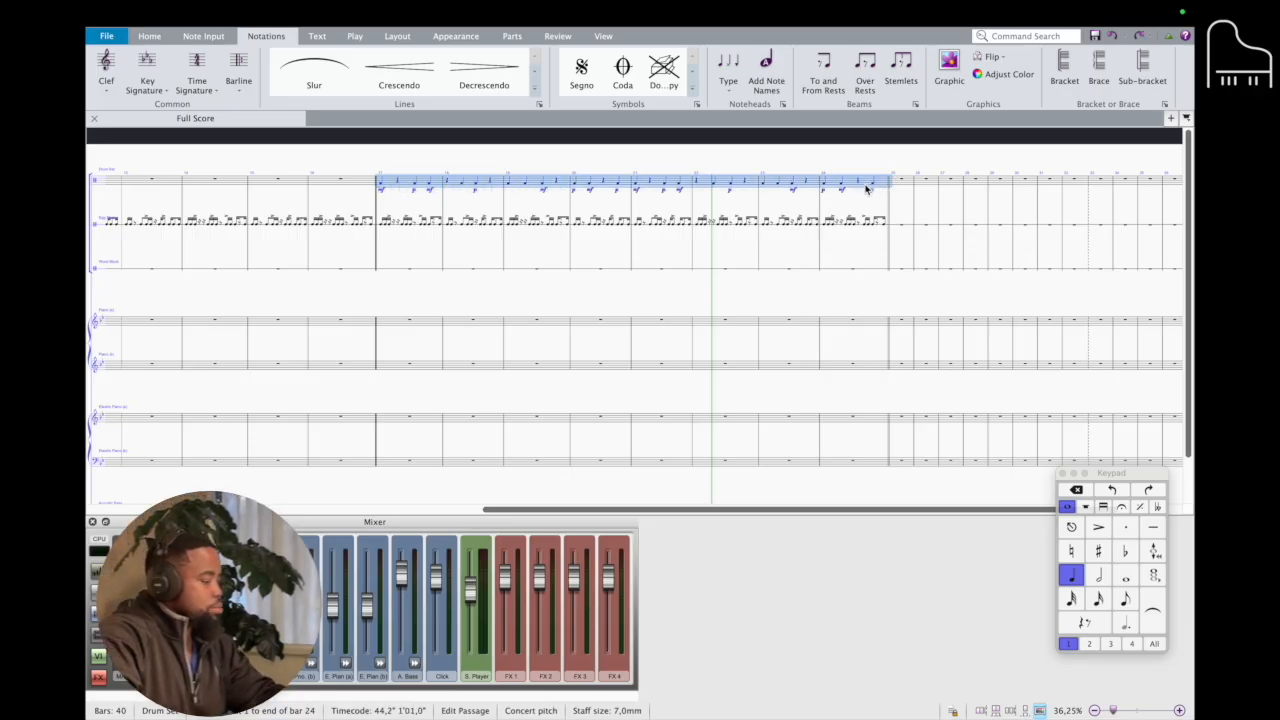
{"action": "key", "text": "r"}
{"action": "left_click", "coordinate": [393, 184]}
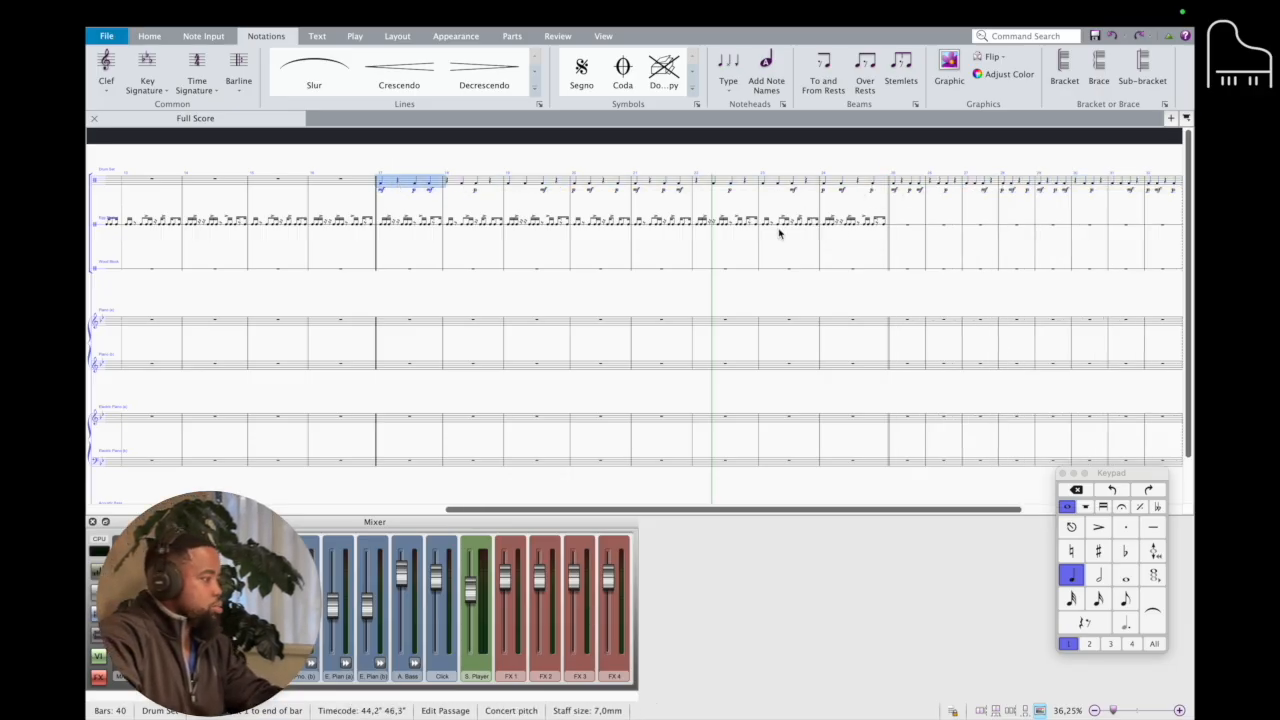
{"action": "left_click", "coordinate": [884, 188], "text": "shift"}
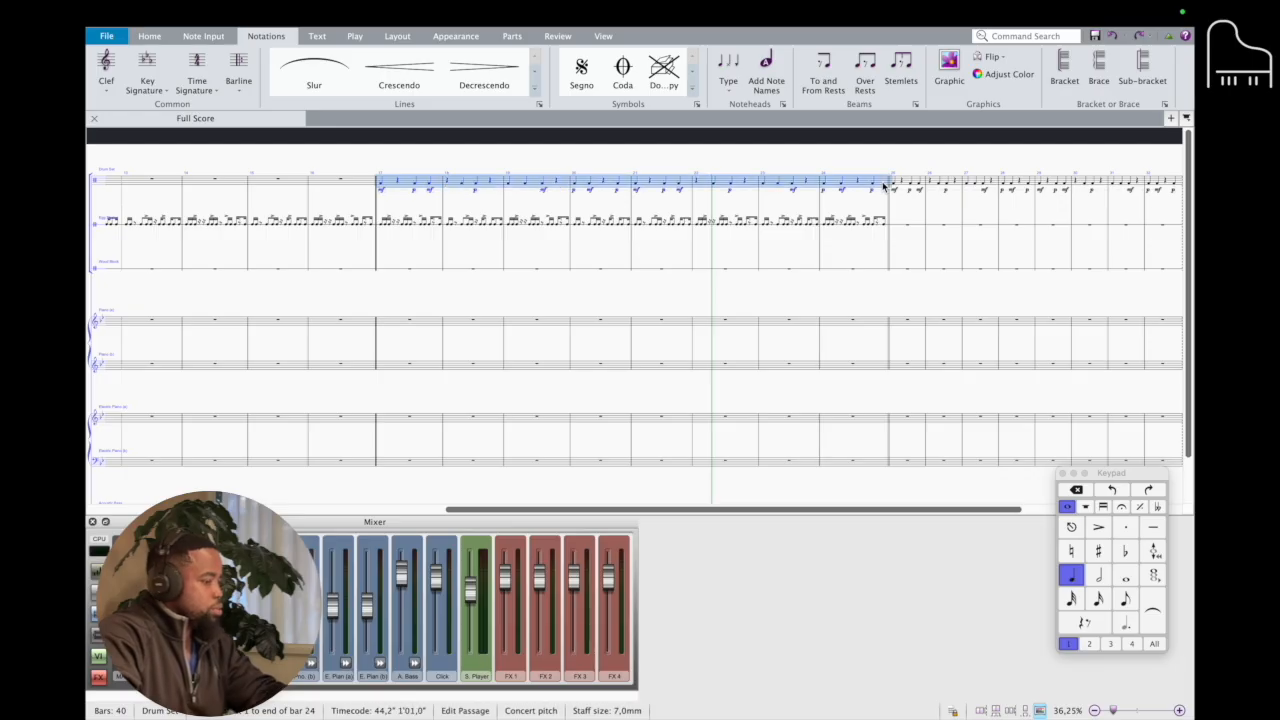
{"action": "key", "text": "Escape"}
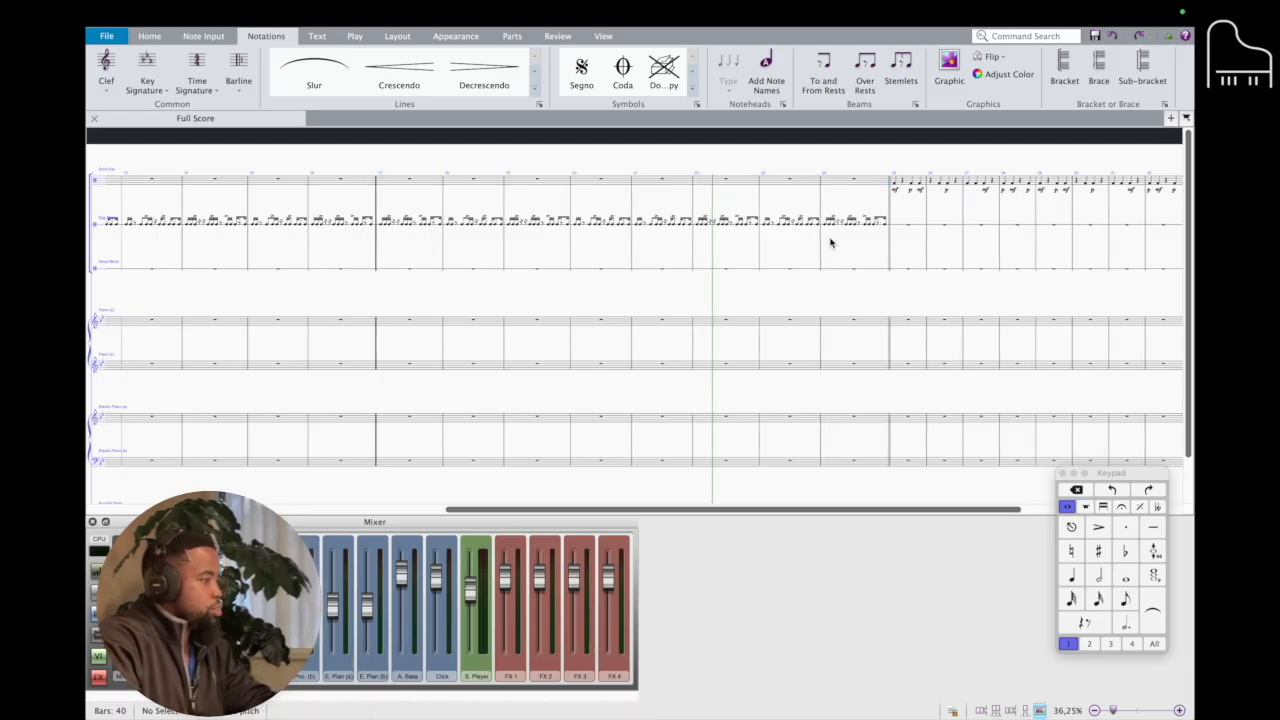
- Repeat the Egg Shaker rhythm of bars 17 to 24 into bars 25 to 32
{"action": "scroll", "coordinate": [830, 243], "scroll_direction": "down", "scroll_amount": 2}
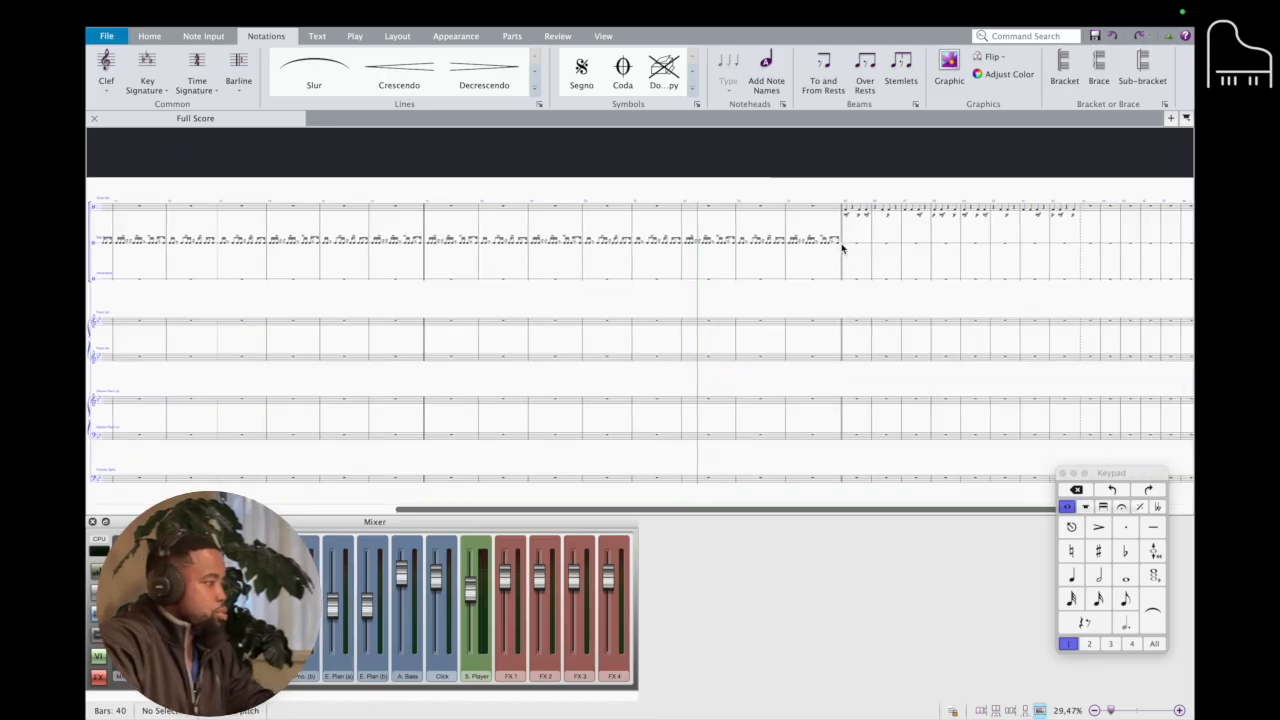
{"action": "scroll", "coordinate": [850, 210], "scroll_direction": "left", "scroll_amount": 15}
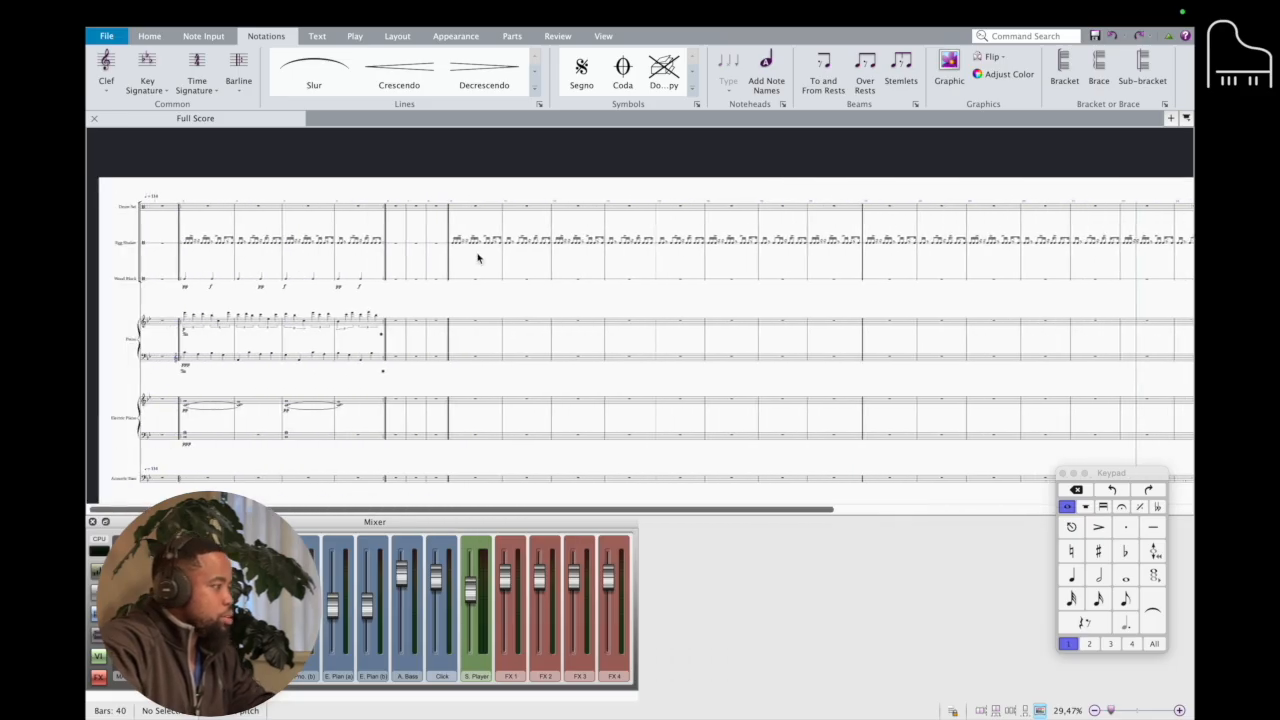
{"action": "left_click", "coordinate": [866, 248]}
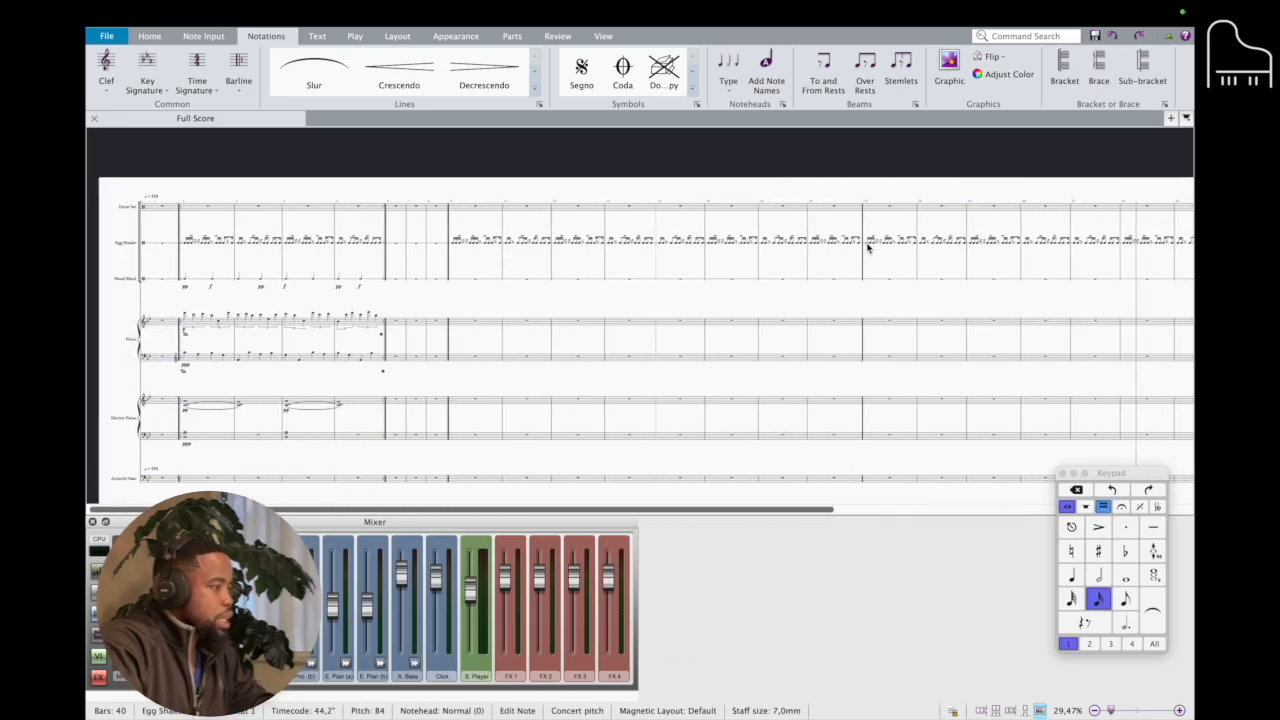
{"action": "scroll", "coordinate": [866, 246], "scroll_direction": "right", "scroll_amount": 8}
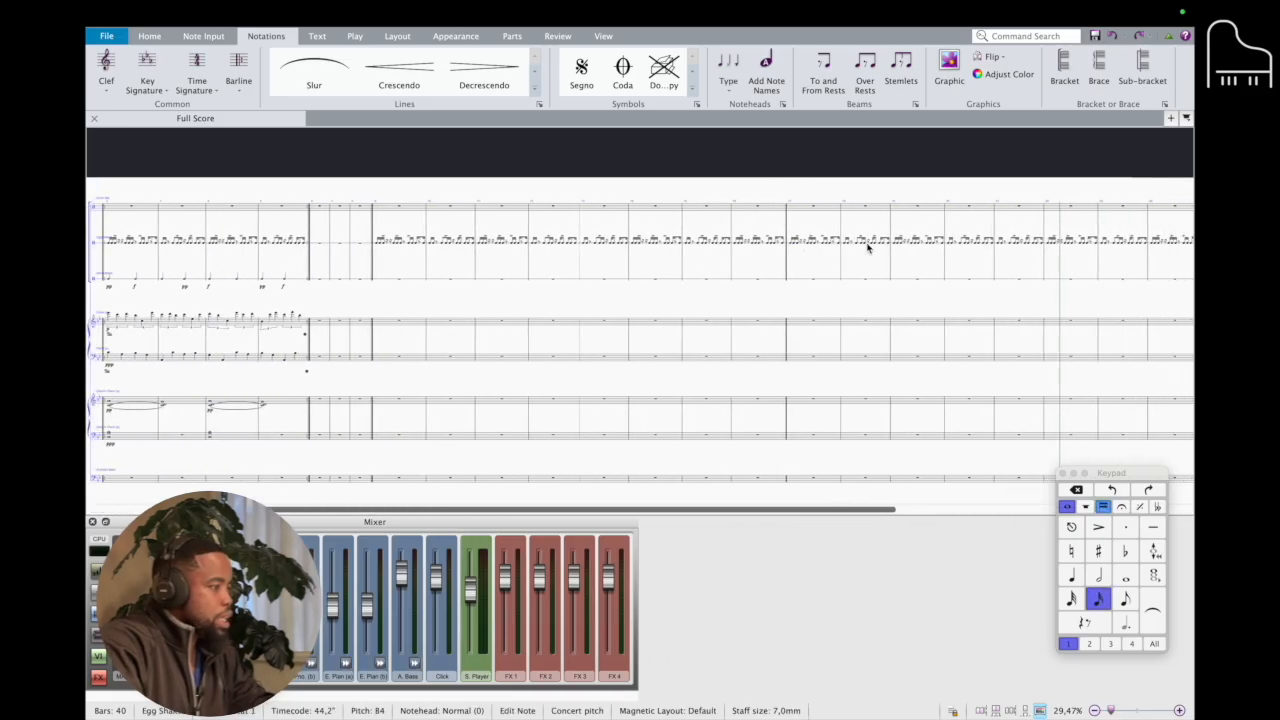
{"action": "left_click", "coordinate": [1037, 246], "text": "shift"}
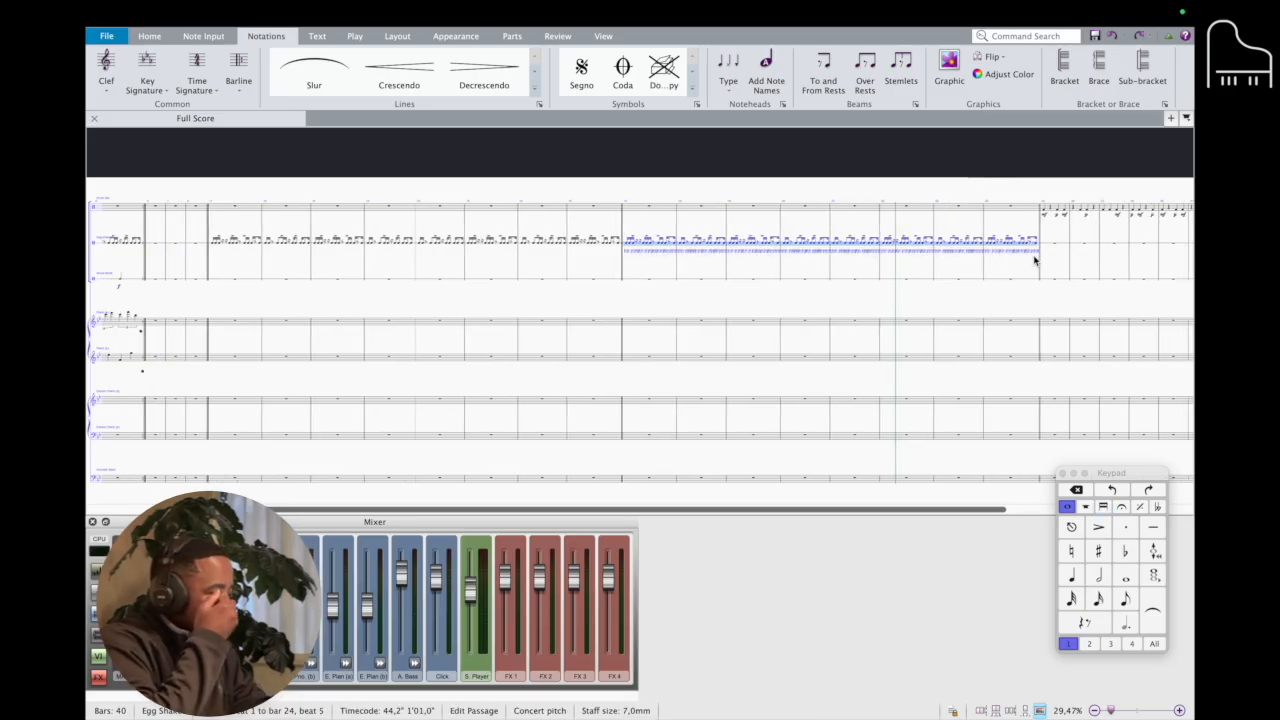
{"action": "key", "text": "r"}
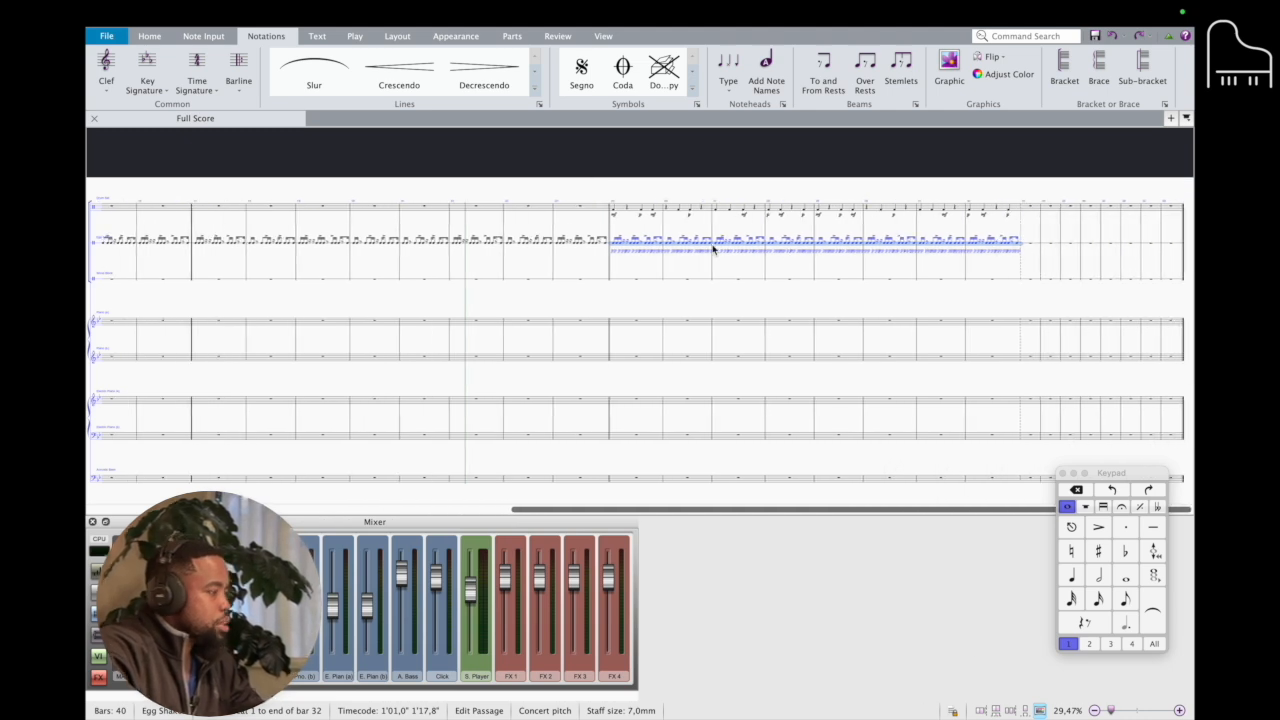
- Set the barline at the end of bar 32 to Normal
{"action": "left_click", "coordinate": [623, 211]}
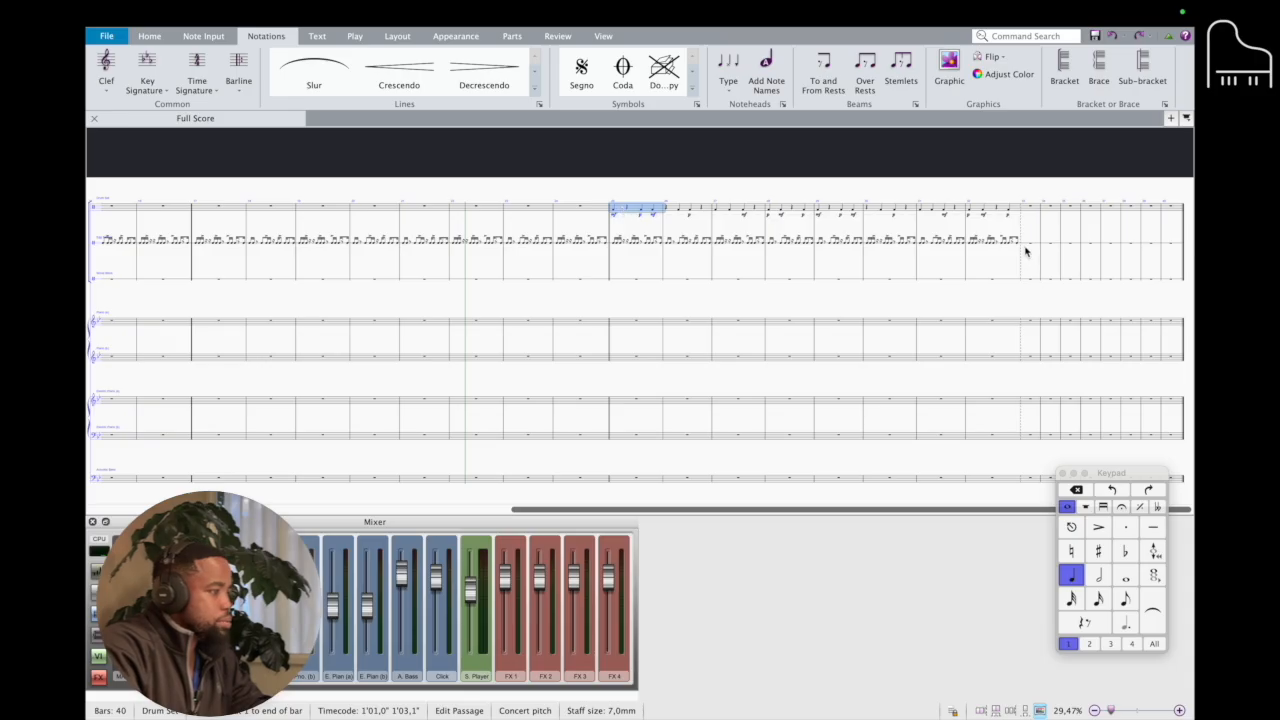
{"action": "key", "text": "Right"}
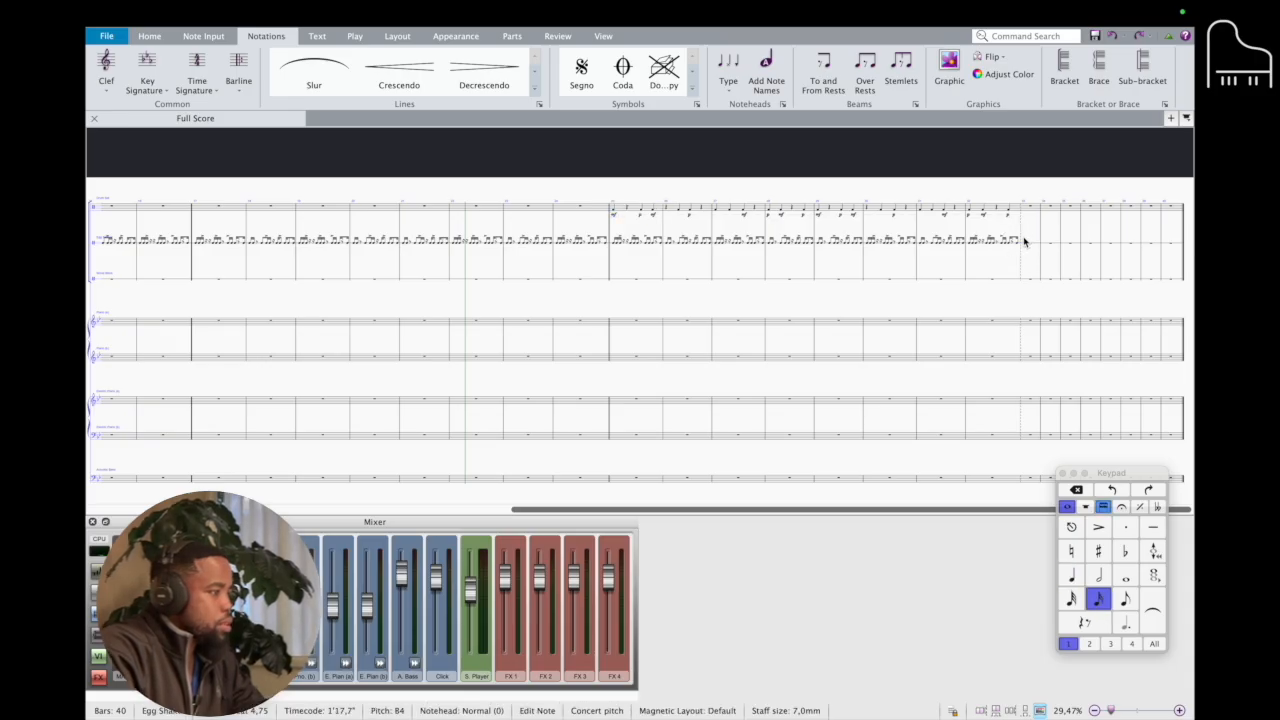
{"action": "left_click", "coordinate": [1020, 223]}
{"action": "left_click", "coordinate": [253, 90]}
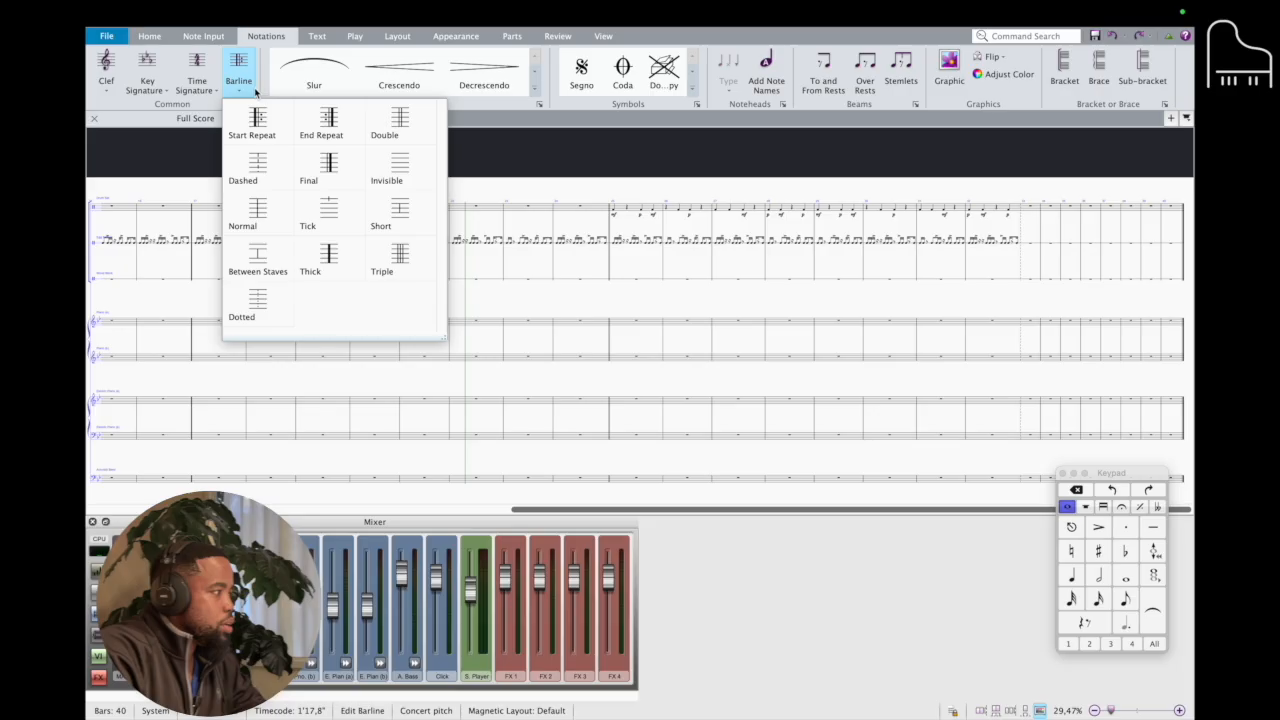
{"action": "left_click", "coordinate": [258, 212]}
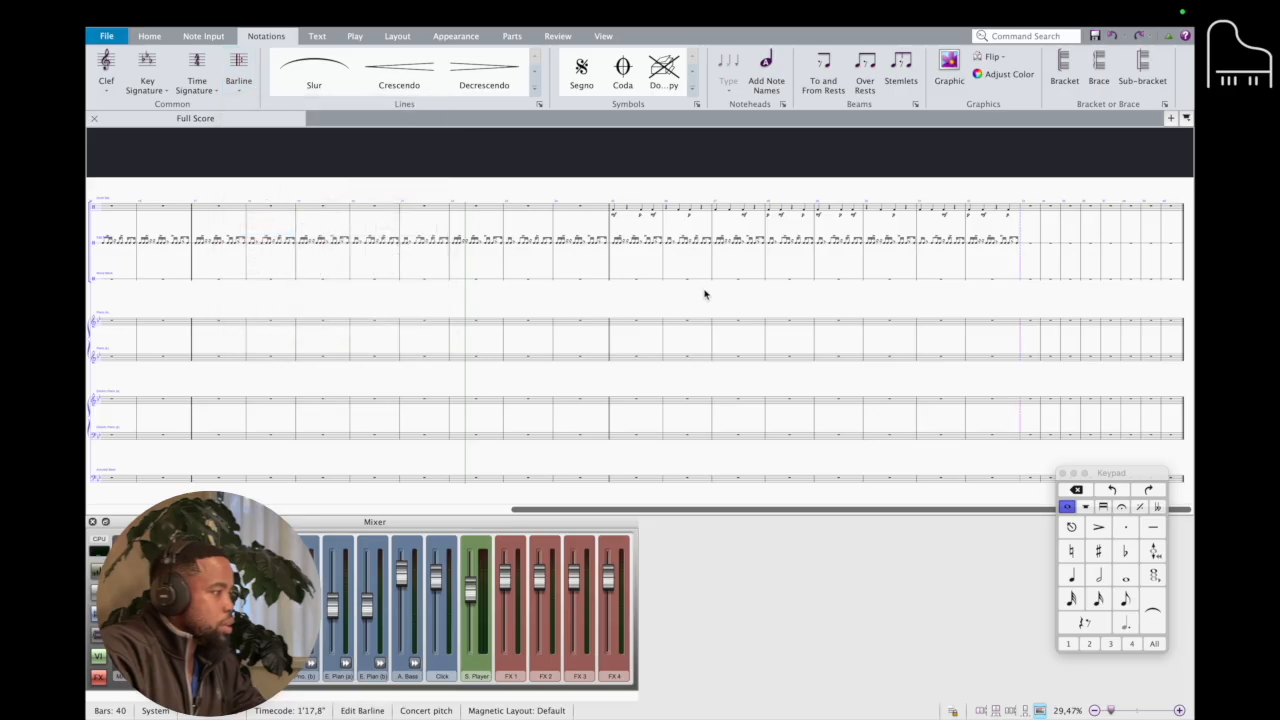
- Copy the Wood Block pattern with its dynamics from bars 2 to 5 into bars 17 to 20 and again into bars 21 to 24
{"action": "scroll", "coordinate": [650, 272], "scroll_direction": "left", "scroll_amount": 15}
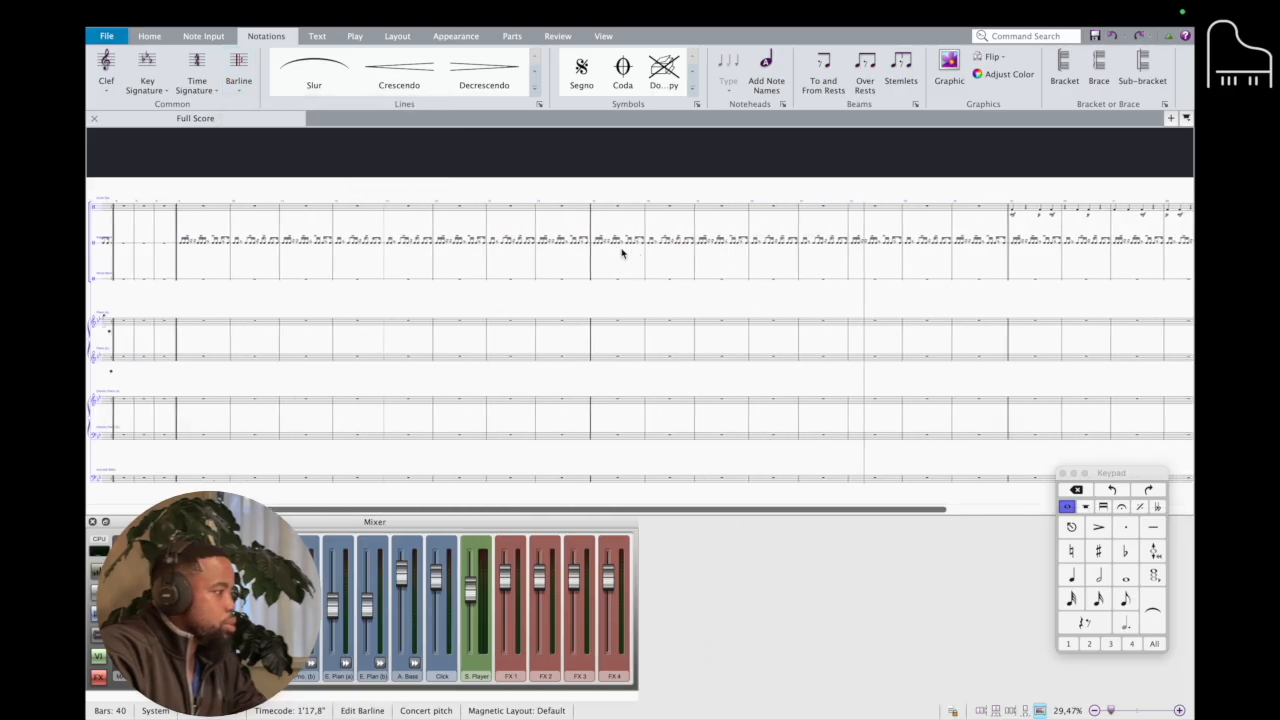
{"action": "scroll", "coordinate": [637, 224], "scroll_direction": "left", "scroll_amount": 12}
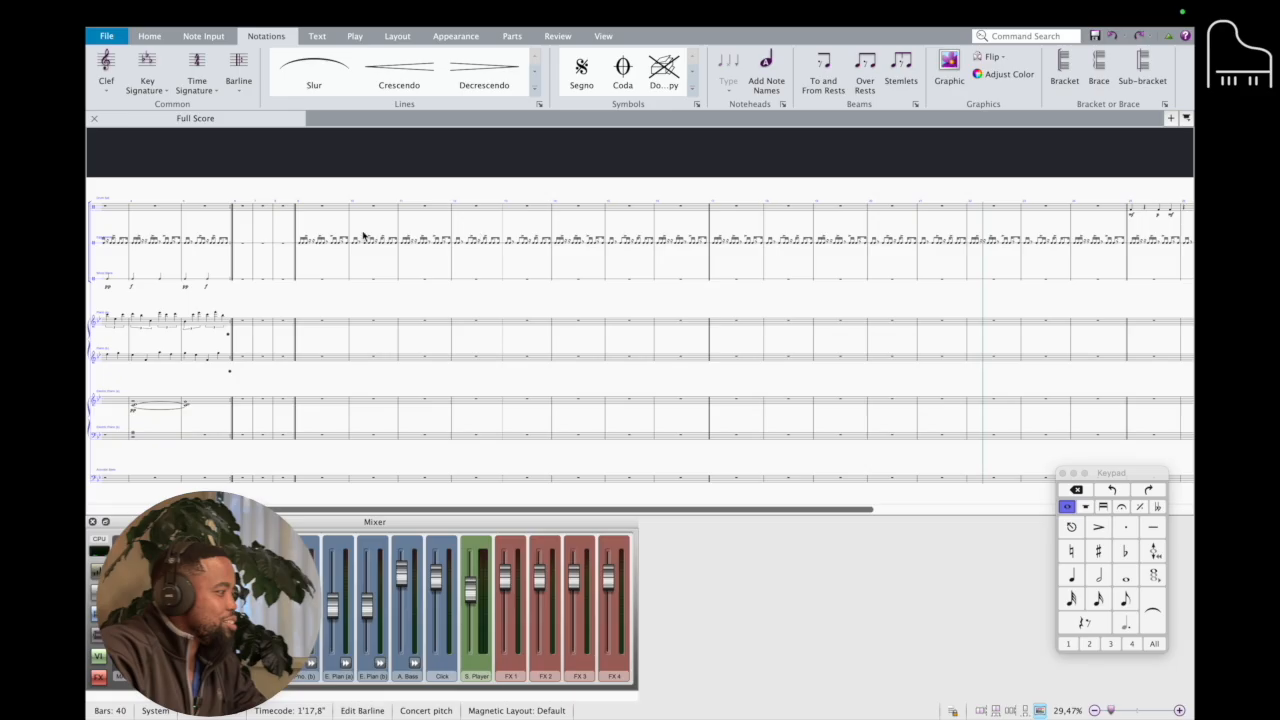
{"action": "scroll", "coordinate": [280, 282], "scroll_direction": "left", "scroll_amount": 5}
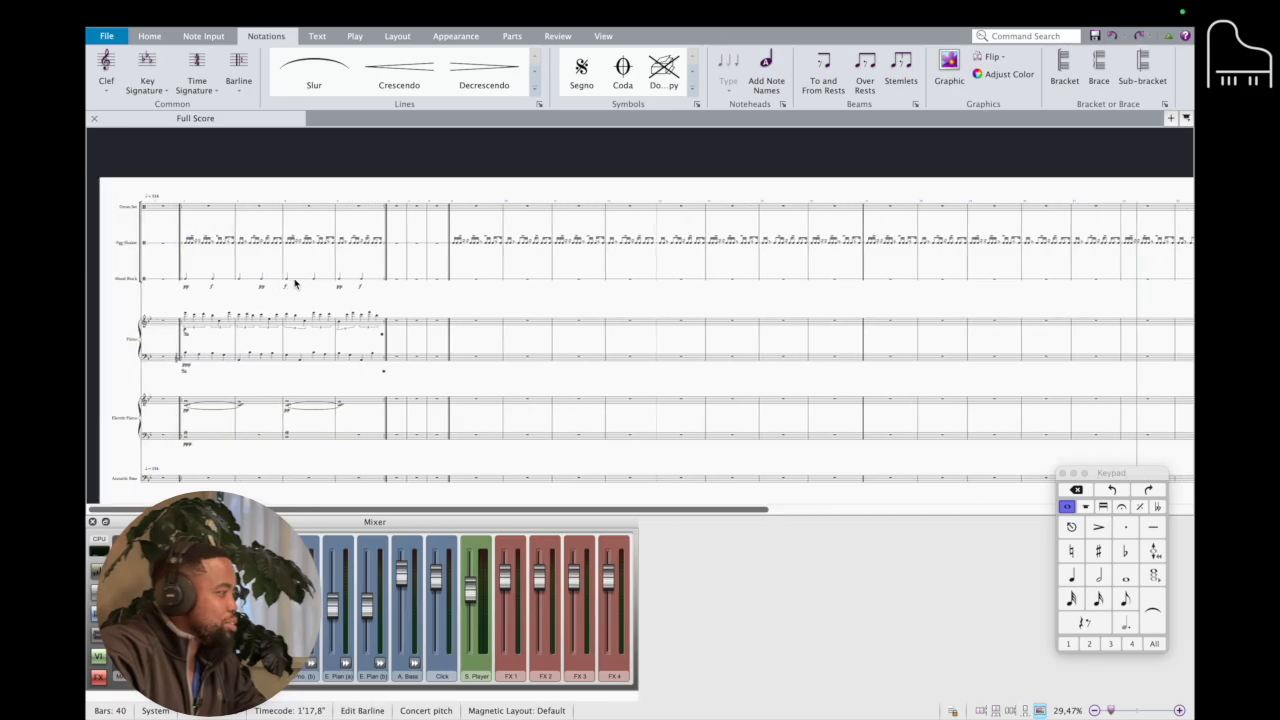
{"action": "left_click", "coordinate": [203, 282]}
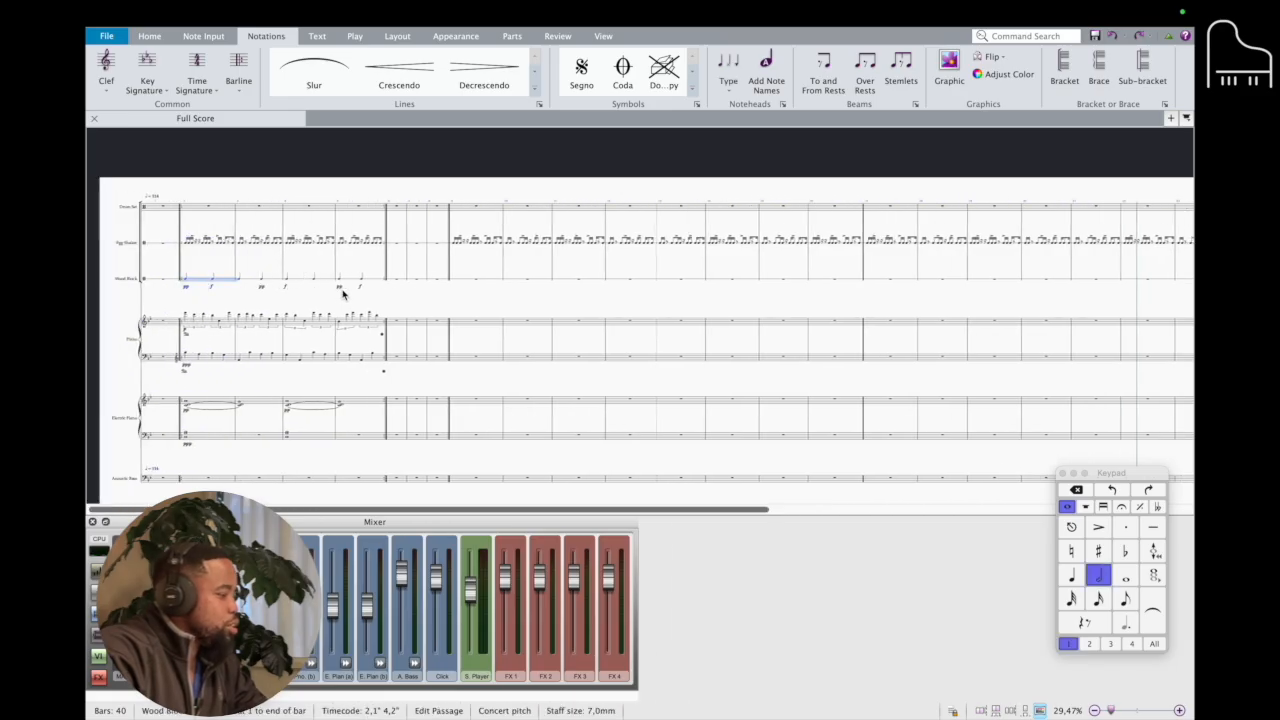
{"action": "left_click", "coordinate": [379, 282], "text": "shift"}
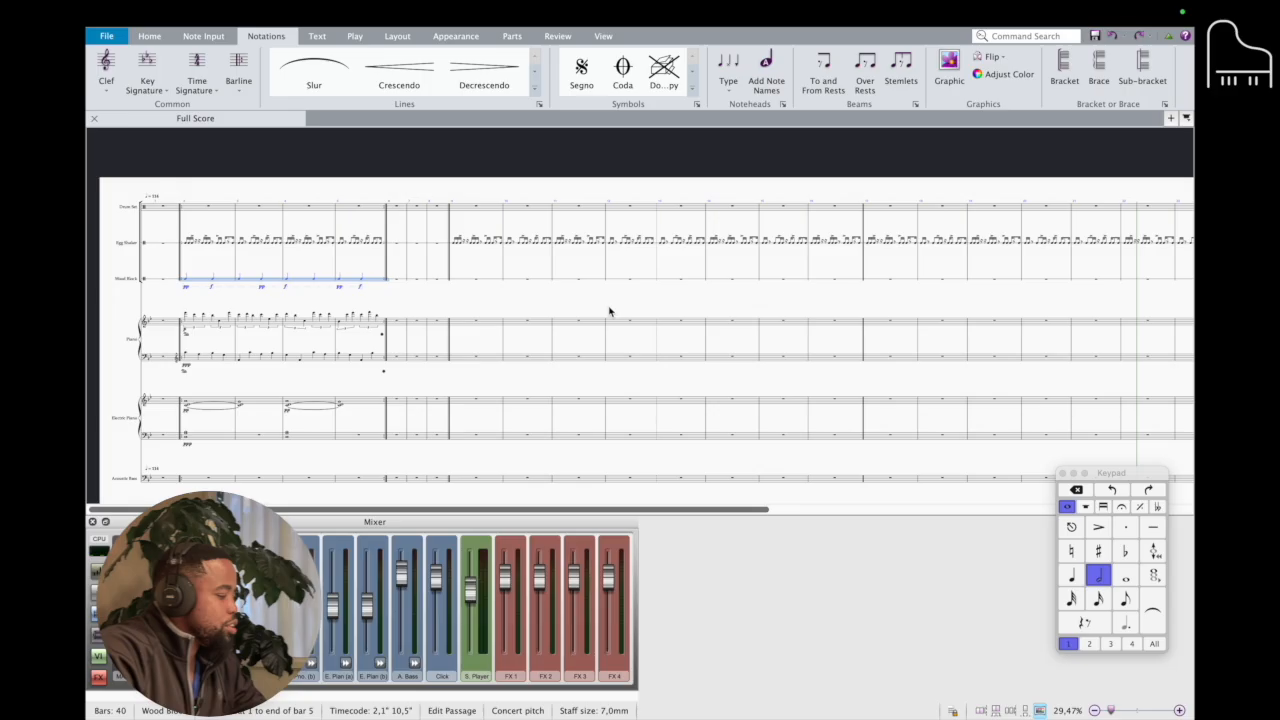
{"action": "left_click", "coordinate": [872, 284], "text": "alt"}
{"action": "left_click", "coordinate": [994, 298], "text": "alt"}
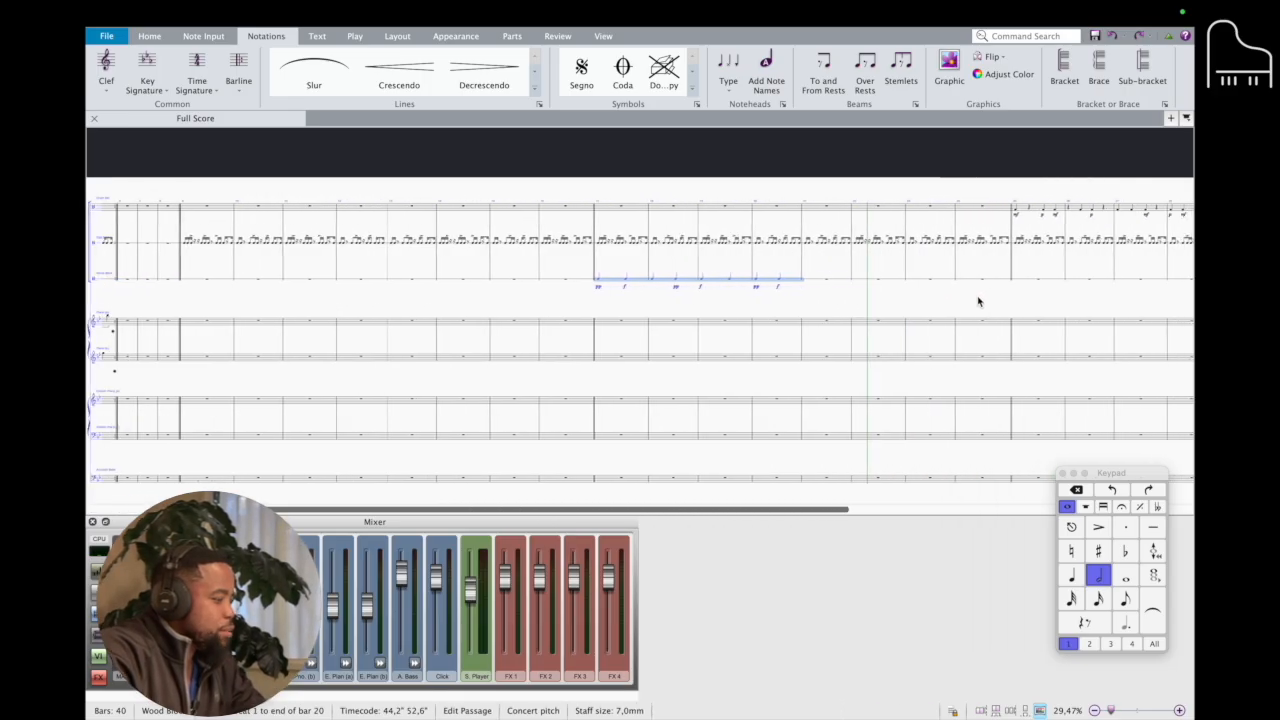
- Play the percussion back from the Egg Shaker's first note in bar 9 to check the Wood Block and Drum Set entries
{"action": "left_click", "coordinate": [185, 243]}
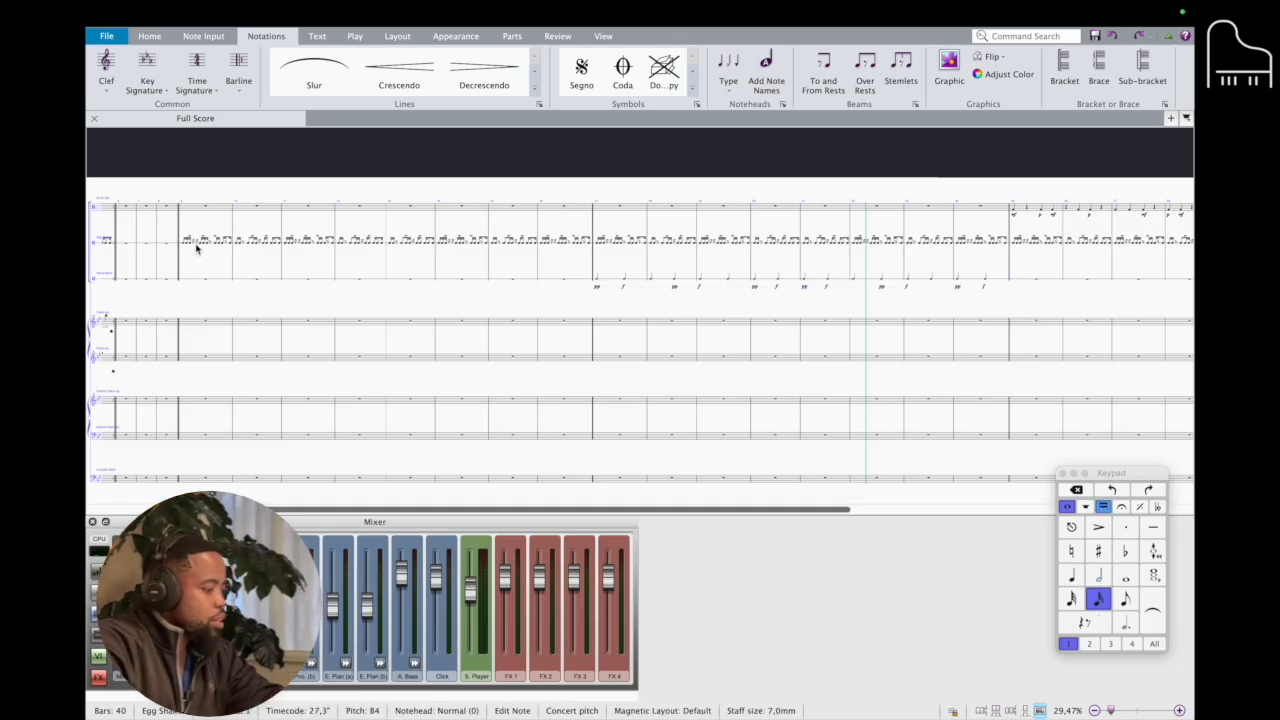
{"action": "key", "text": "space"}
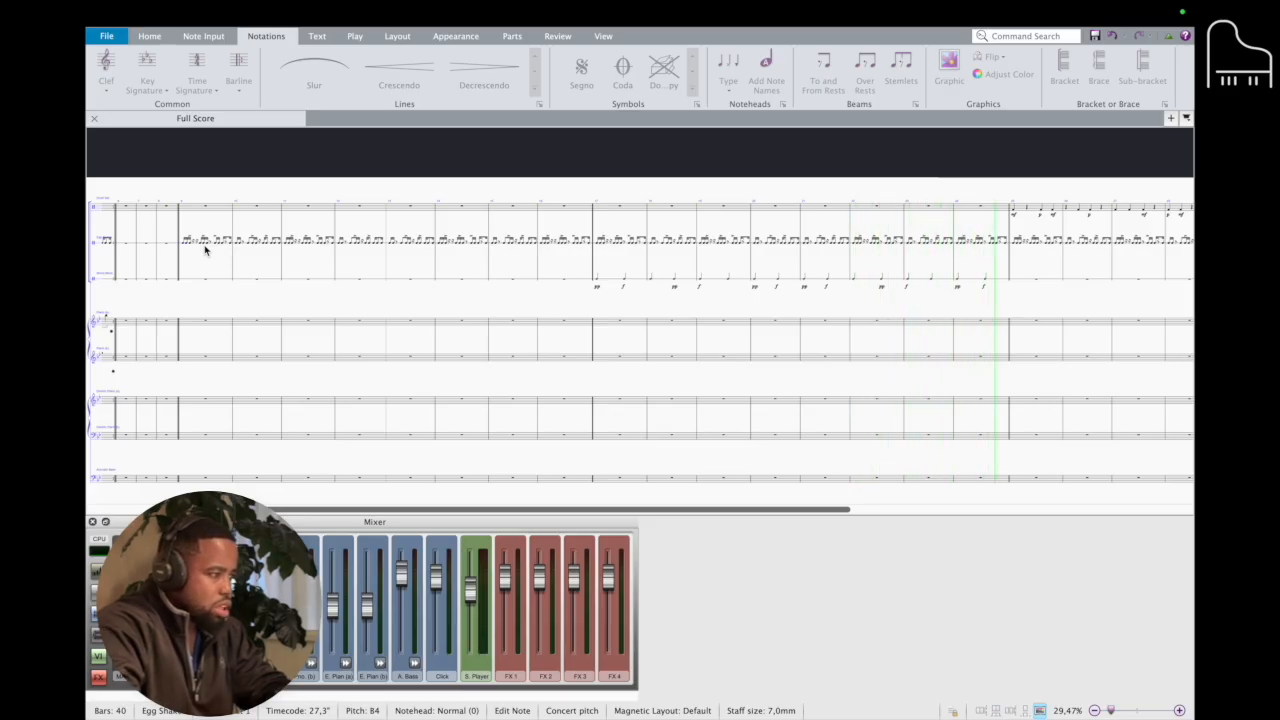
{"action": "key", "text": "space"}
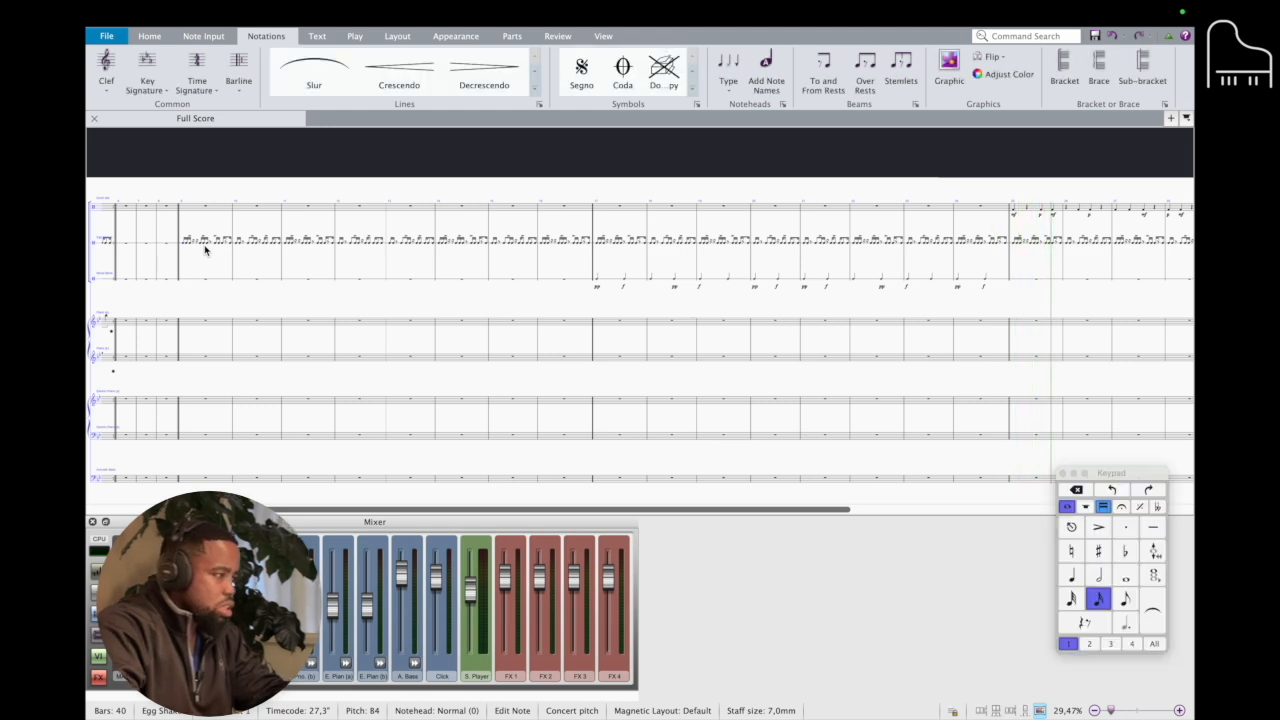
- Repeat the Wood Block passage of bars 17 to 24 into bars 25 to 32
{"action": "left_click", "coordinate": [614, 284]}
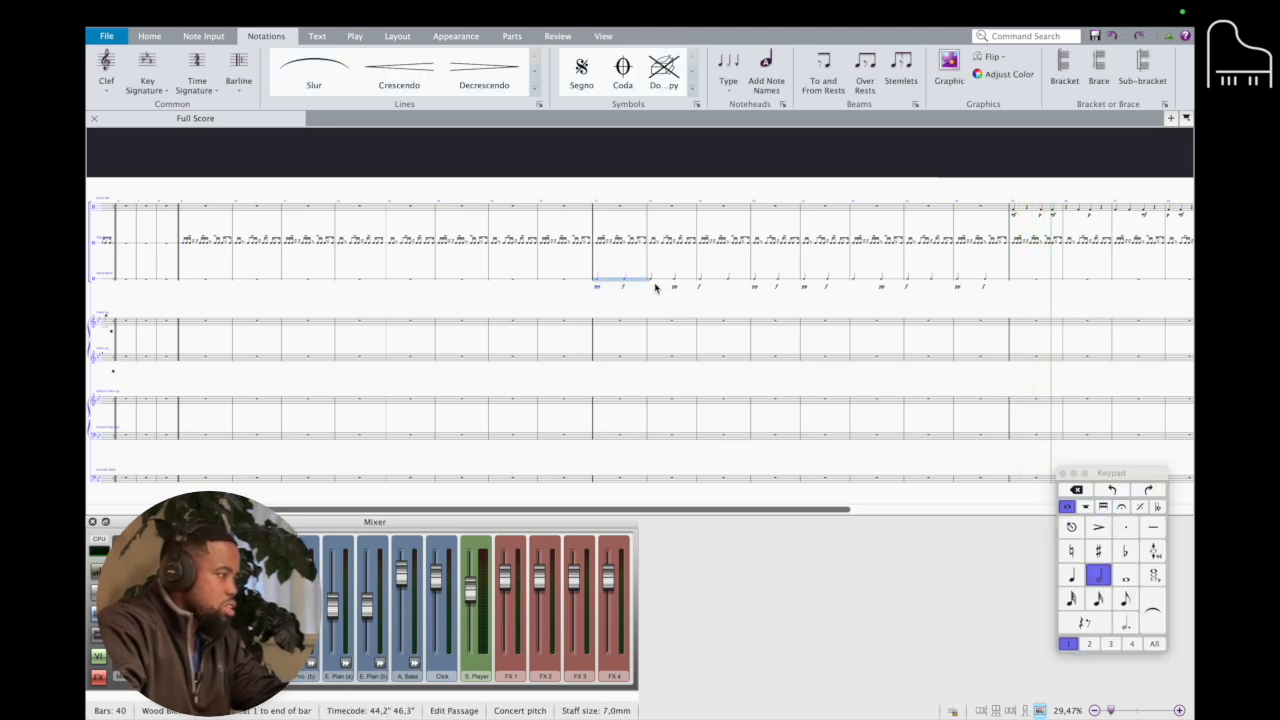
{"action": "left_click", "coordinate": [994, 283], "text": "shift"}
{"action": "key", "text": "r"}
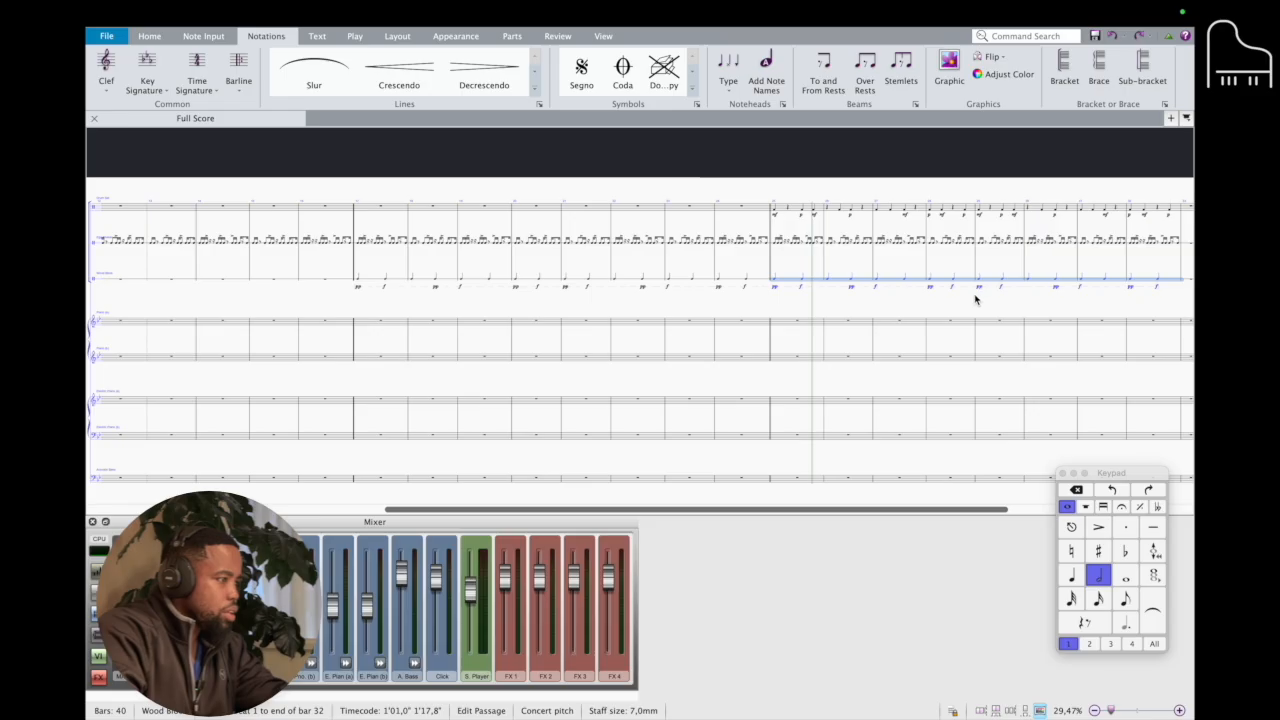
- Play the percussion back from the Wood Block's first note in bar 25 through the end of bar 32
{"action": "scroll", "coordinate": [974, 299], "scroll_direction": "right", "scroll_amount": 5}
{"action": "scroll", "coordinate": [974, 299], "scroll_direction": "down", "scroll_amount": 1}
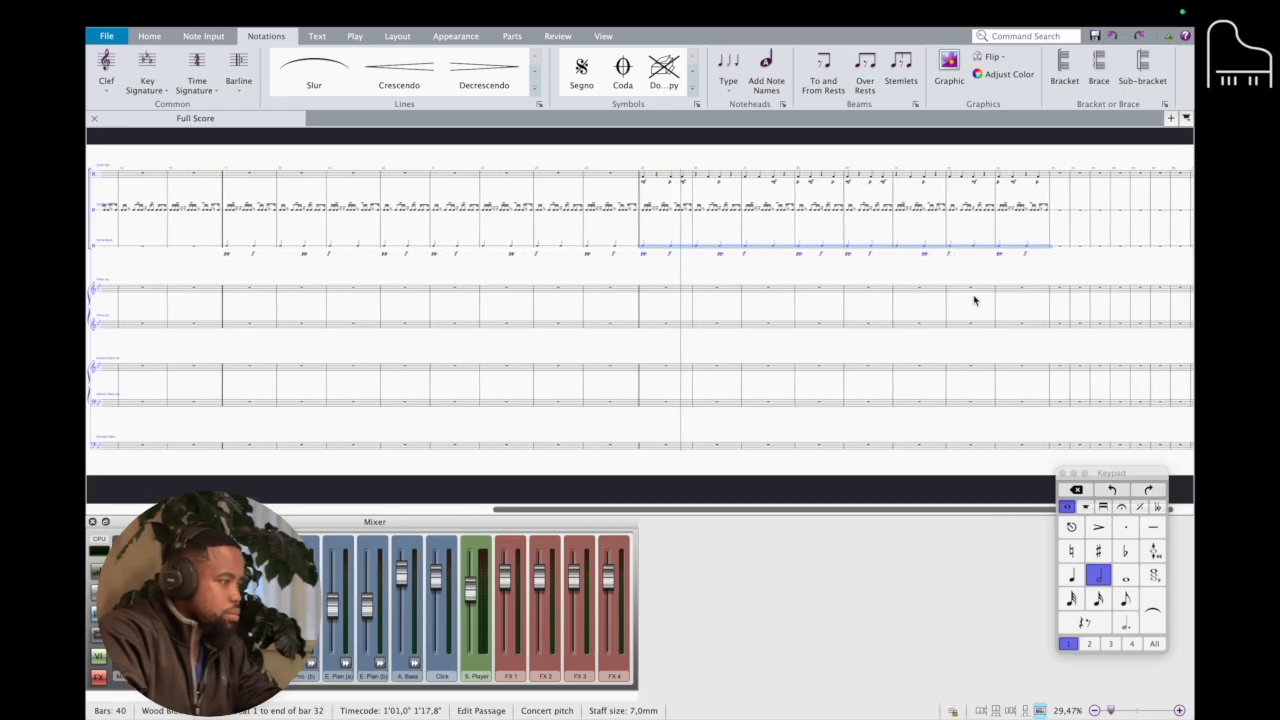
{"action": "left_click", "coordinate": [644, 252]}
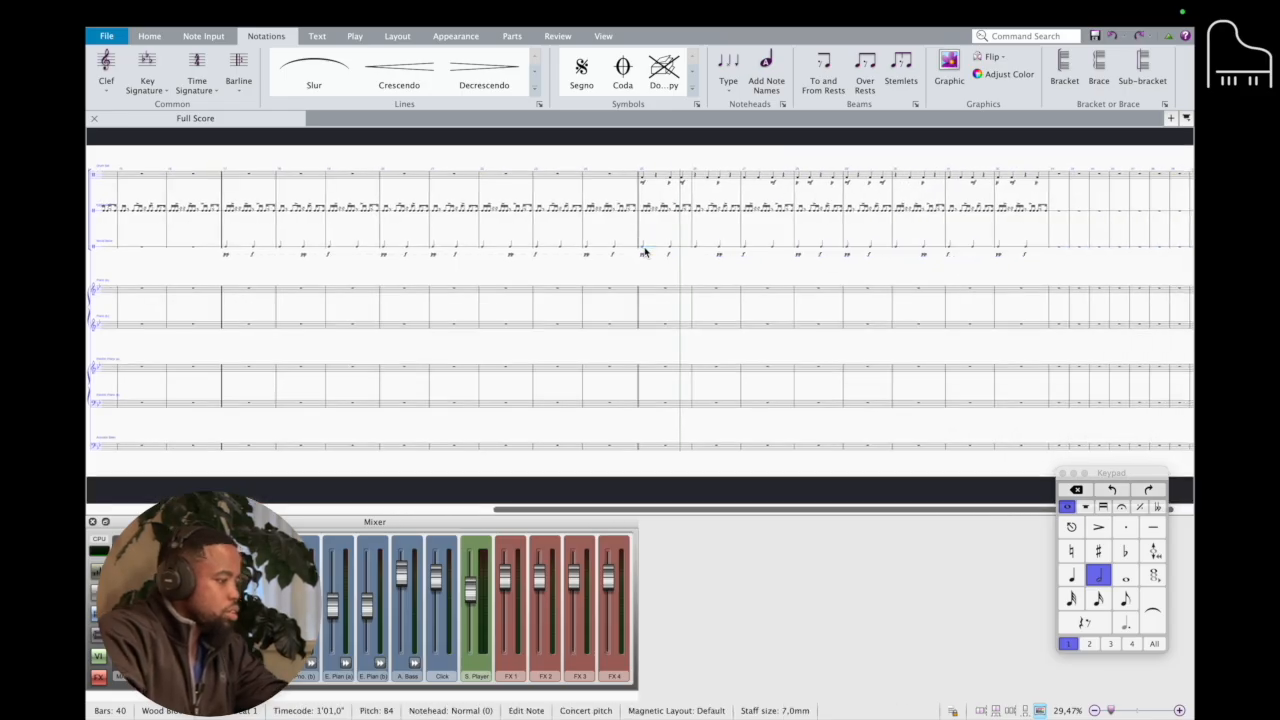
{"action": "key", "text": "space"}
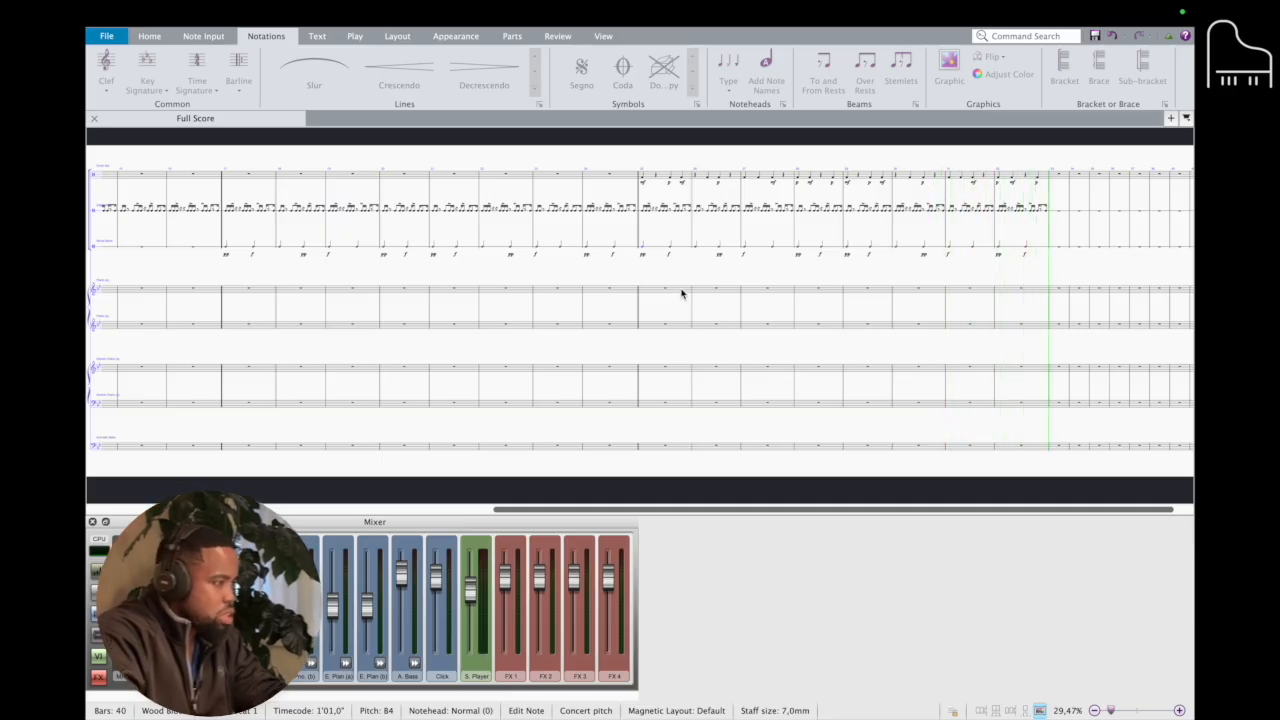
{"action": "key", "text": "space"}
- Copy the Electric Piano passage on both staves from bars 2 to 5 into bars 25 to 28
{"action": "scroll", "coordinate": [720, 293], "scroll_direction": "left", "scroll_amount": 10}
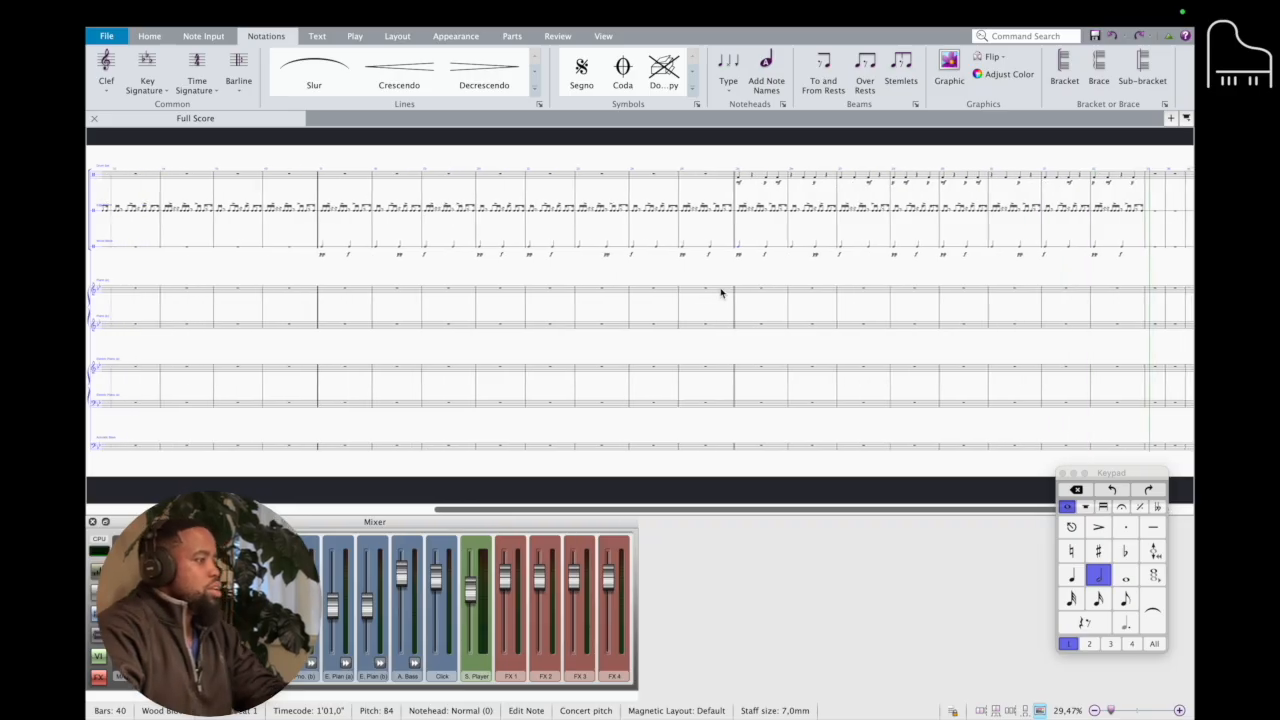
{"action": "scroll", "coordinate": [721, 293], "scroll_direction": "down", "scroll_amount": 2}
{"action": "scroll", "coordinate": [720, 293], "scroll_direction": "down", "scroll_amount": 1}
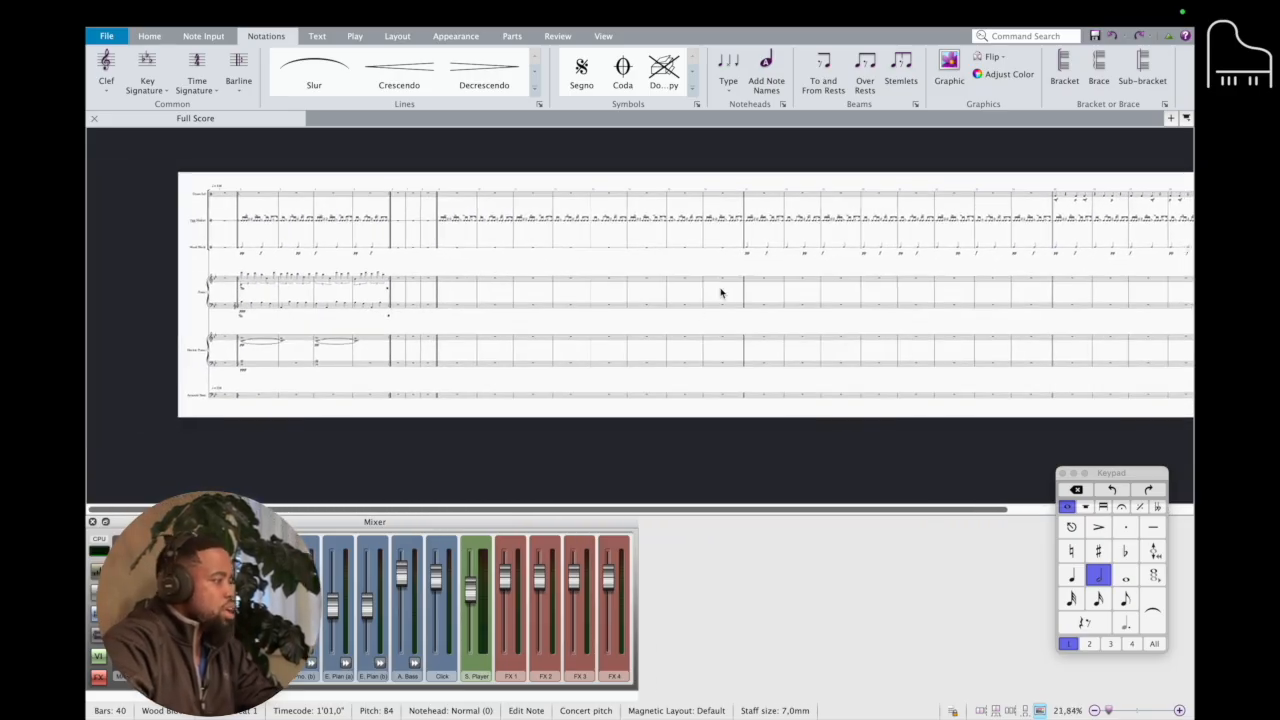
{"action": "scroll", "coordinate": [473, 341], "scroll_direction": "right", "scroll_amount": 3}
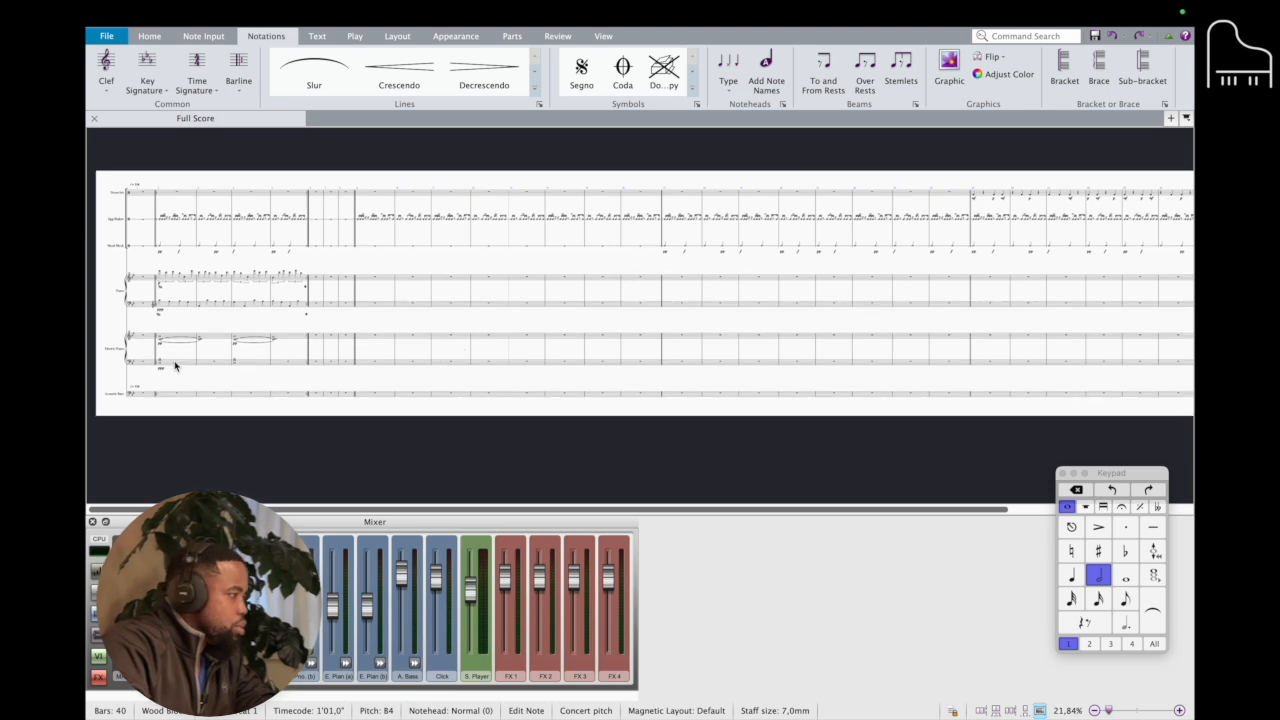
{"action": "left_click", "coordinate": [175, 366]}
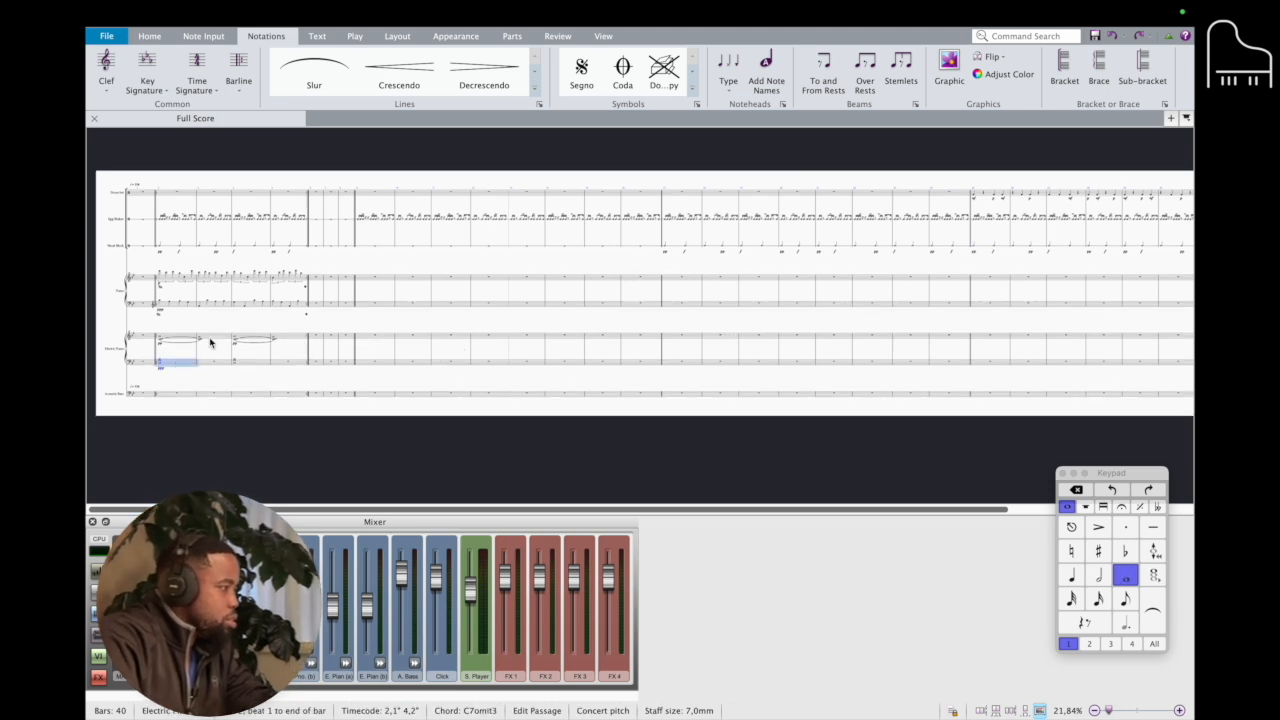
{"action": "left_click", "coordinate": [291, 341]}
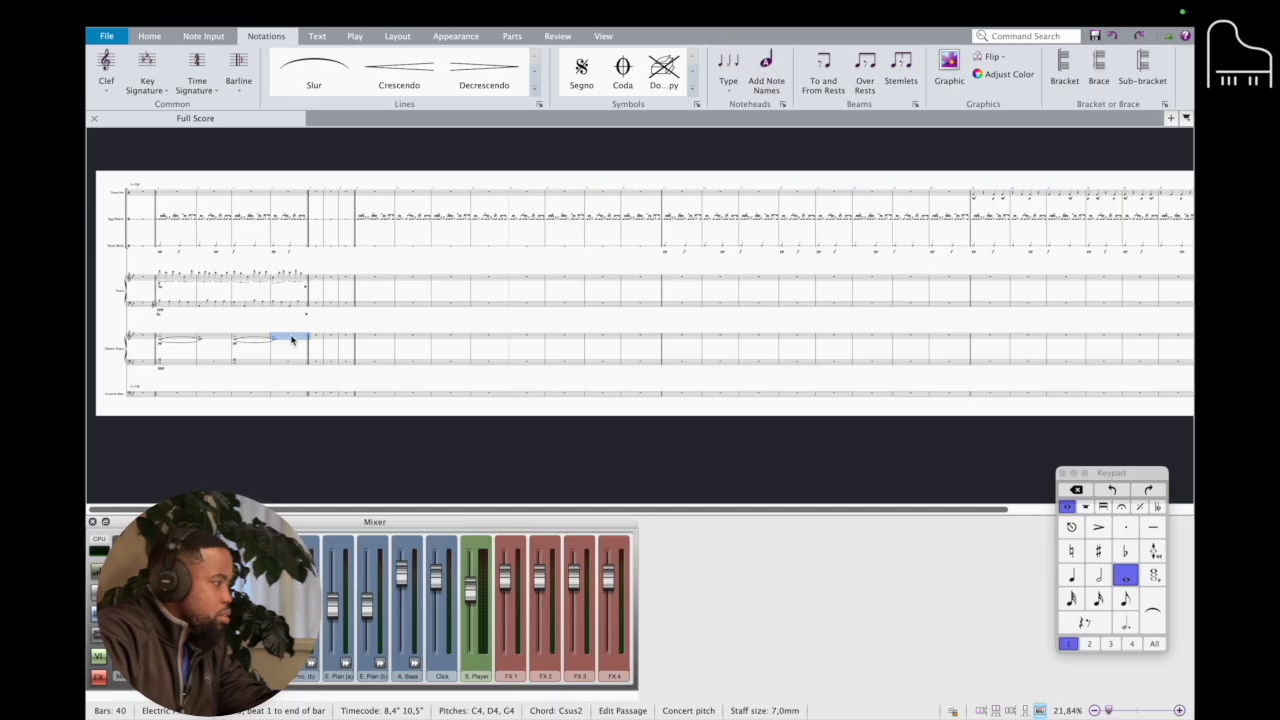
{"action": "left_click", "coordinate": [192, 366], "text": "shift"}
{"action": "scroll", "coordinate": [383, 379], "scroll_direction": "right", "scroll_amount": 2}
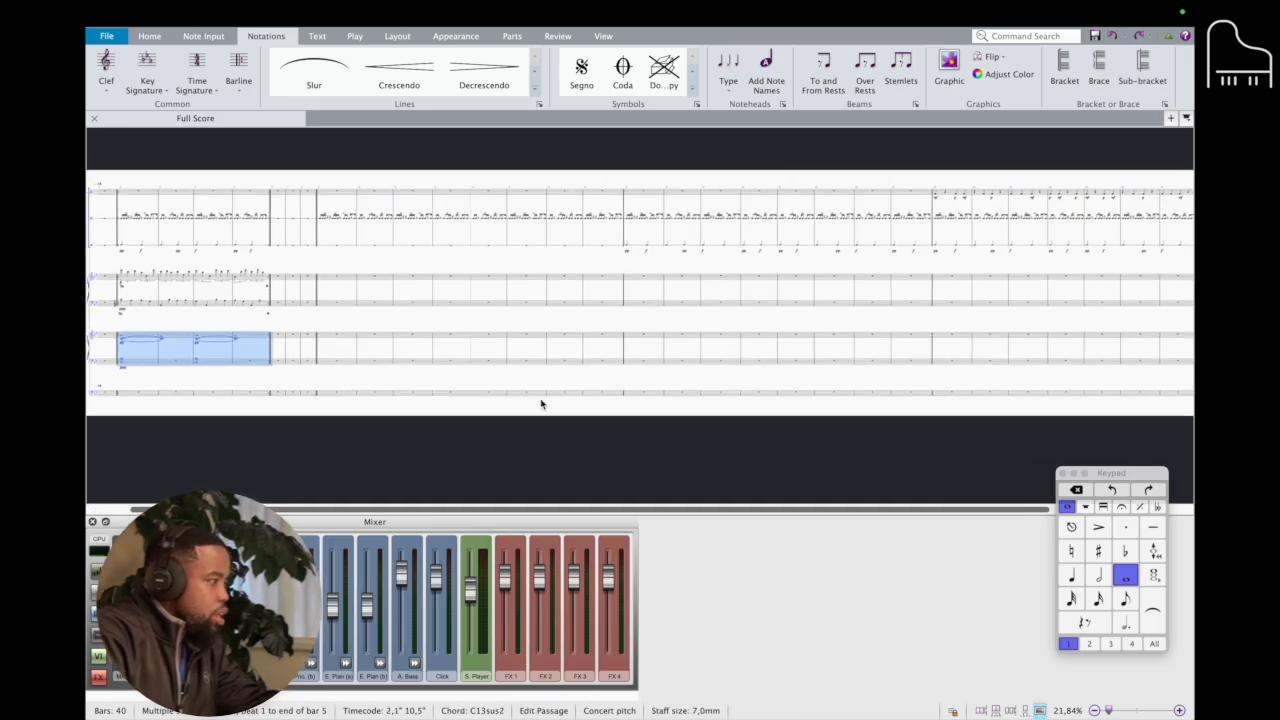
{"action": "left_click", "coordinate": [942, 341], "text": "alt"}
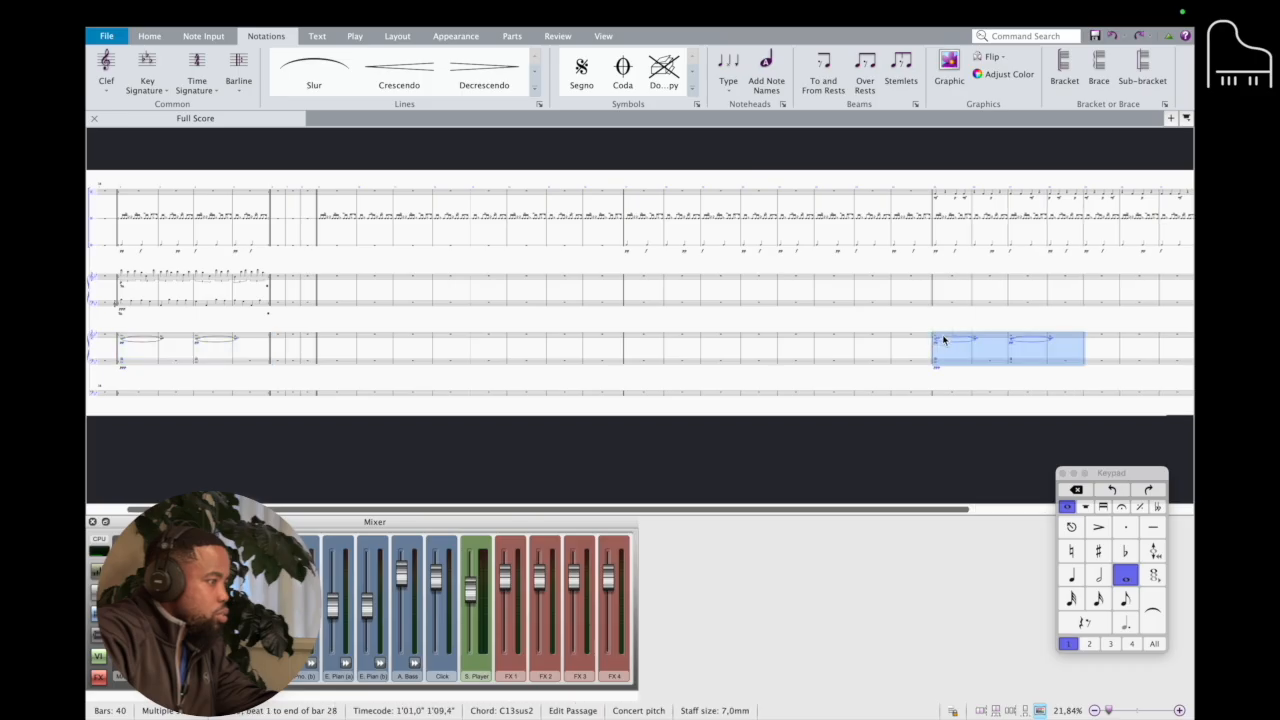
- Play the score back from the Wood Block's first note in bar 21 to check the Electric Piano entry in bar 25
{"action": "left_click", "coordinate": [782, 250]}
{"action": "key", "text": "space"}
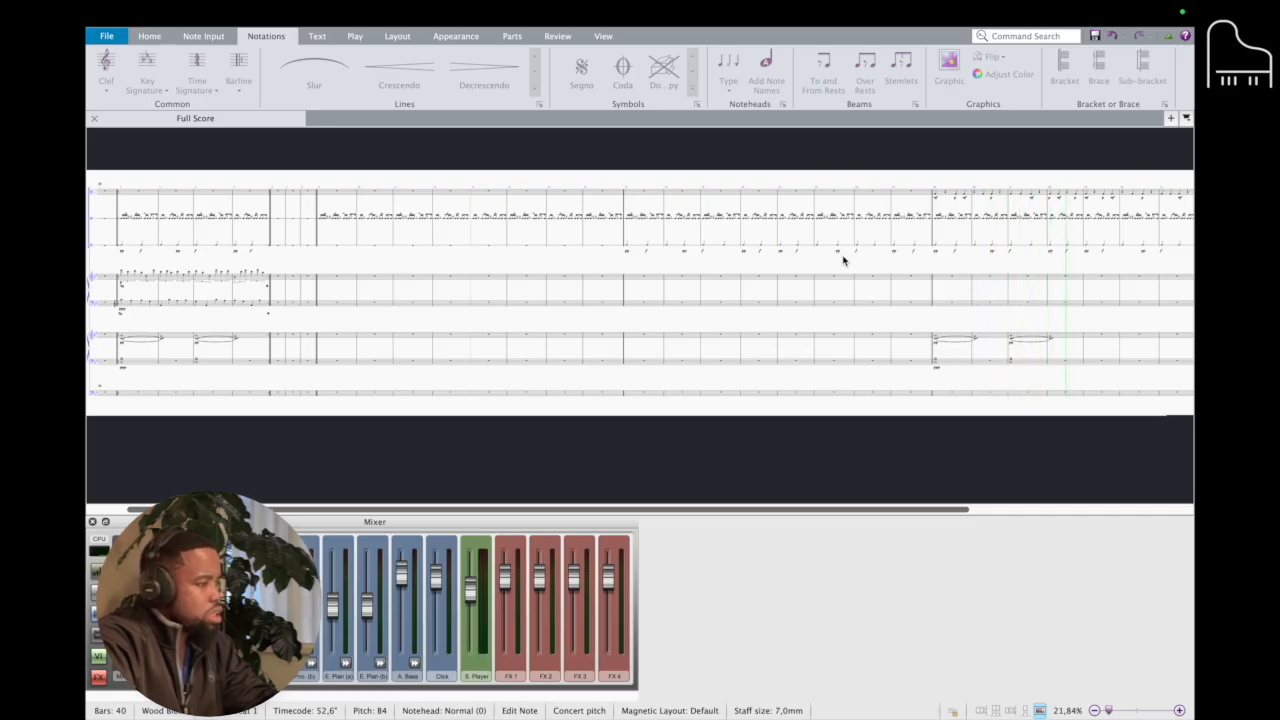
{"action": "left_click", "coordinate": [965, 364]}
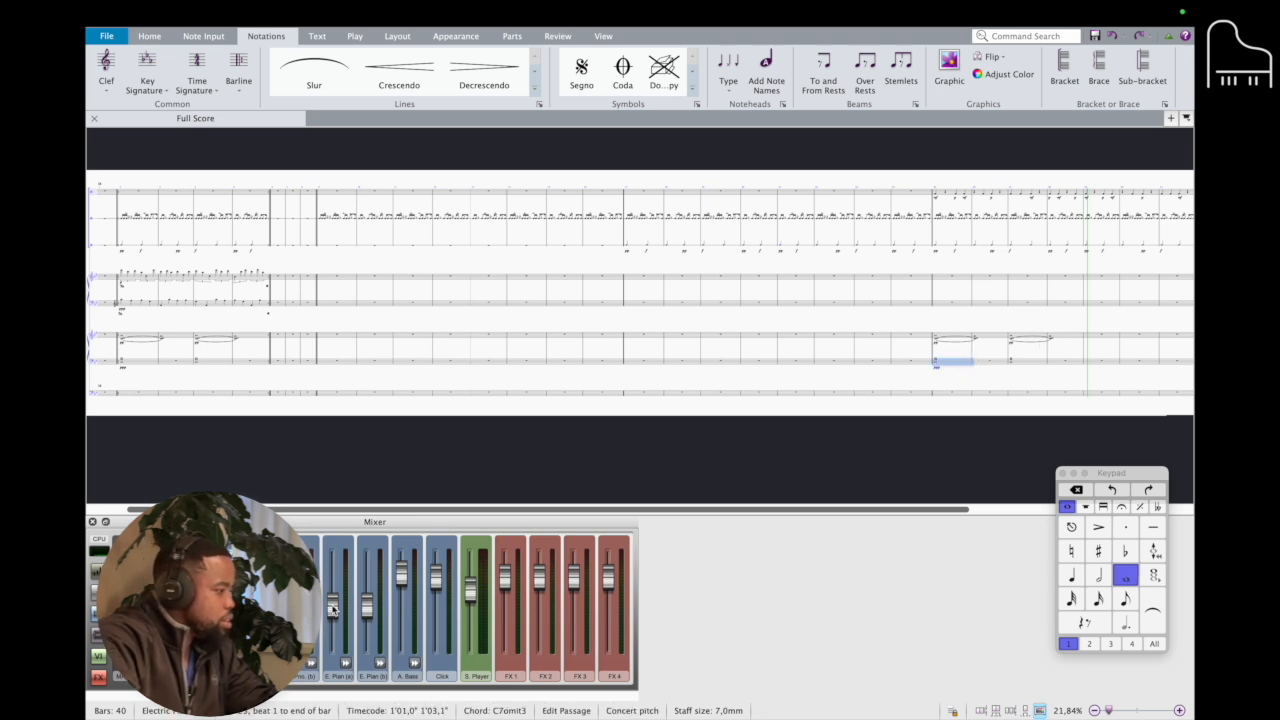
- Lower the Electric Piano's volume in the mixer and check the balance by playing from the Wood Block's beat 3 note in bar 24
{"action": "left_click_drag", "start_coordinate": [333, 608], "coordinate": [333, 628]}
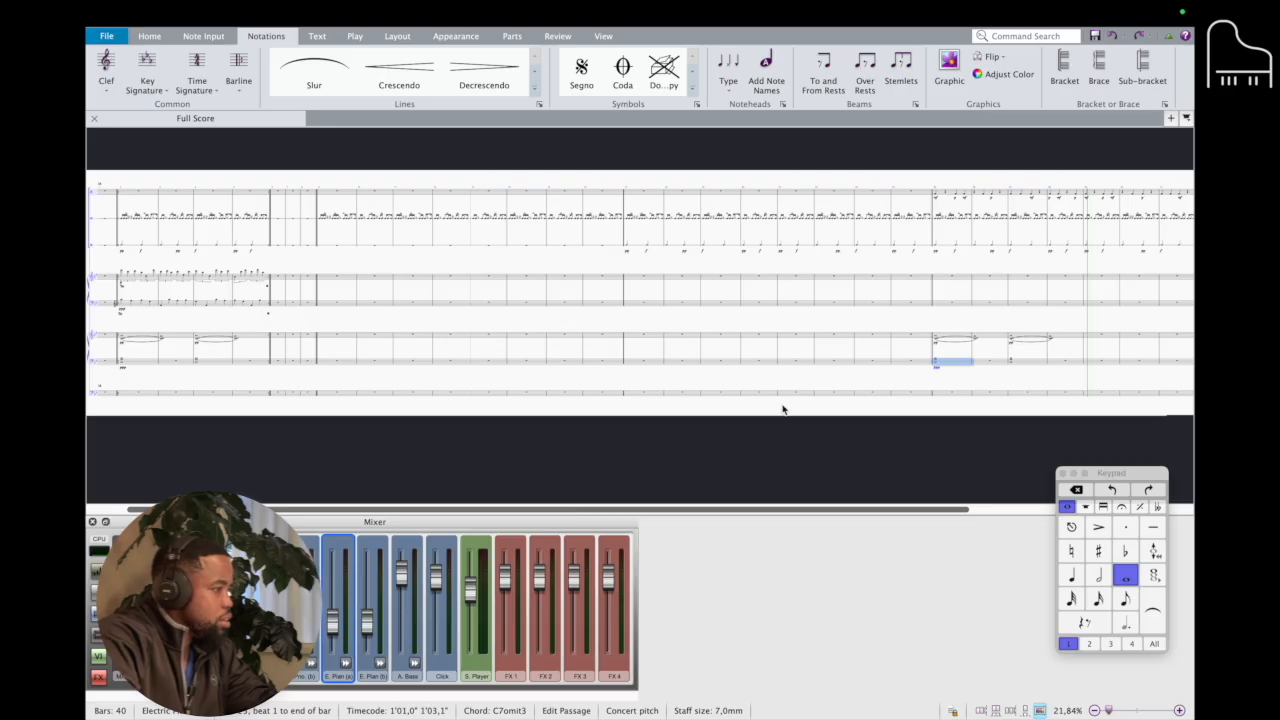
{"action": "left_click", "coordinate": [915, 250]}
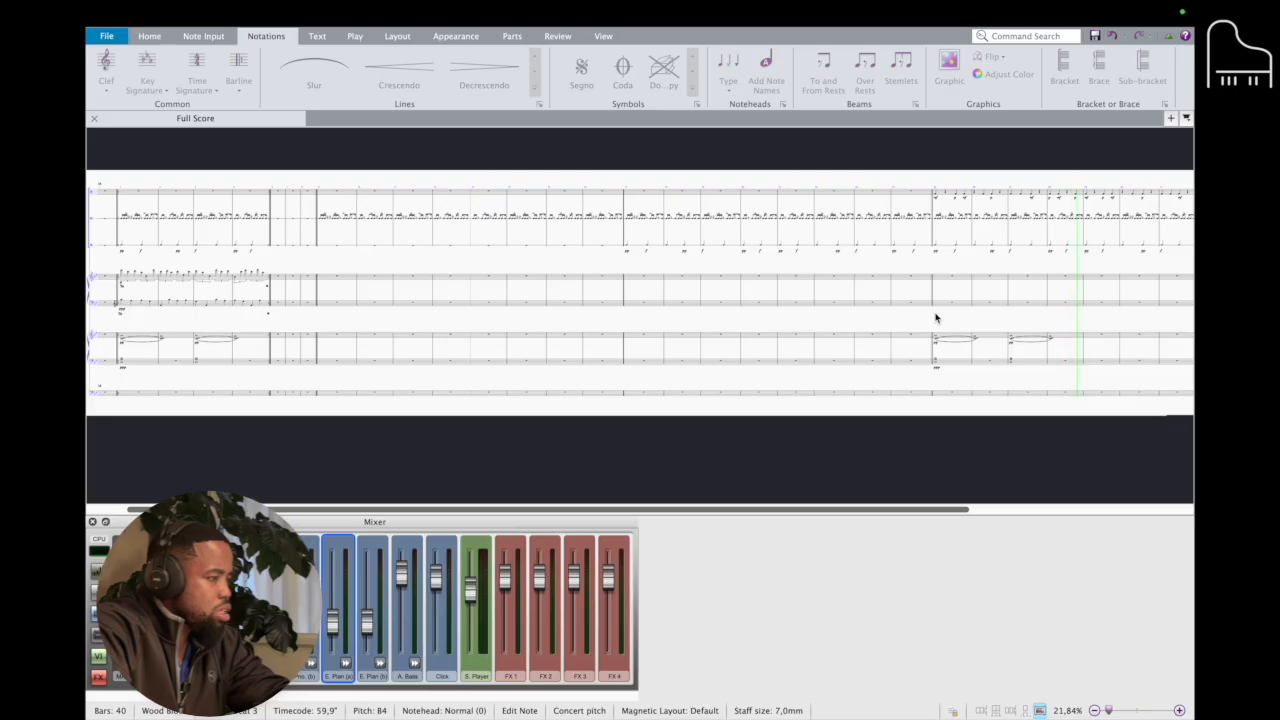
{"action": "key", "text": "space"}
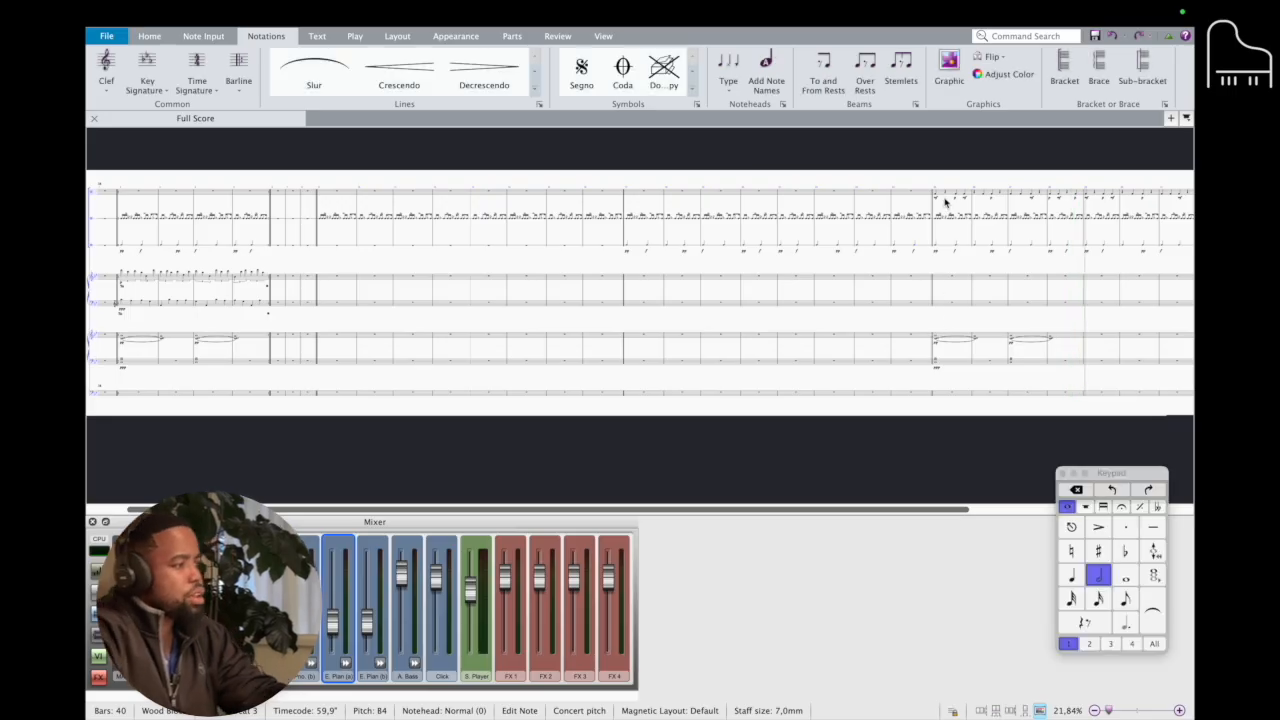
- Move the Electric Piano passage on both staves from bars 25 to 28 into bars 21 to 24
{"action": "left_click", "coordinate": [943, 340]}
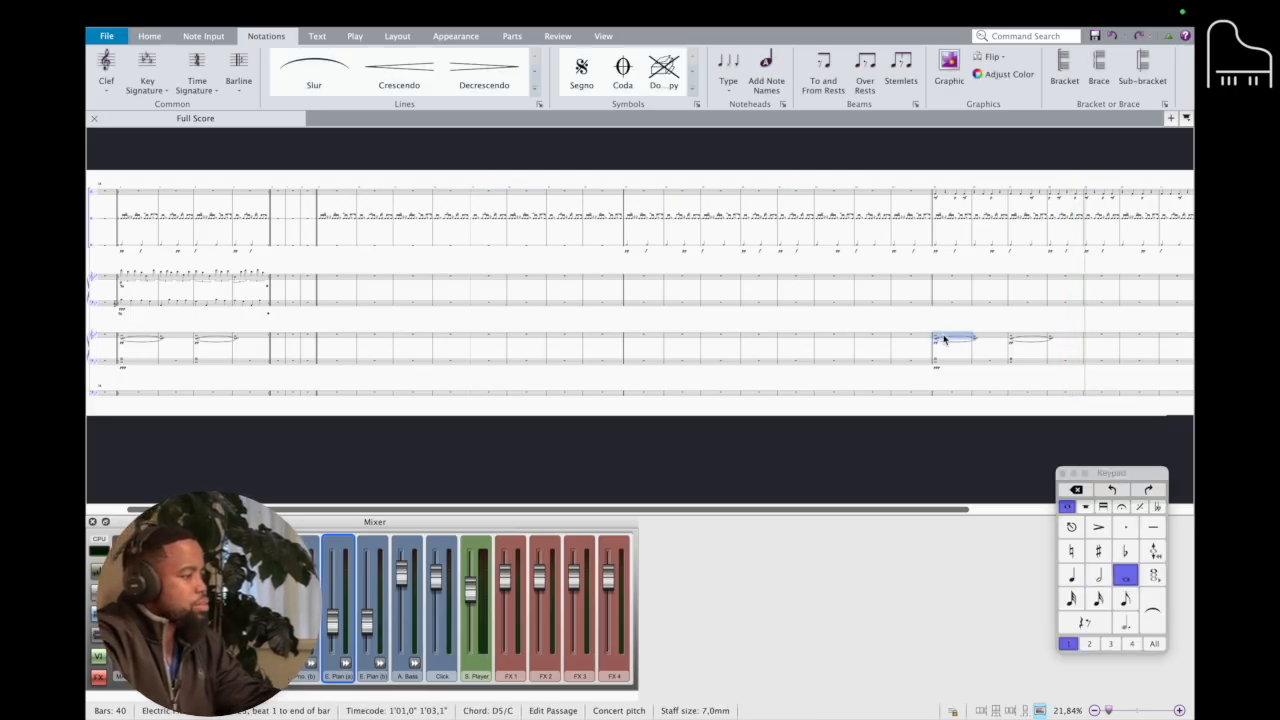
{"action": "left_click", "coordinate": [1056, 365], "text": "shift"}
{"action": "key", "text": "Delete"}
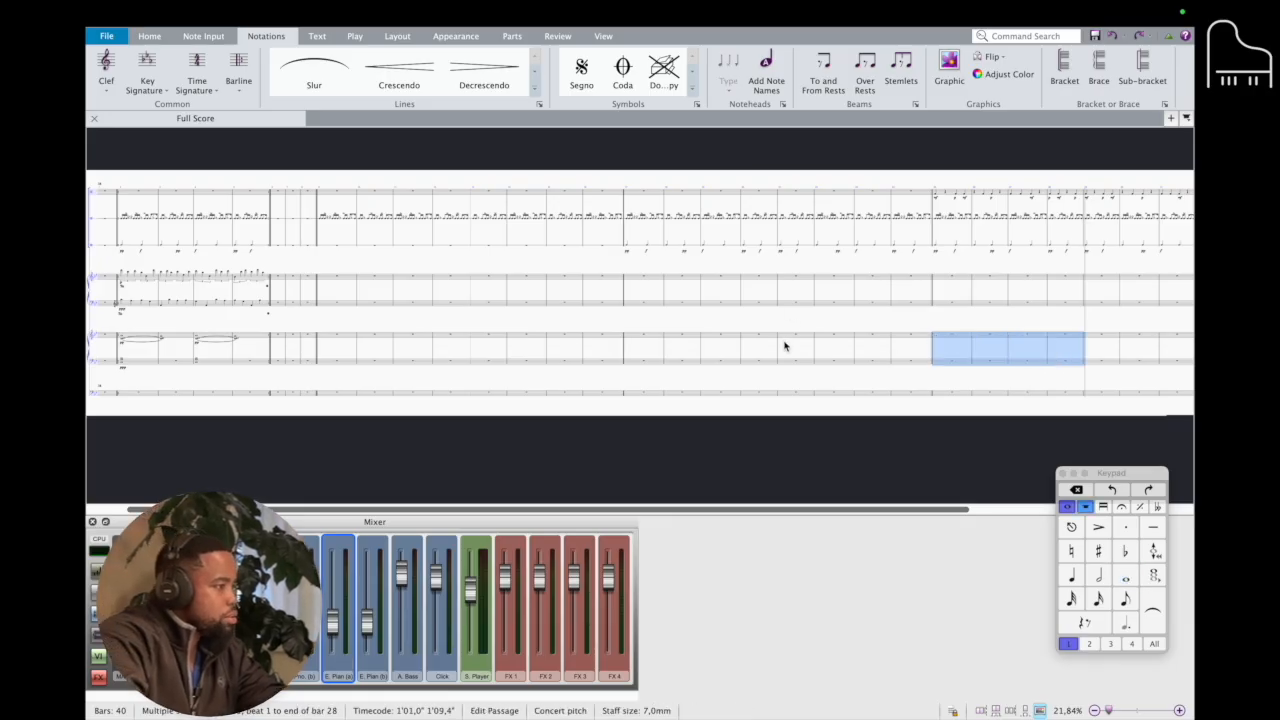
{"action": "left_click", "coordinate": [786, 341]}
{"action": "key", "text": "super+v"}
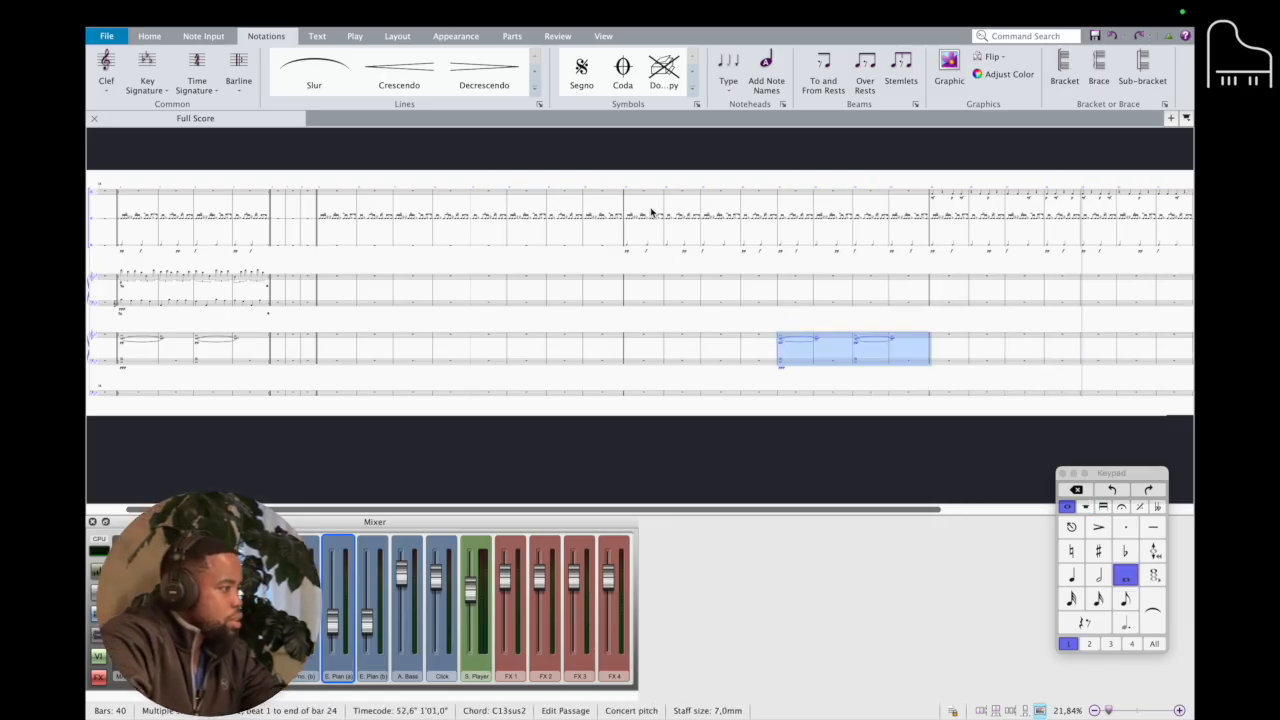
- Play the score back from the Wood Block's first note in bar 17 to check the Electric Piano entry in bar 21
{"action": "left_click", "coordinate": [628, 246]}
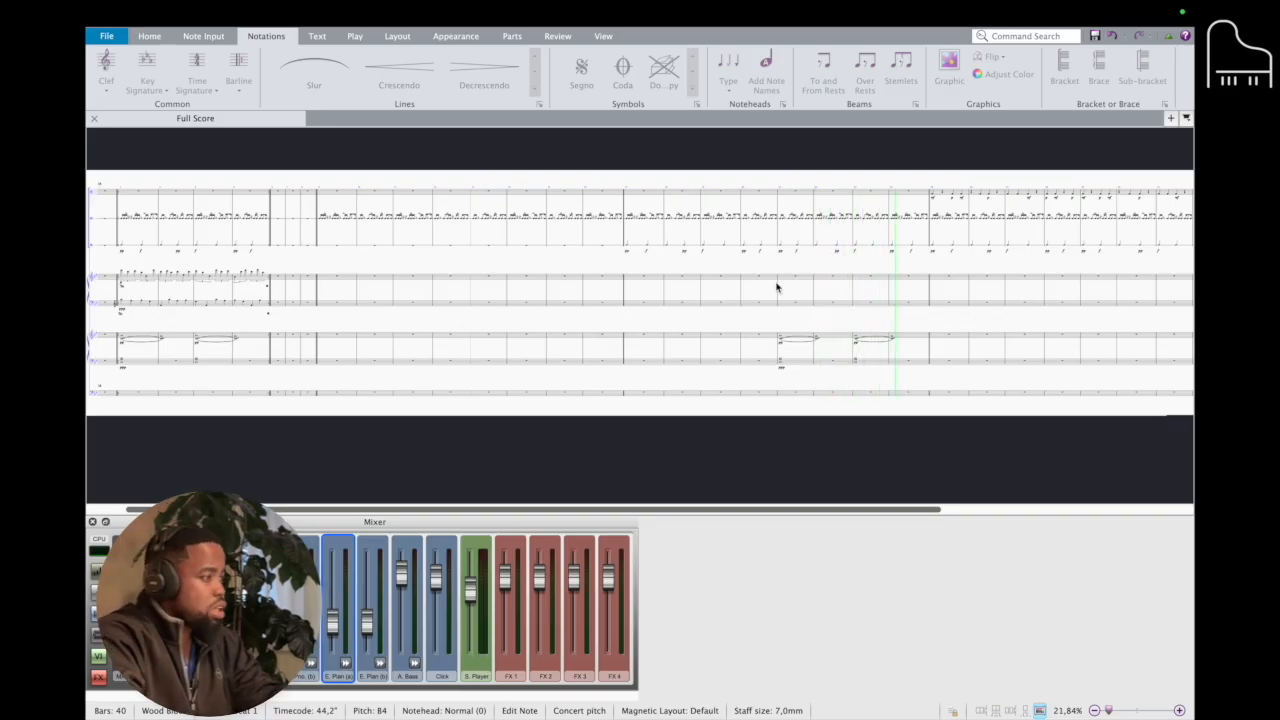
{"action": "key", "text": "space"}
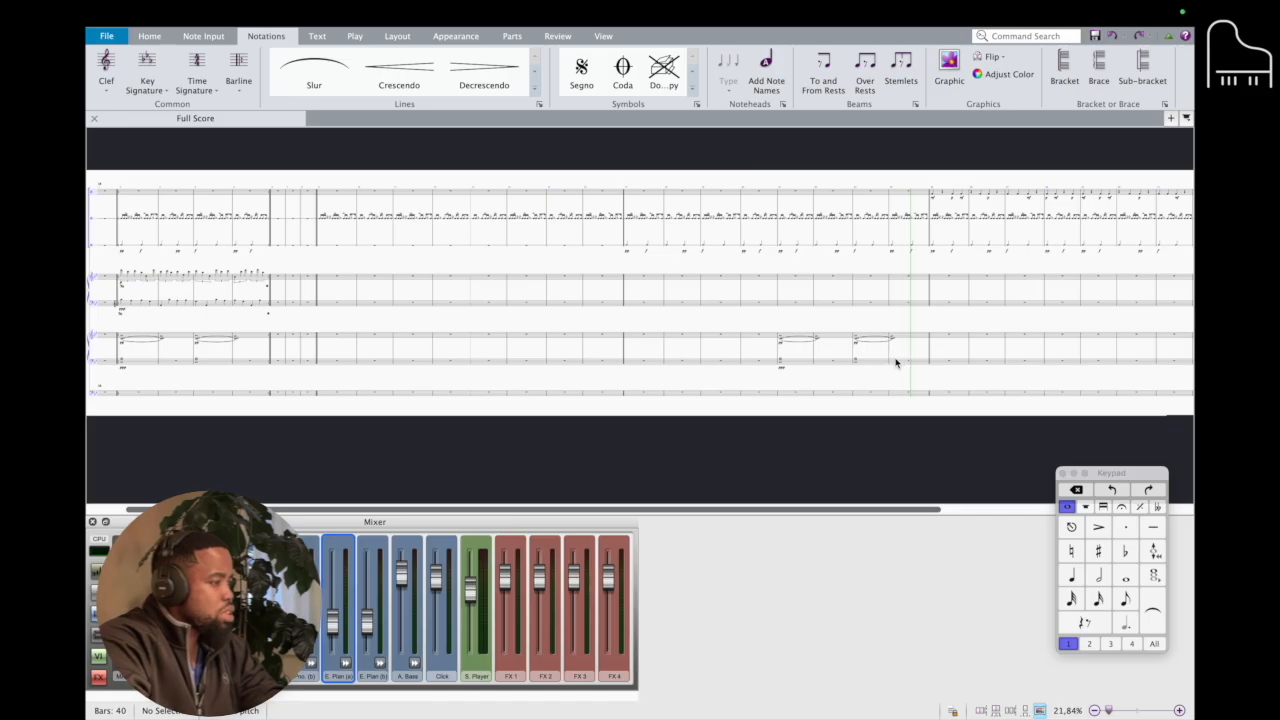
- Repeat the Electric Piano passage of bars 21 to 24 on both staves into bars 25 to 28
{"action": "left_click", "coordinate": [811, 364]}
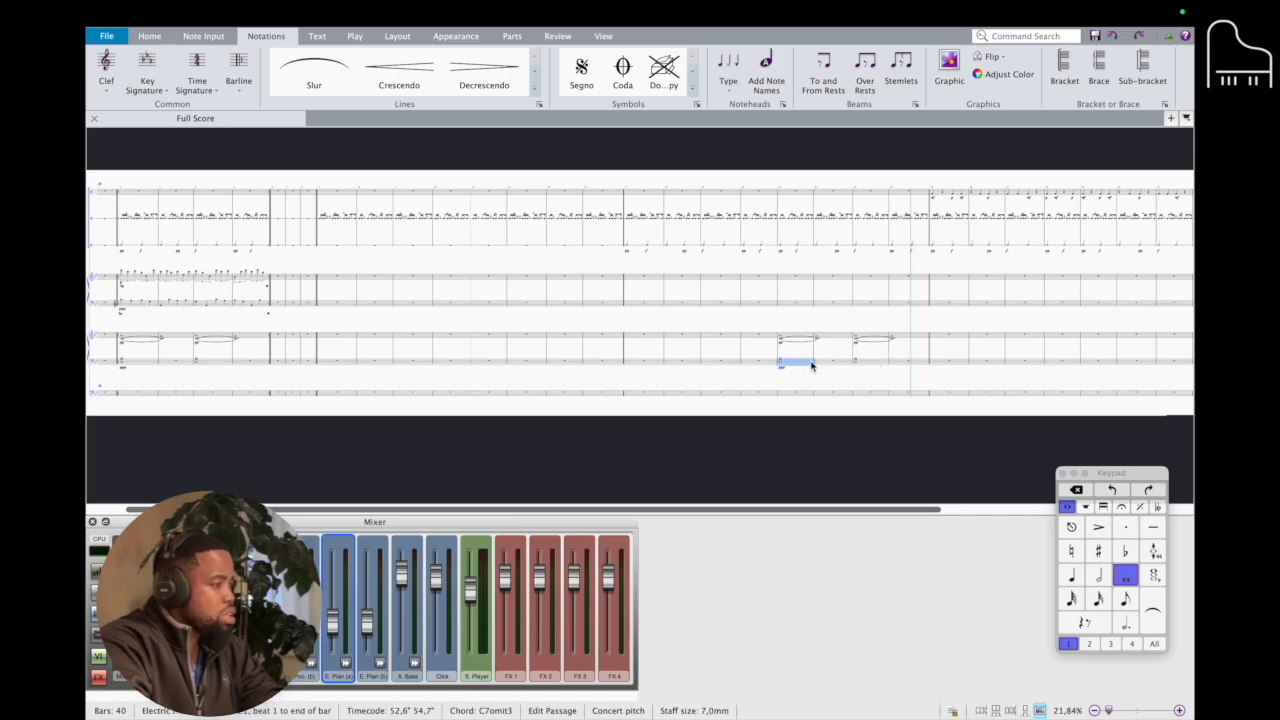
{"action": "left_click", "coordinate": [900, 340], "text": "shift"}
{"action": "key", "text": "r"}
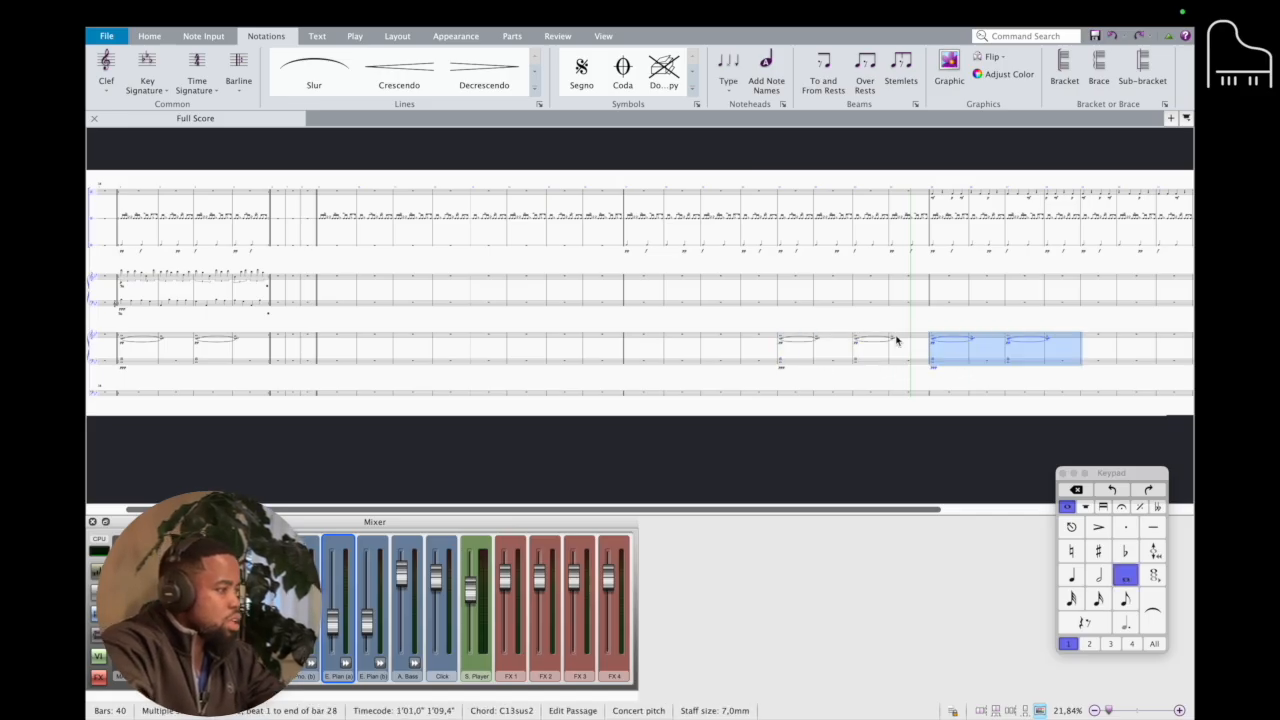
- Play the score back from the Electric Piano chord in bar 23 to check the repeated passage
{"action": "left_click", "coordinate": [856, 340]}
{"action": "key", "text": "space"}
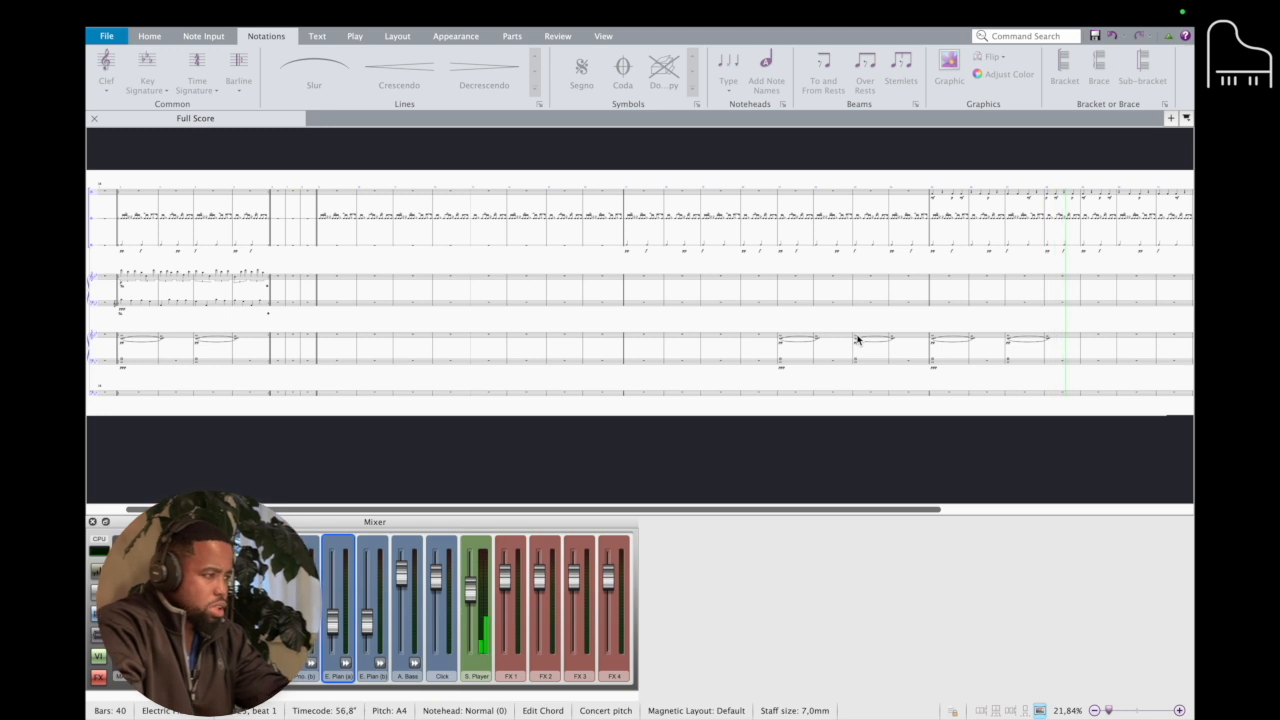
{"action": "key", "text": "space"}
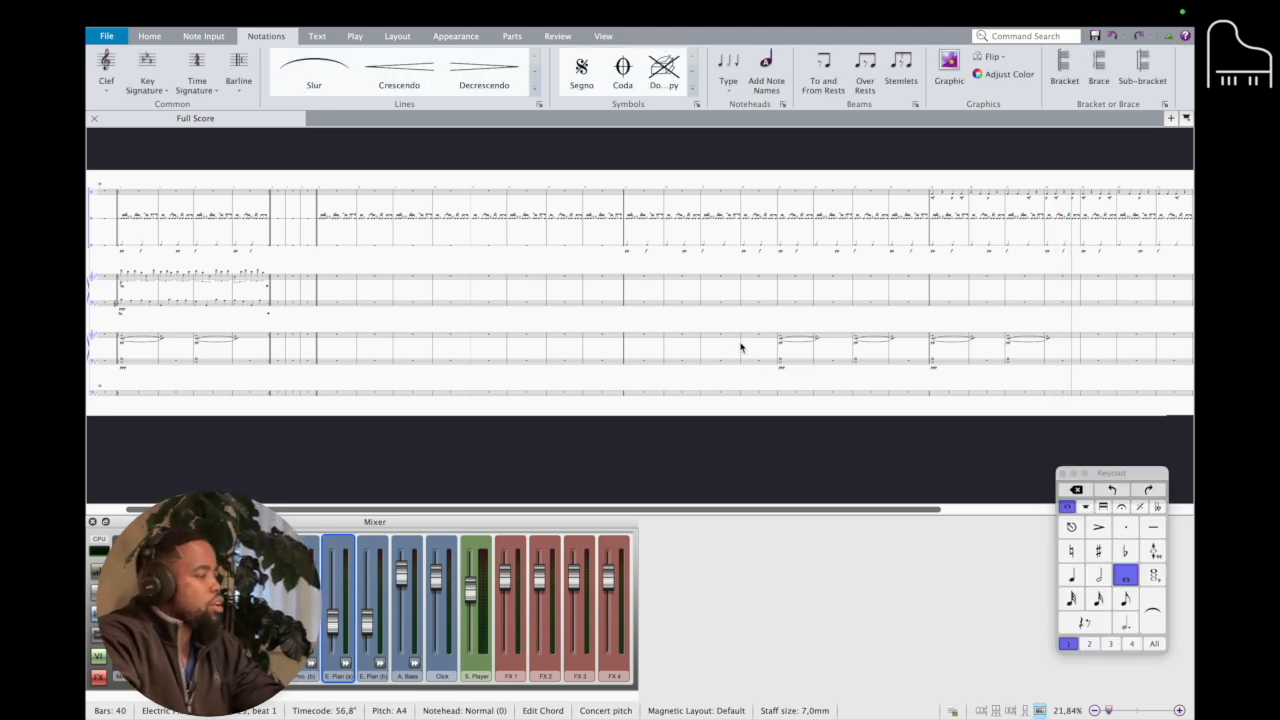
- Play the whole layered section back from the Egg Shaker's first note in bar 9 through the Electric Piano passage
{"action": "left_click", "coordinate": [322, 224]}
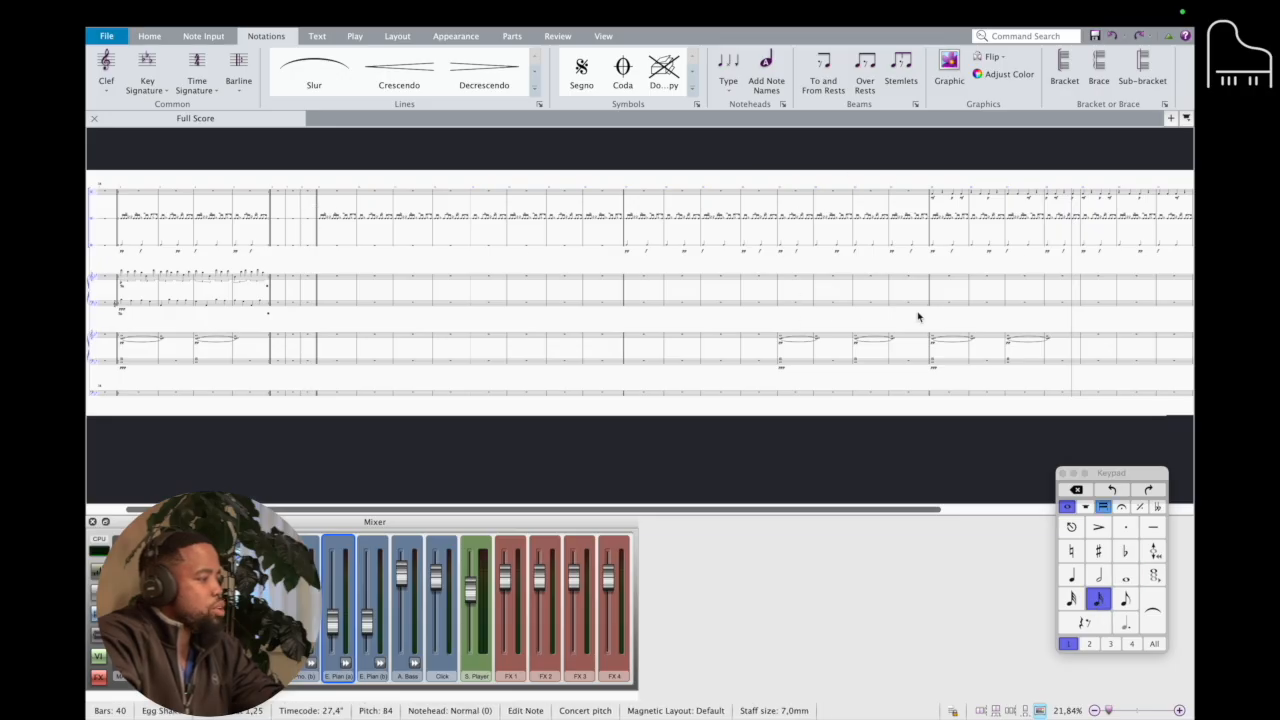
{"action": "scroll", "coordinate": [918, 317], "scroll_direction": "right", "scroll_amount": 10}
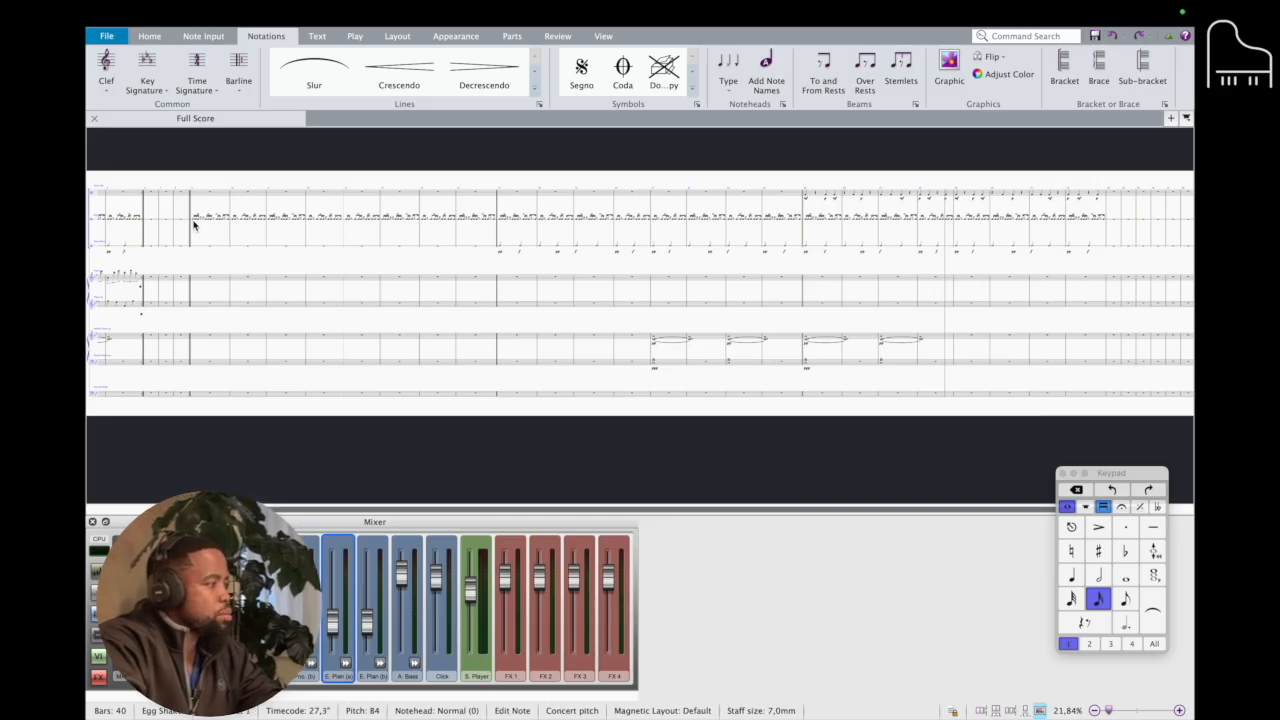
{"action": "key", "text": "space"}
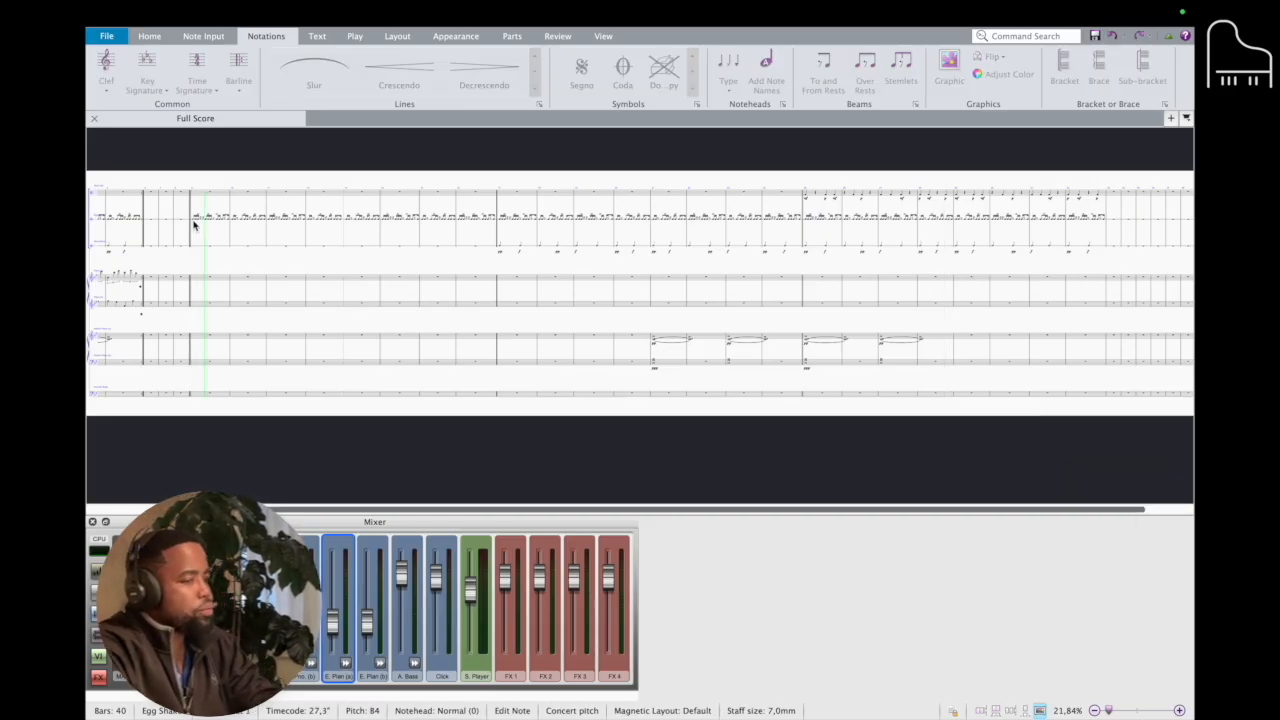
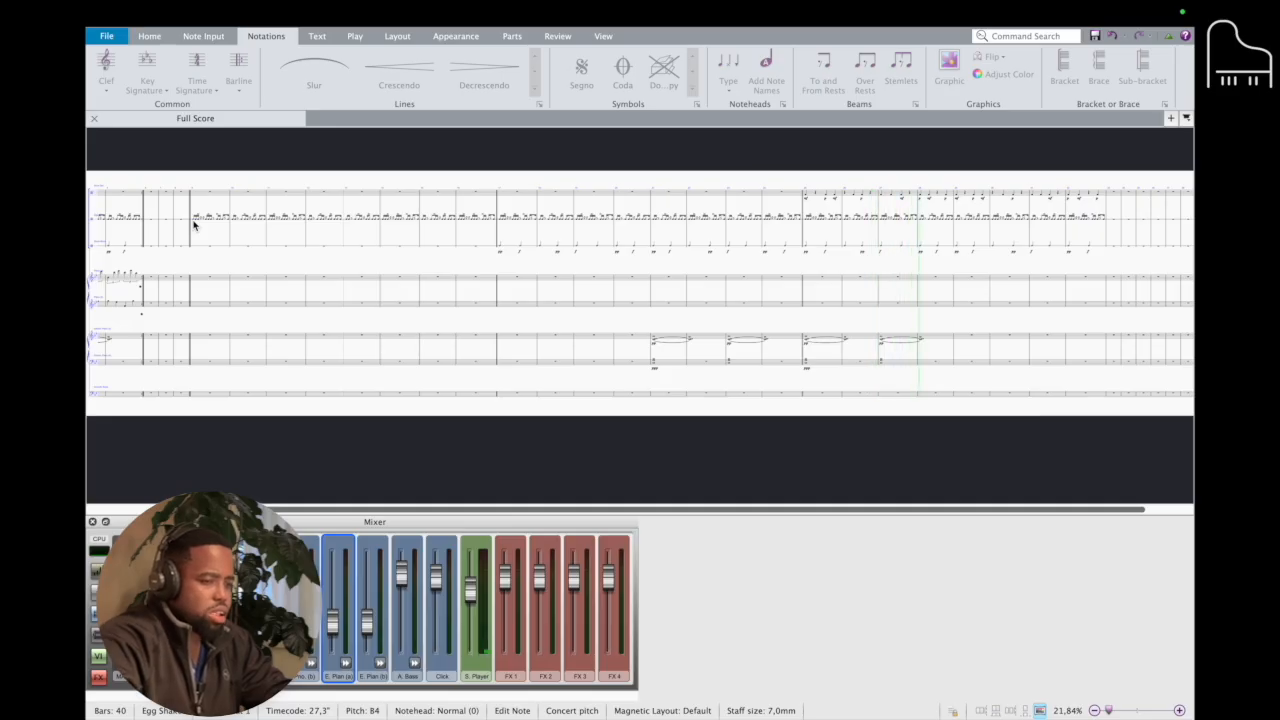
{"action": "key", "text": "space"}
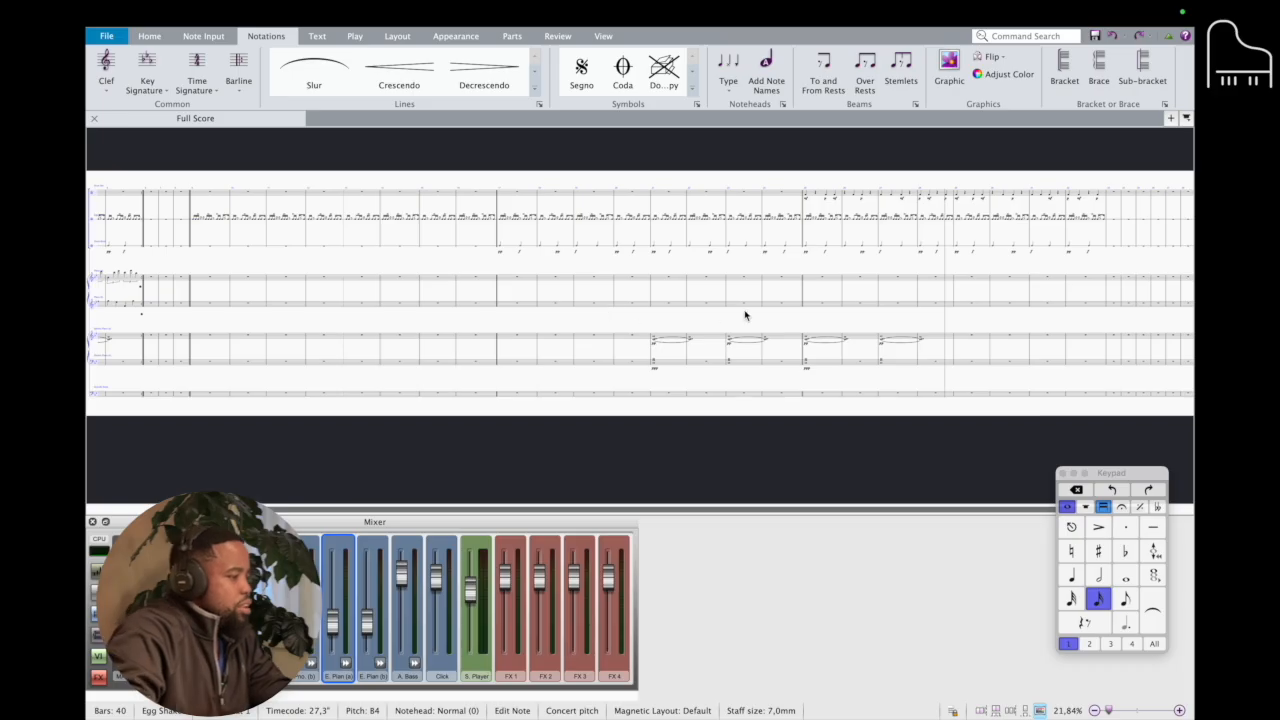
- Move the Electric Piano passage of bars 21 to 27 on both staves so that it starts in bar 25
{"action": "left_click", "coordinate": [658, 341]}
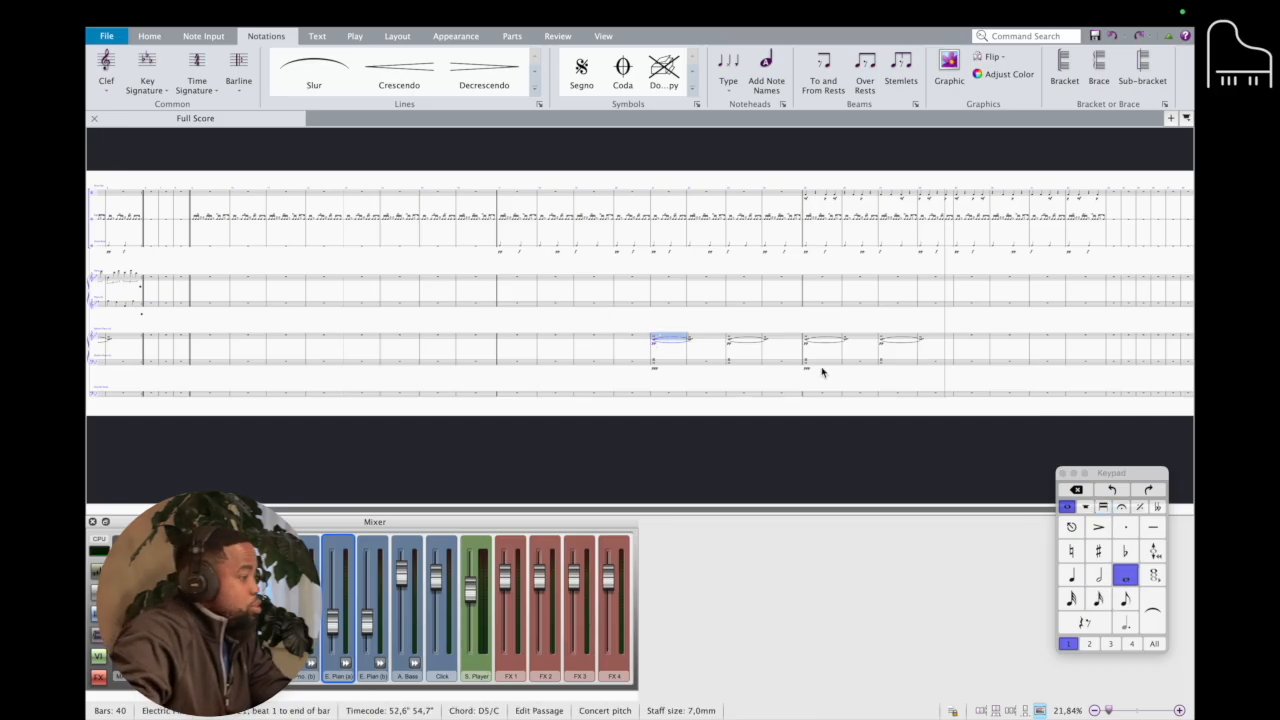
{"action": "left_click", "coordinate": [905, 368], "text": "shift"}
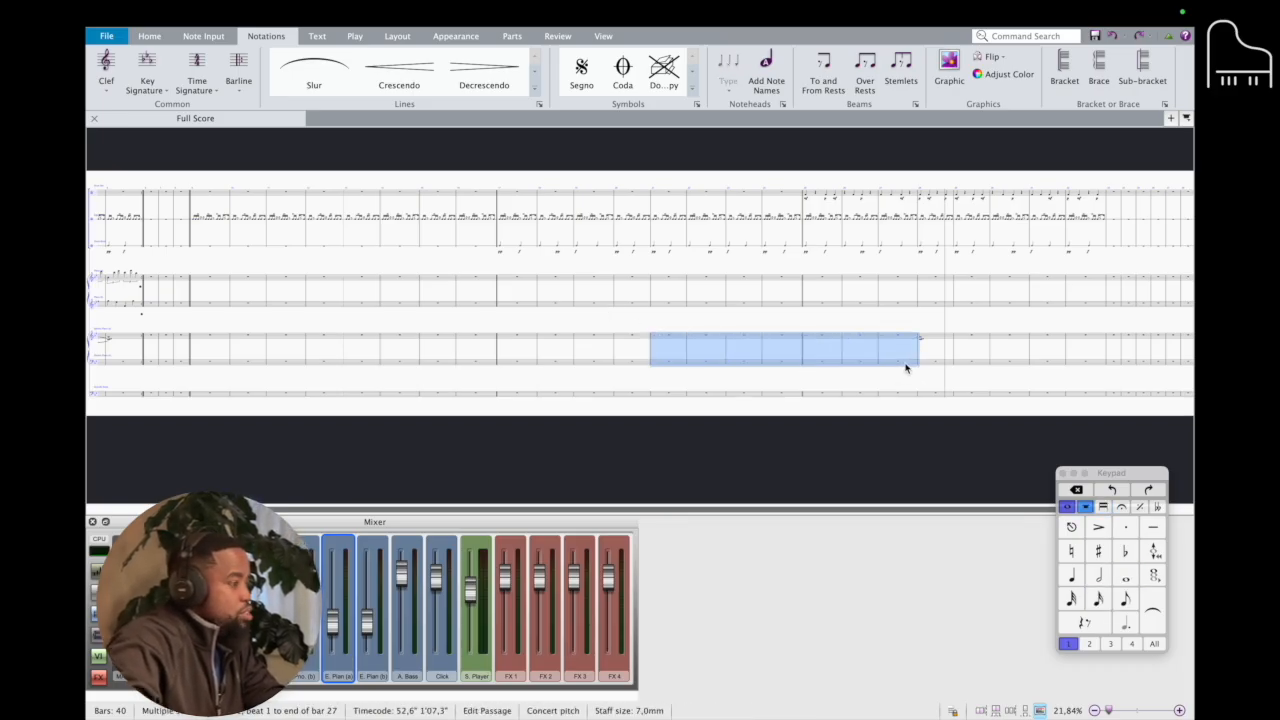
{"action": "left_click", "coordinate": [813, 341]}
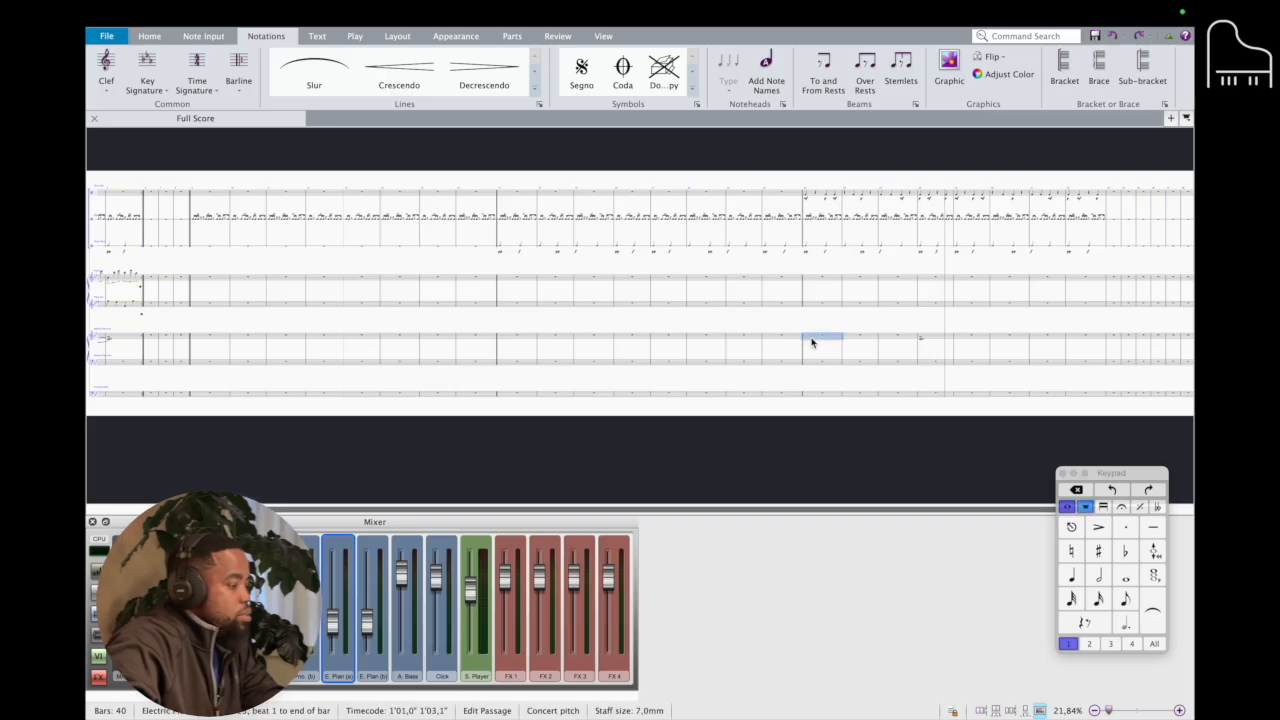
{"action": "key", "text": "ctrl+v"}
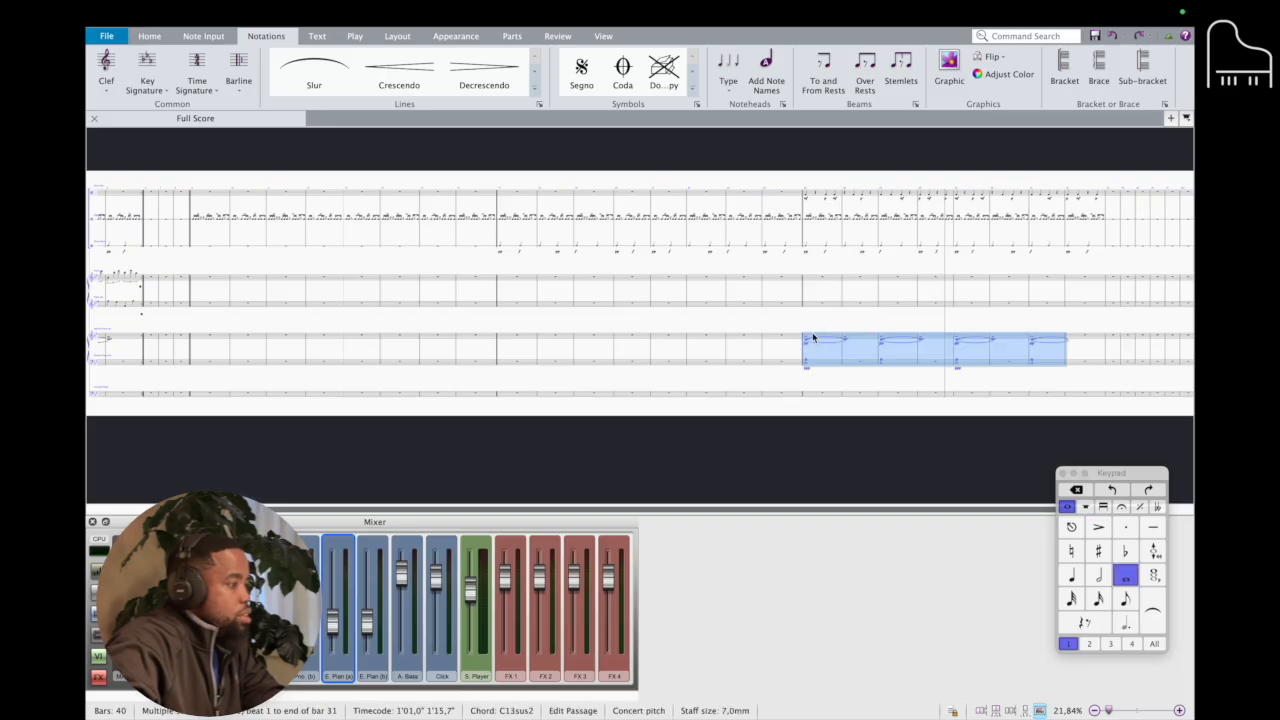
- Repeat the Electric Piano passage of bars 25 to 28 on both staves into bars 29 to 32
{"action": "left_click", "coordinate": [813, 196]}
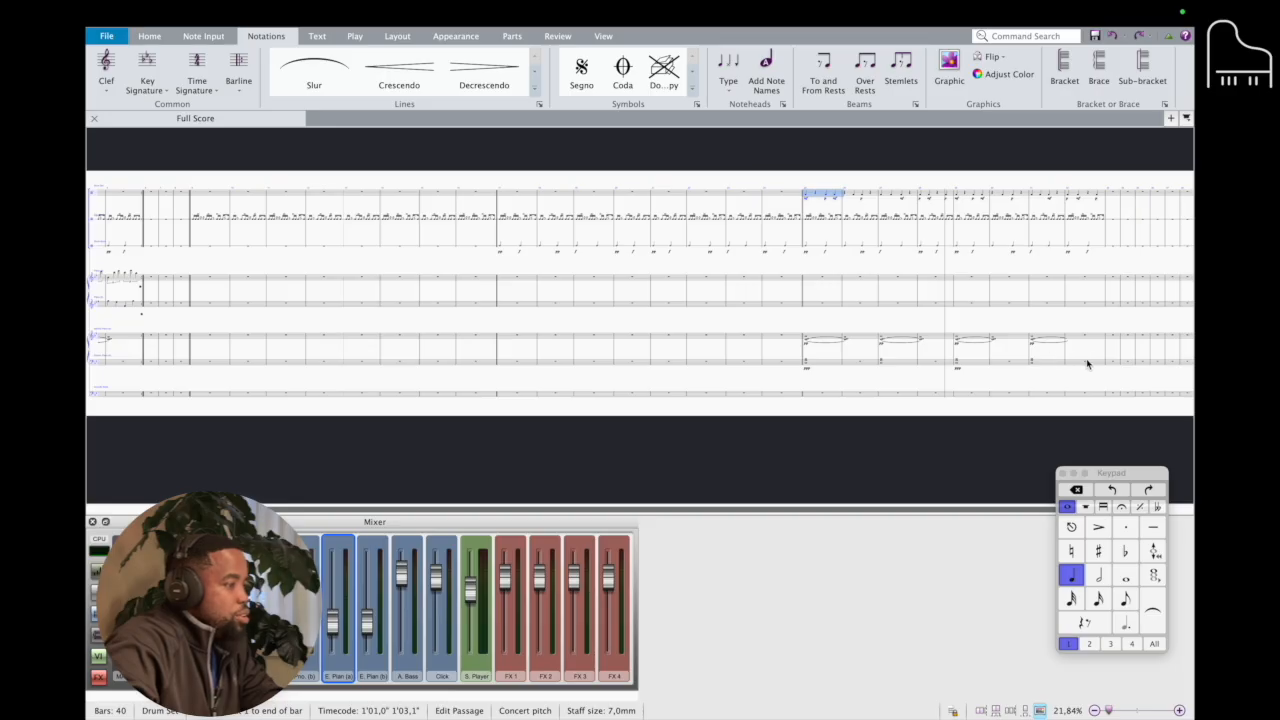
{"action": "left_click", "coordinate": [1055, 340]}
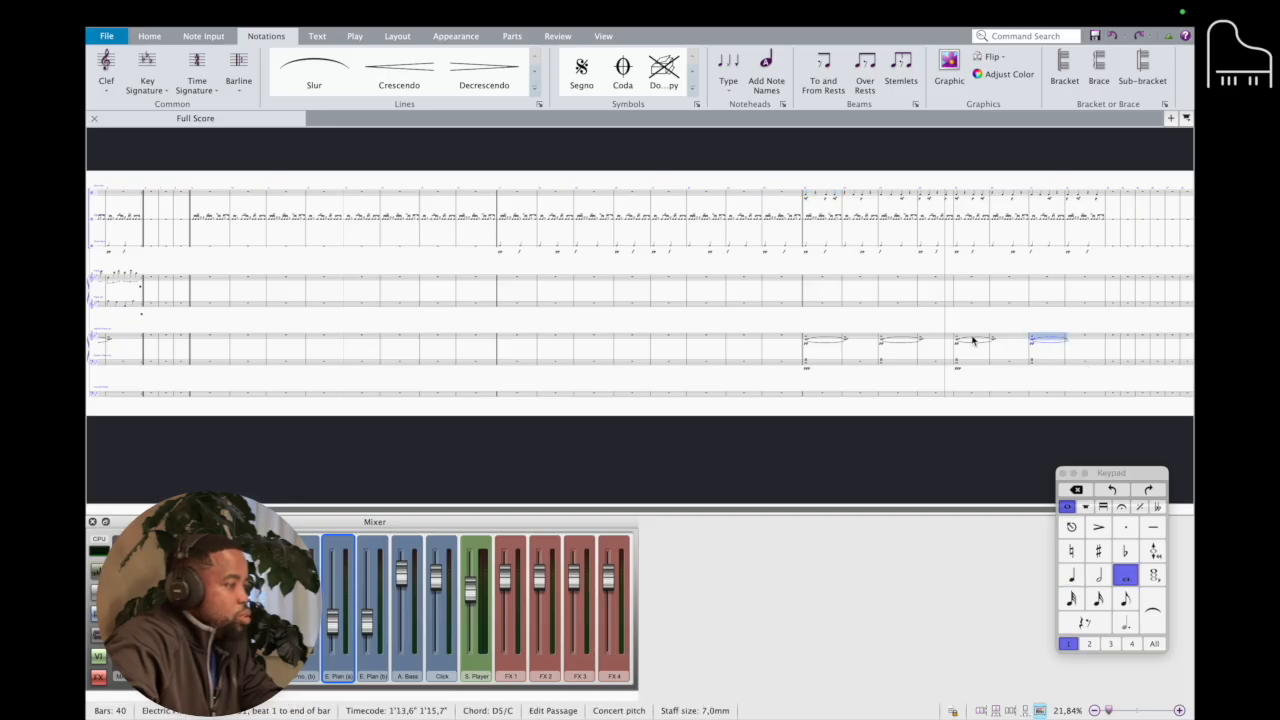
{"action": "left_click", "coordinate": [1044, 346]}
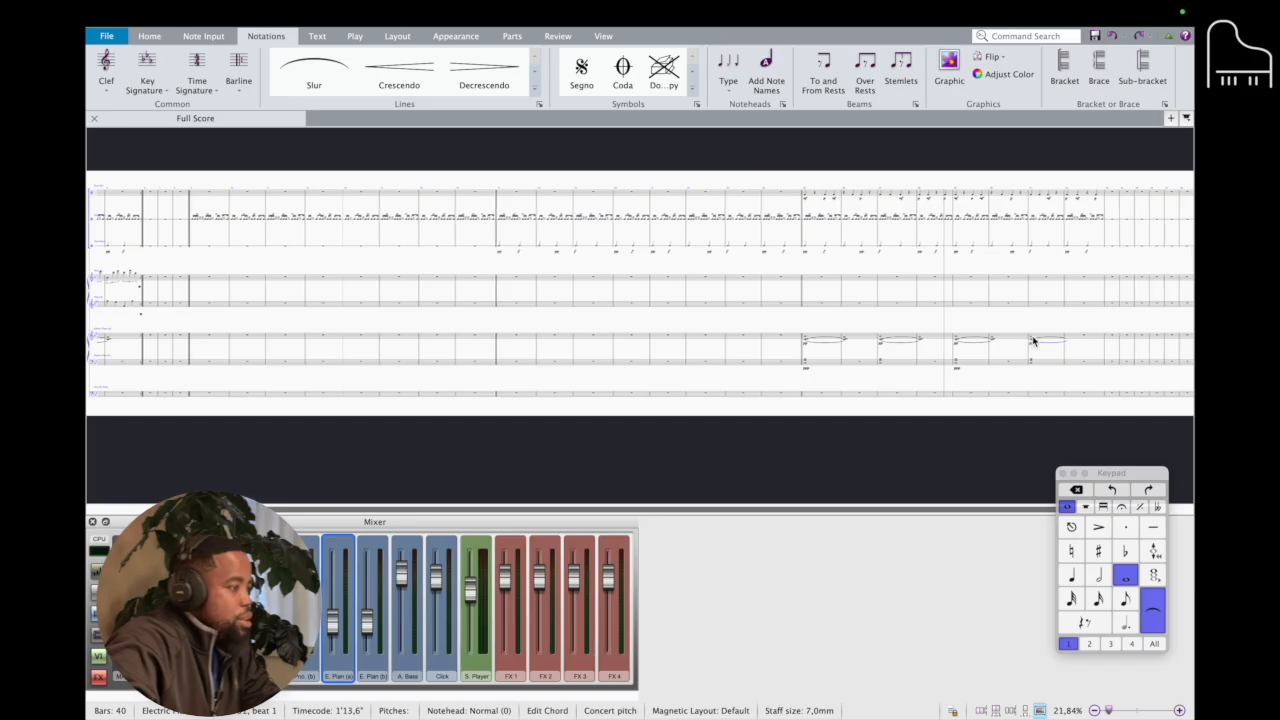
{"action": "scroll", "coordinate": [980, 352], "scroll_direction": "up", "scroll_amount": 3}
{"action": "left_click", "coordinate": [868, 380]}
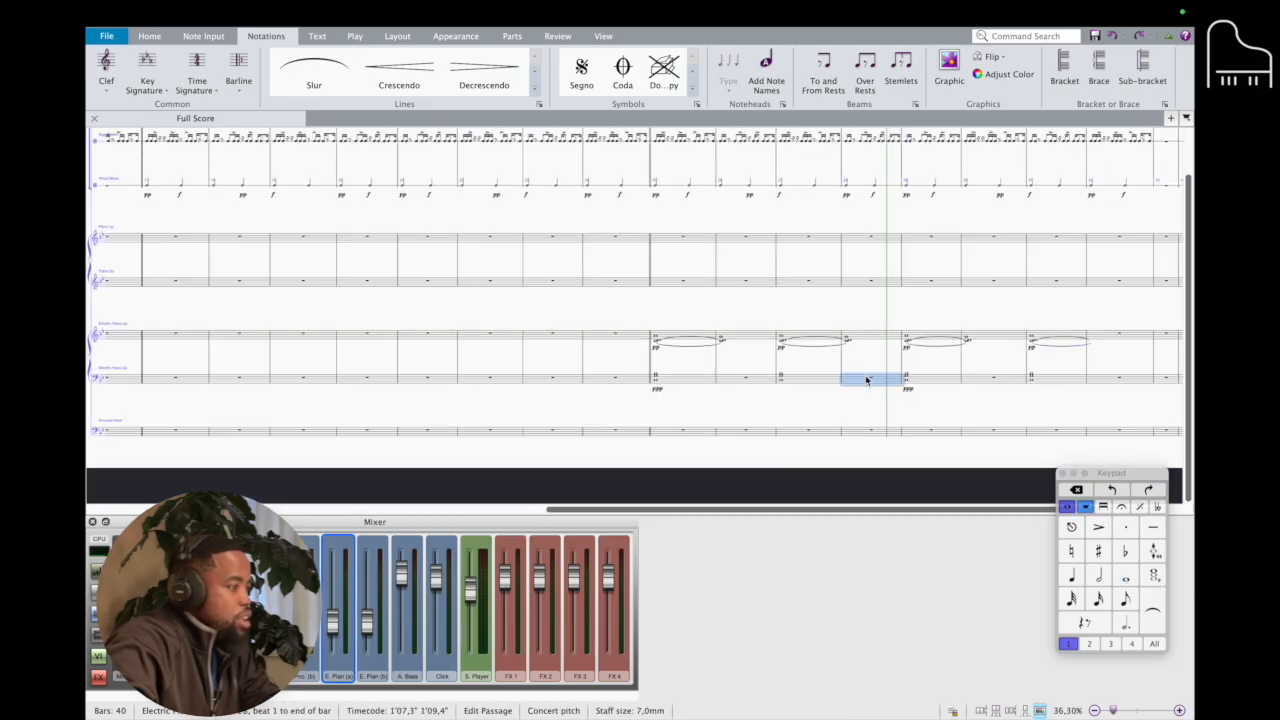
{"action": "left_click", "coordinate": [687, 338], "text": "shift"}
{"action": "key", "text": "r"}
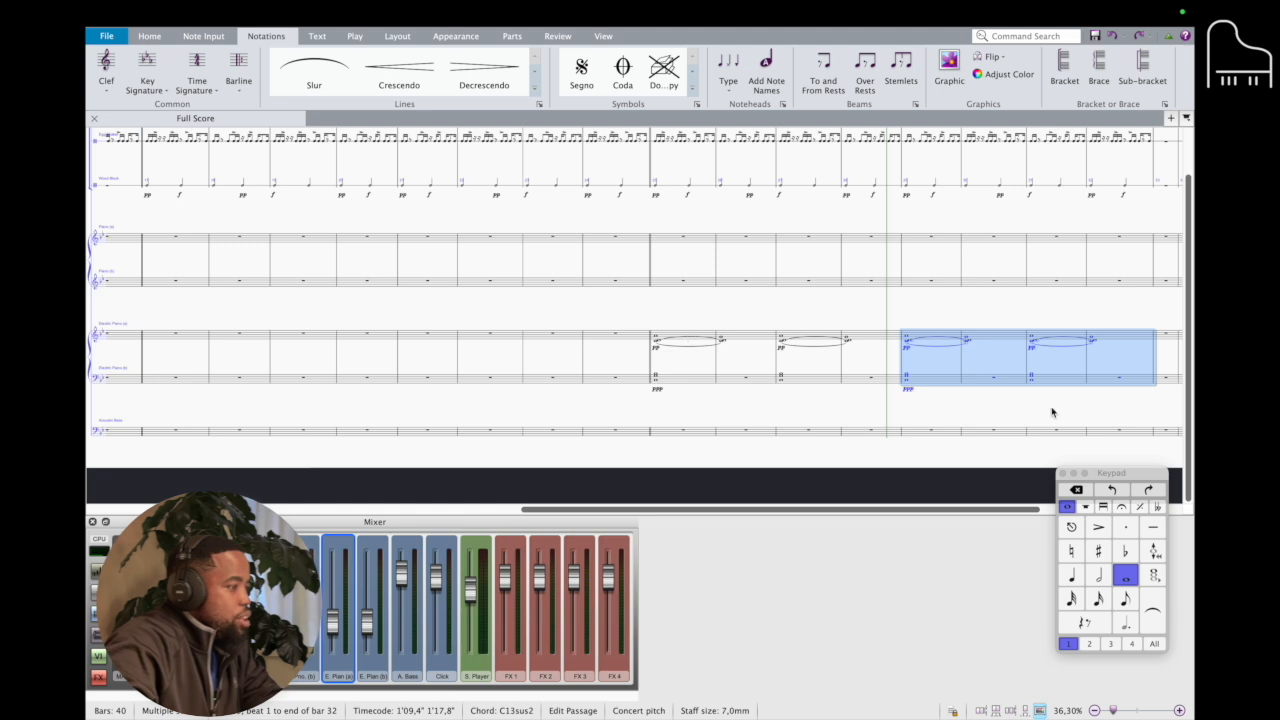
{"action": "scroll", "coordinate": [1000, 390], "scroll_direction": "right", "scroll_amount": 2}
{"action": "key", "text": "Escape"}
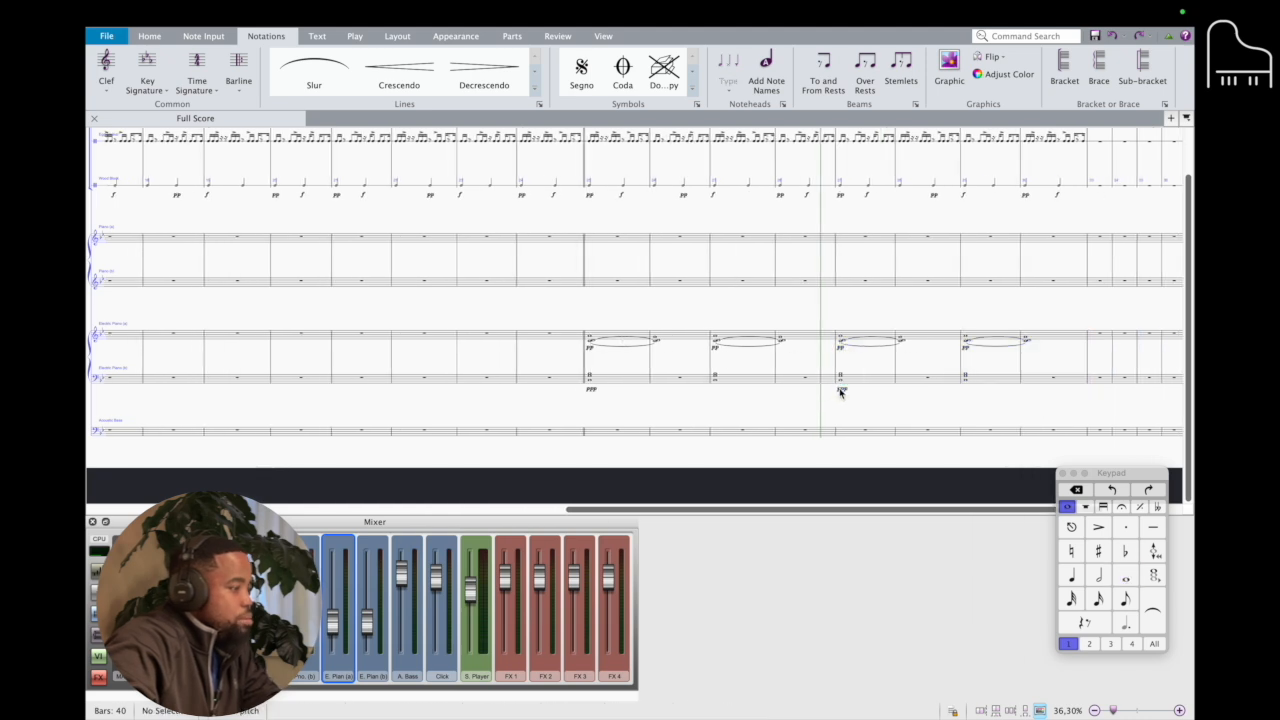
- Delete the ppp dynamic under the lower Electric Piano staff at bar 29
{"action": "left_click", "coordinate": [840, 390]}
{"action": "scroll", "coordinate": [890, 394], "scroll_direction": "up", "scroll_amount": 2}
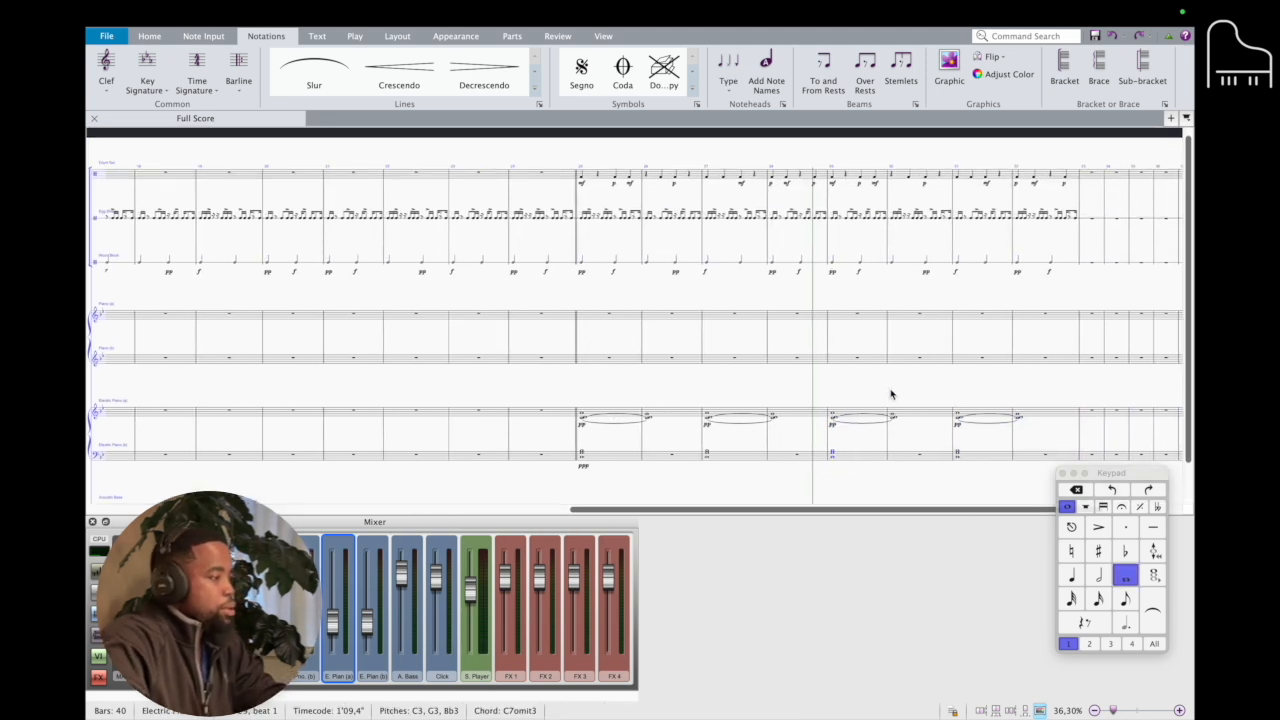
{"action": "scroll", "coordinate": [891, 394], "scroll_direction": "up", "scroll_amount": 1}
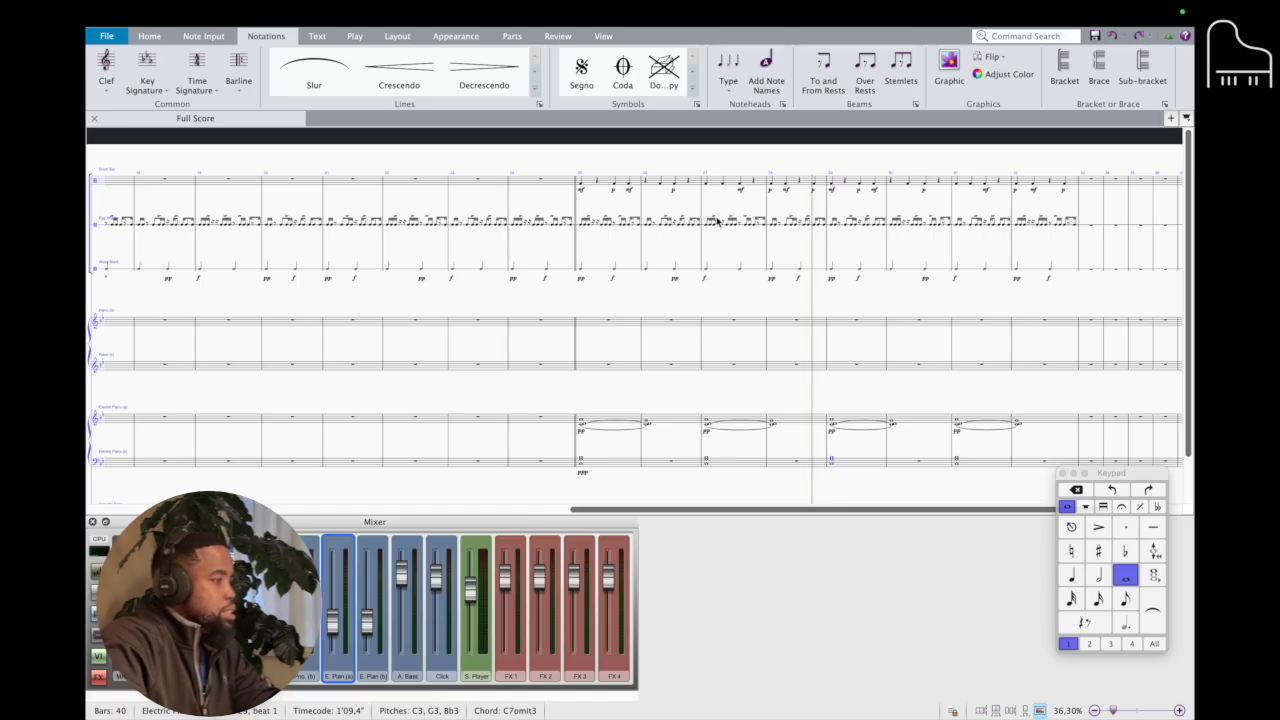
- Repeat bars 25 to 32 on all staves from the Drum Set through the Electric Piano into bars 33 to 40
{"action": "left_click", "coordinate": [588, 184]}
{"action": "scroll", "coordinate": [958, 447], "scroll_direction": "right", "scroll_amount": 2}
{"action": "scroll", "coordinate": [958, 447], "scroll_direction": "down", "scroll_amount": 1}
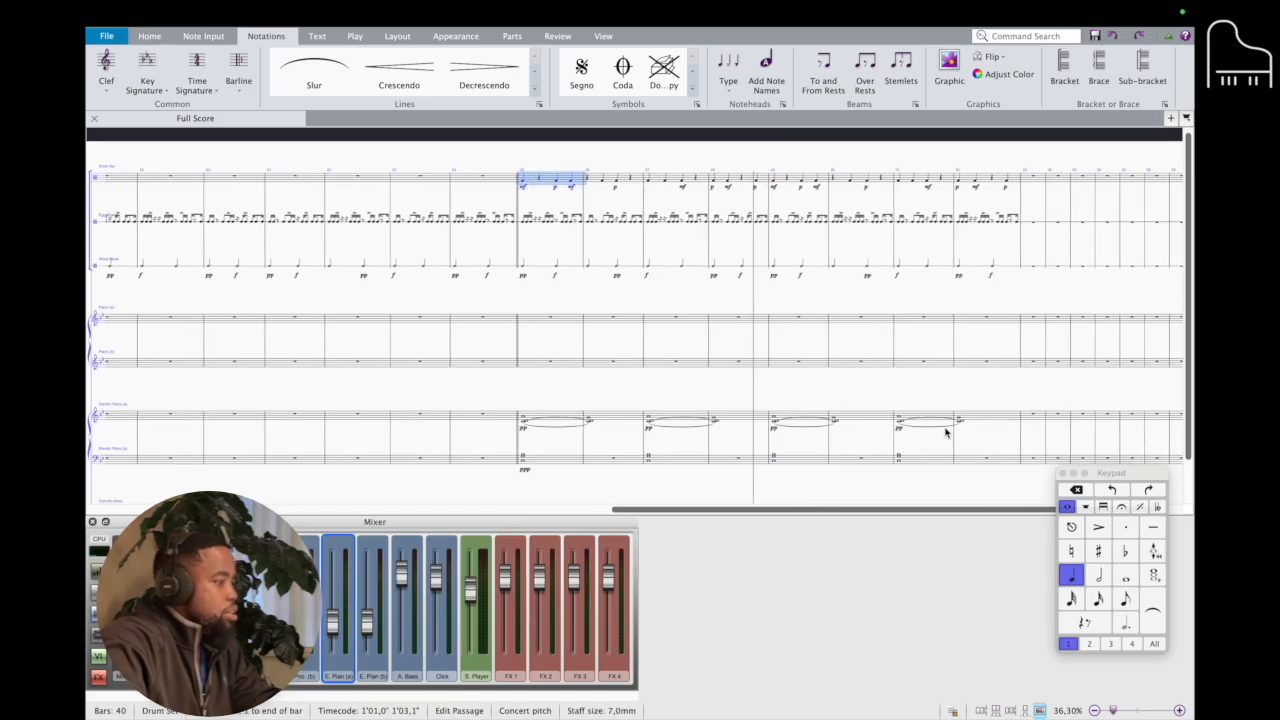
{"action": "left_click", "coordinate": [957, 444], "text": "shift"}
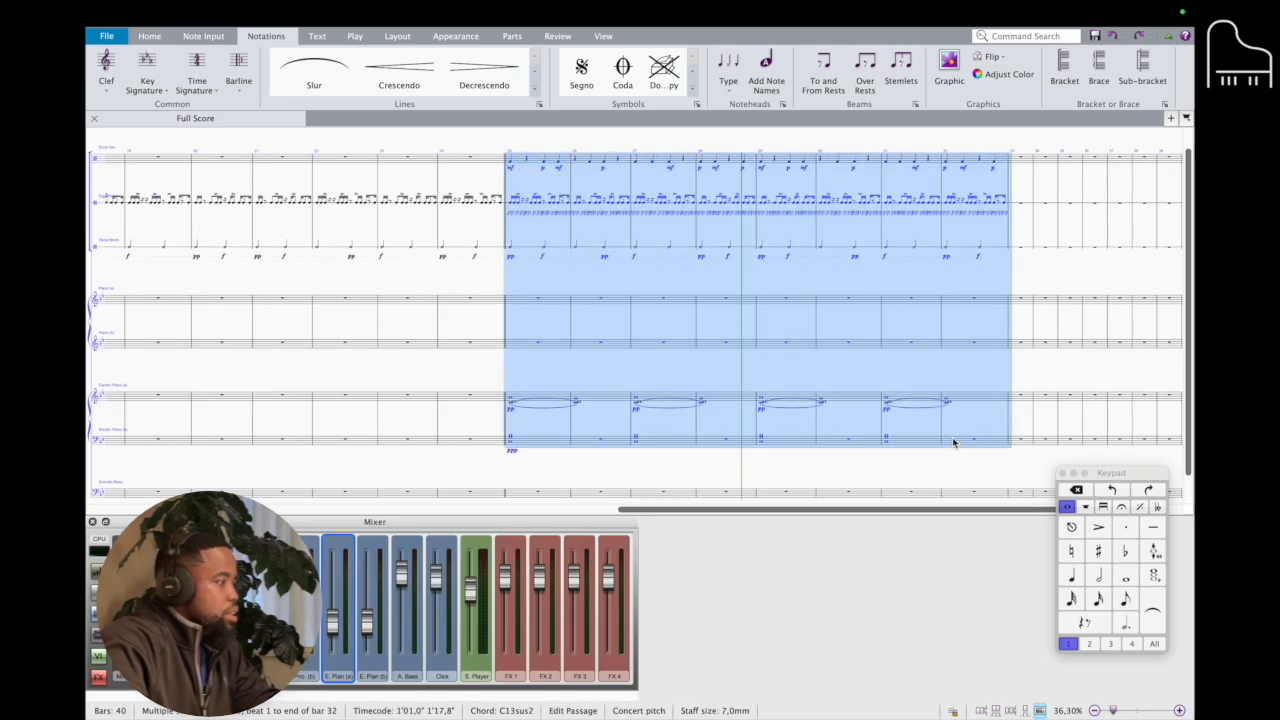
{"action": "key", "text": "r"}
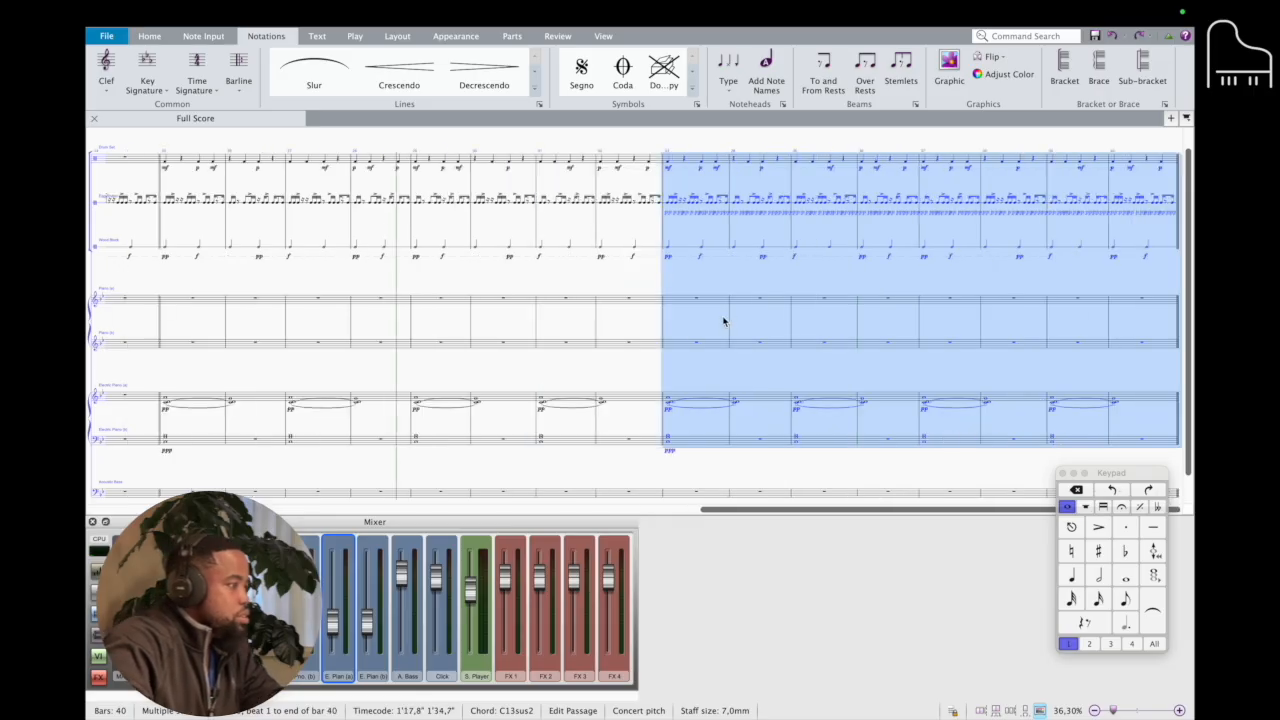
{"action": "key", "text": "Escape"}
- Change the barline at the start of bar 33 to a Thick barline
{"action": "left_click", "coordinate": [238, 70]}
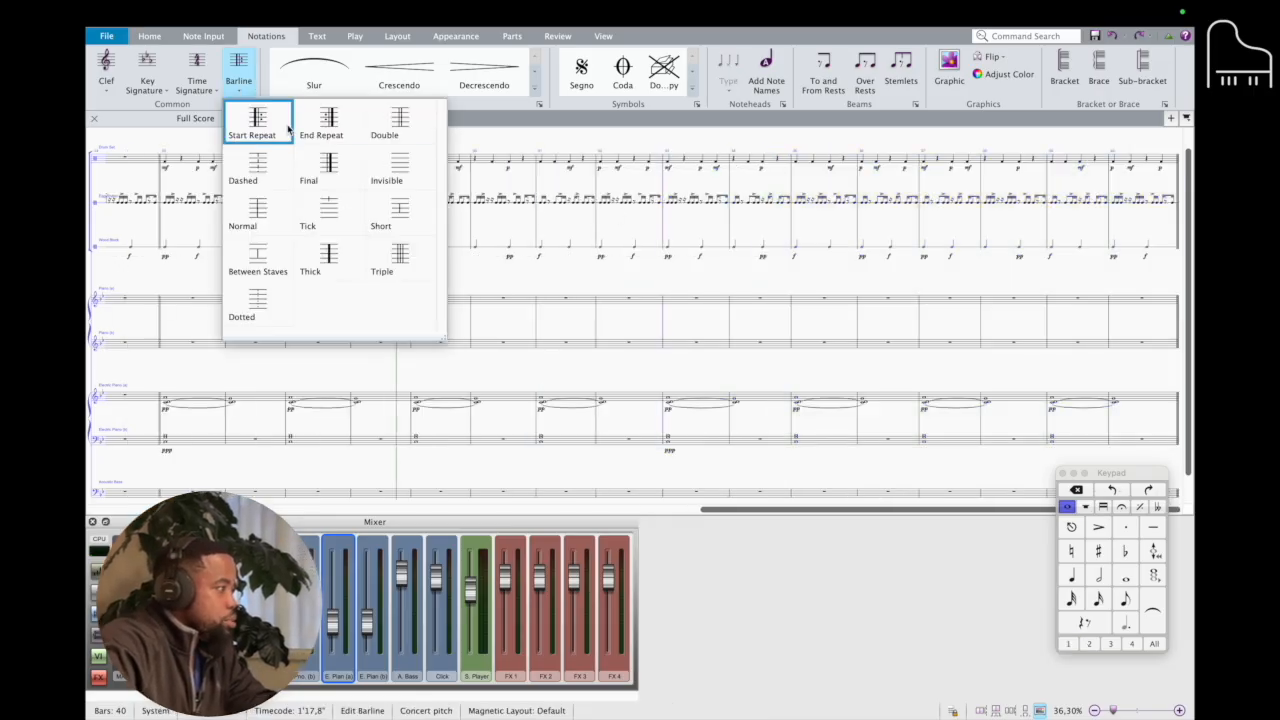
{"action": "left_click", "coordinate": [328, 248]}
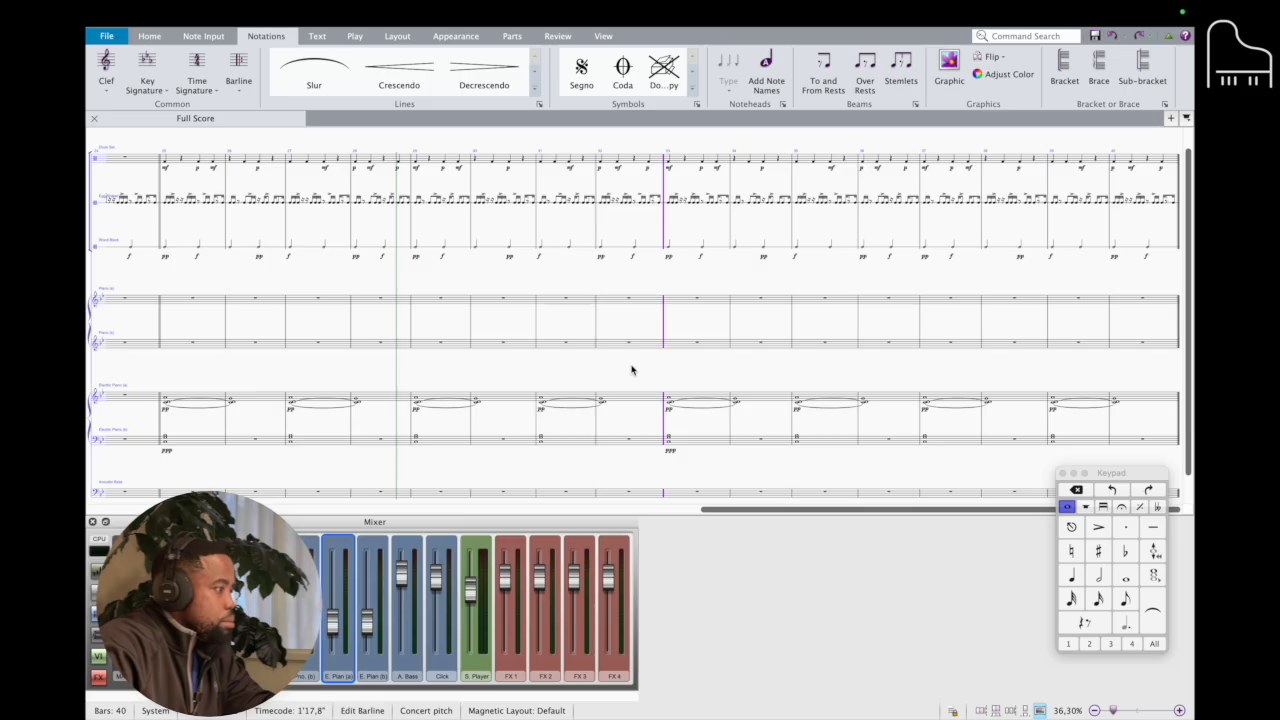
{"action": "key", "text": "Escape"}
- Delete the Drum Set part in bars 25 to 32
{"action": "left_click", "coordinate": [183, 173]}
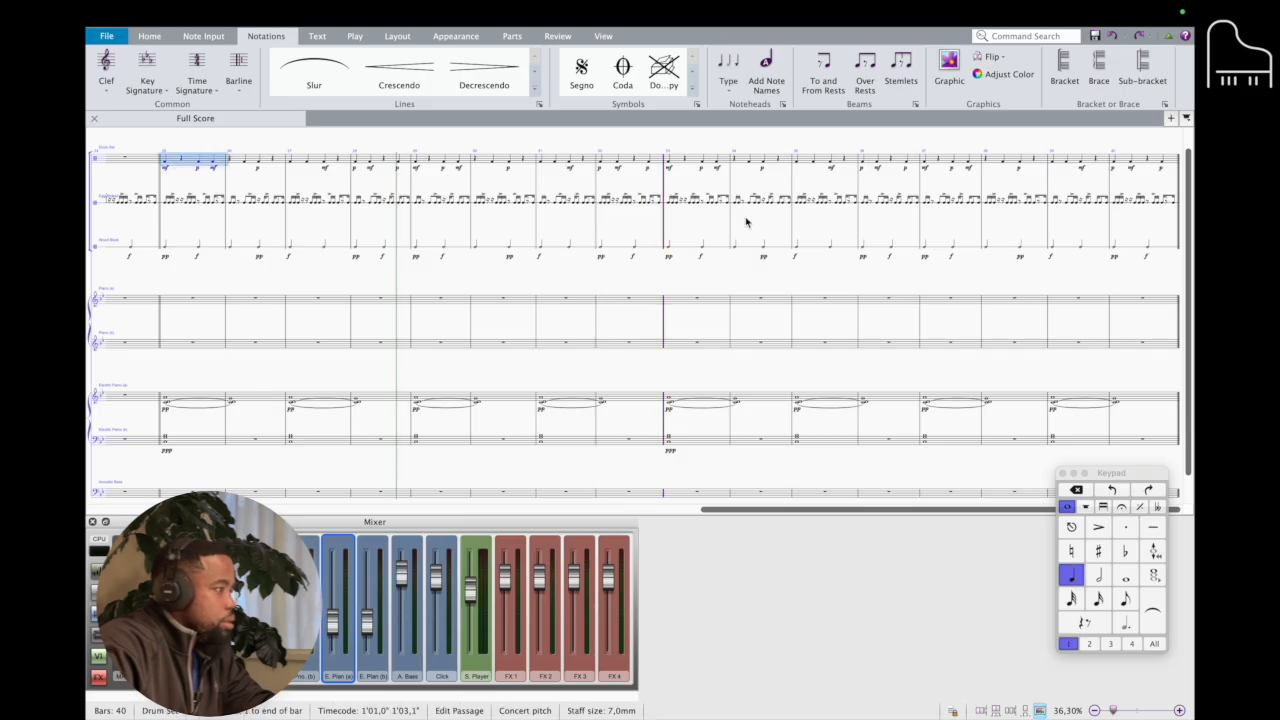
{"action": "left_click", "coordinate": [657, 168], "text": "shift"}
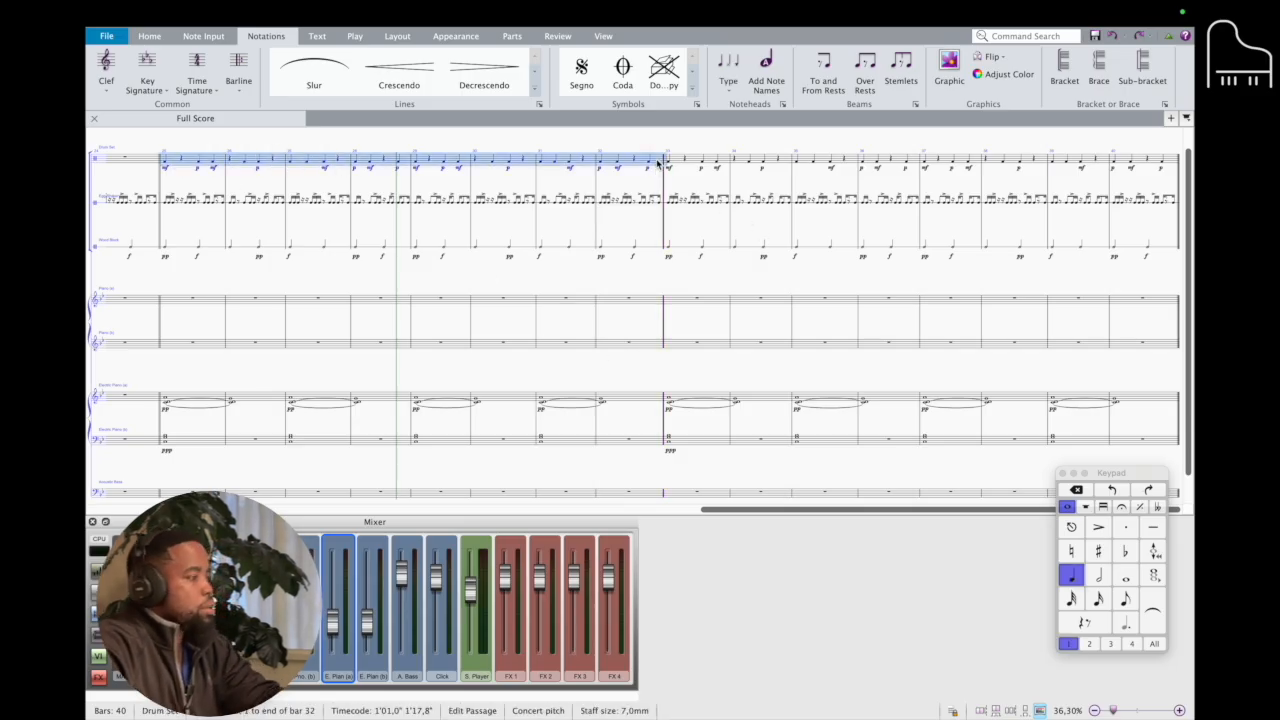
{"action": "key", "text": "Delete"}
- Play the layered section back from the Egg Shaker's first note in bar 9 through the Drum Set passage from bar 33
{"action": "scroll", "coordinate": [657, 164], "scroll_direction": "down", "scroll_amount": 4}
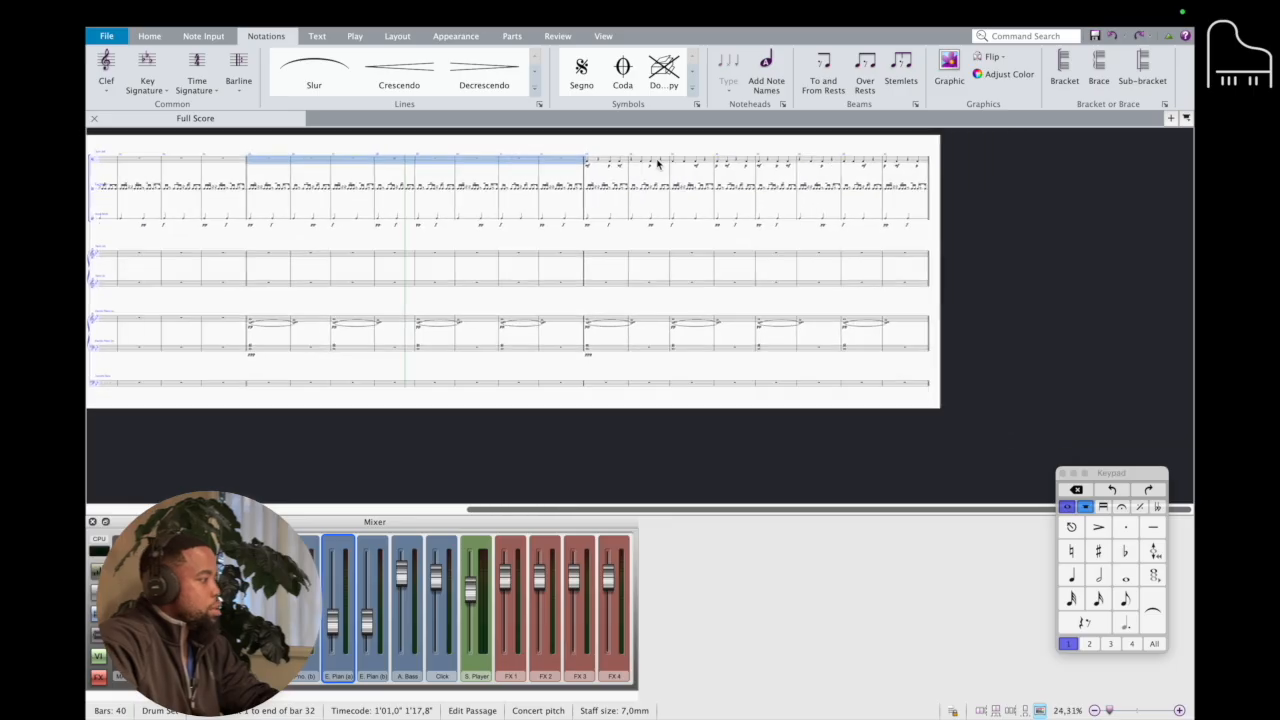
{"action": "scroll", "coordinate": [657, 164], "scroll_direction": "left", "scroll_amount": 4}
{"action": "scroll", "coordinate": [657, 164], "scroll_direction": "left", "scroll_amount": 5}
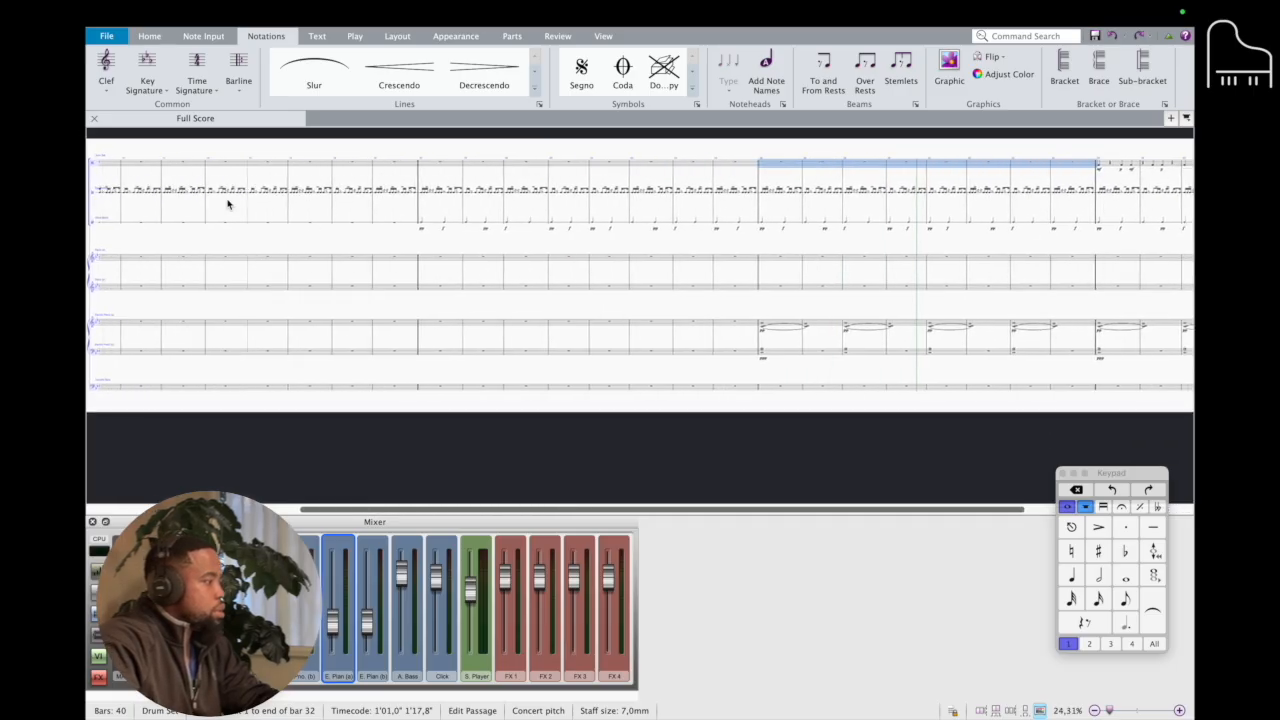
{"action": "left_click", "coordinate": [147, 195]}
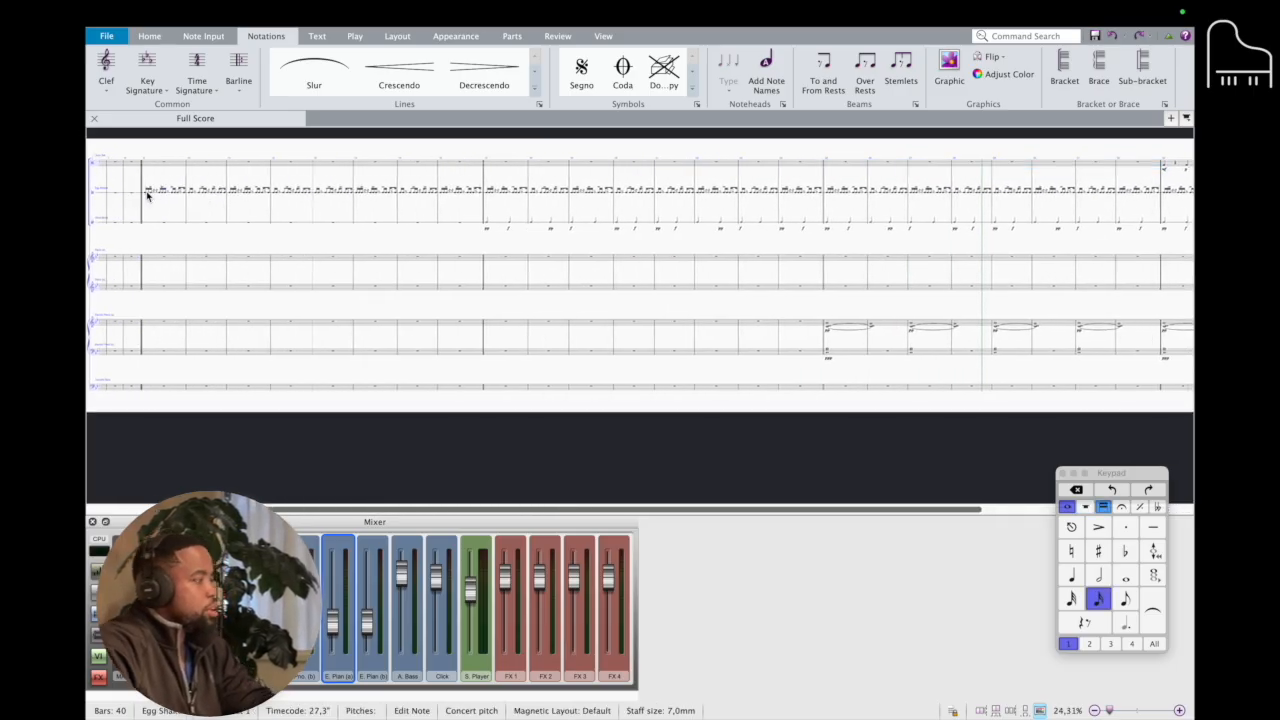
{"action": "left_click", "coordinate": [147, 195]}
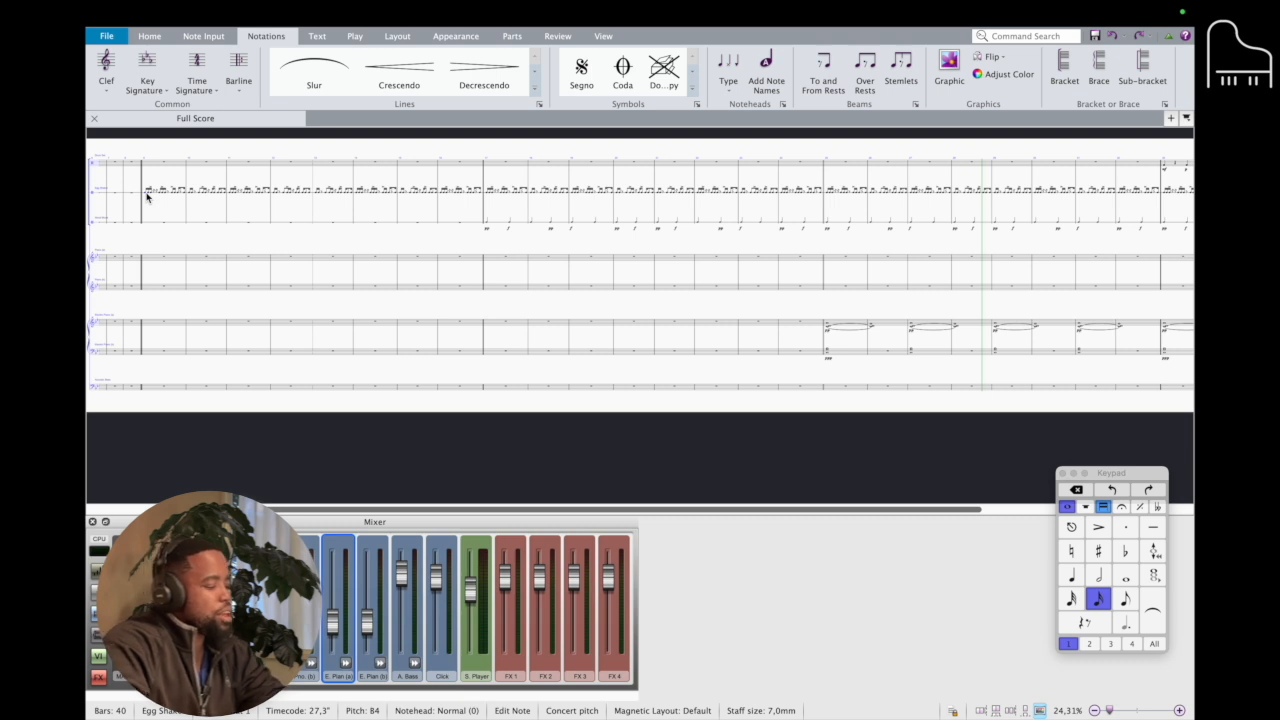
{"action": "key", "text": "space"}
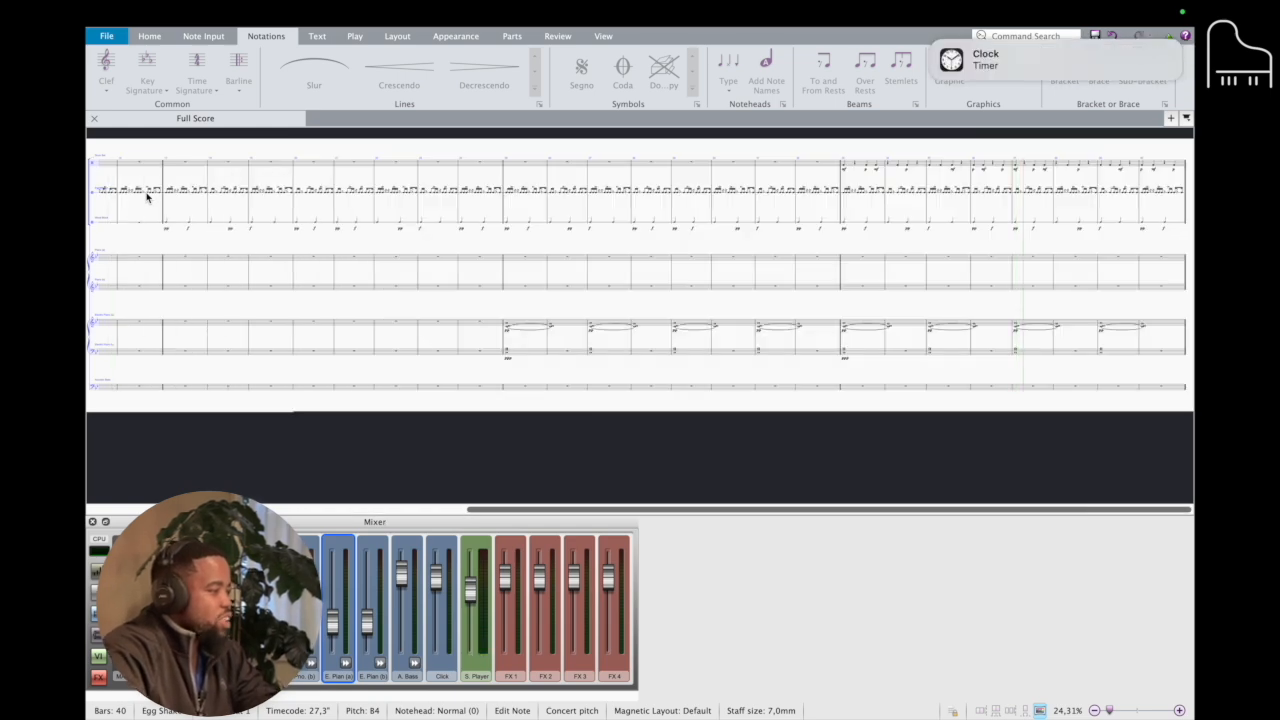
{"action": "key", "text": "space"}
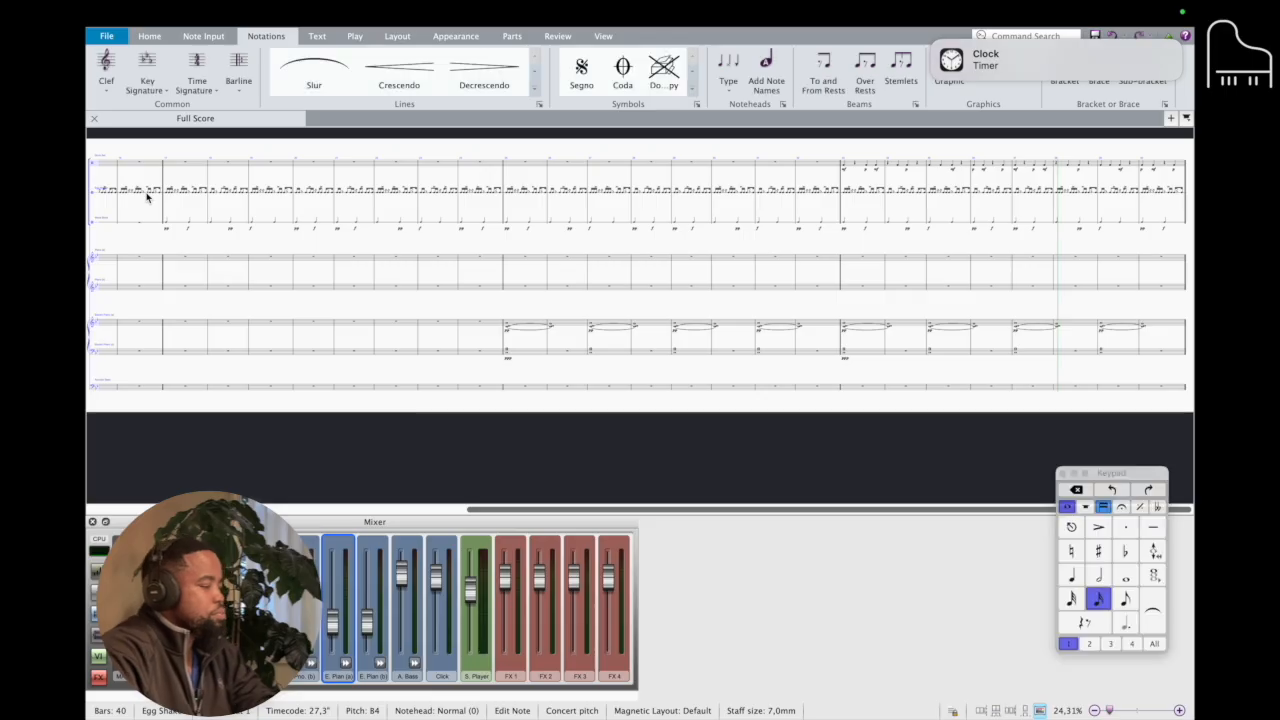
- Dismiss the timer notification and play the score back from the Egg Shaker in bar 24 to near the end of bar 40
{"action": "left_click", "coordinate": [1032, 50]}
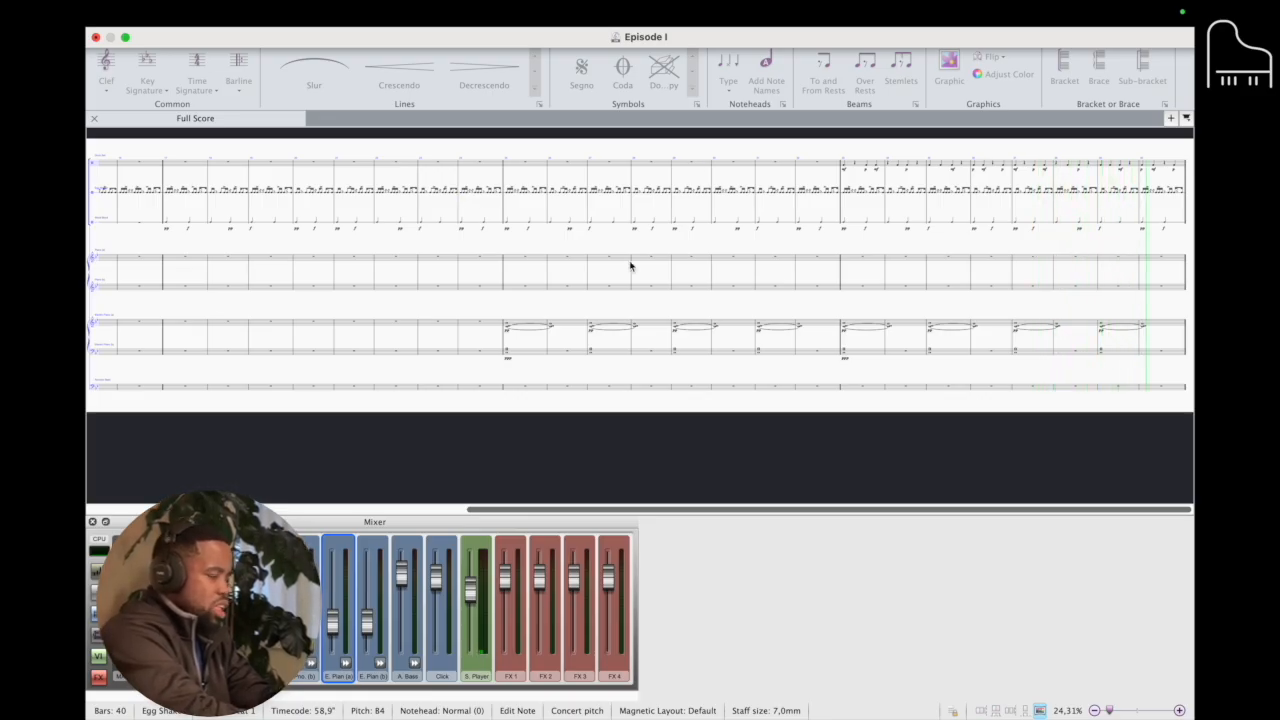
{"action": "key", "text": "space"}
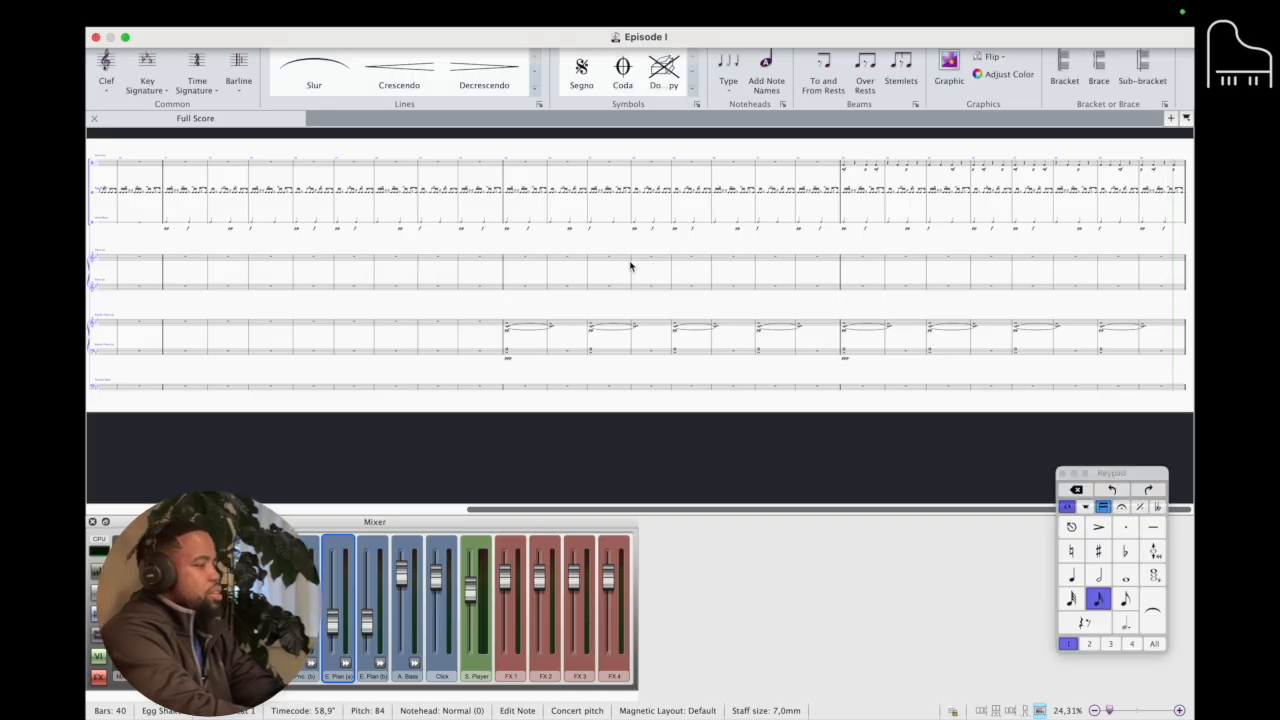
{"action": "key", "text": "super+minus"}
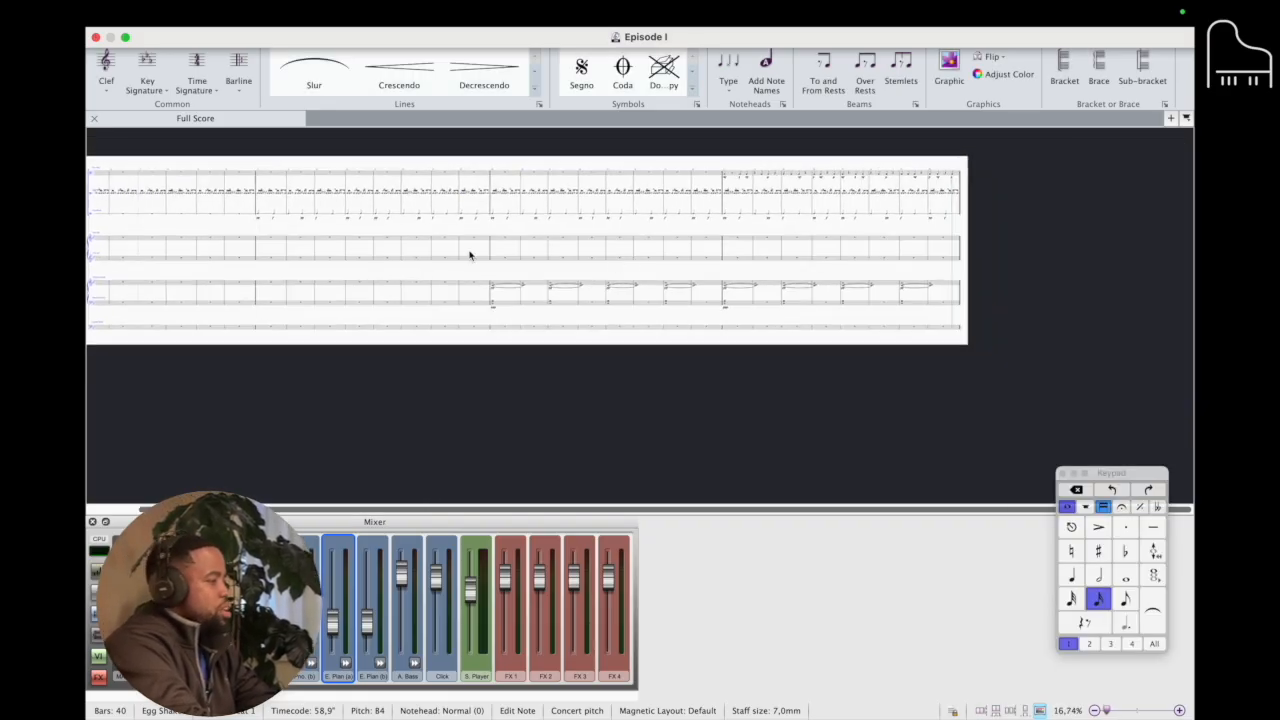
{"action": "scroll", "coordinate": [470, 256], "scroll_direction": "left", "scroll_amount": 5}
{"action": "scroll", "coordinate": [470, 256], "scroll_direction": "right", "scroll_amount": 1}
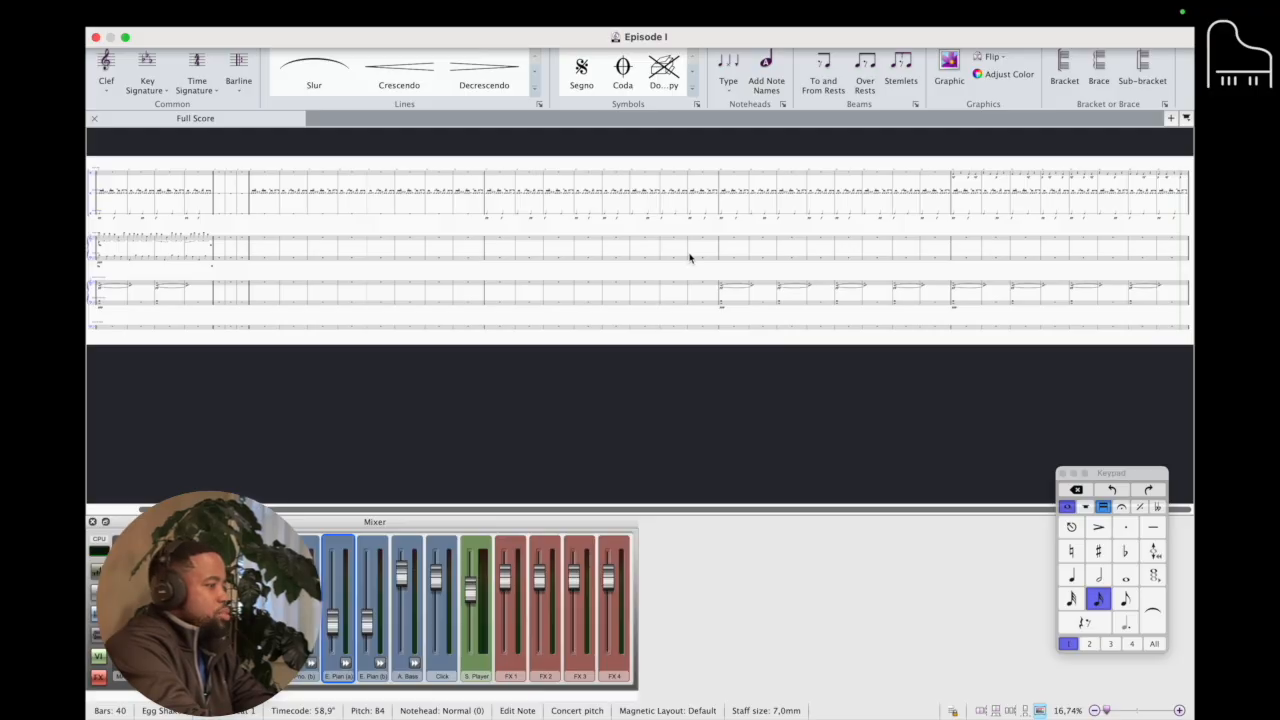
{"action": "key", "text": "super+minus"}
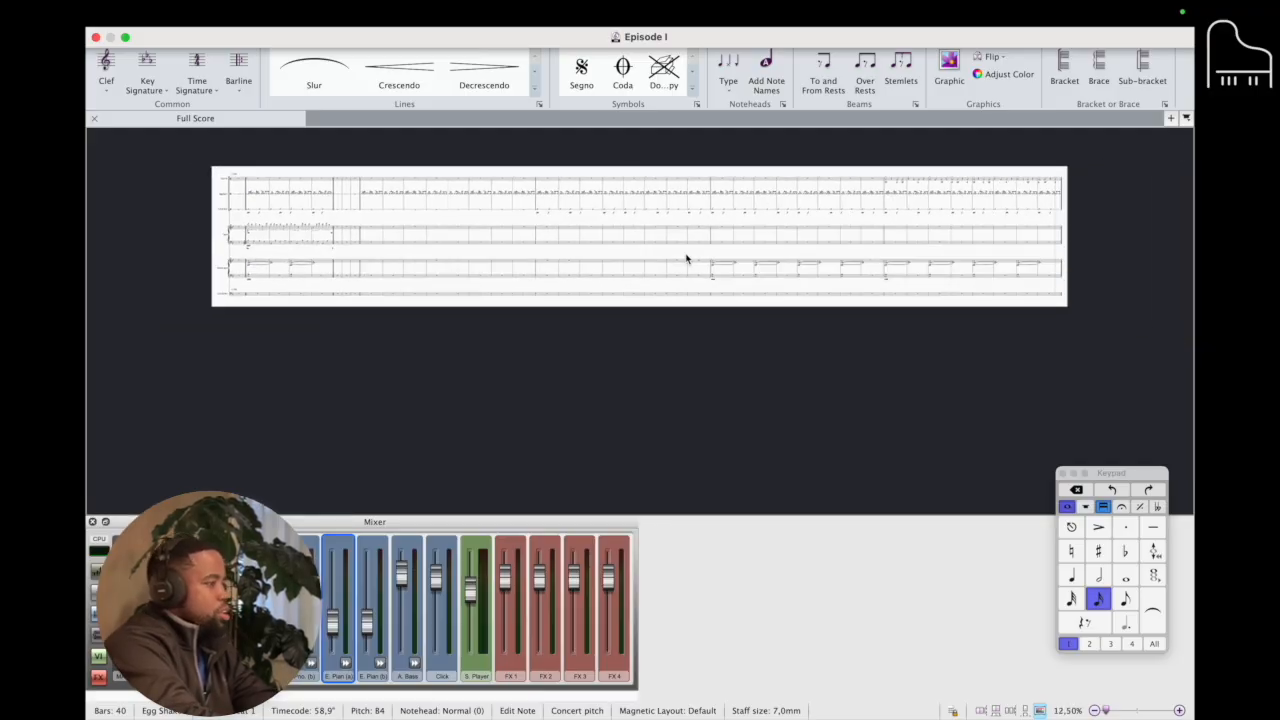